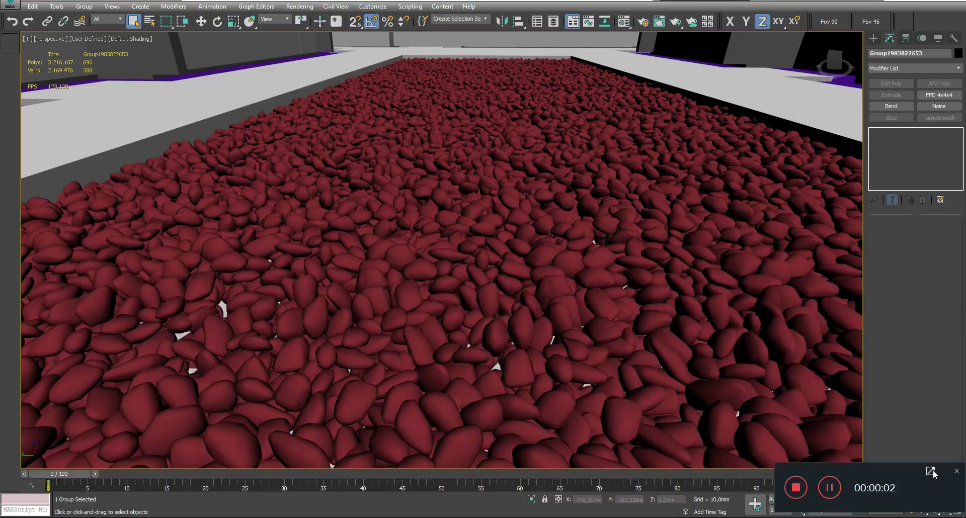
In 3ds Max, select a pebble piece and zoom in close on the pebble path
click(592, 242)
scroll(547, 205, down, 5)
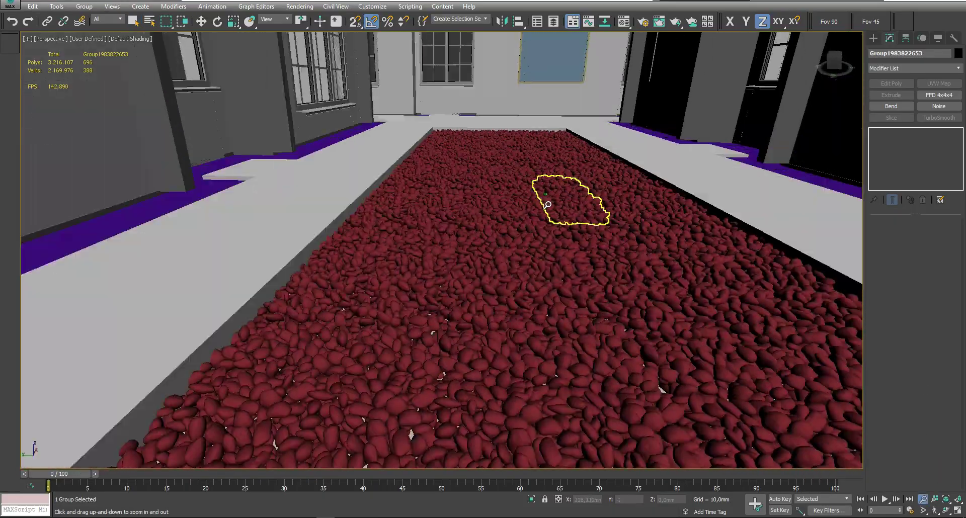
scroll(549, 312, down, 3)
key(alt+z)
drag(549, 313, 562, 253)
Walk through the hall to inspect the walls and the far-wall panel
key(Up)
key(Down)
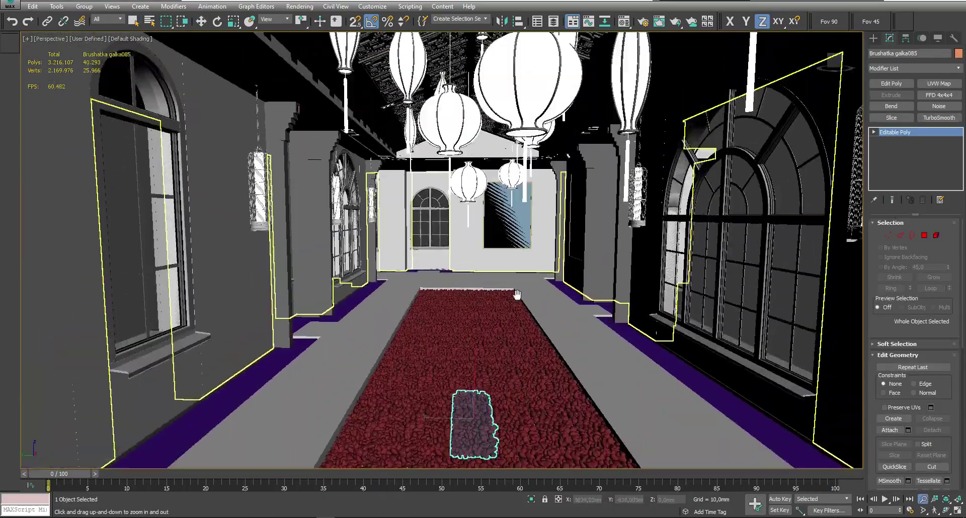
key(Up)
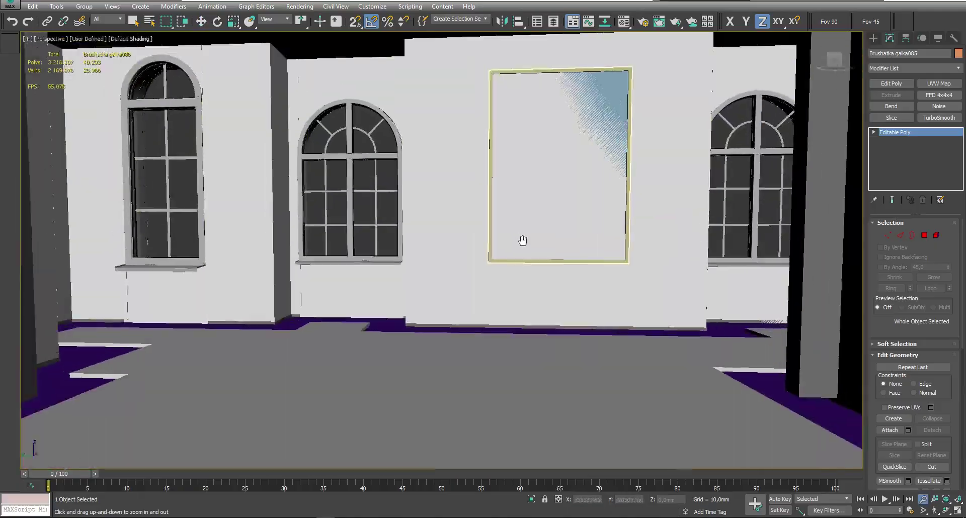
click(524, 237)
key(w)
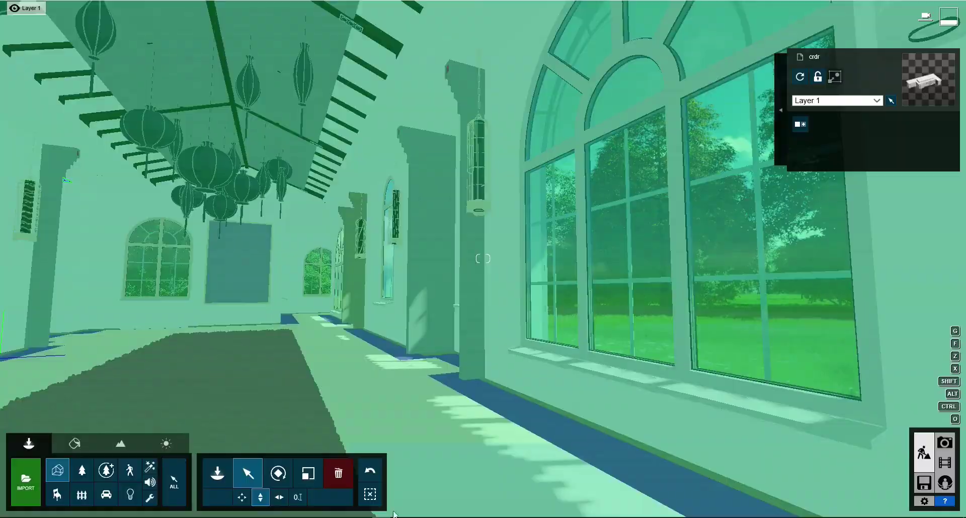
right_drag(394, 513, 301, 502)
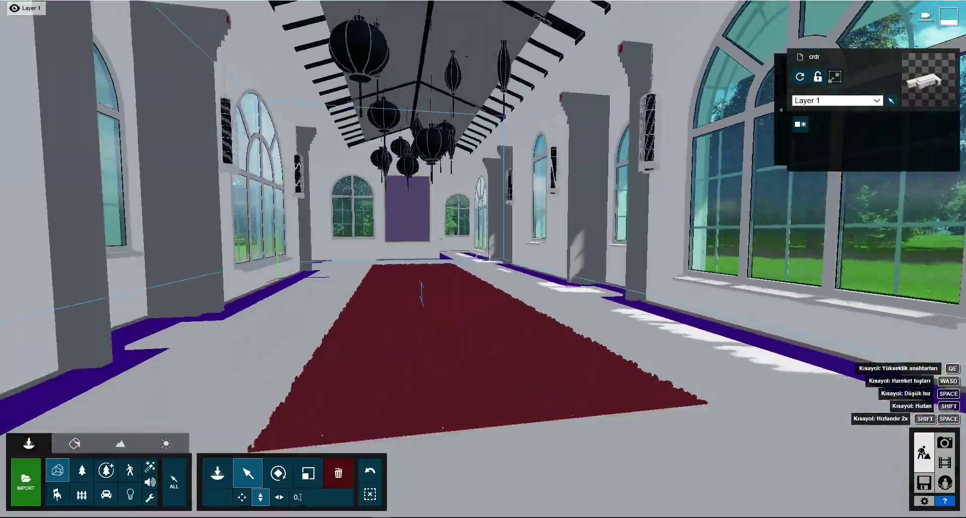
Select the pebble path and try outdoor concrete and indoor white marble on it
key(w)
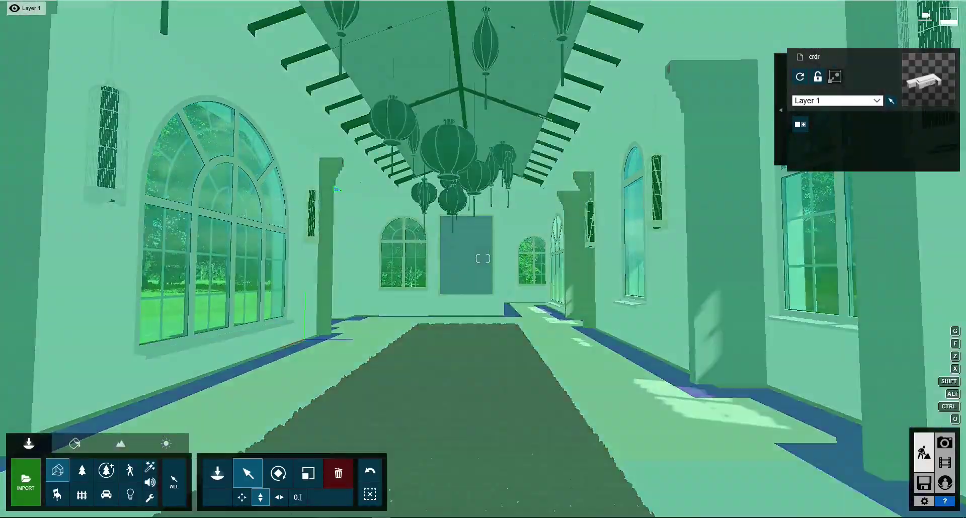
key(s)
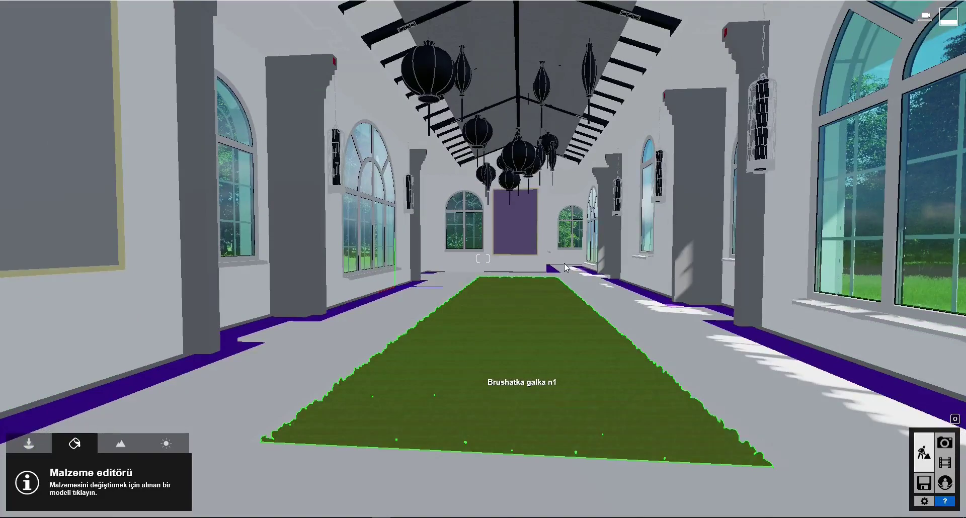
click(478, 377)
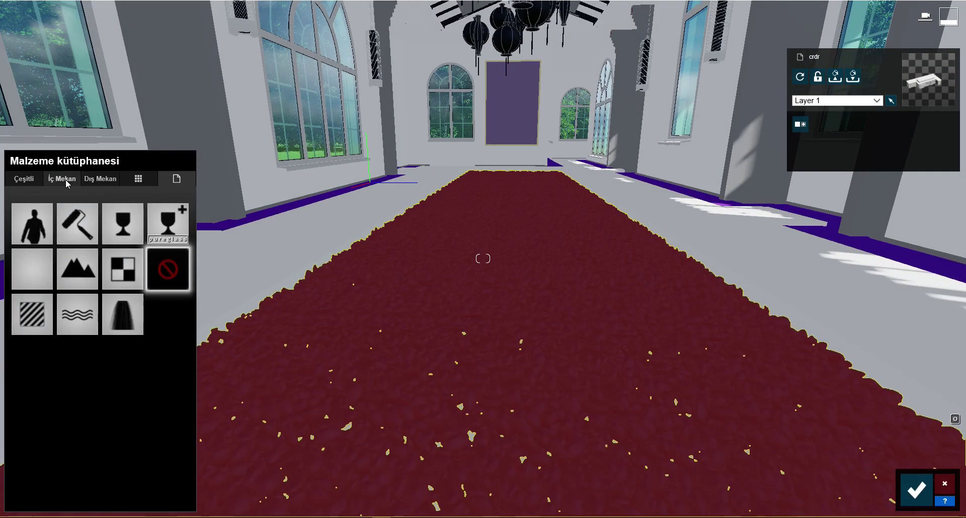
click(100, 178)
click(66, 208)
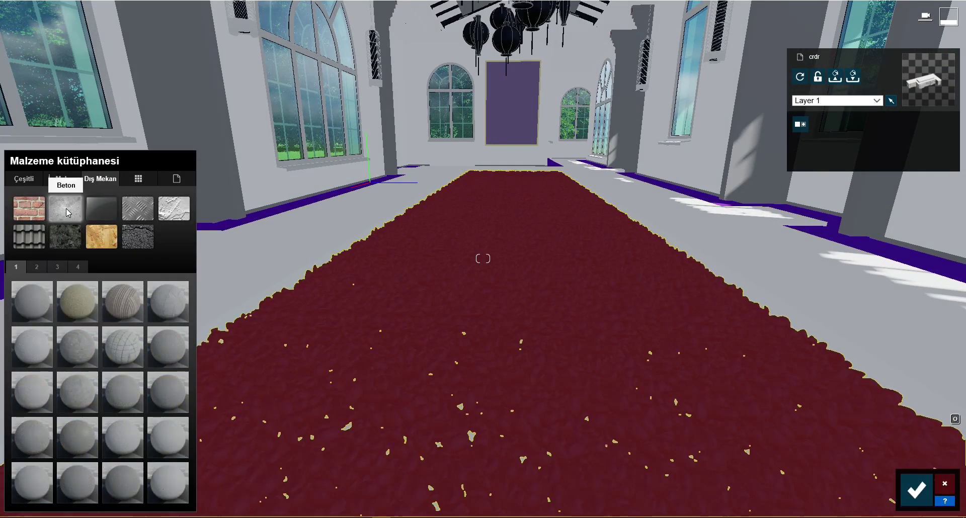
click(62, 180)
click(69, 238)
click(40, 447)
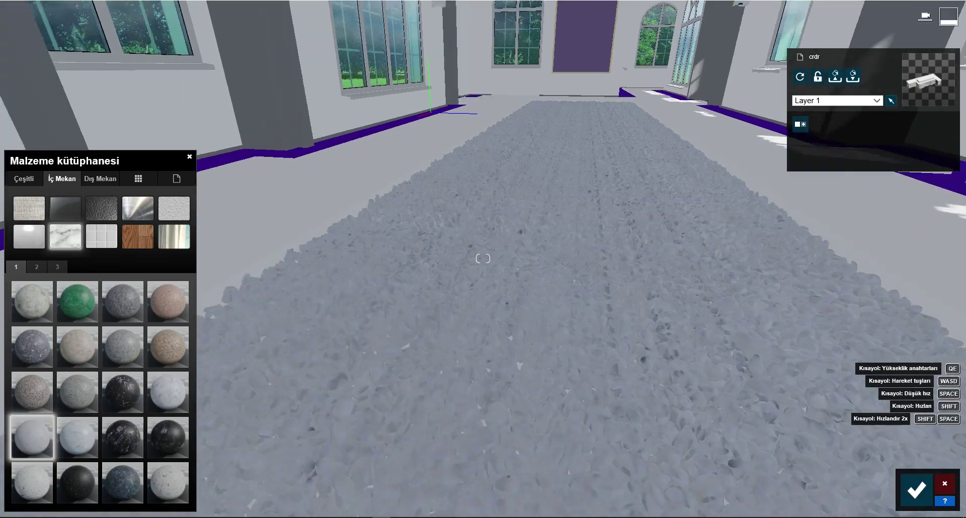
Give the path a pale grey Standard material with lower Parlama and higher Yansıtıcılık
click(177, 178)
click(30, 263)
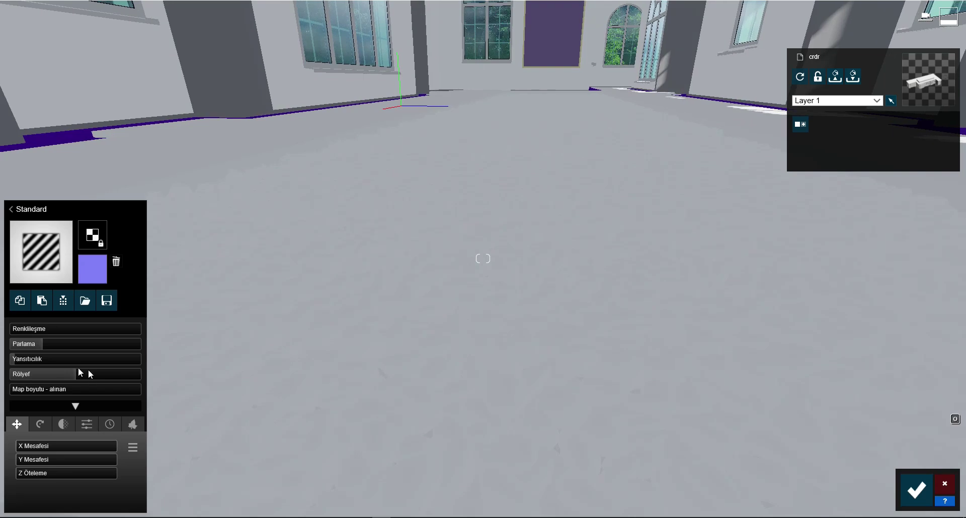
mouse_move(38, 329)
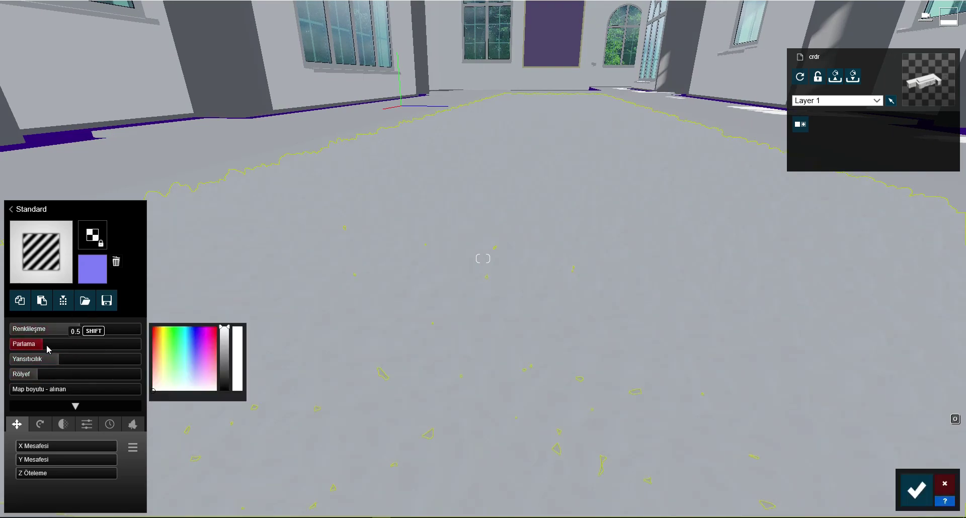
click(76, 360)
click(49, 345)
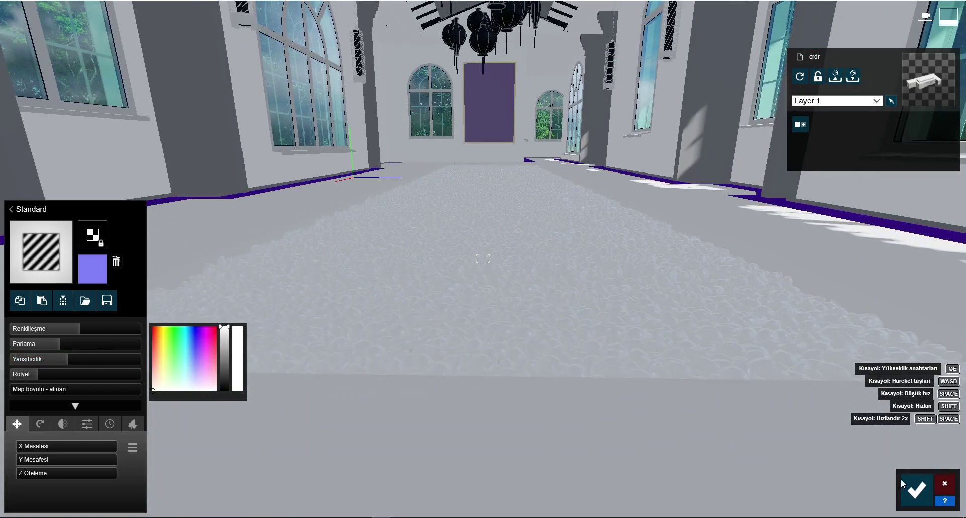
key(Return)
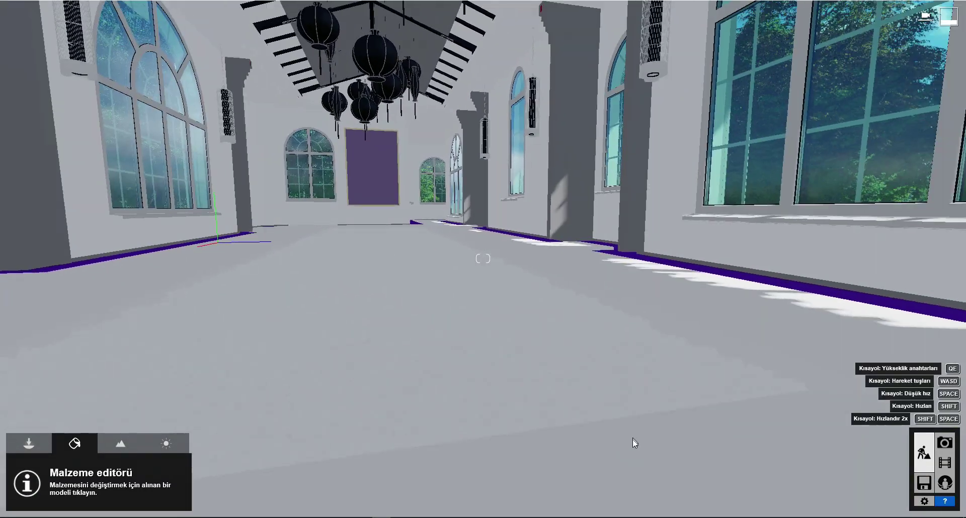
On the side floor, try granite, dark, grey-blue, penny round and graphite slate tiles
click(634, 460)
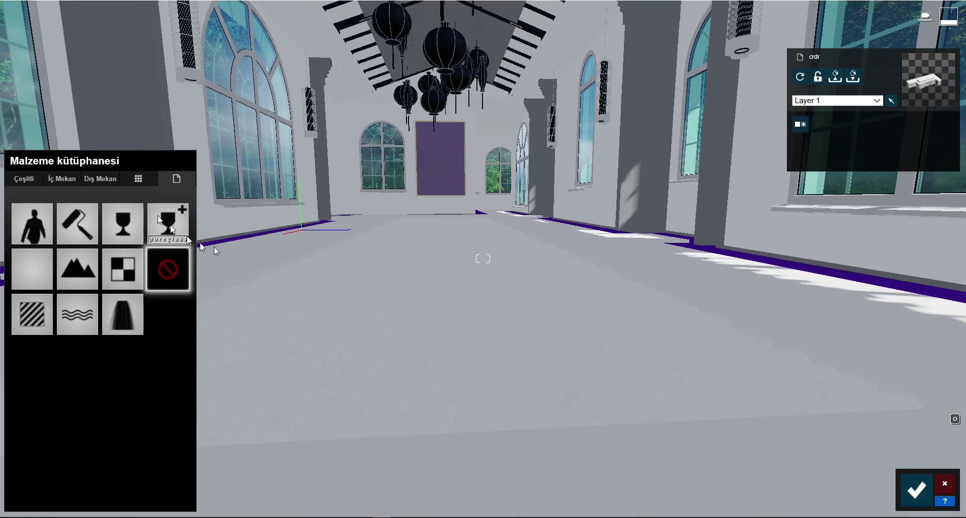
click(72, 184)
click(66, 236)
click(160, 347)
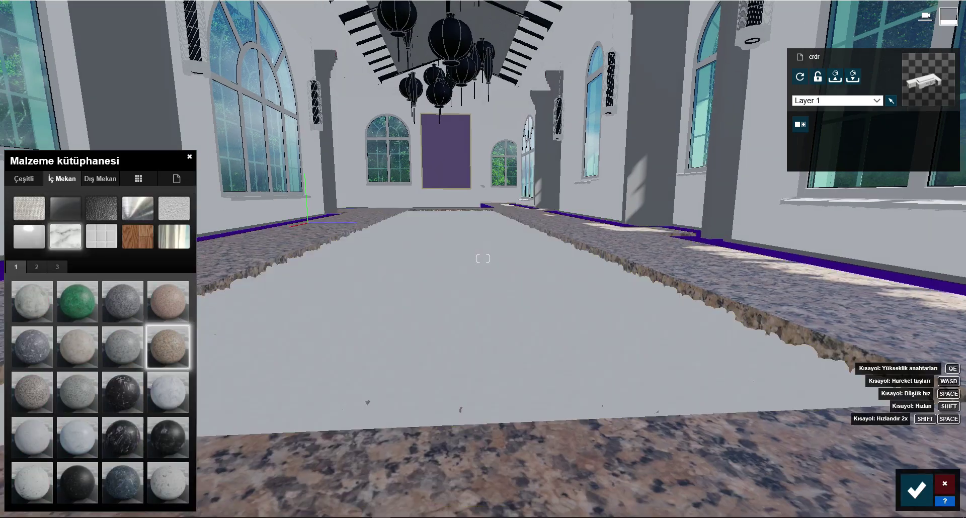
click(76, 347)
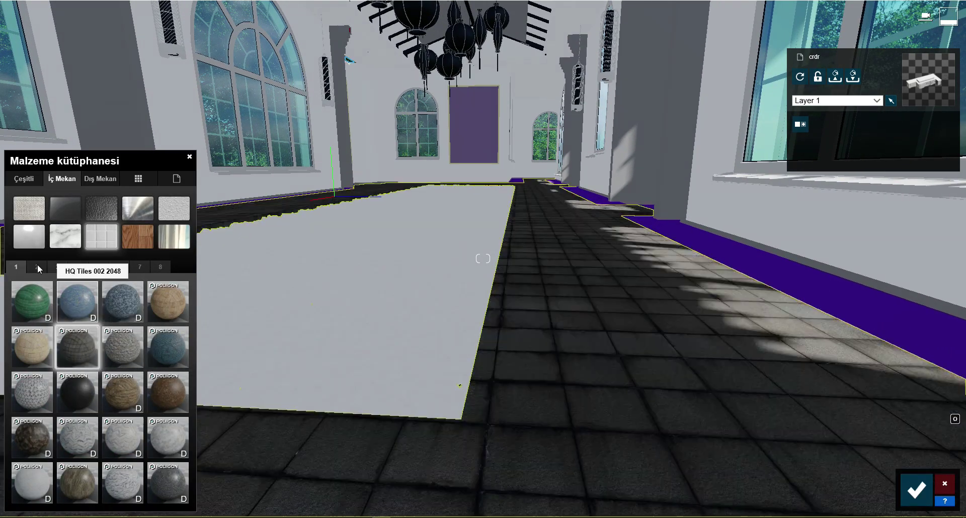
click(36, 267)
click(86, 327)
click(77, 302)
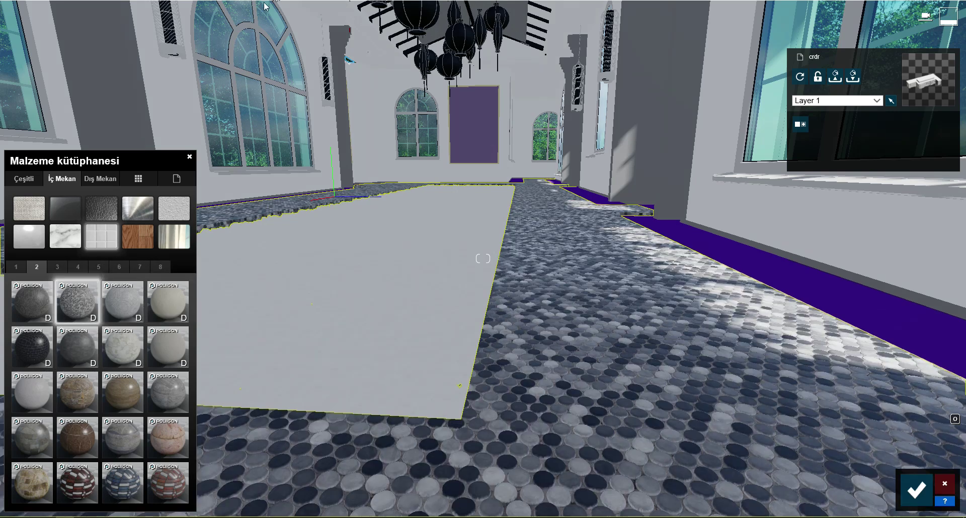
click(122, 302)
click(35, 352)
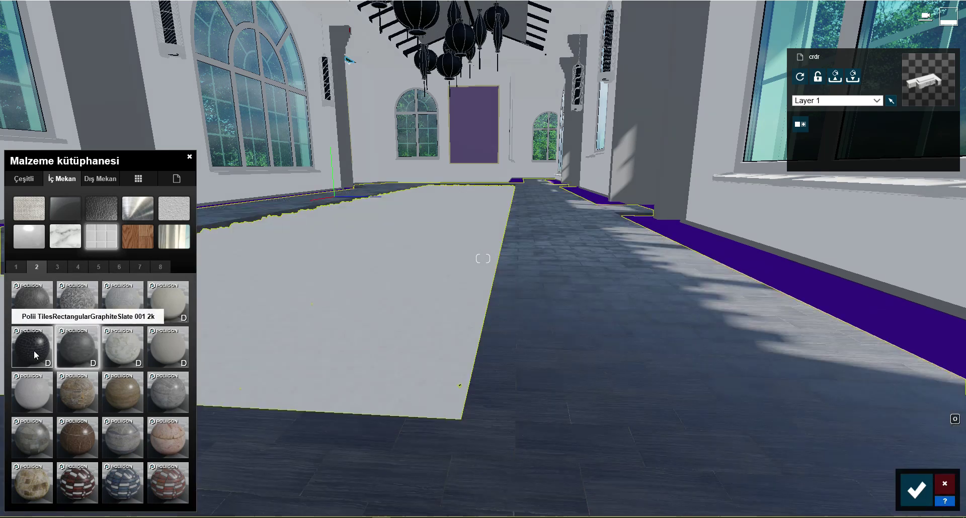
Try grey square mosaic, light mosaic and white-grouted dark tiles on the side floor
click(57, 267)
click(74, 268)
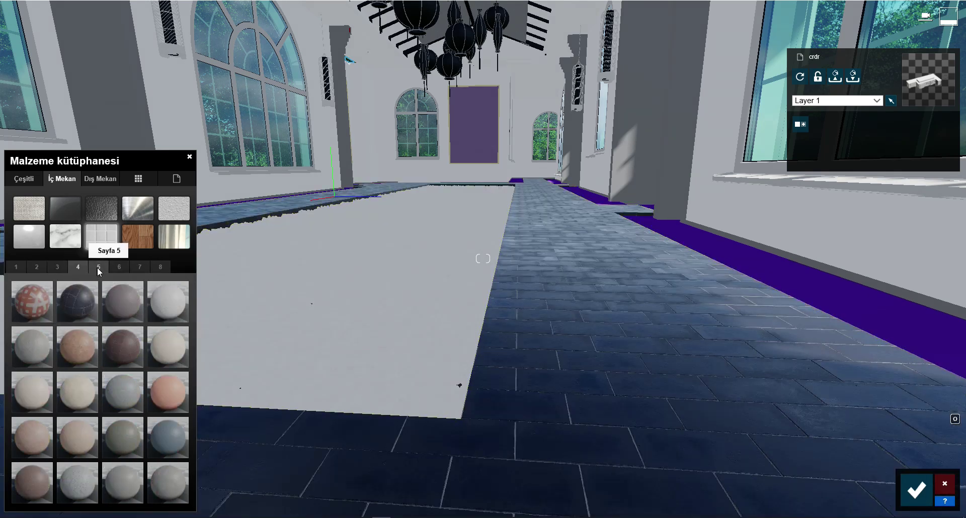
click(118, 268)
click(90, 437)
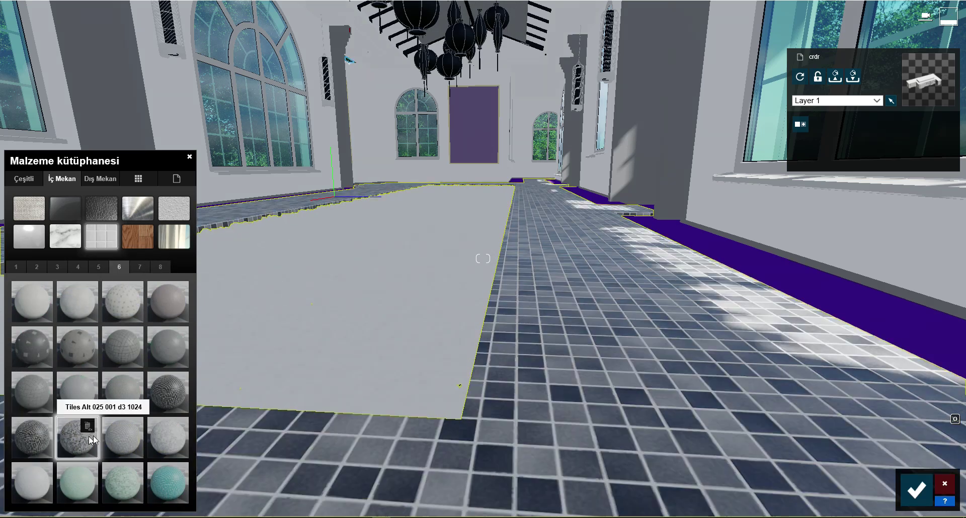
click(153, 431)
click(172, 386)
Give the side floor a Standard material with a carpet colour map and adjusted Yansıtıcılık
click(167, 182)
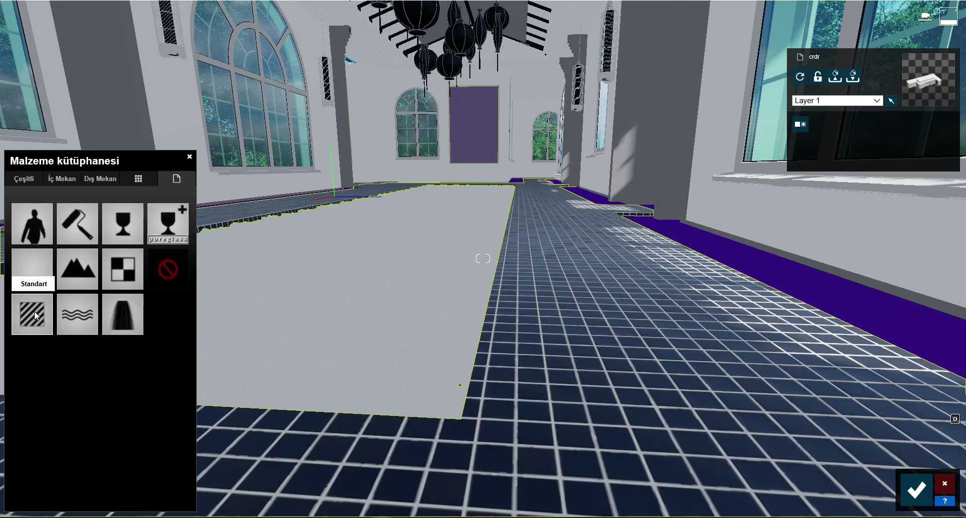
click(33, 263)
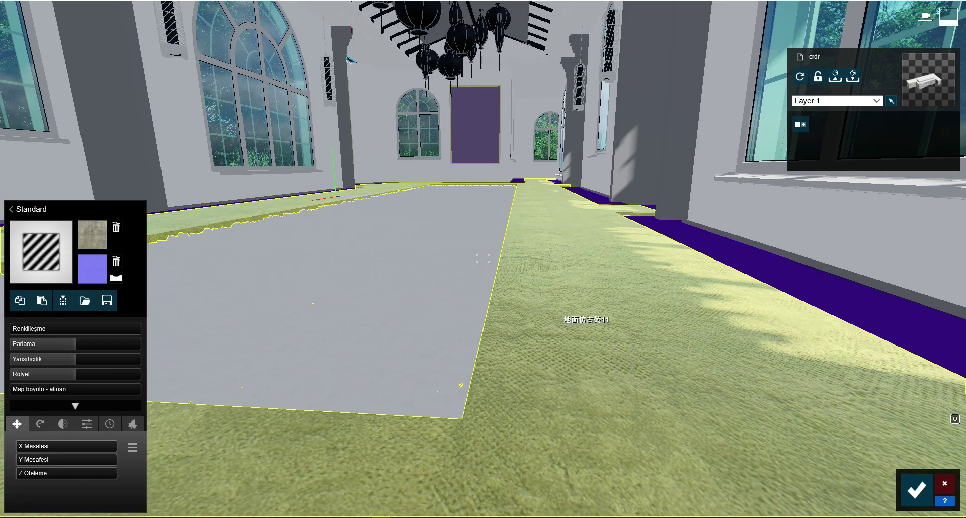
drag(509, 292, 508, 327)
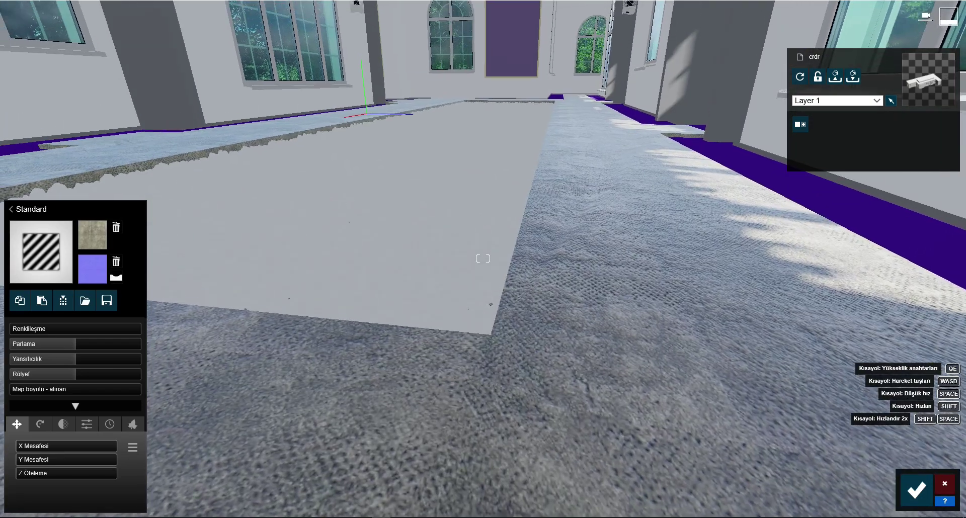
click(66, 357)
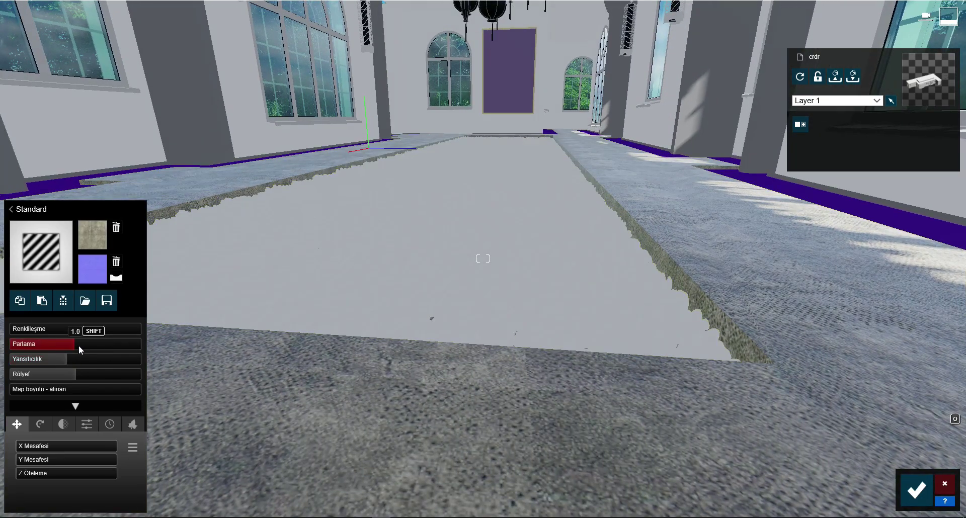
click(70, 358)
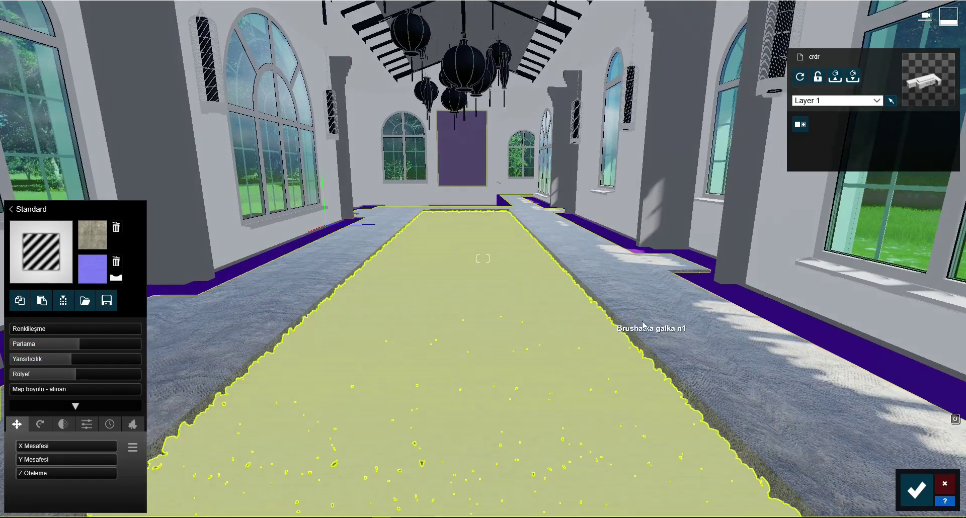
drag(644, 325, 668, 367)
Cover the windowside strip with soil and give the walkway floor smaller texture scale and more relief
click(41, 251)
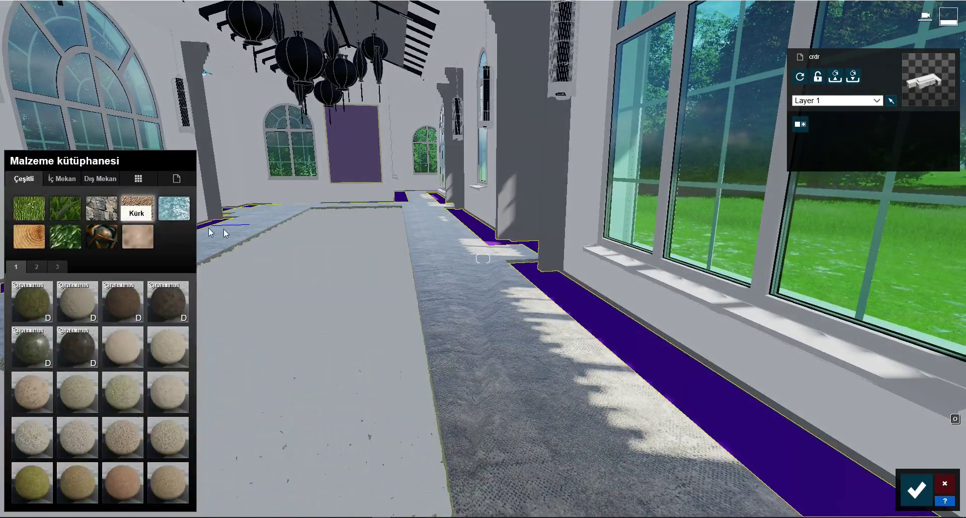
click(125, 306)
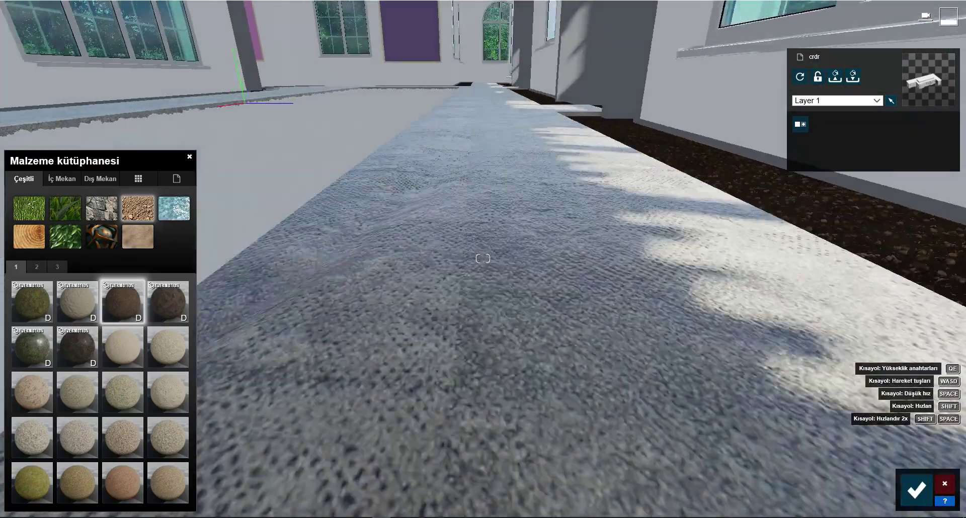
click(330, 312)
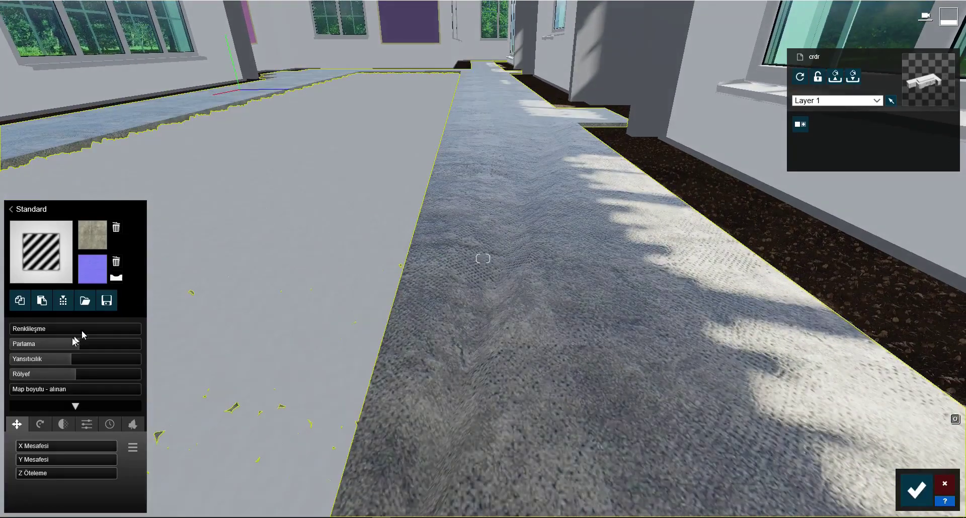
click(43, 389)
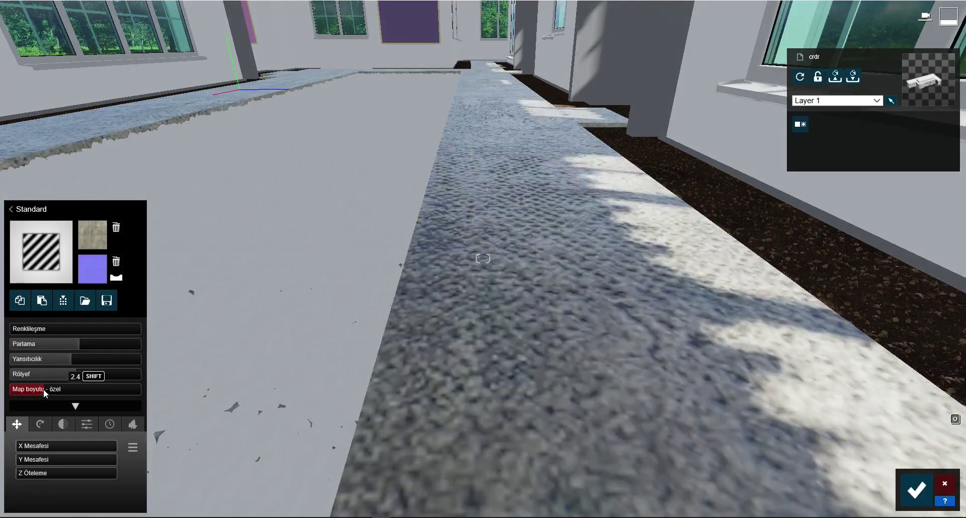
drag(43, 389, 38, 388)
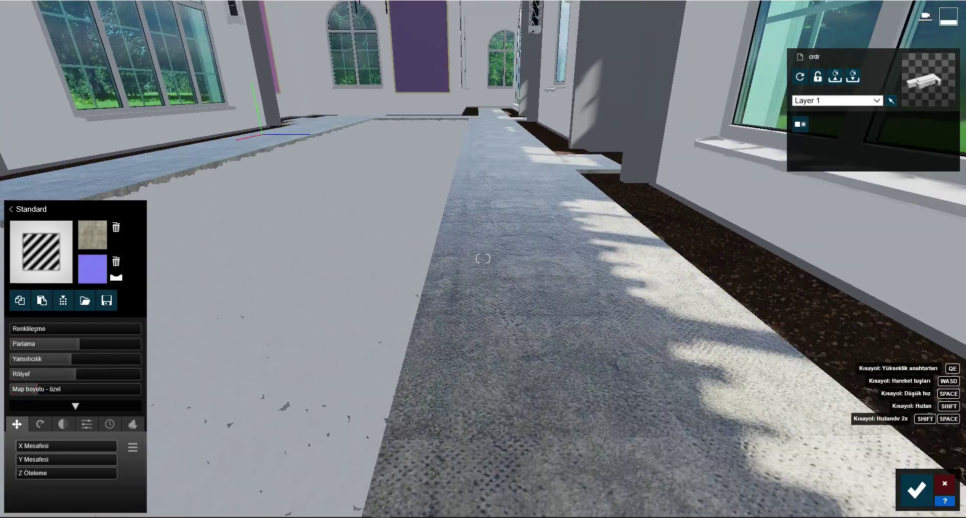
click(118, 373)
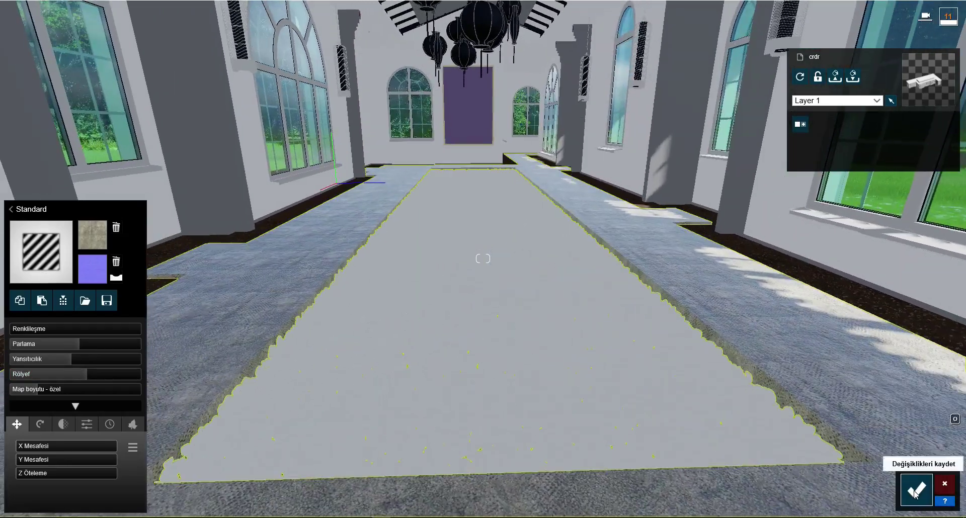
click(915, 488)
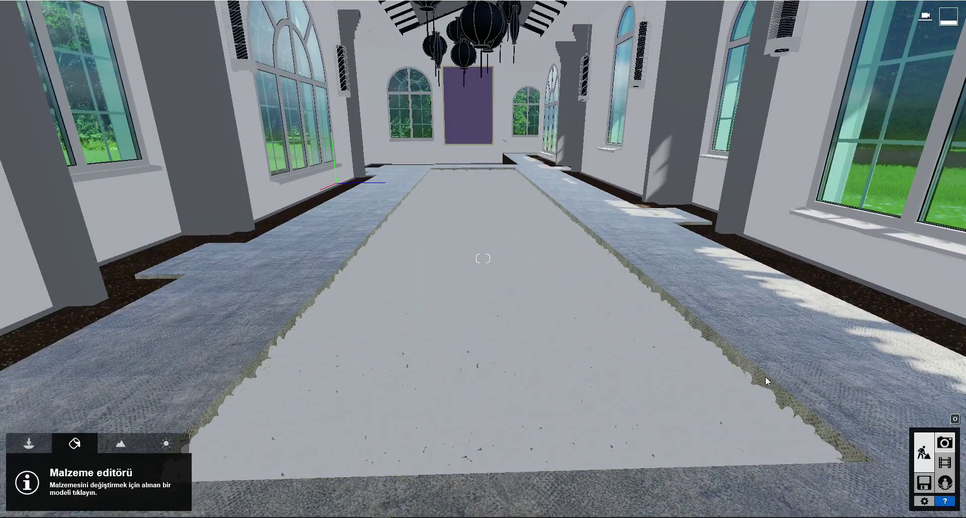
In Photo mode, choose Özel Stil, delete the old Photos 1–4, then return to Build mode
click(944, 442)
click(55, 47)
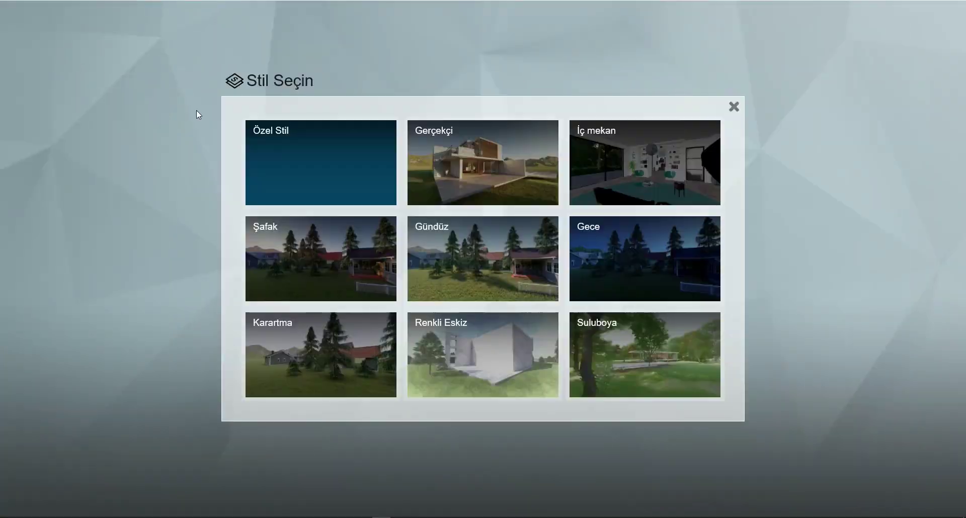
click(196, 110)
double_click(96, 417)
double_click(96, 417)
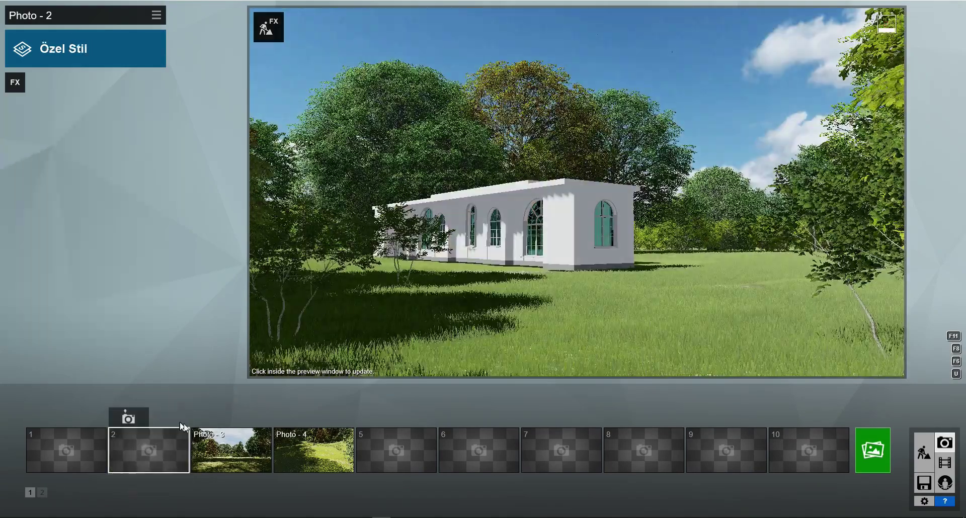
double_click(96, 417)
double_click(96, 418)
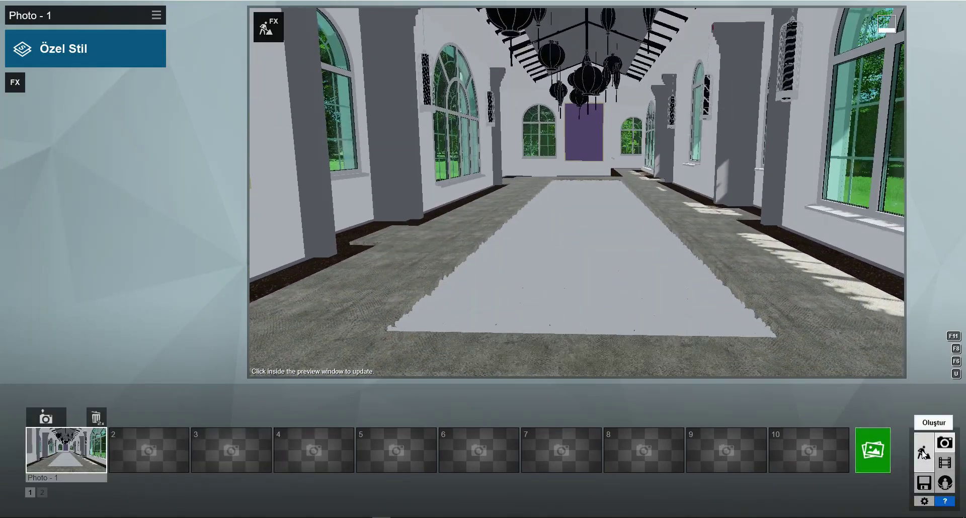
click(923, 452)
Fly up to the hanging black lanterns and select them, framing one closely
right_drag(467, 173, 433, 212)
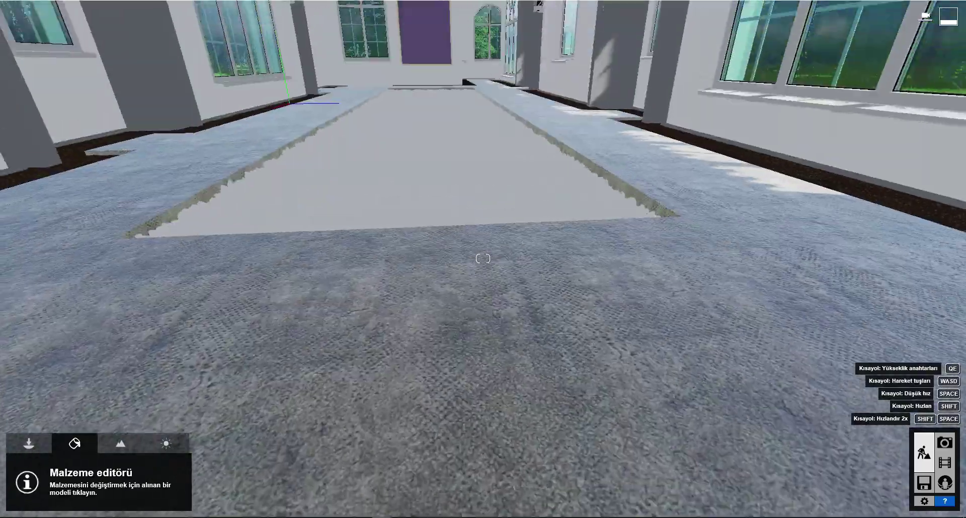
right_drag(483, 259, 493, 248)
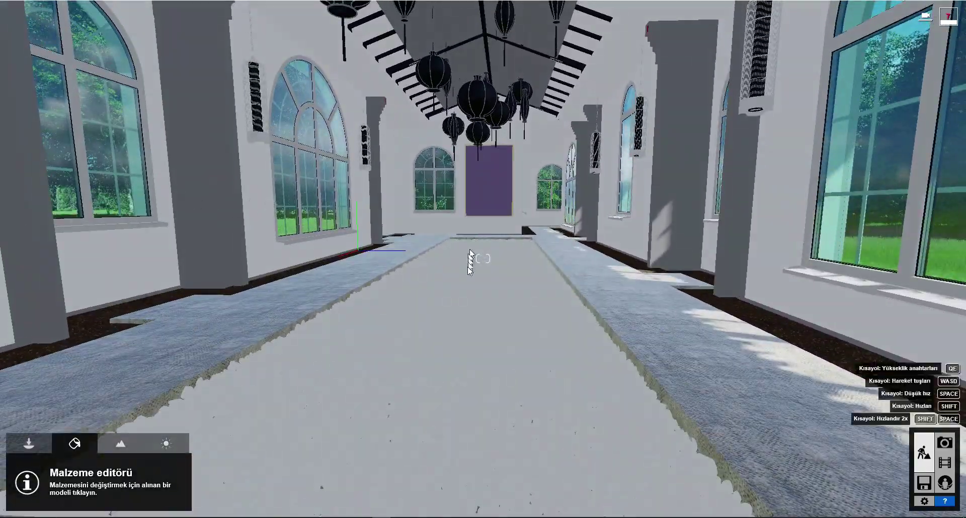
right_drag(470, 262, 417, 273)
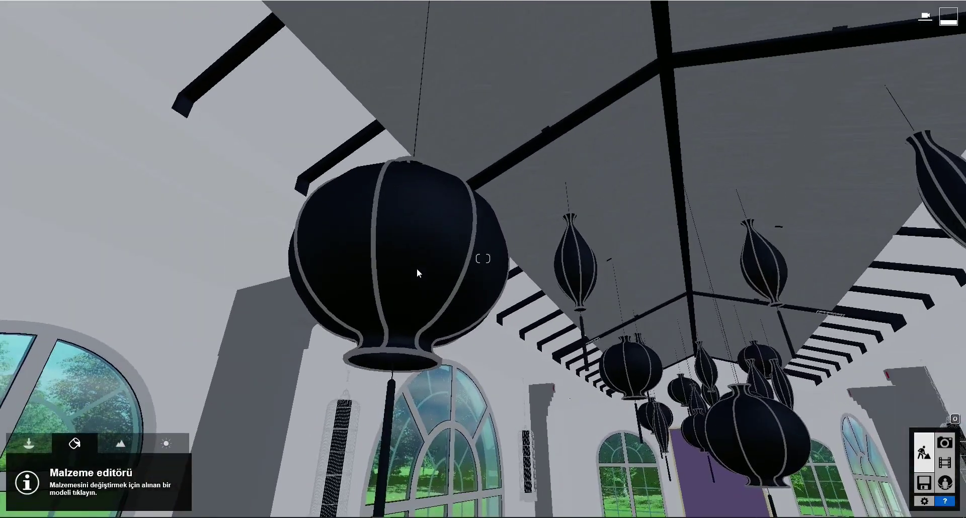
click(416, 273)
mouse_move(416, 273)
right_down()
mouse_move(564, 339)
mouse_move(614, 338)
right_up()
Give the lanterns a pale cream Standard material with lower Yansıtıcılık and Yayıcı 0.0
click(34, 317)
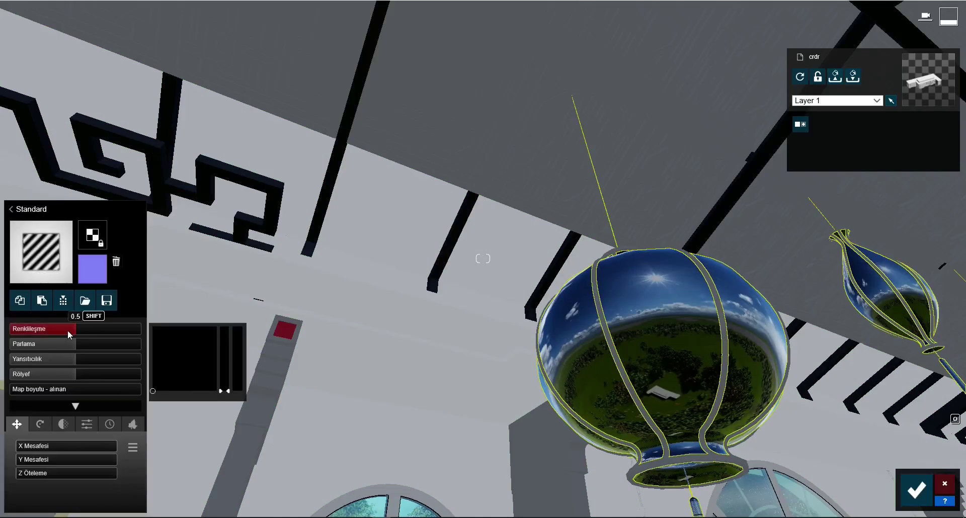
click(160, 372)
drag(222, 349, 223, 315)
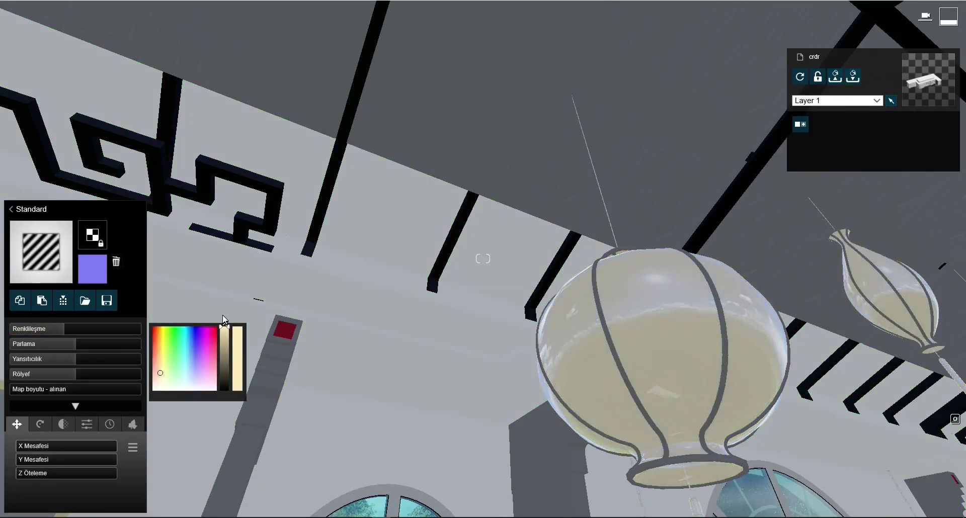
click(38, 358)
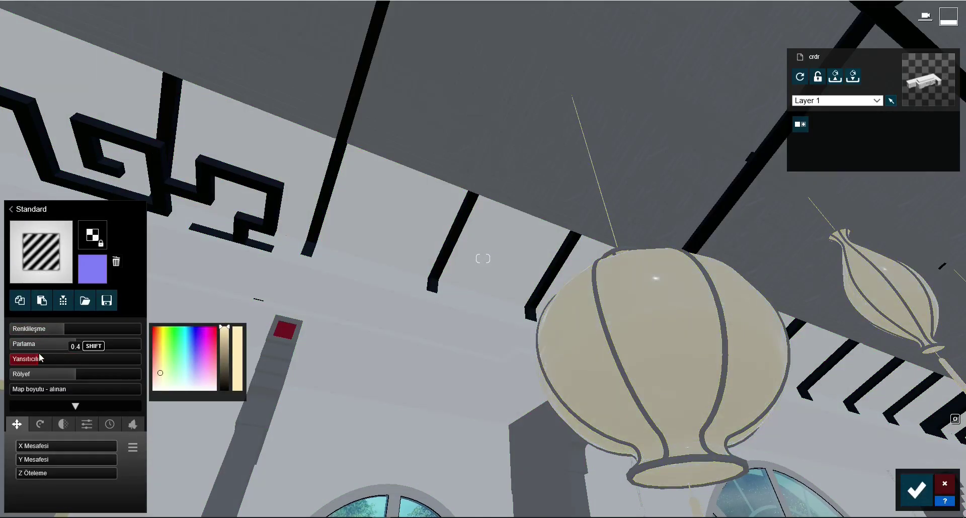
click(85, 426)
click(33, 445)
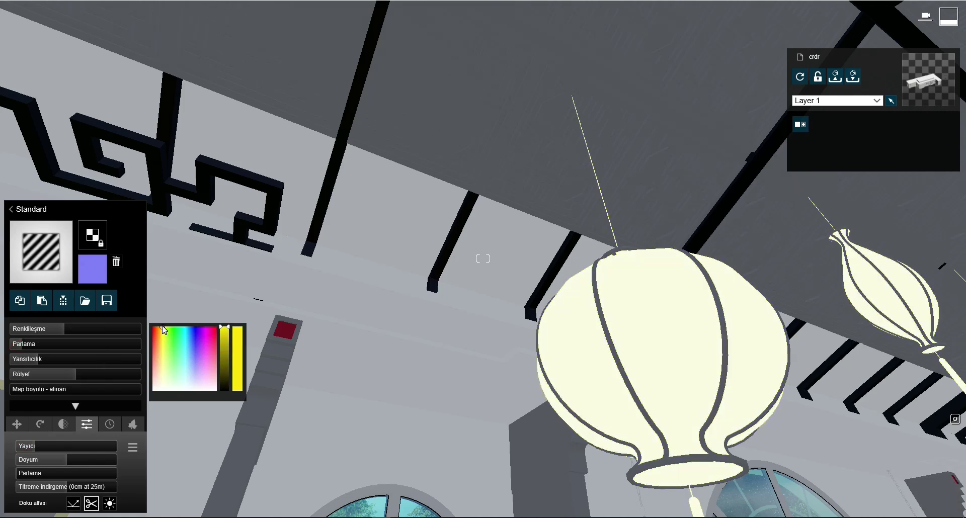
click(29, 447)
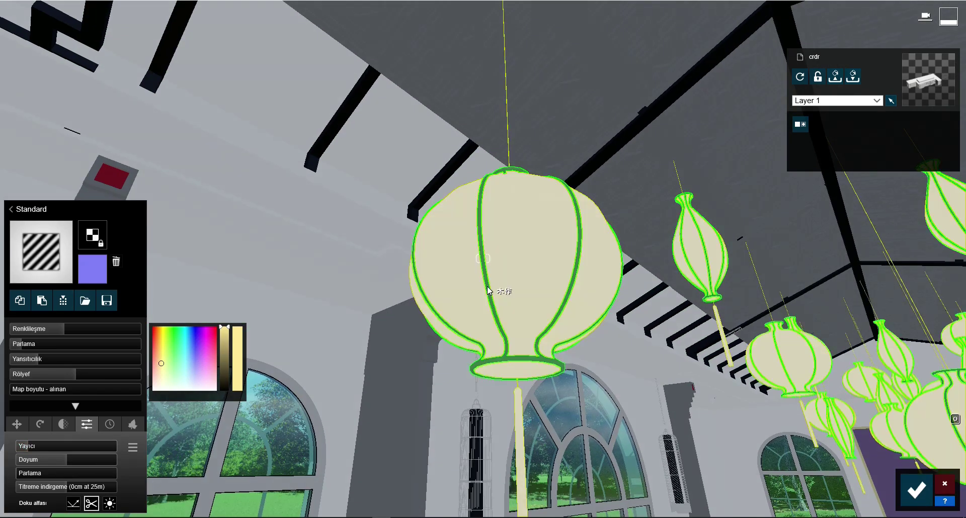
Browse the Metal finishes in the material library for the lanterns
click(30, 209)
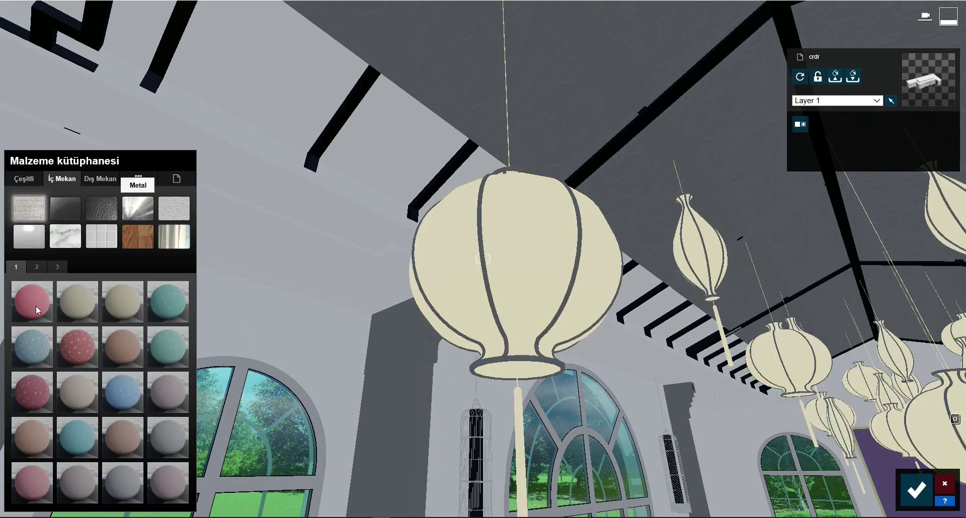
click(137, 208)
click(82, 310)
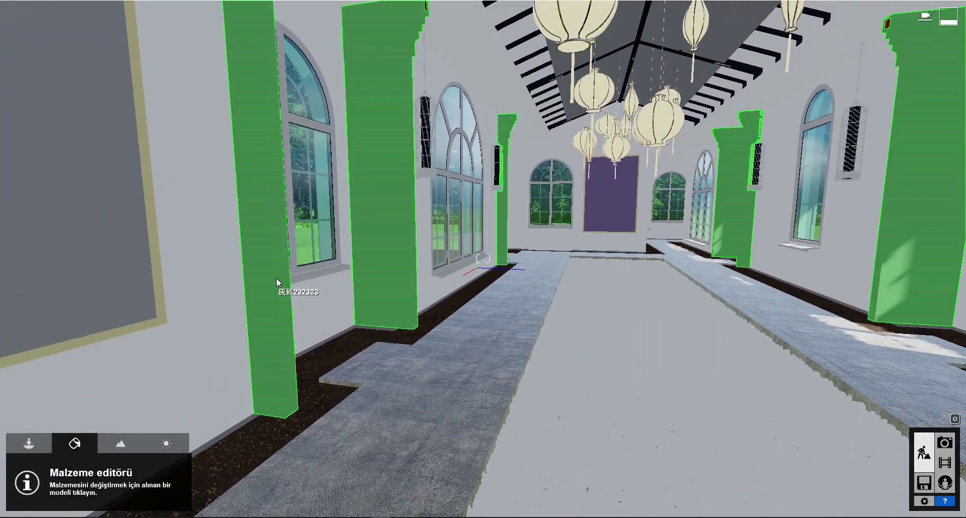
Select a pillar and try several Dış Mekan Concrete textures on it
click(276, 279)
click(100, 178)
click(66, 208)
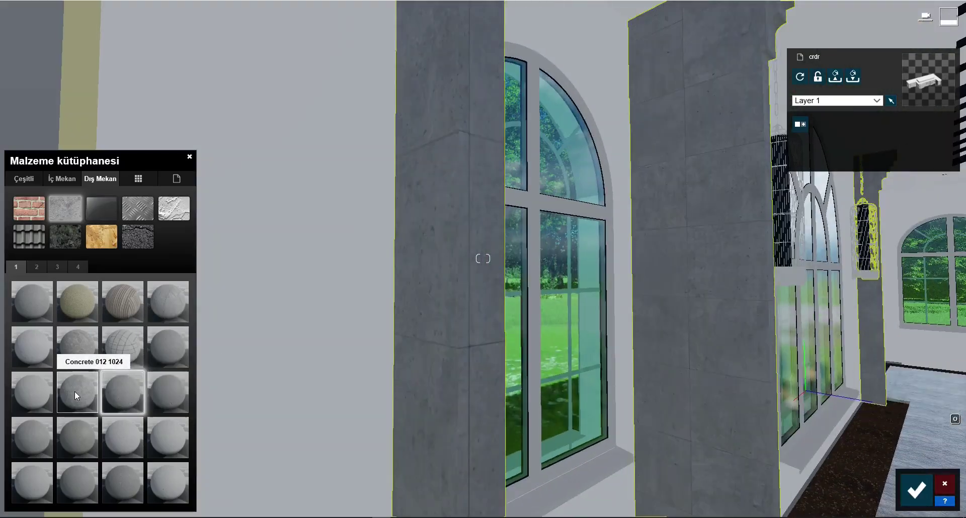
click(76, 391)
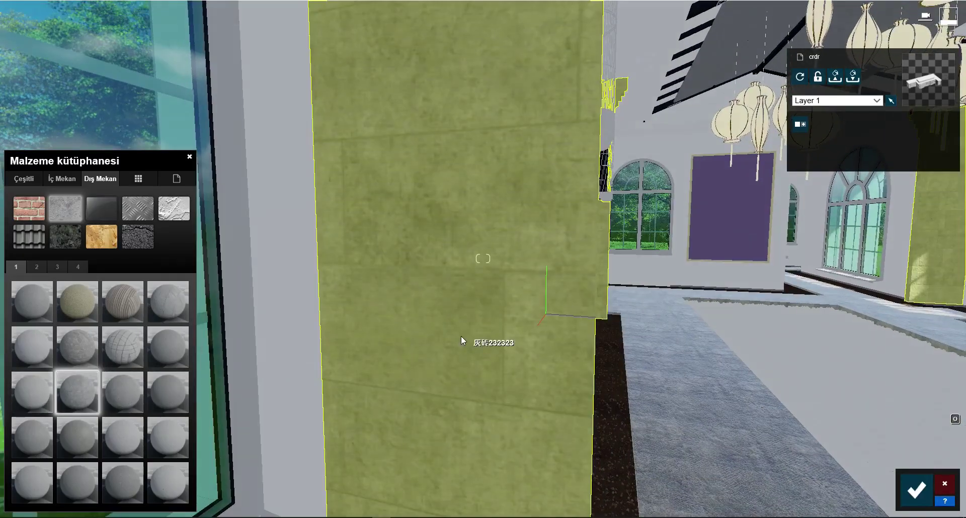
click(460, 336)
click(75, 442)
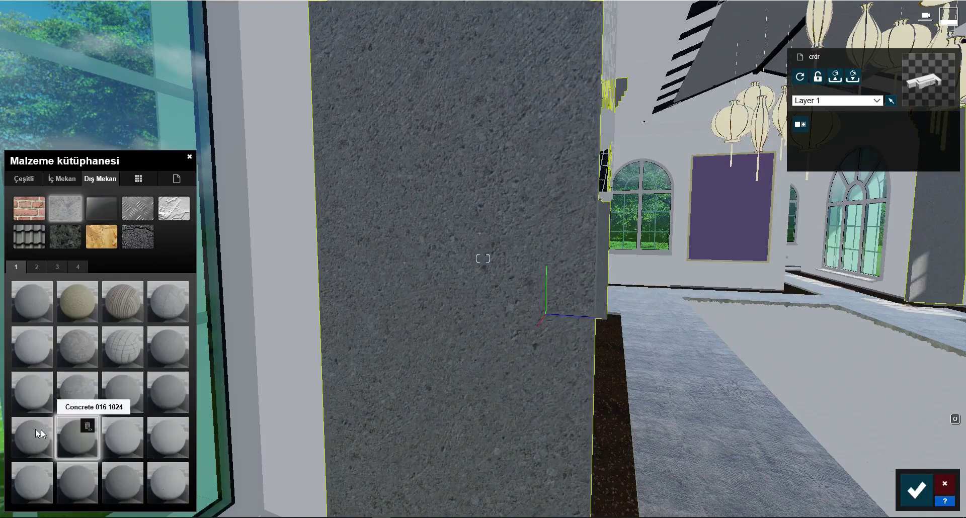
Compare pebbly, plated and mottled concretes, then keep a dark grey concrete for the pillars
click(57, 267)
click(176, 304)
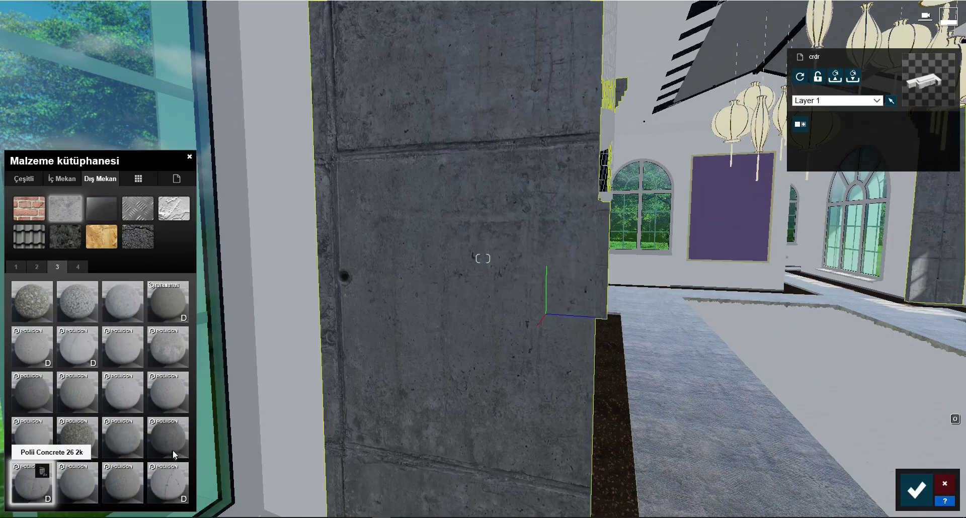
click(167, 482)
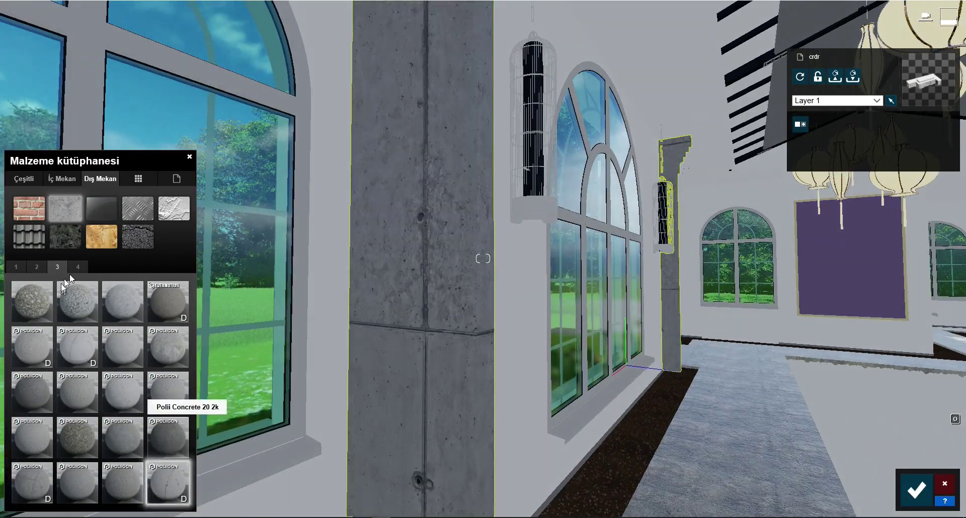
click(28, 308)
click(36, 267)
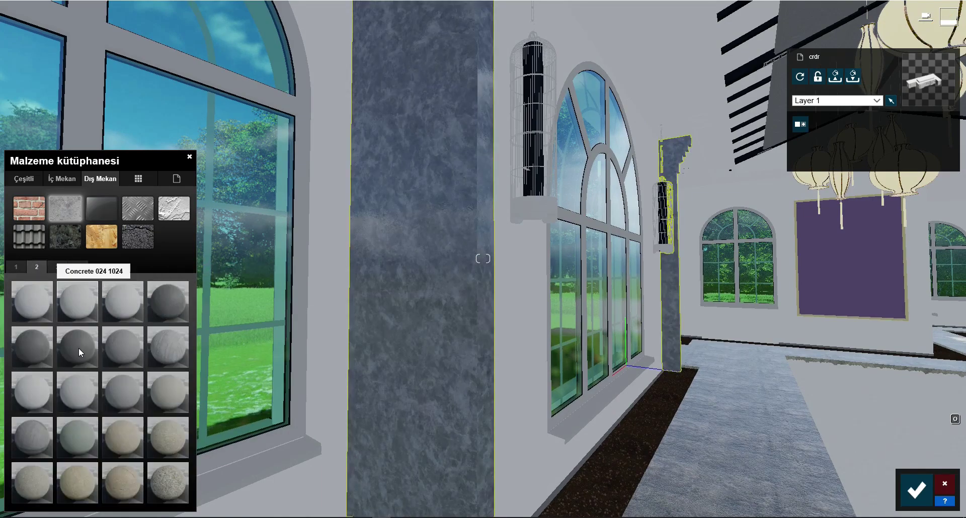
click(78, 348)
click(19, 267)
click(28, 303)
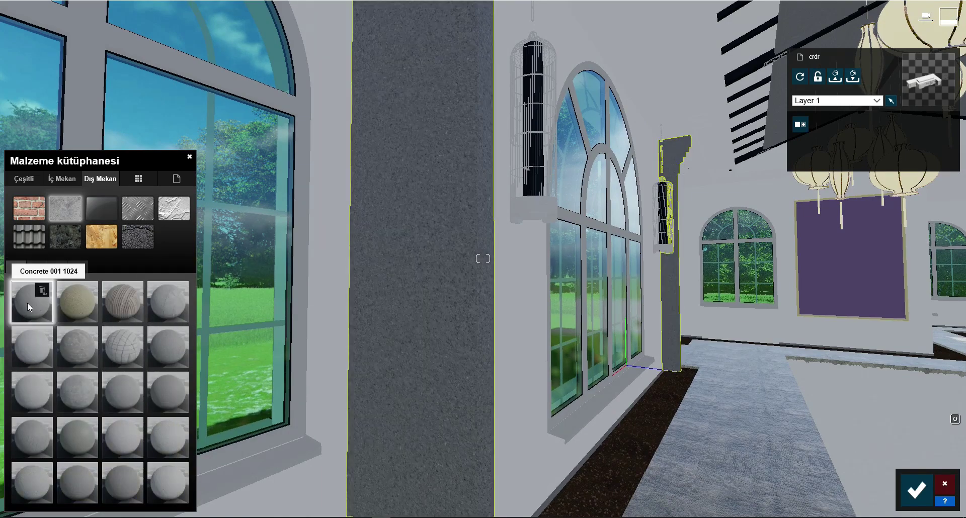
click(34, 439)
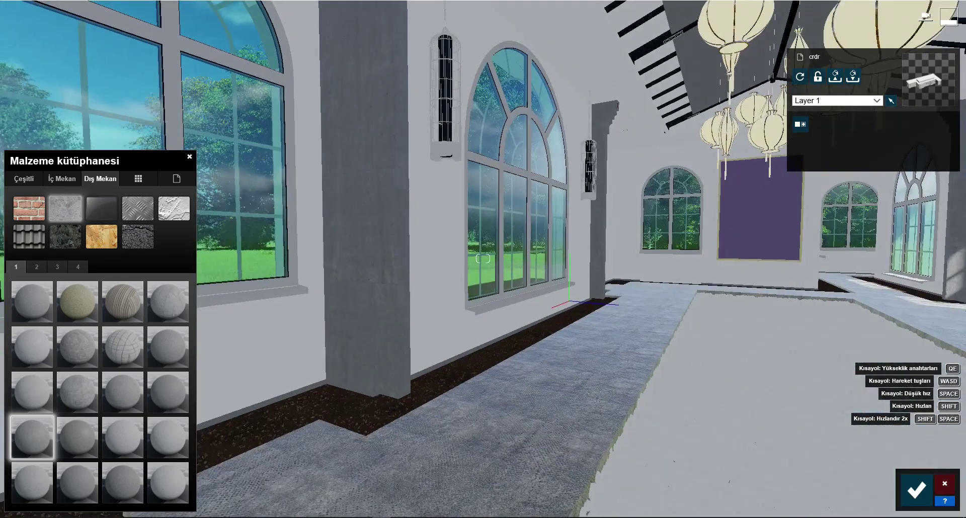
click(915, 489)
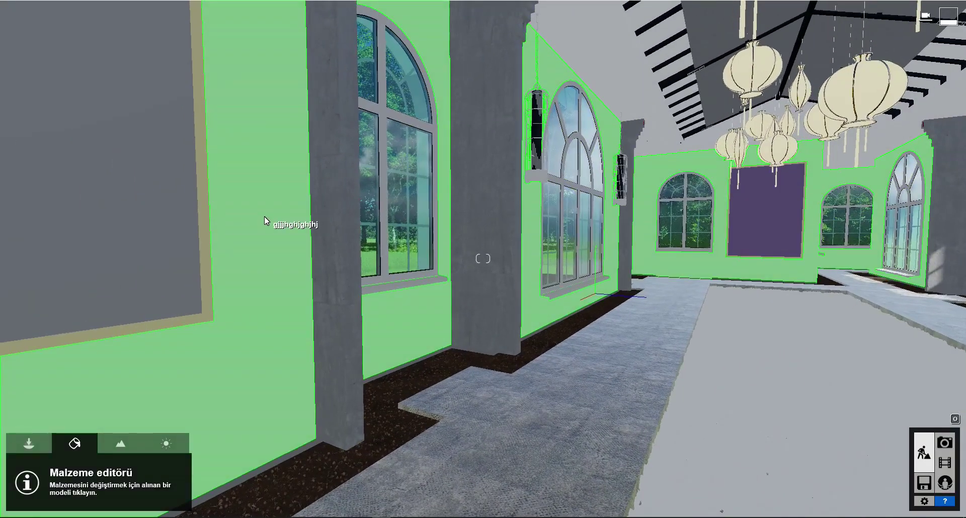
Give the walls a plain Standard material and confirm it
click(265, 218)
click(31, 312)
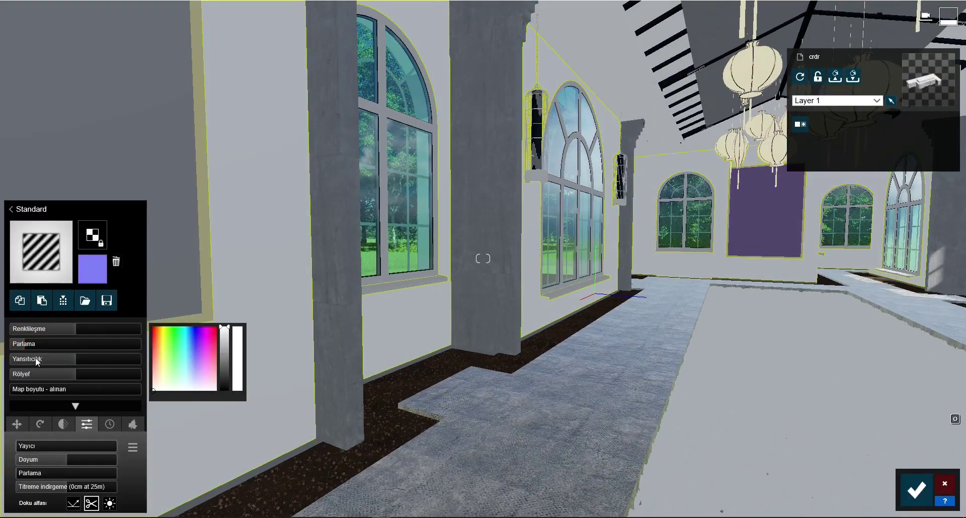
click(916, 489)
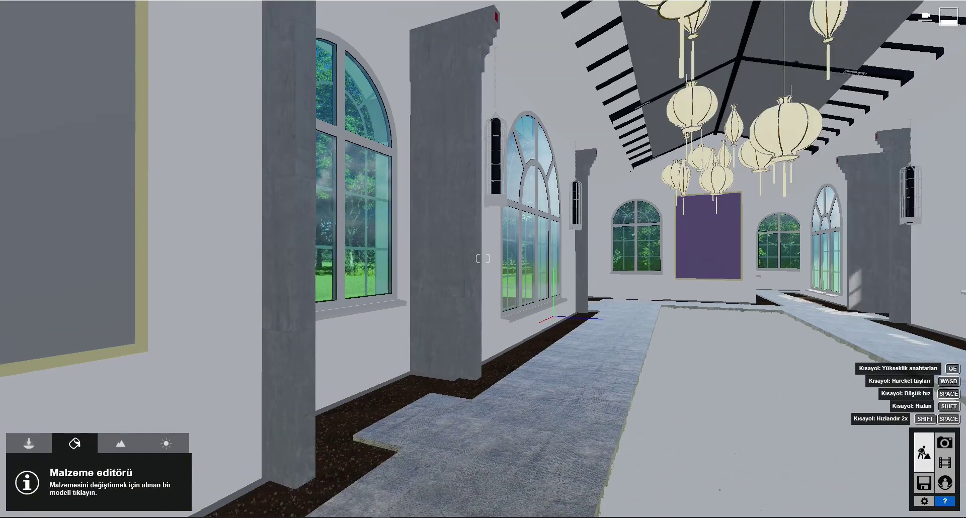
Give the birdcage lamp a Standard material with Yayıcı raised to 13.1
right_drag(916, 488, 487, 257)
click(488, 258)
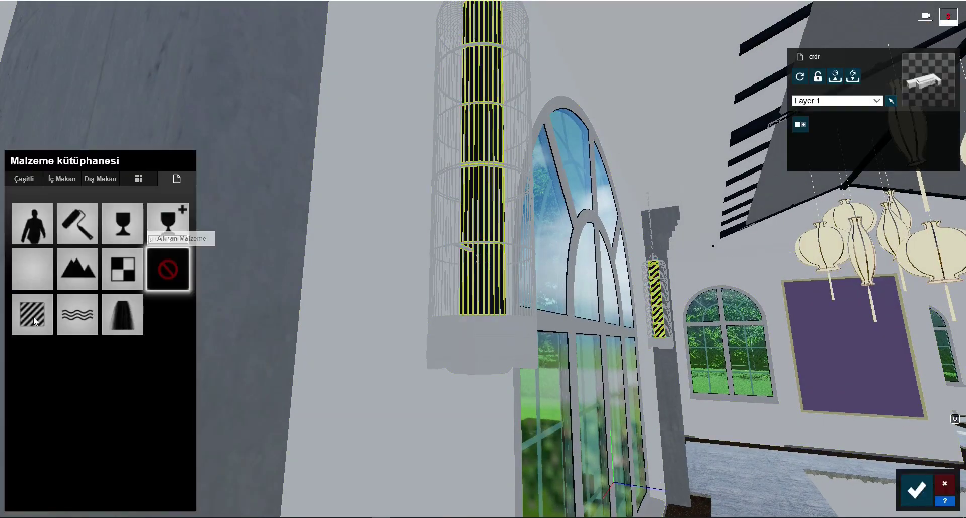
click(31, 313)
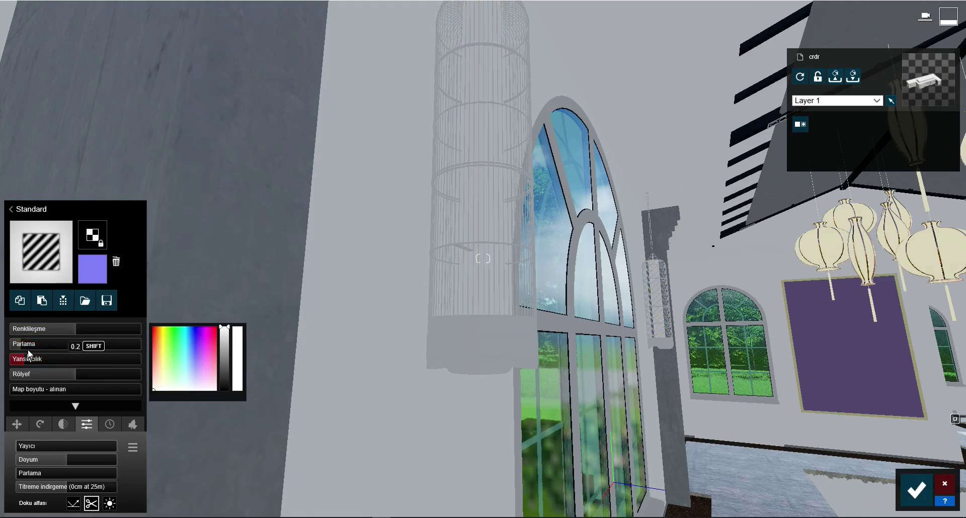
drag(47, 445, 73, 442)
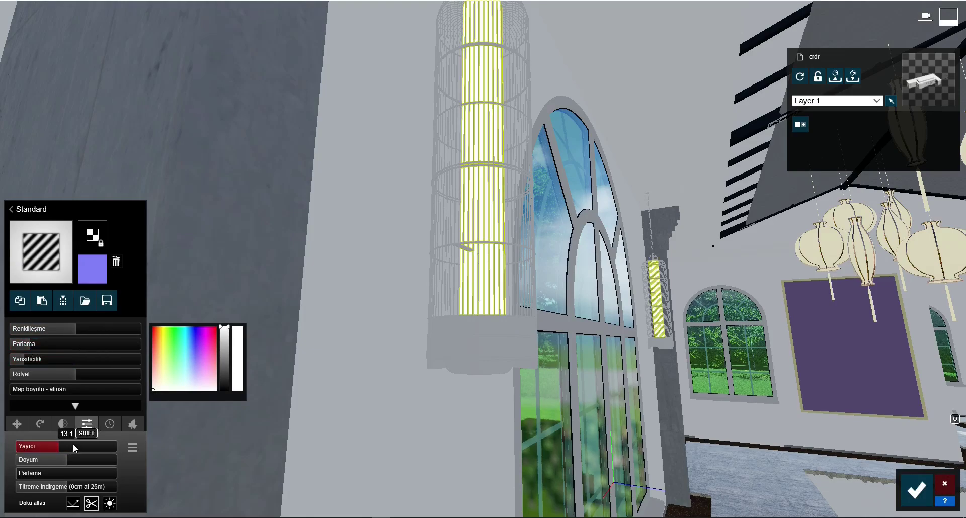
Browse the İç Mekan Aluminium finishes for the lamp, then close the library
click(453, 349)
click(62, 178)
click(138, 208)
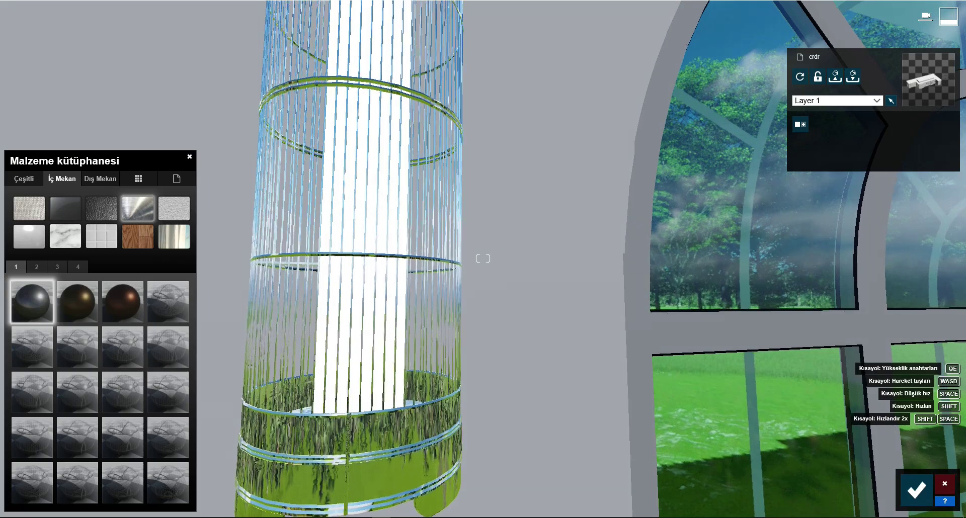
mouse_move(313, 319)
right_down()
mouse_move(483, 258)
mouse_move(522, 375)
right_up()
click(916, 489)
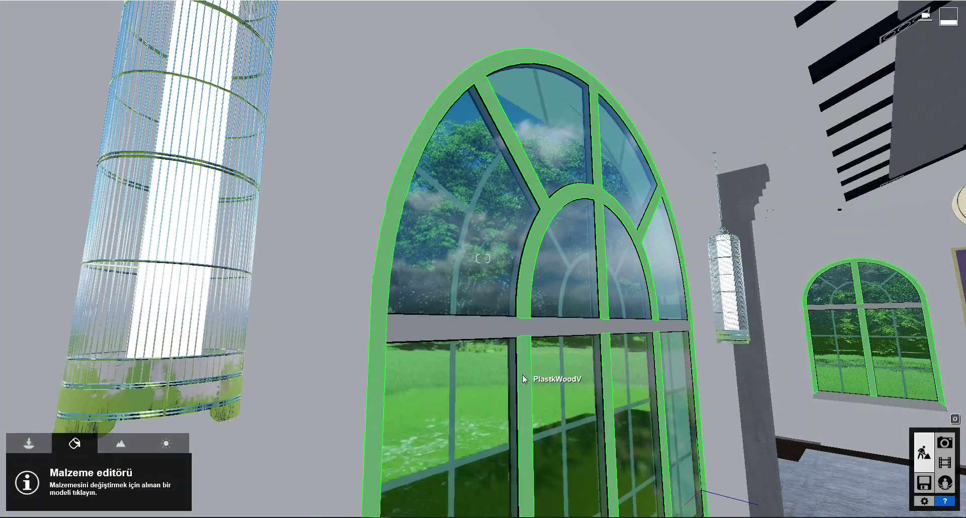
Give the arched window frame a Standard material with Yansıtıcılık 1.2 and slightly lower Parlama
click(618, 312)
right_drag(627, 306, 574, 221)
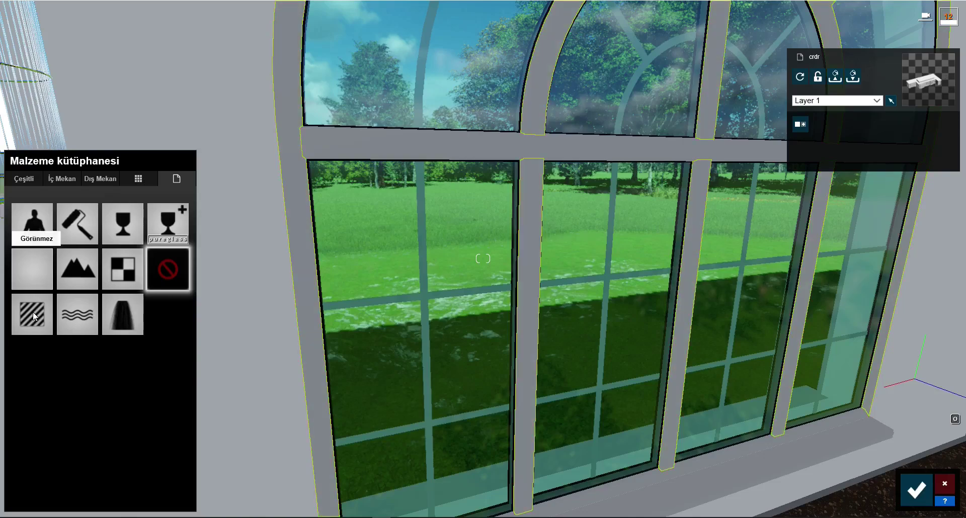
click(40, 308)
right_drag(280, 276, 252, 258)
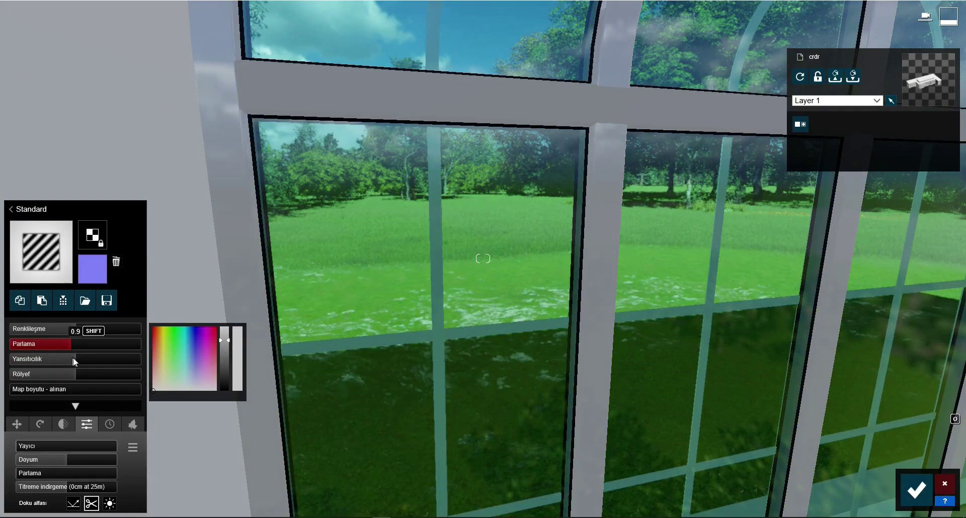
mouse_move(73, 358)
mouse_down()
mouse_move(90, 362)
mouse_move(72, 359)
mouse_up()
click(67, 346)
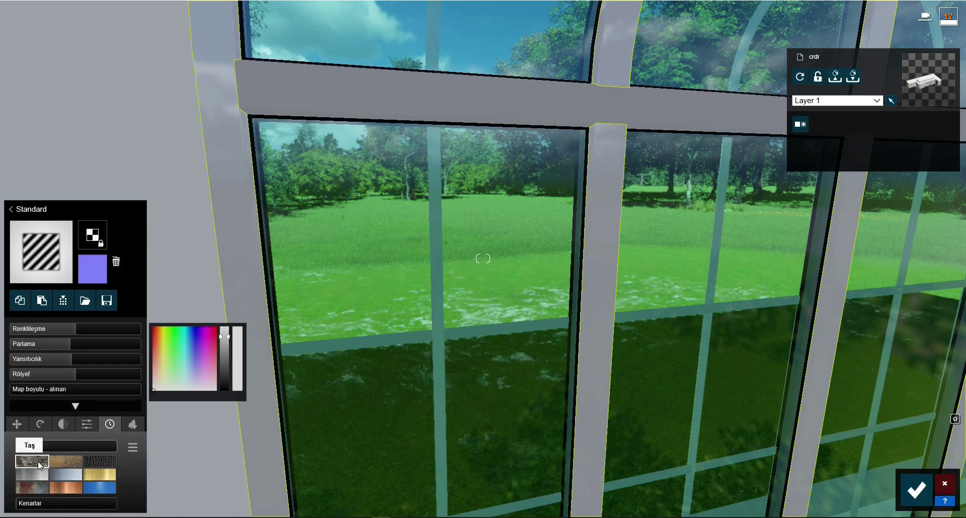
Add Bozulma noise at about 0.7 to the frames and paste the material onto the crossbar
drag(34, 448, 94, 453)
drag(164, 366, 212, 352)
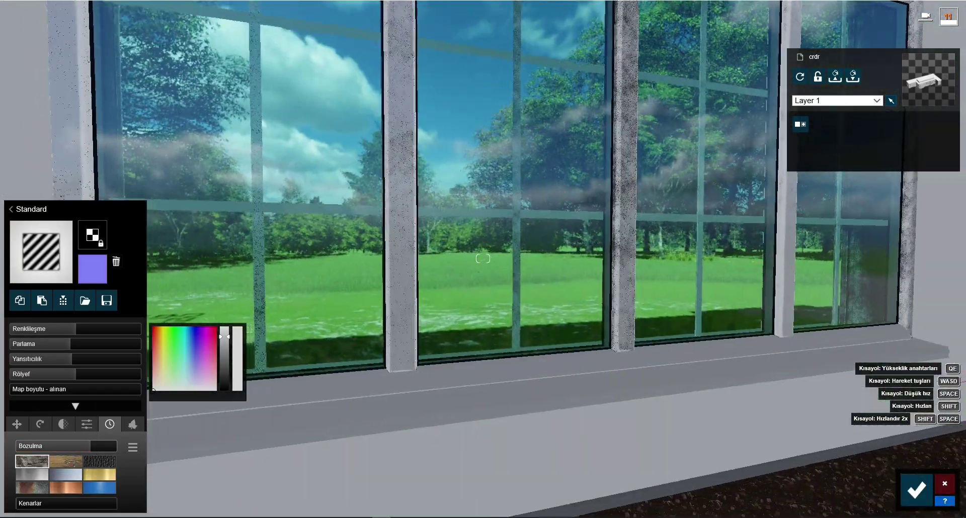
drag(353, 281, 394, 276)
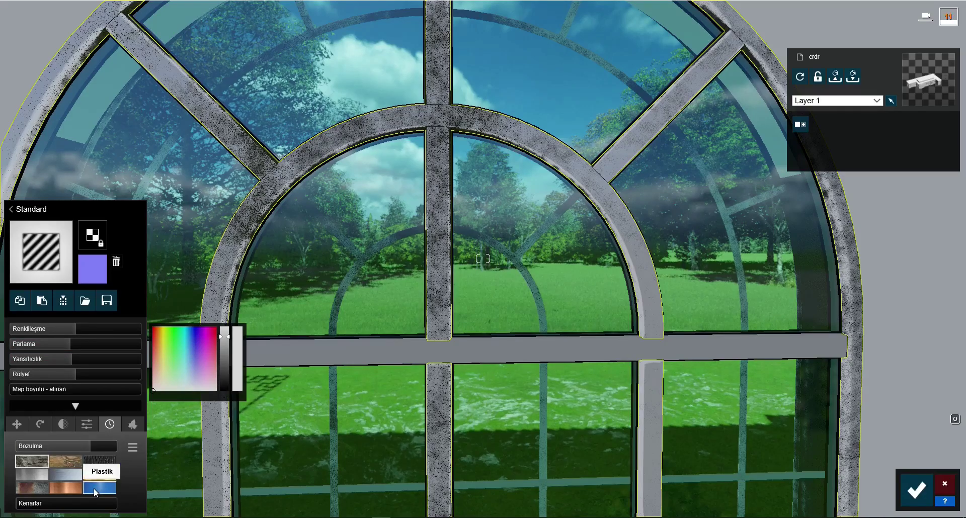
drag(78, 446, 91, 450)
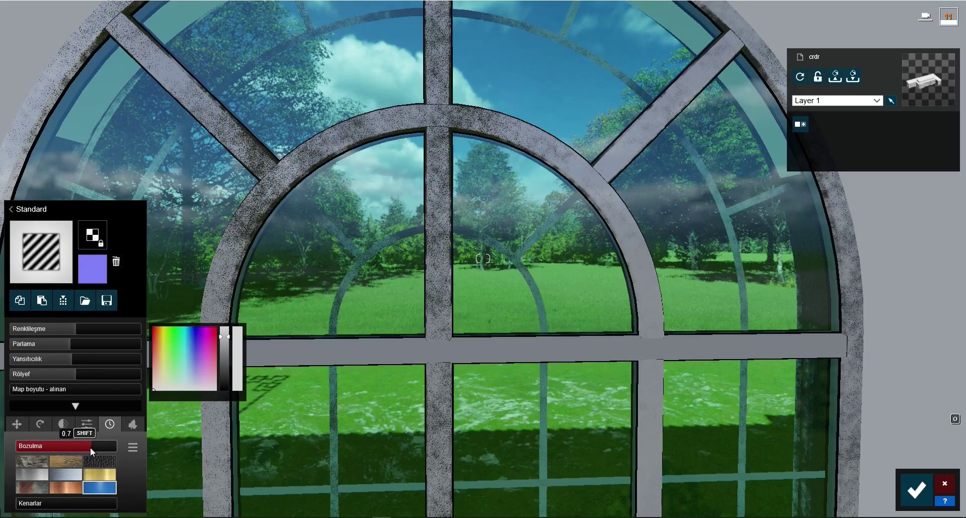
click(354, 350)
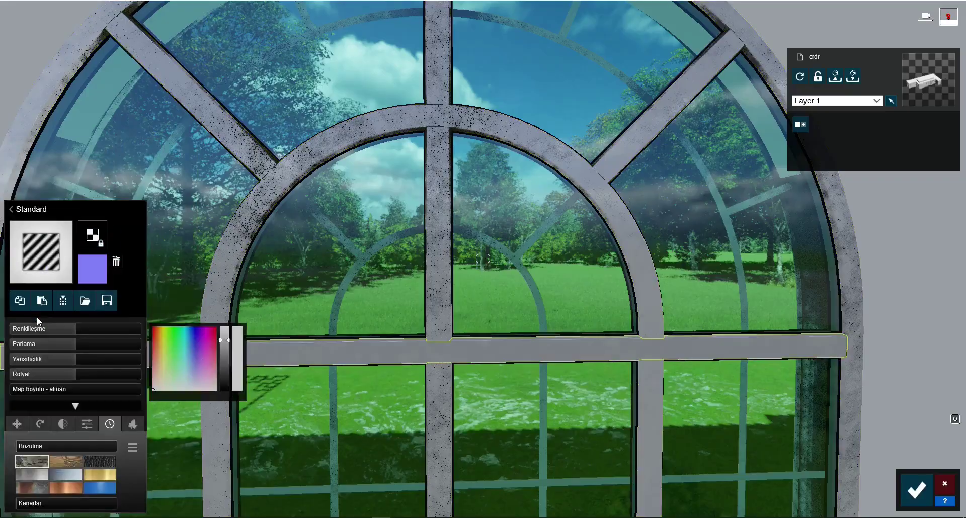
click(41, 301)
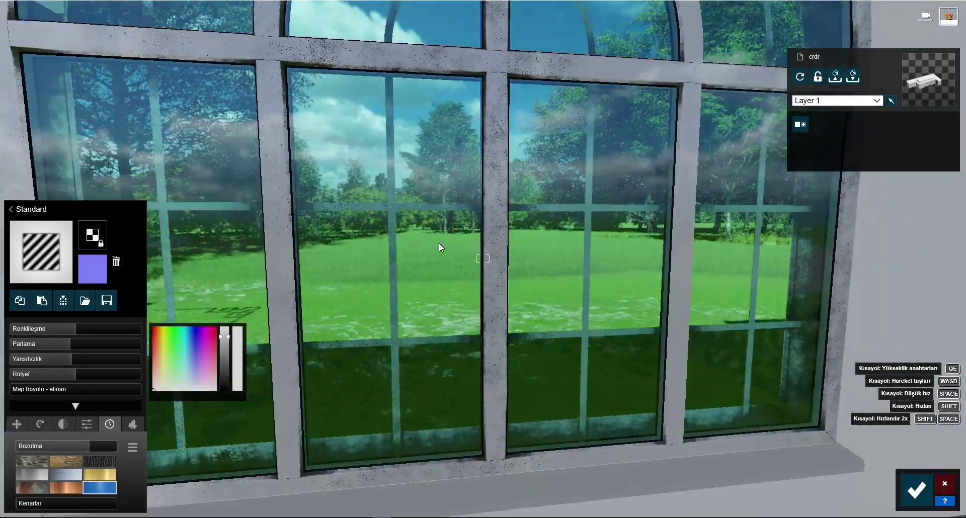
Select the window panes and try milky glasses, including Milky Glass 003, then a clear glass
click(439, 247)
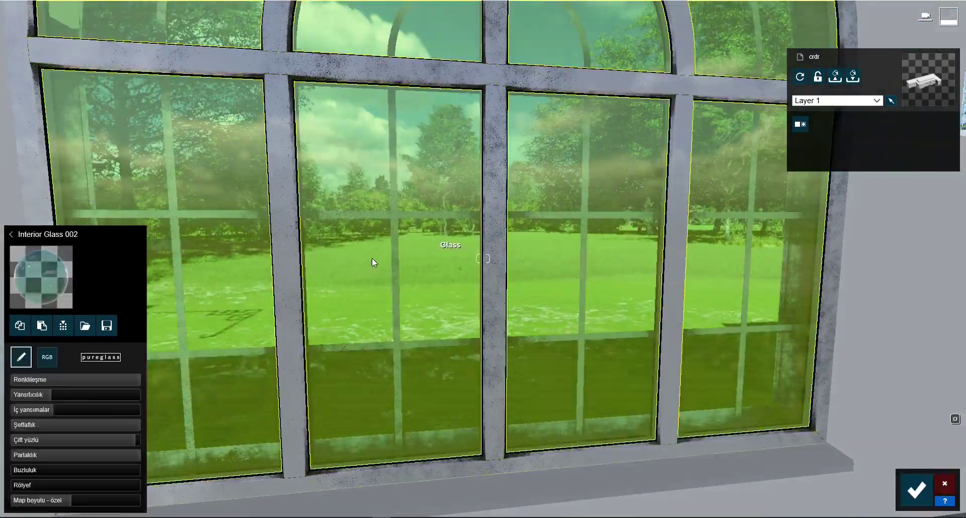
click(47, 285)
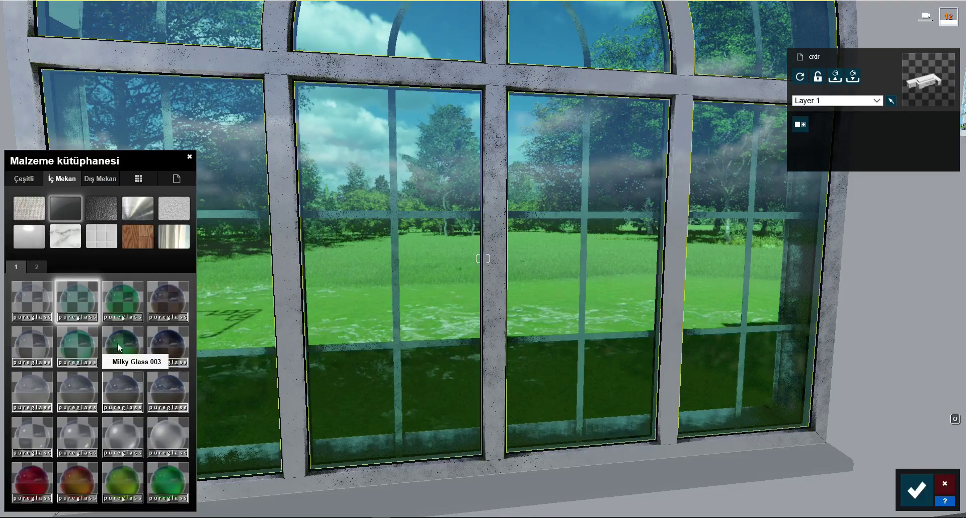
click(36, 267)
click(16, 267)
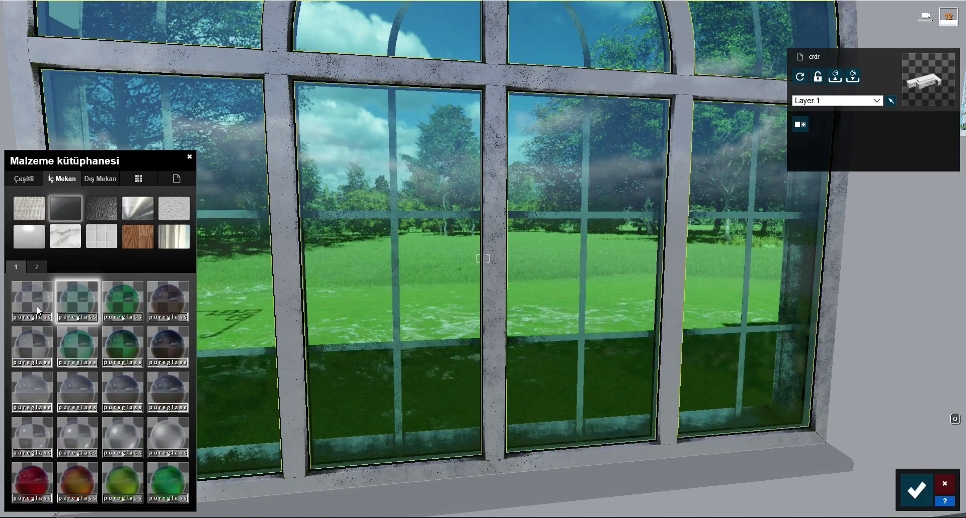
click(77, 388)
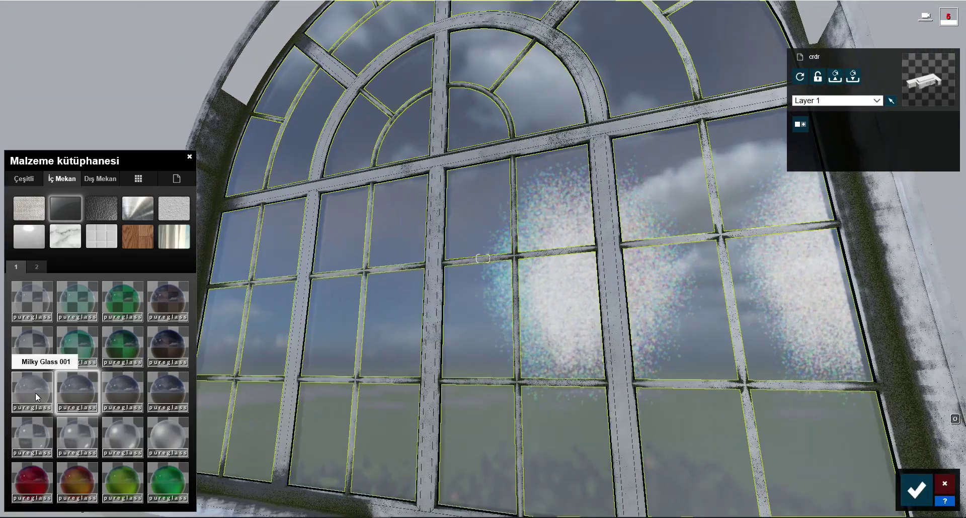
click(127, 394)
click(31, 391)
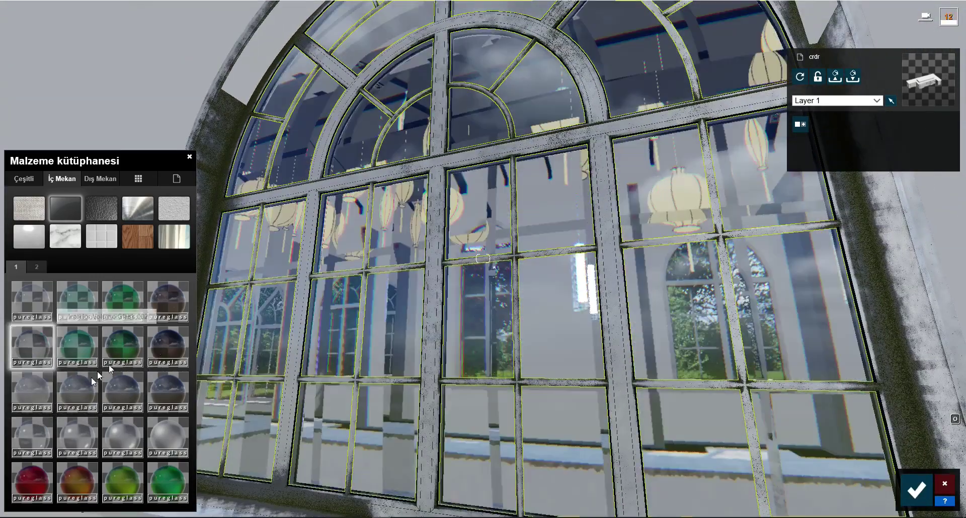
Try coloured glasses, then apply Interior Glass 001 with Buzluluk reduced to 0
click(37, 267)
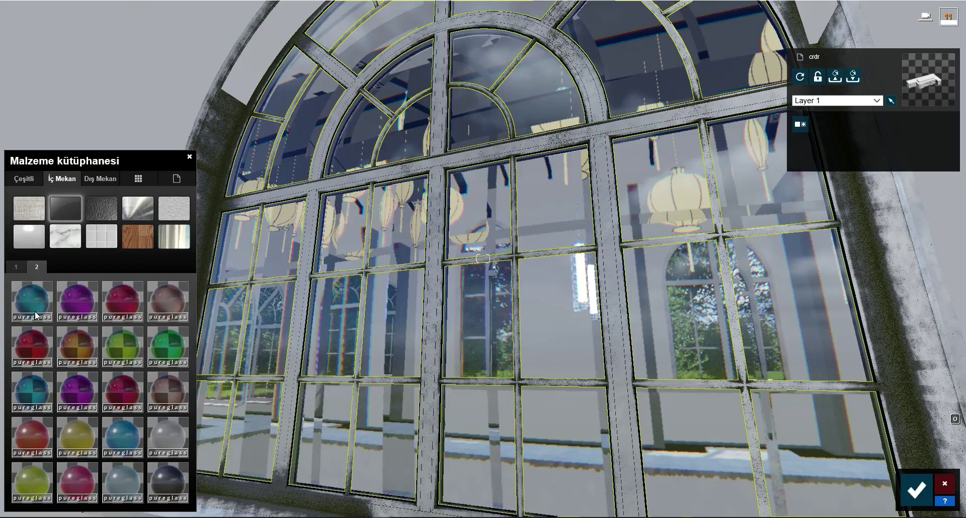
click(156, 435)
click(162, 296)
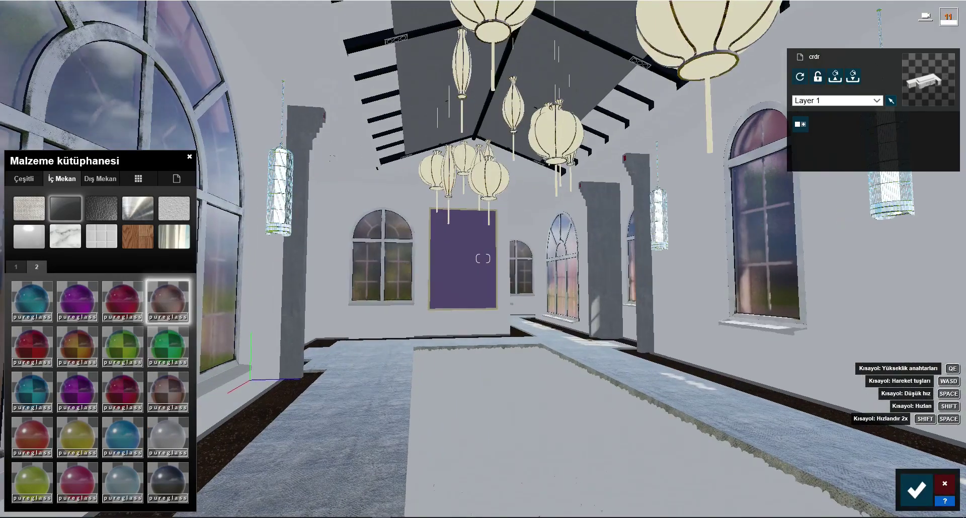
click(168, 301)
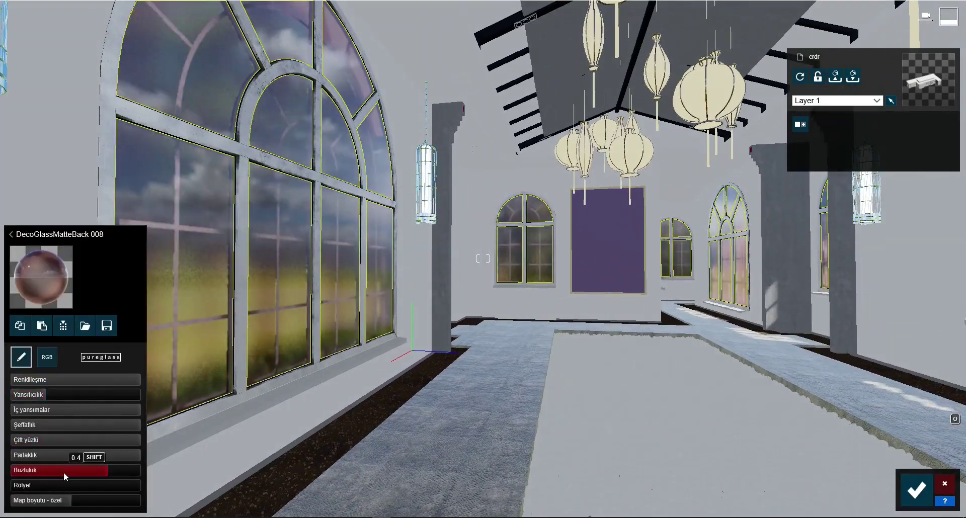
click(49, 288)
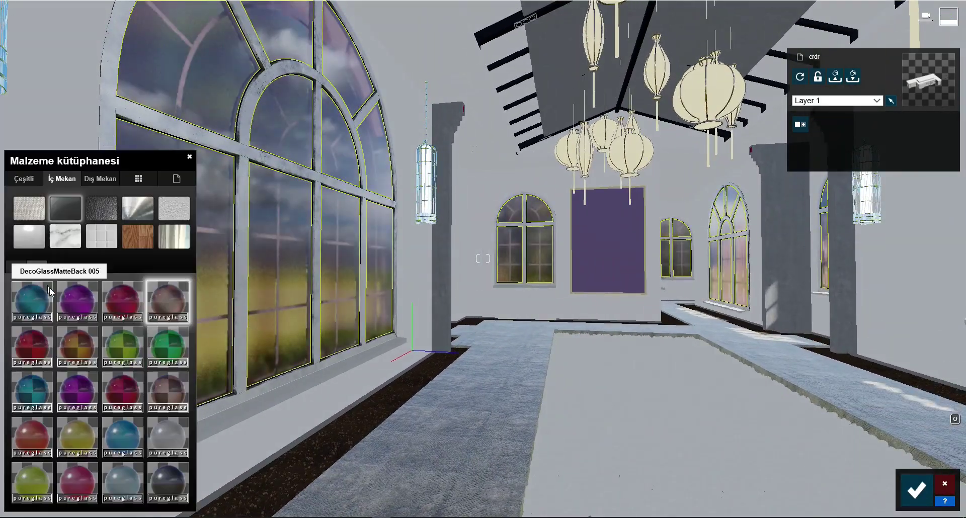
scroll(28, 273, up, 3)
click(29, 292)
click(79, 470)
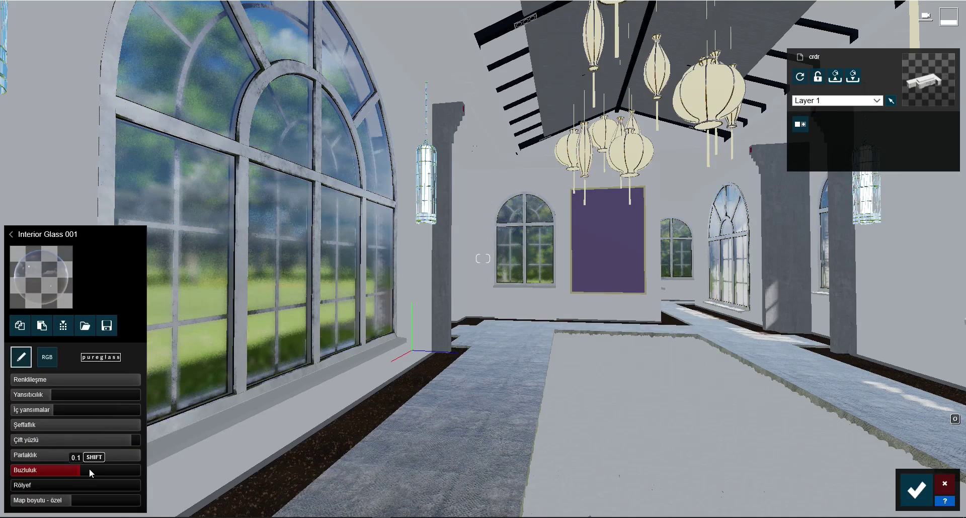
drag(75, 469, 59, 468)
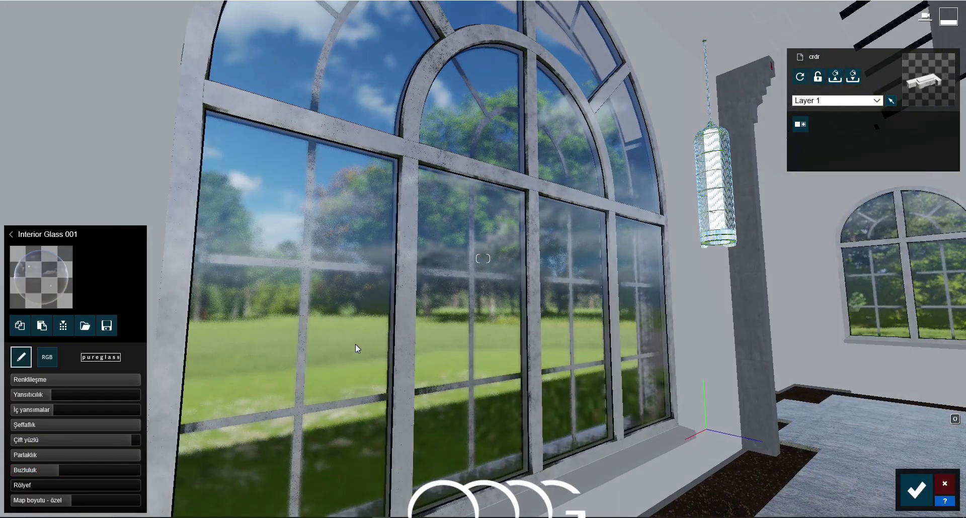
Try exterior rain-streaked and frosted glasses, then settle on clear Glass Panels 001
click(11, 234)
click(101, 208)
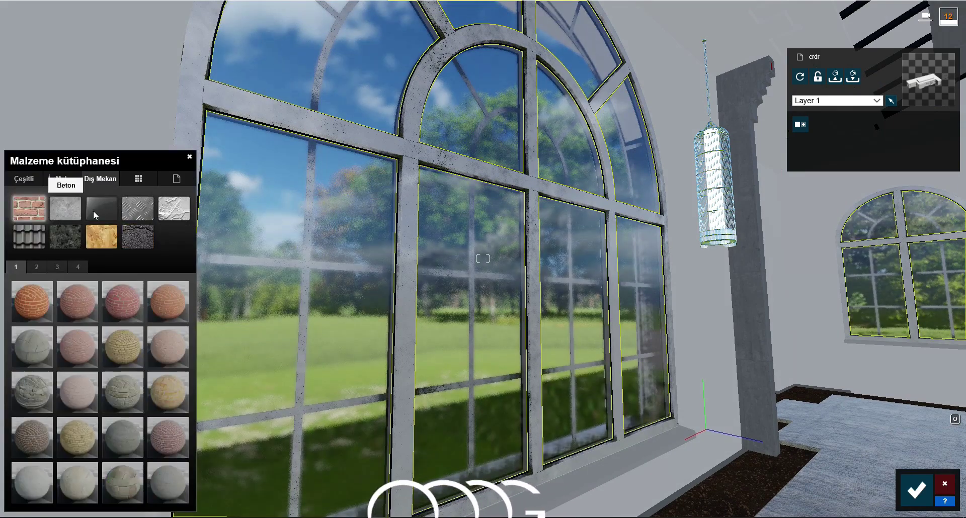
click(37, 268)
click(31, 300)
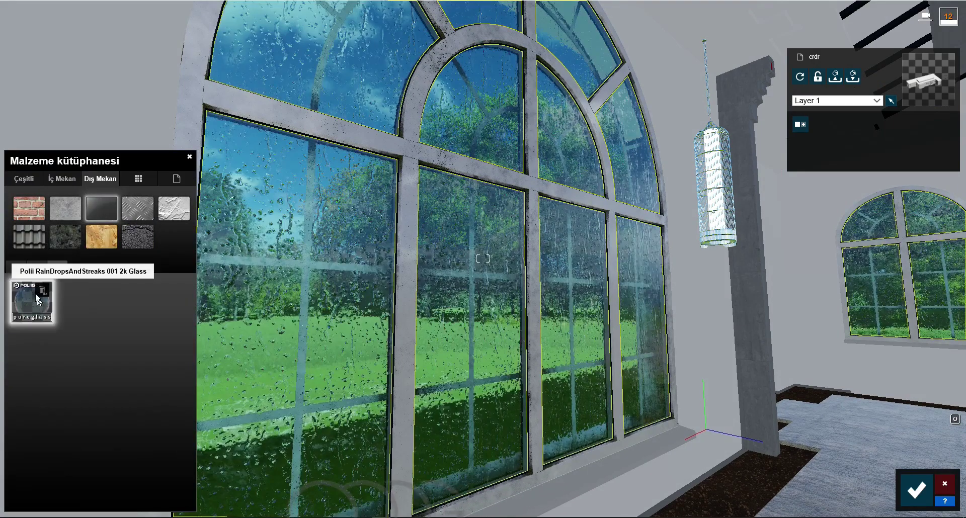
click(37, 266)
click(168, 482)
click(24, 484)
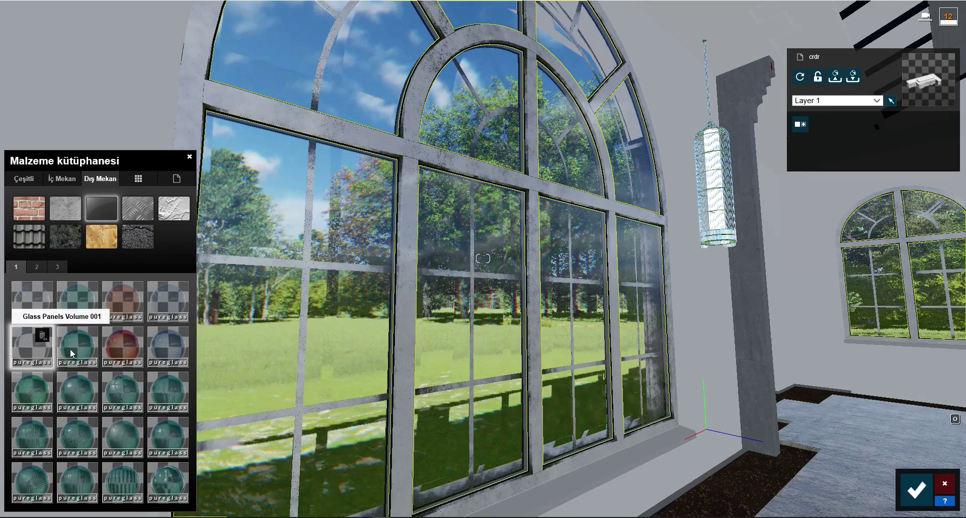
click(77, 346)
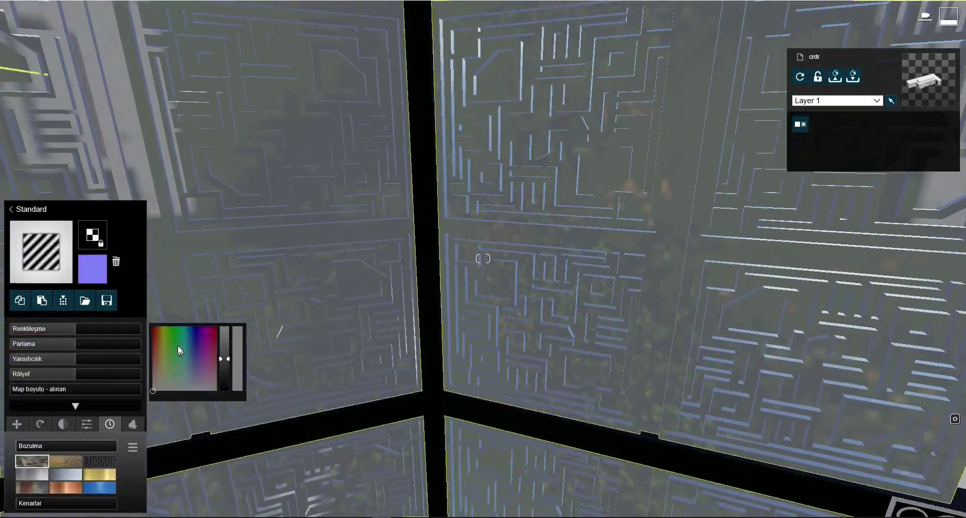
Tint the ceiling panels teal, lower their reflectivity, add relief distortion and raise gloss to 0.9
drag(177, 345, 185, 346)
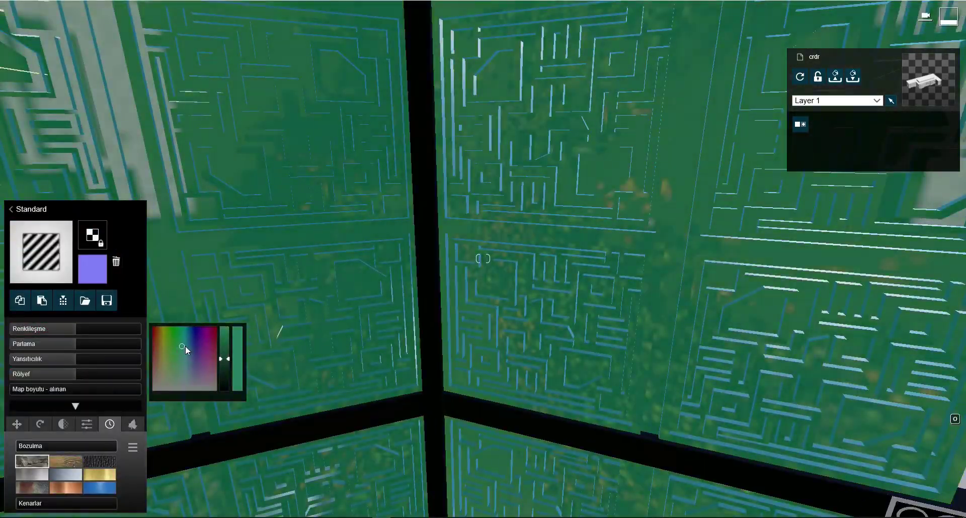
drag(49, 361, 43, 344)
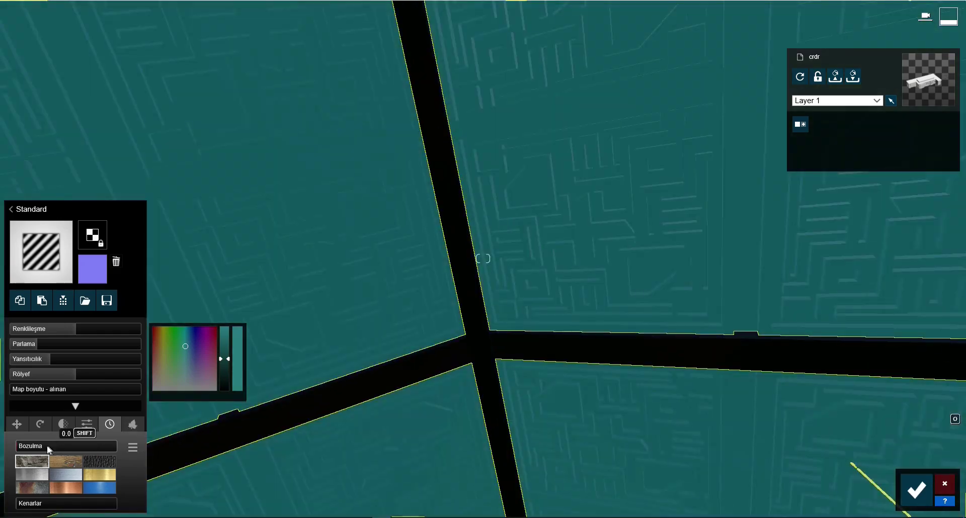
click(52, 447)
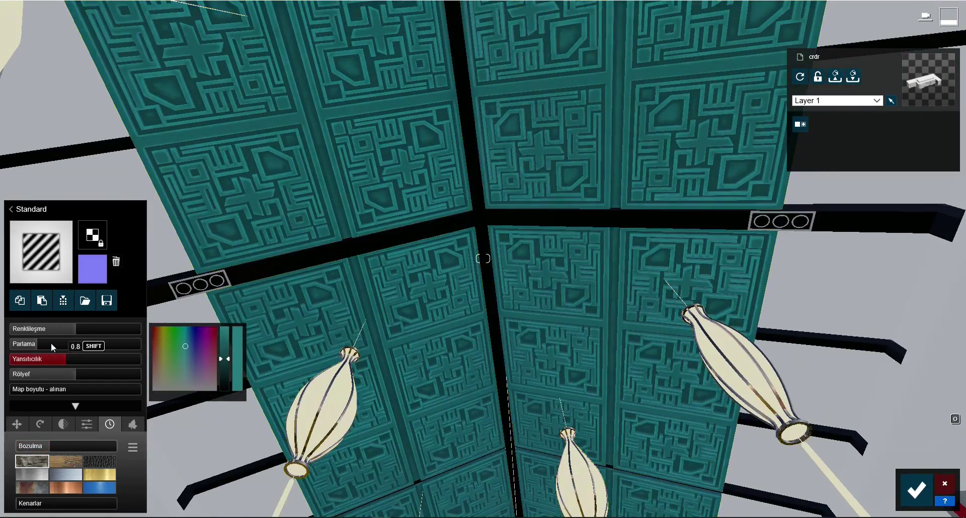
click(65, 345)
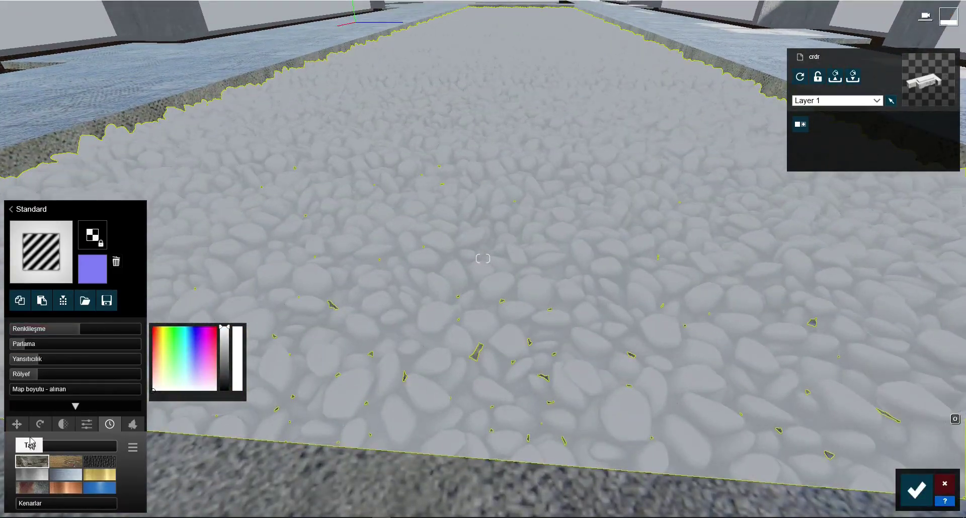
Strengthen the pebble path's relief to 0.2 and save the material changes
click(33, 446)
key(Escape)
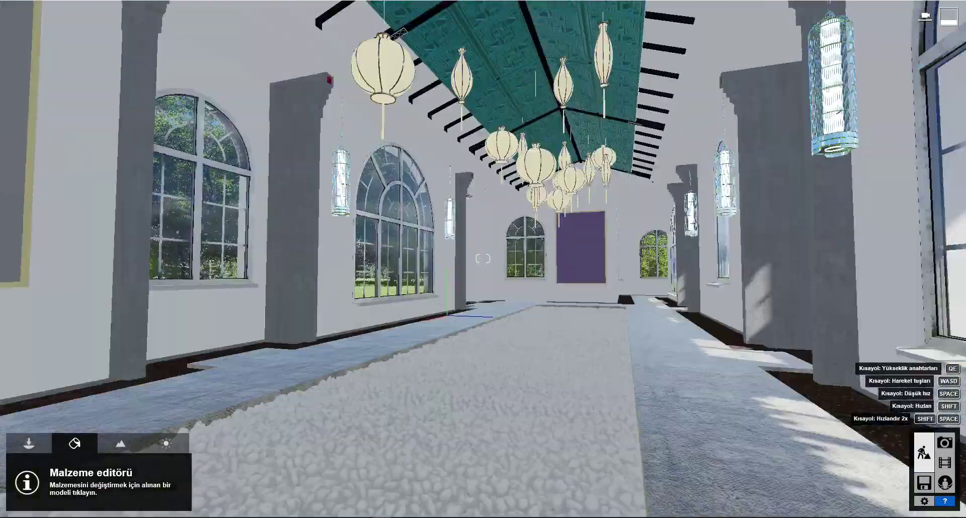
right_drag(483, 352, 636, 141)
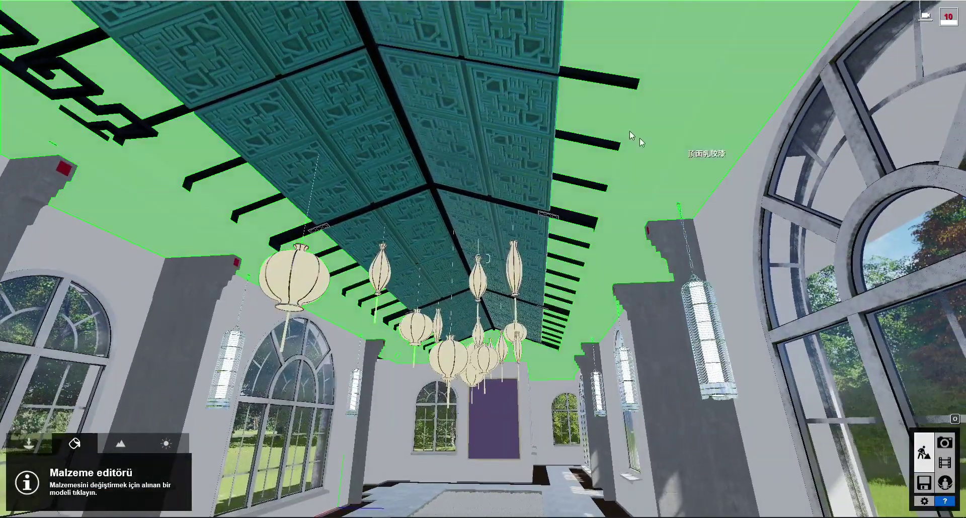
scroll(712, 186, up, 5)
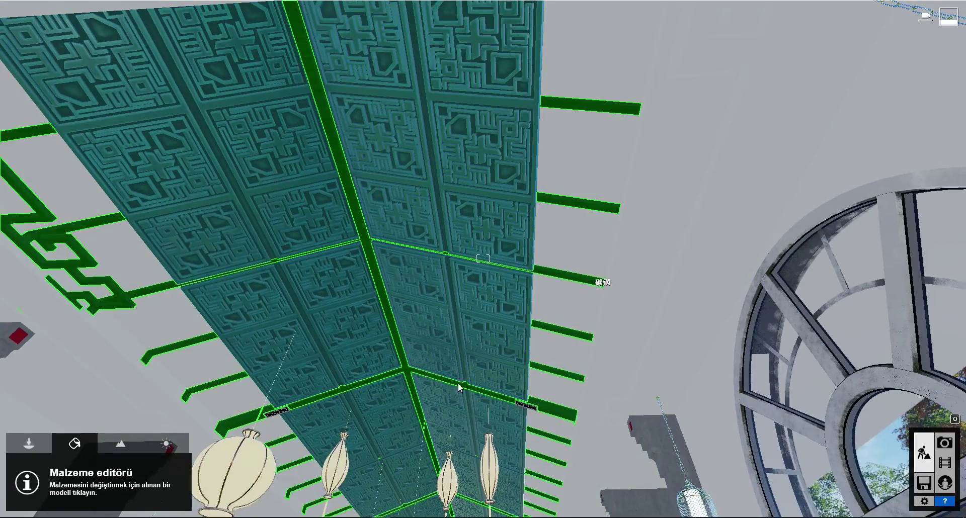
click(458, 387)
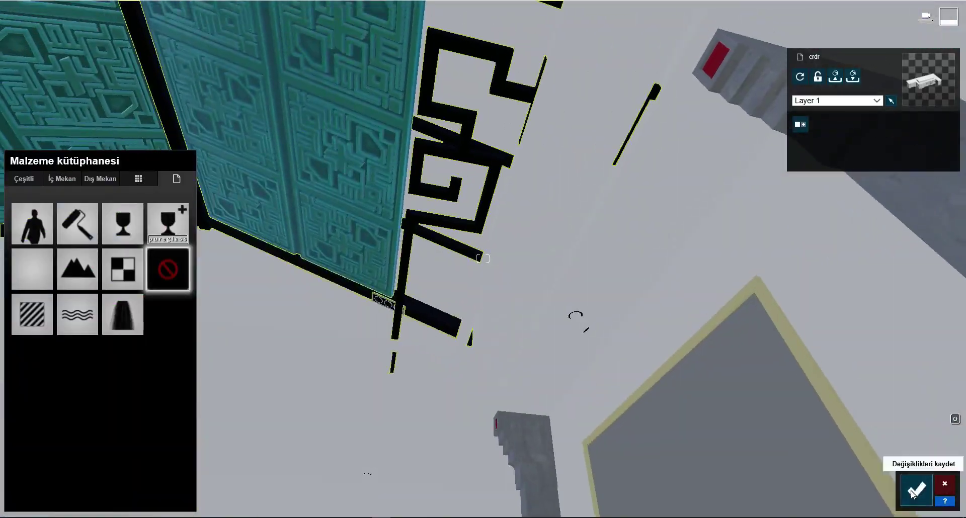
click(912, 493)
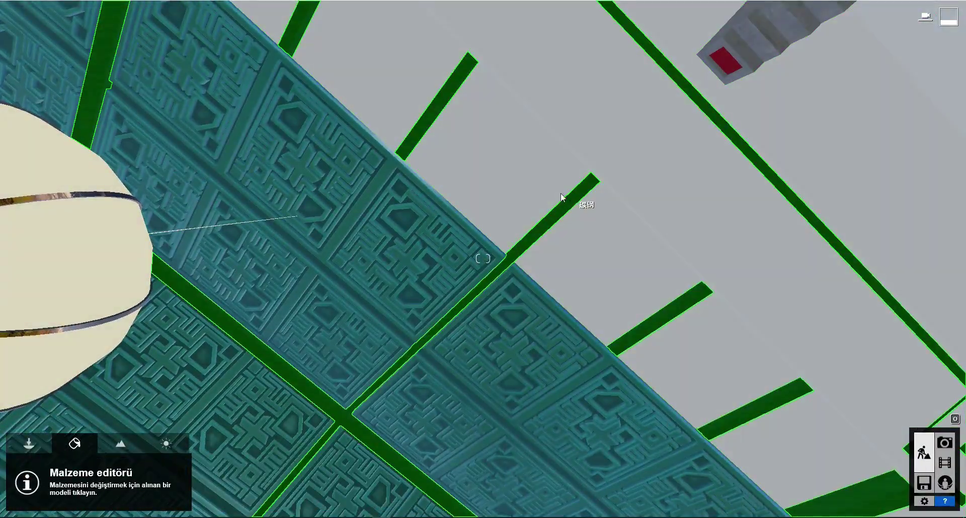
Try a wood texture on the ceiling beams, then give them a black, reflective Standard material
click(563, 199)
click(61, 183)
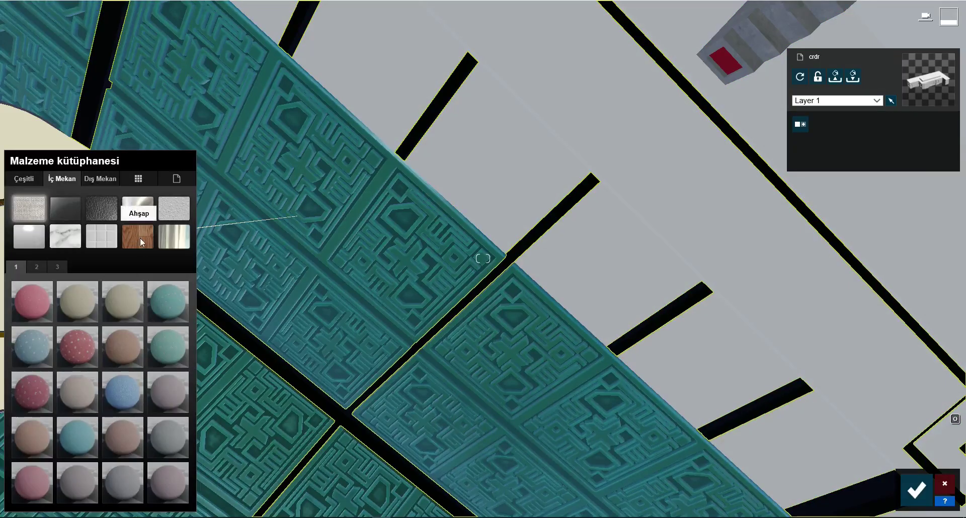
click(140, 235)
click(100, 178)
click(32, 347)
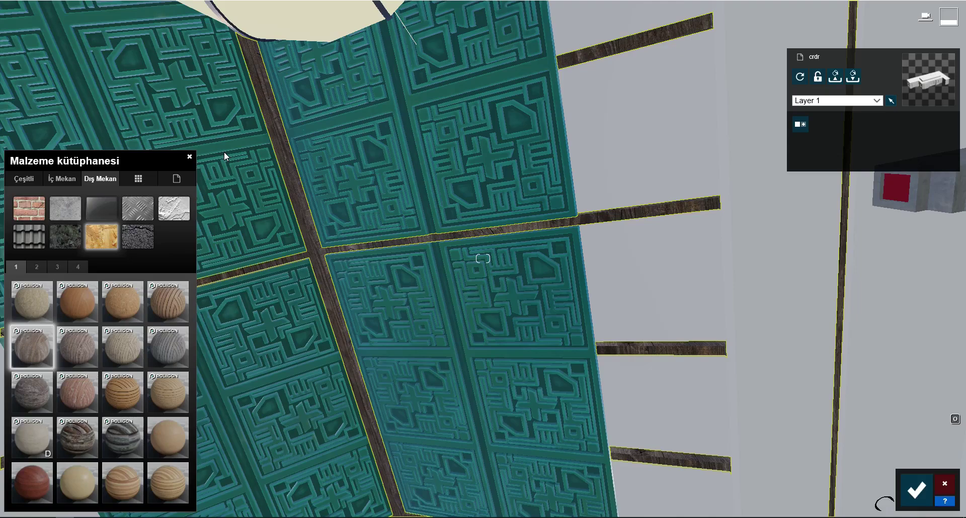
click(177, 179)
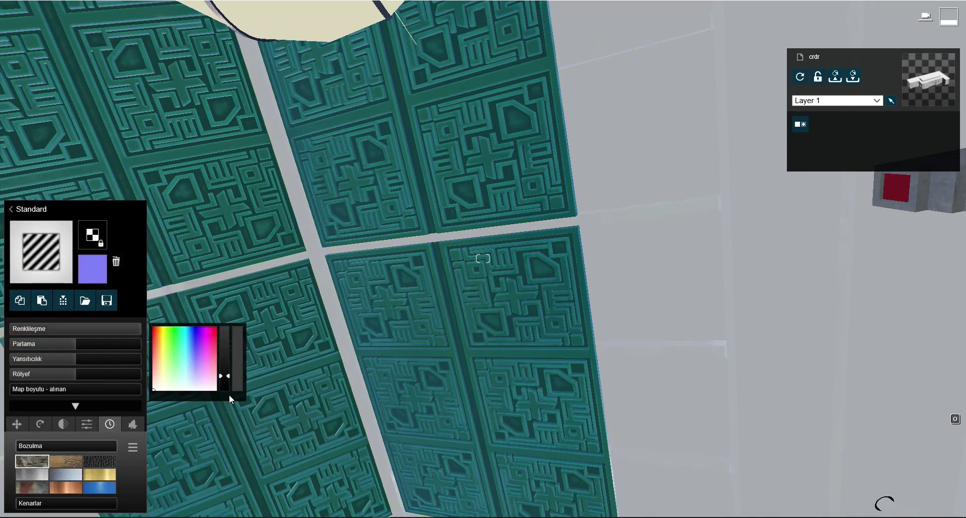
click(77, 359)
click(917, 489)
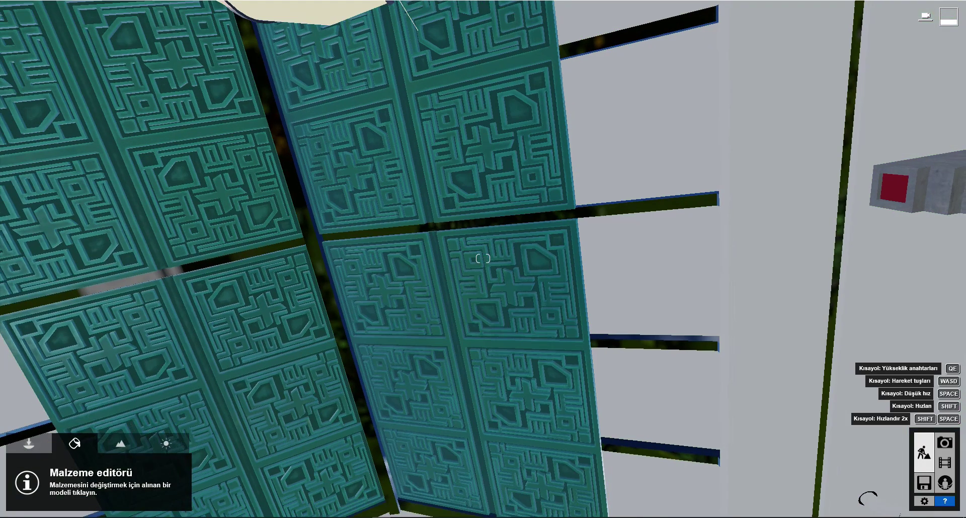
right_drag(917, 489, 483, 259)
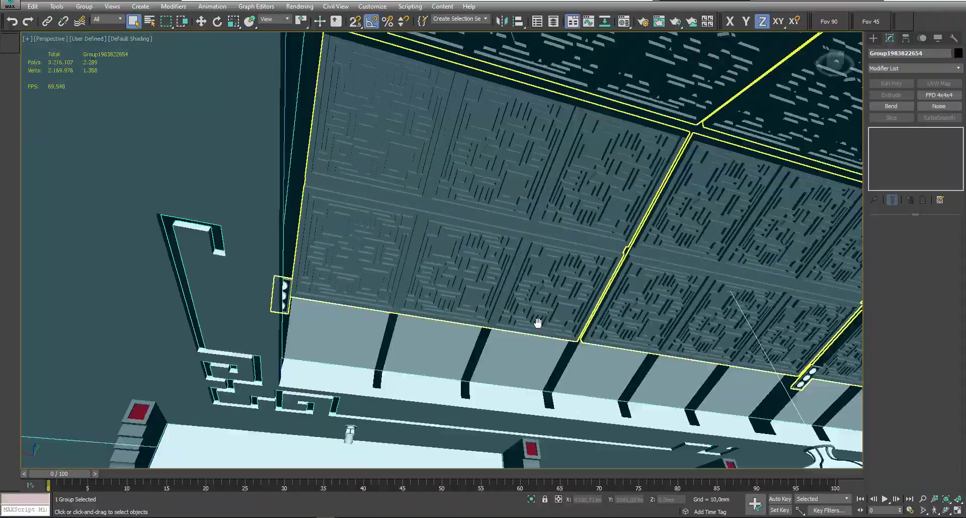
mouse_move(537, 322)
alt+middle_down()
mouse_move(496, 351)
mouse_move(366, 269)
alt+middle_up()
scroll(495, 352, down, 5)
Select the ceiling slab from the building's other side in 3ds Max
scroll(366, 270, up, 3)
key(w)
scroll(320, 303, down, 3)
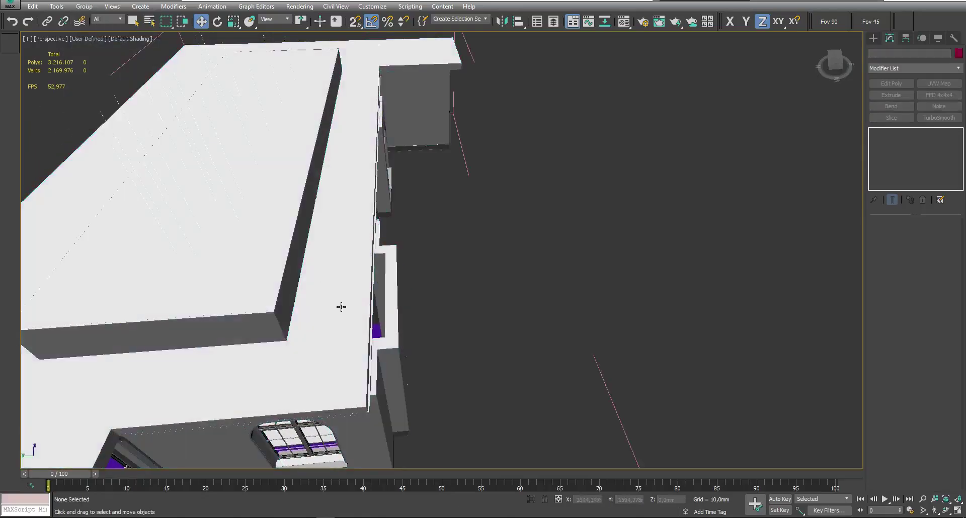
alt+middle_drag(340, 307, 453, 227)
scroll(467, 210, up, 5)
scroll(467, 210, down, 3)
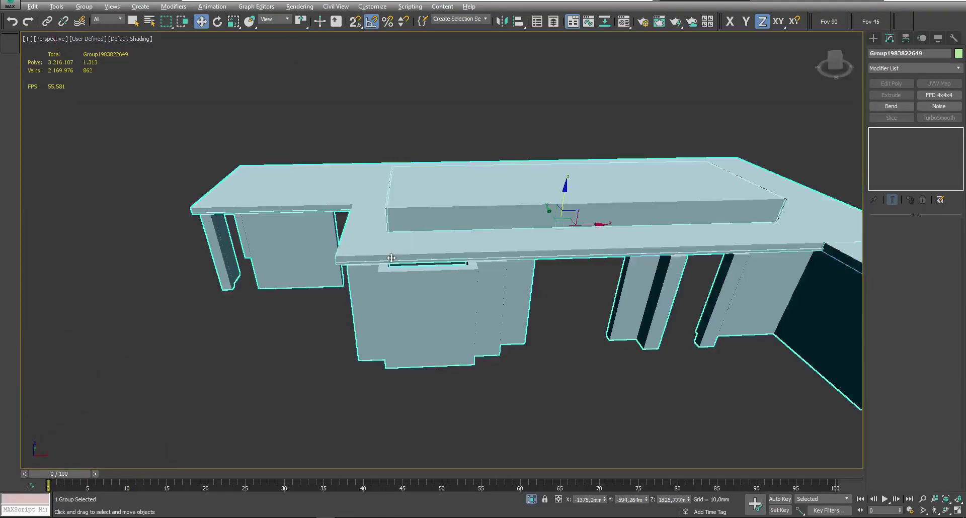
scroll(452, 226, up, 5)
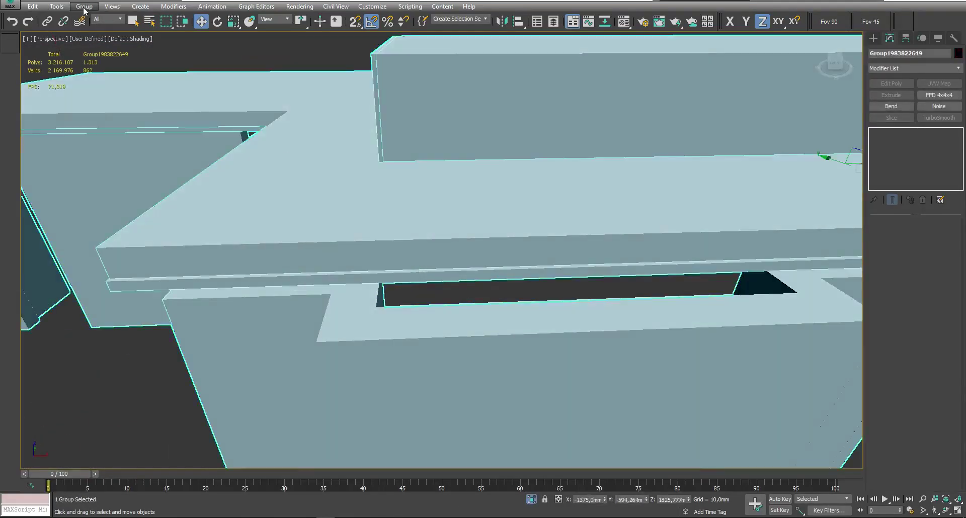
click(426, 280)
alt+middle_drag(481, 217, 360, 299)
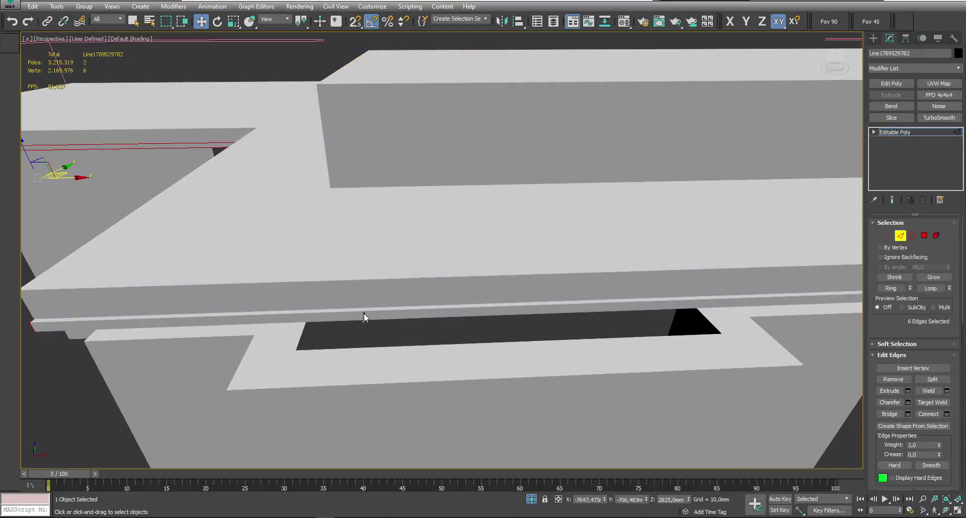
Connect a new edge across the slab and extrude the strip along its opening about 159 mm
click(928, 414)
scroll(517, 262, down, 3)
alt+middle_drag(517, 262, 570, 249)
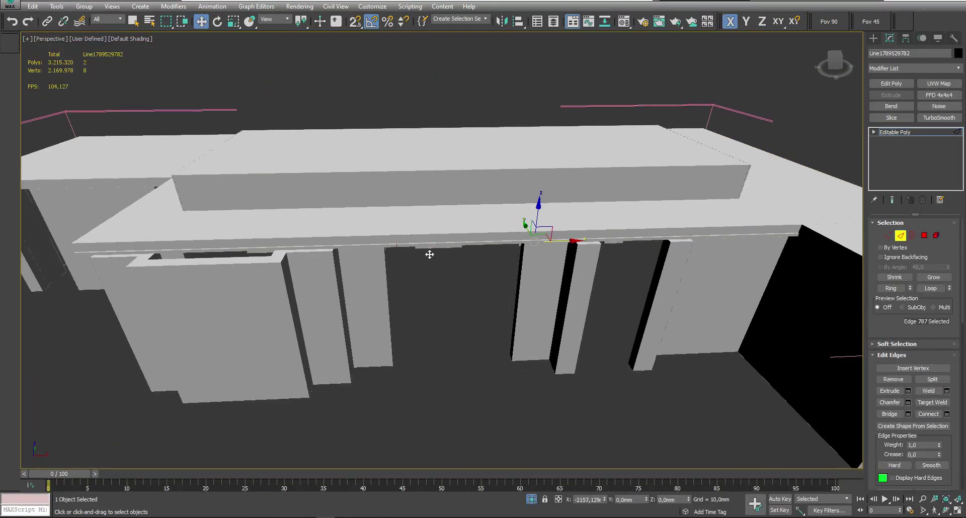
scroll(265, 258, up, 5)
click(321, 261)
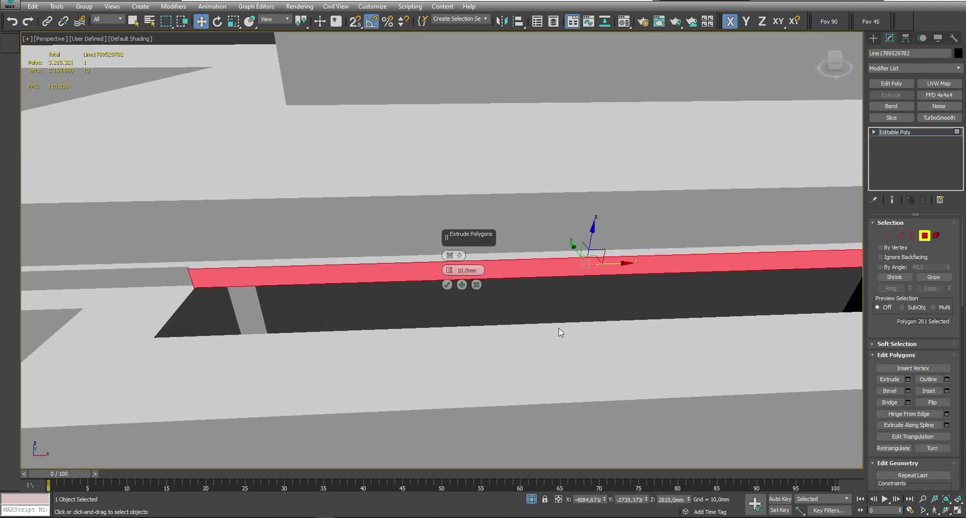
drag(449, 270, 439, 488)
key(1)
drag(454, 319, 554, 472)
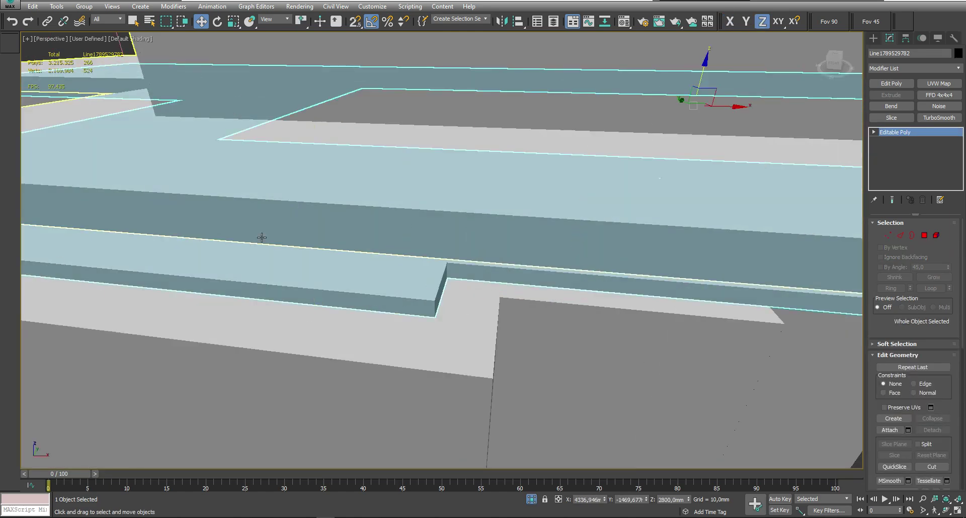
Close the building group again and switch back to Lumion
click(84, 6)
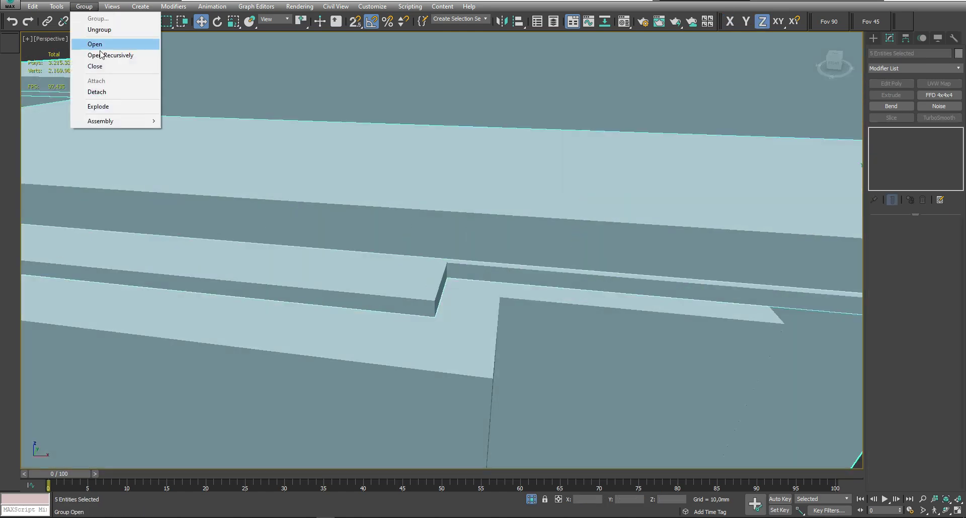
click(96, 44)
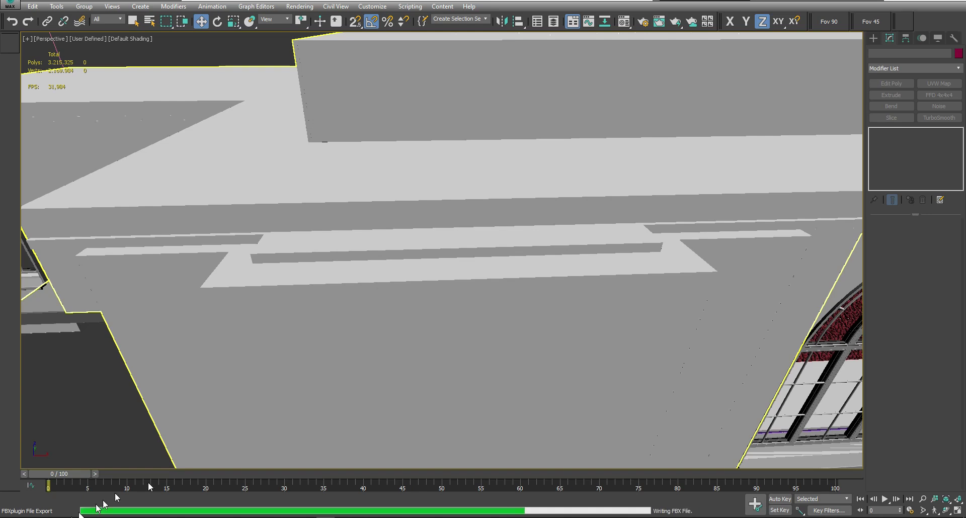
key(alt+Tab)
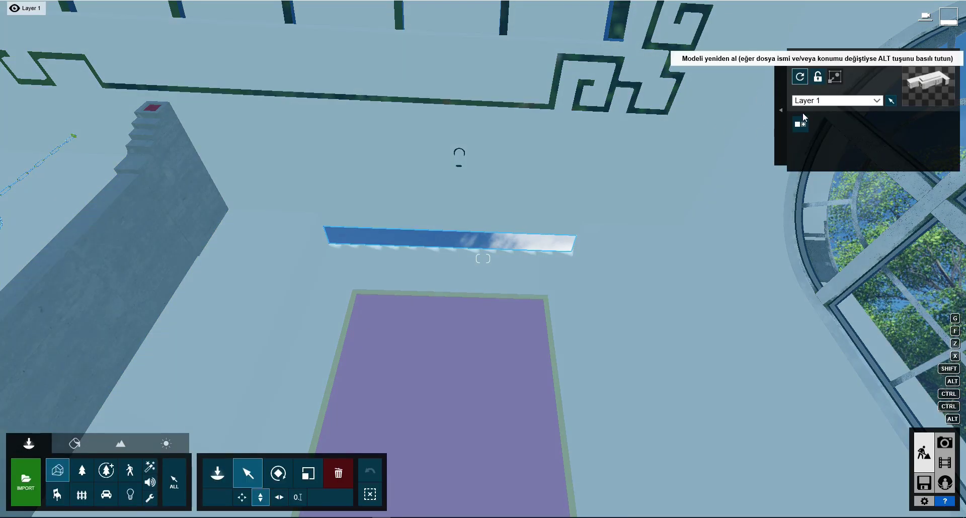
Apply a near-white Standard material to the small cylindrical ceiling fixture and confirm it
right_drag(462, 66, 521, 168)
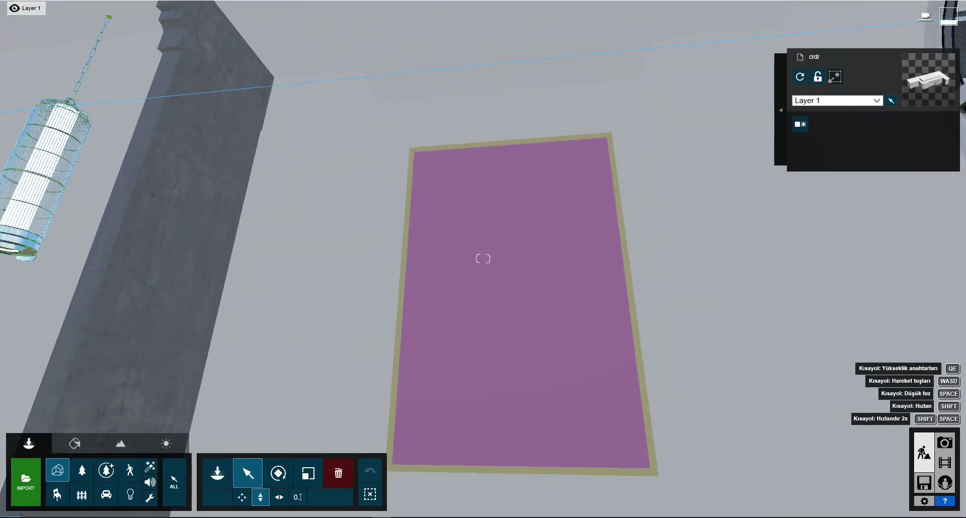
click(75, 443)
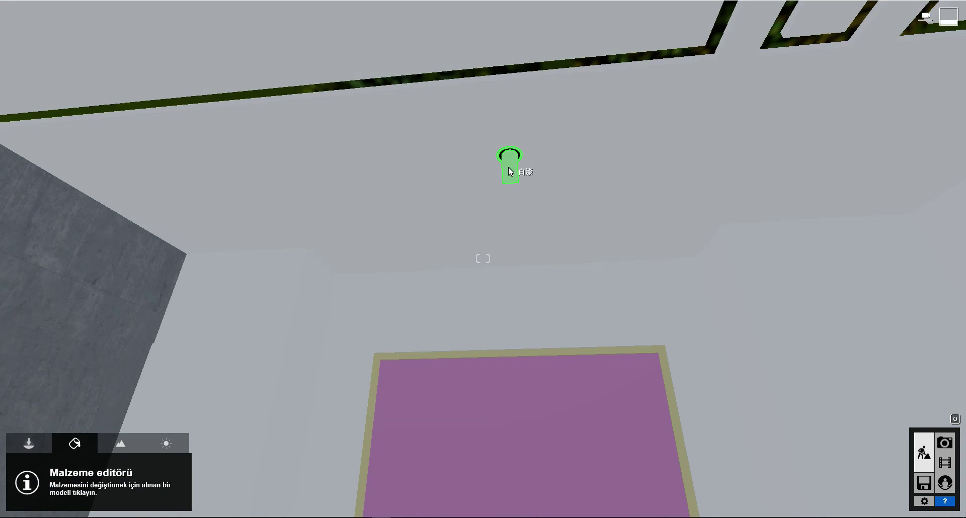
click(430, 196)
click(32, 269)
right_drag(518, 151, 527, 105)
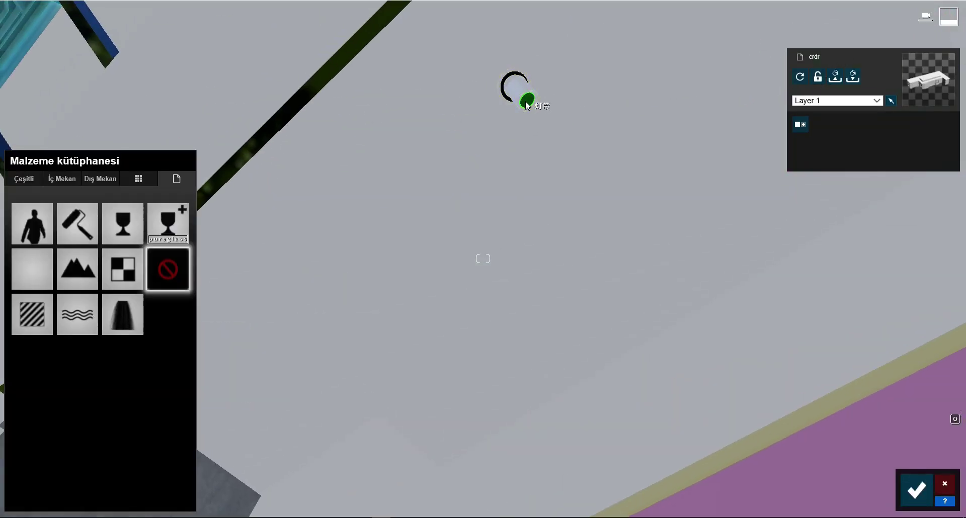
click(34, 318)
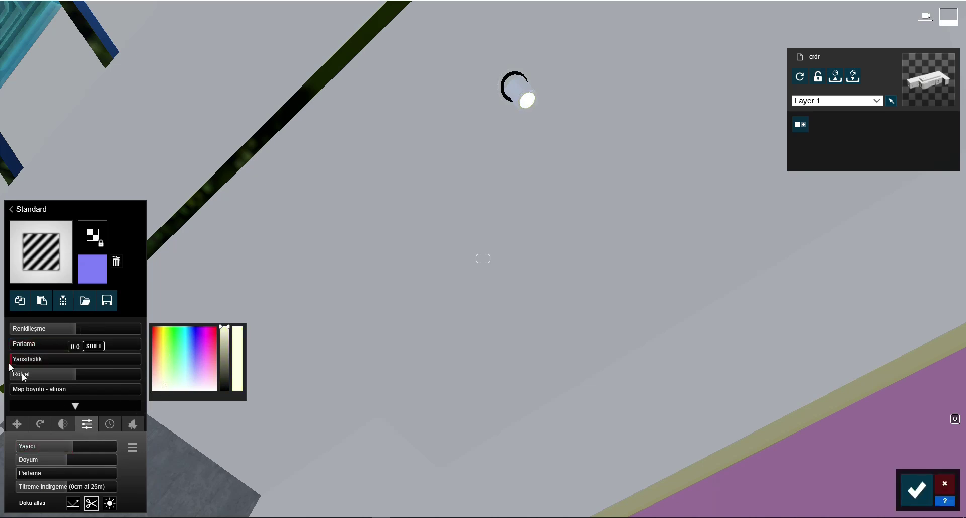
click(917, 497)
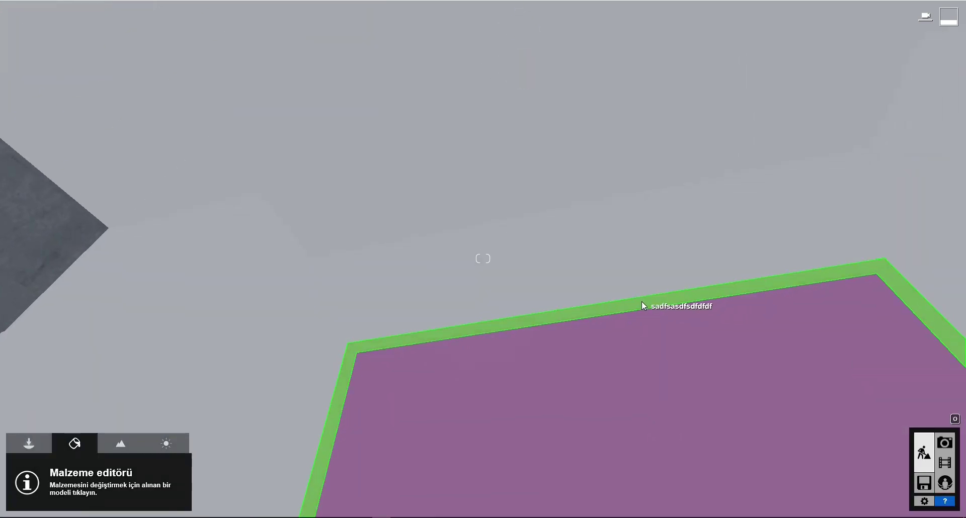
Apply Interior > metals > Gold to the floor panel's border with a new weathering pattern at 1.0
click(641, 301)
click(68, 179)
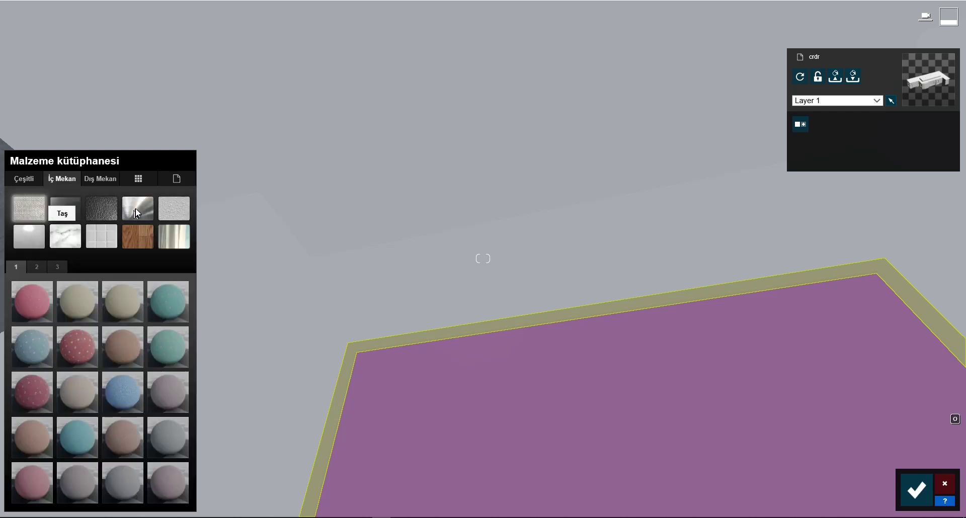
click(86, 304)
scroll(351, 331, up, 5)
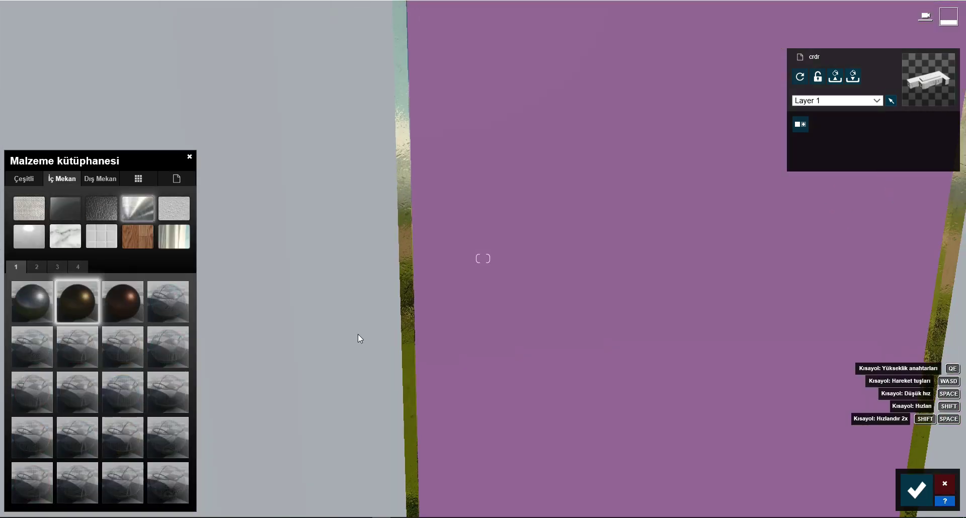
click(76, 474)
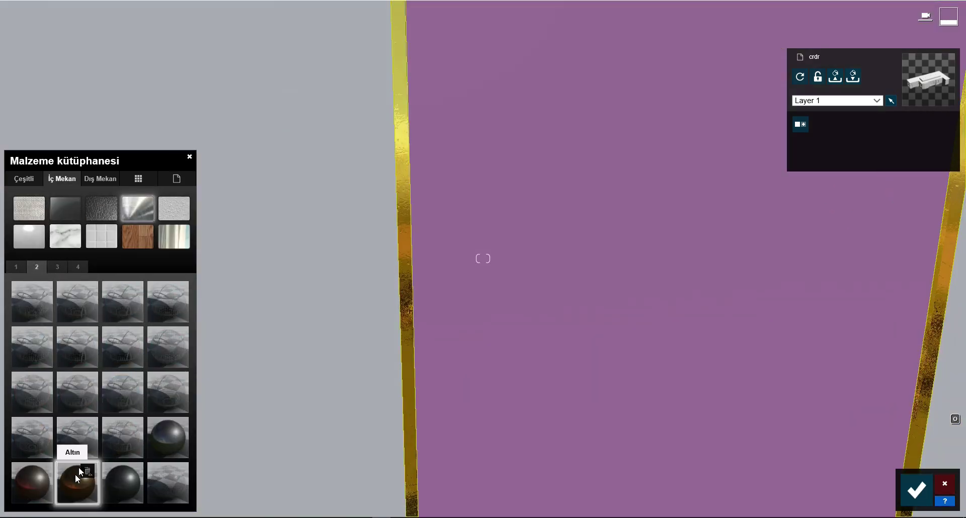
scroll(380, 309, down, 5)
click(109, 424)
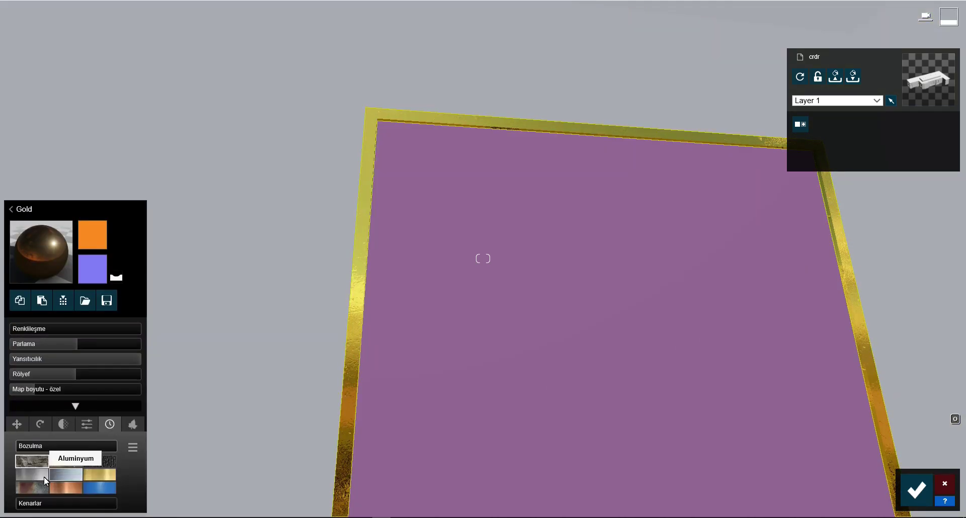
click(99, 475)
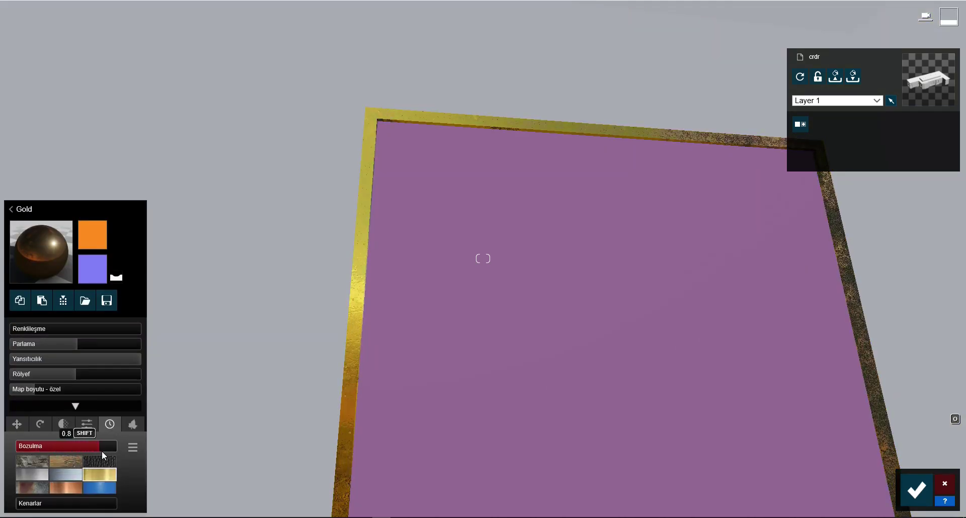
drag(97, 453, 123, 454)
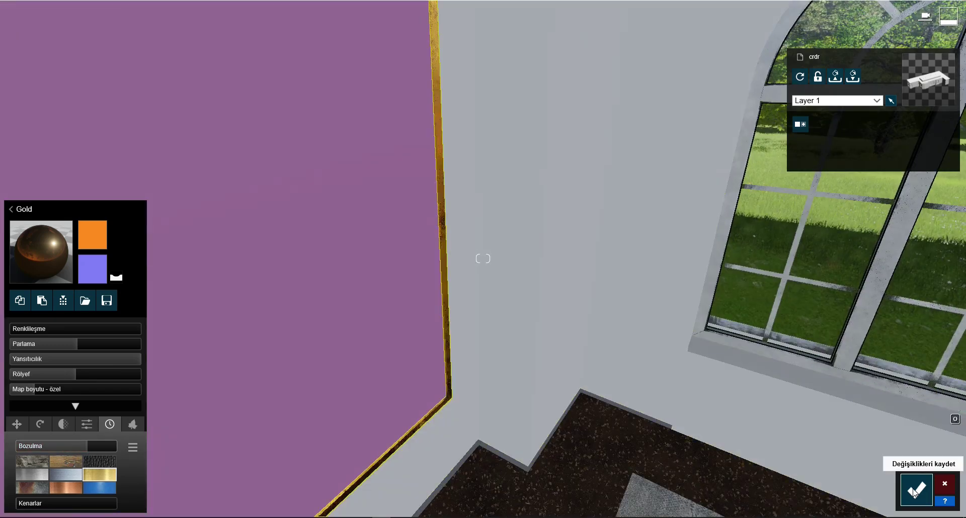
Confirm the gold border, nudge the building slightly right, and enter photo mode
click(916, 489)
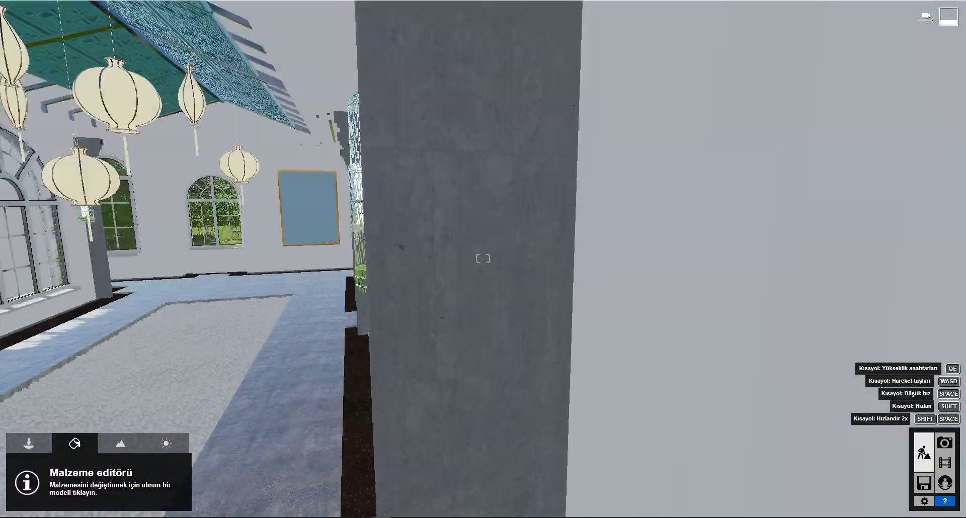
right_drag(482, 259, 483, 258)
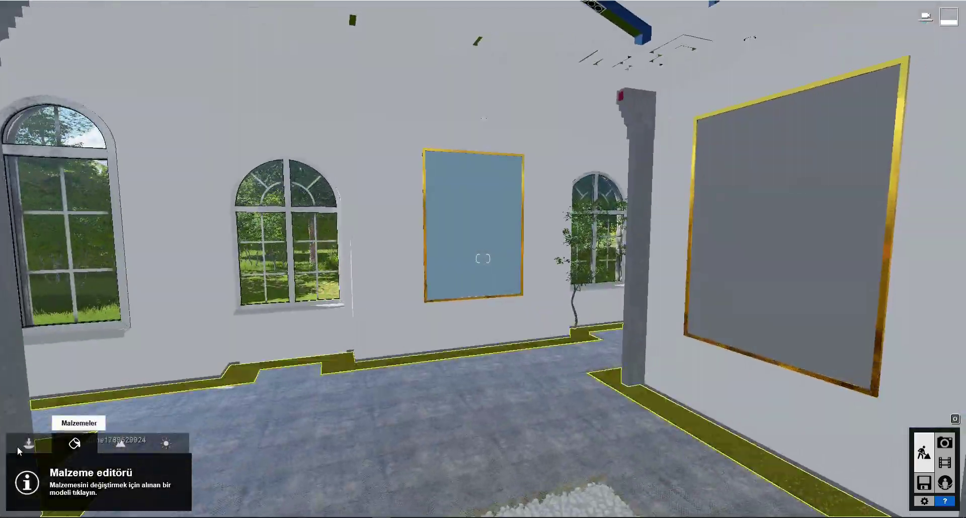
click(17, 445)
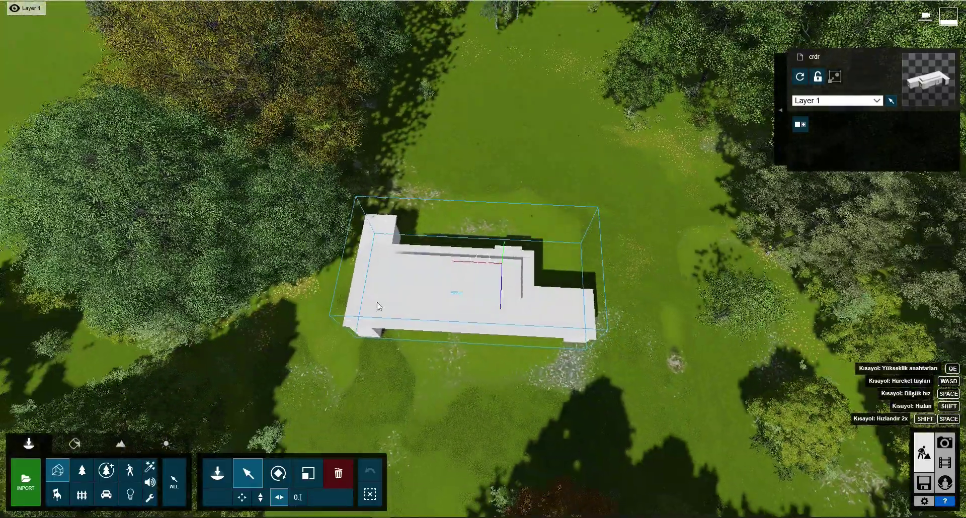
drag(453, 286, 492, 298)
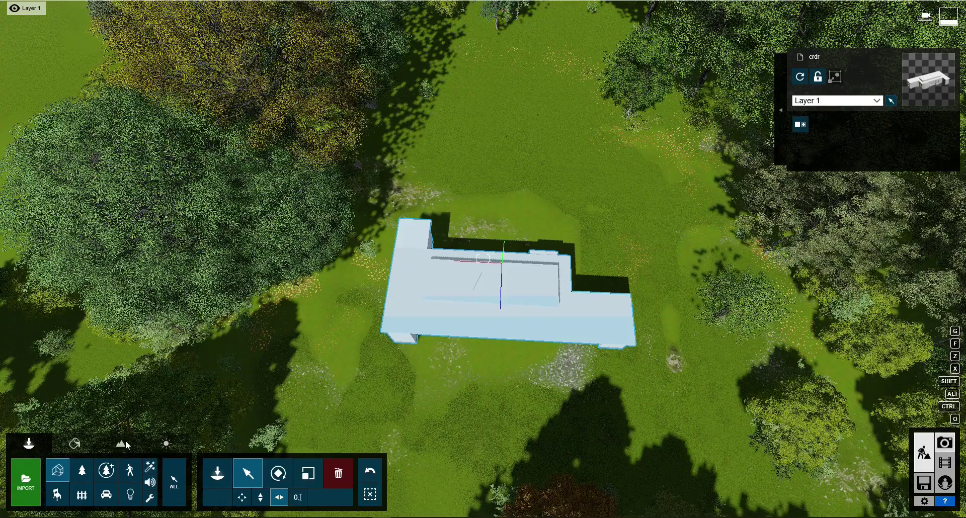
key(F10)
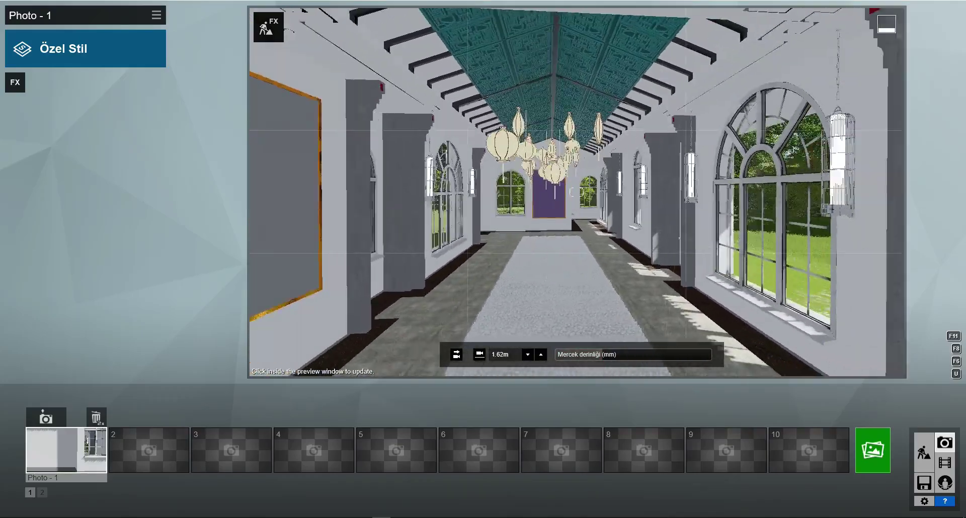
Frame the hallway at 1.60 m eye level, store it as Photo - 1, and return to Build mode
click(479, 355)
key(w)
key(e)
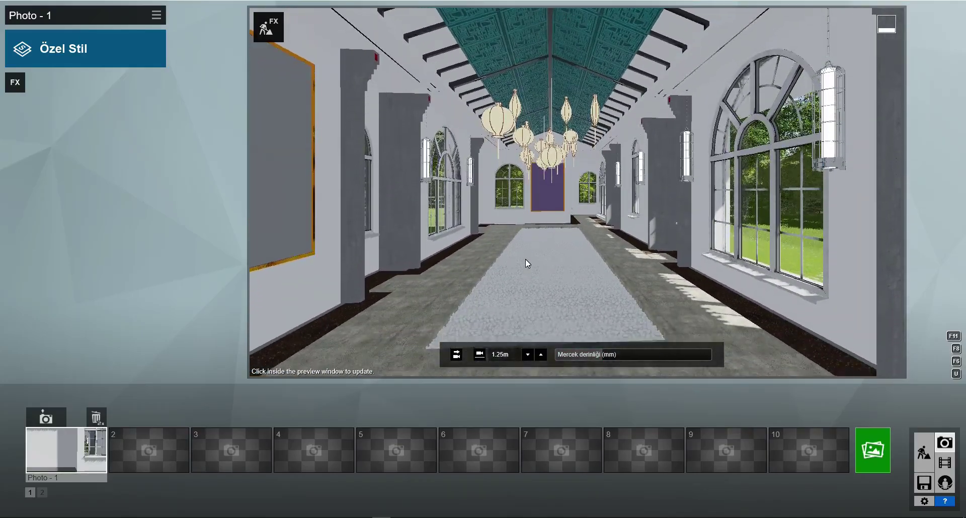
key(q)
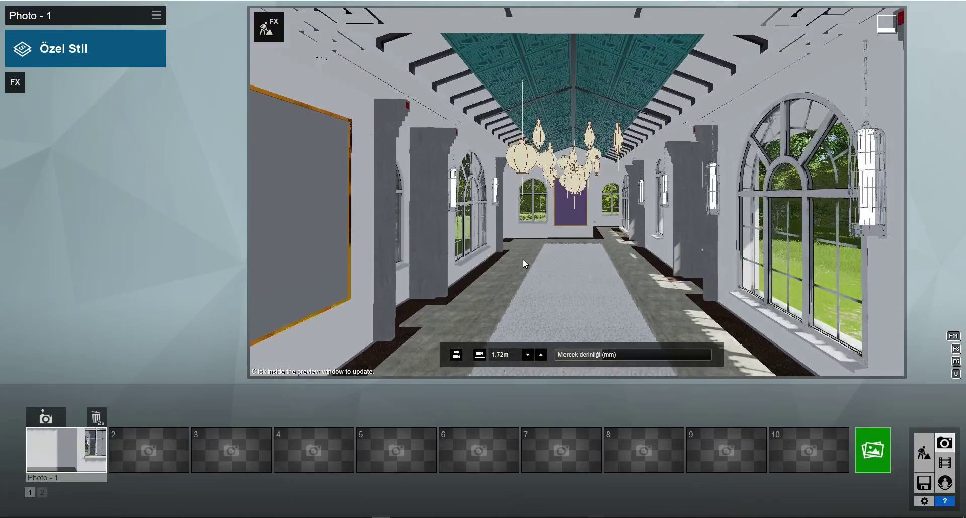
key(e)
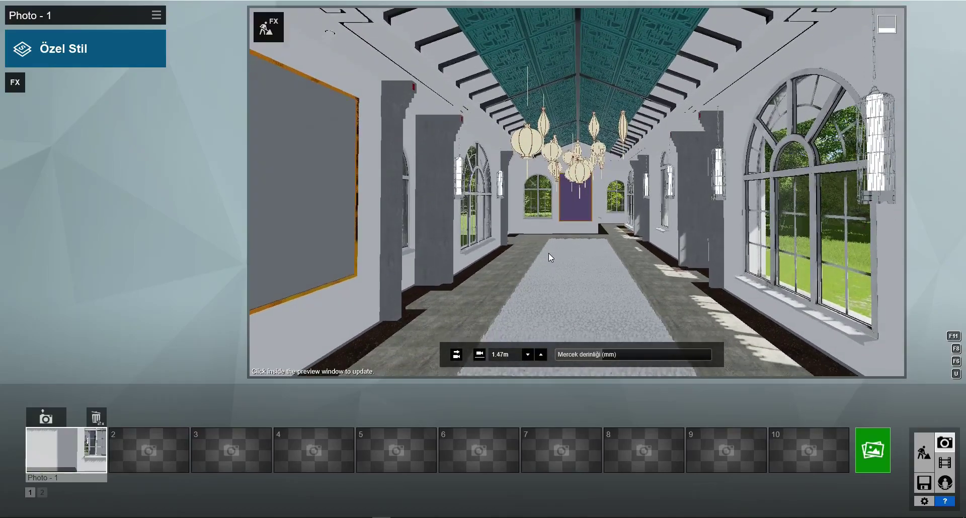
click(634, 307)
click(923, 453)
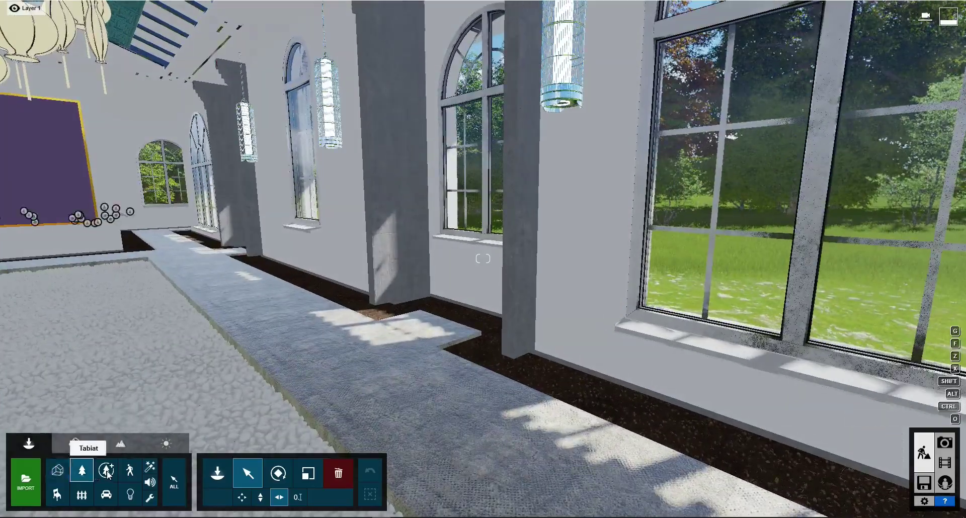
Place a first boxwood 006 bush from the detailed bushes library in the window soil bed
click(218, 474)
click(65, 79)
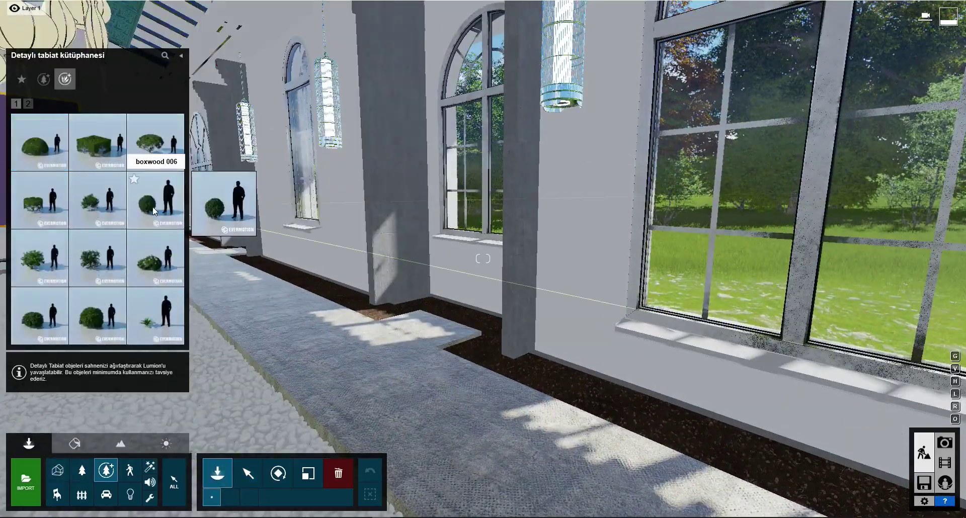
click(155, 200)
right_drag(558, 380, 426, 363)
click(428, 364)
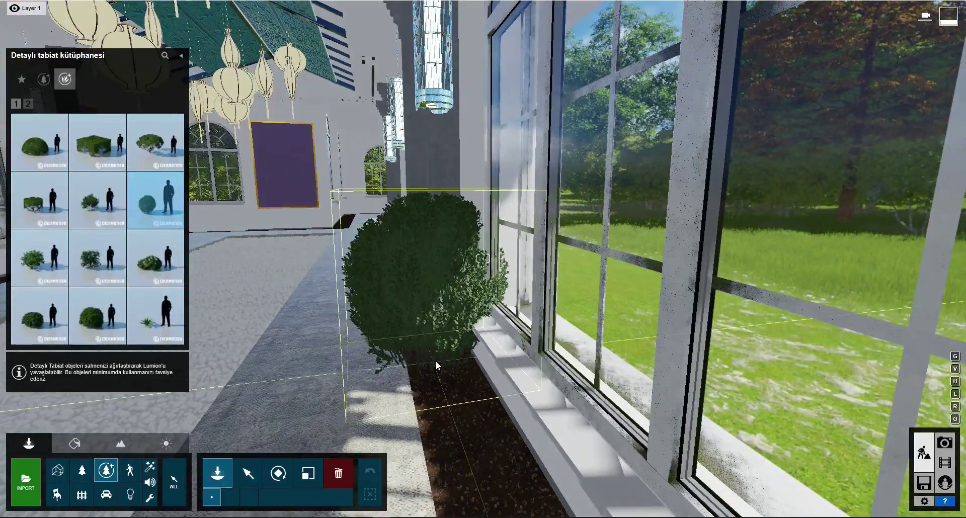
click(308, 473)
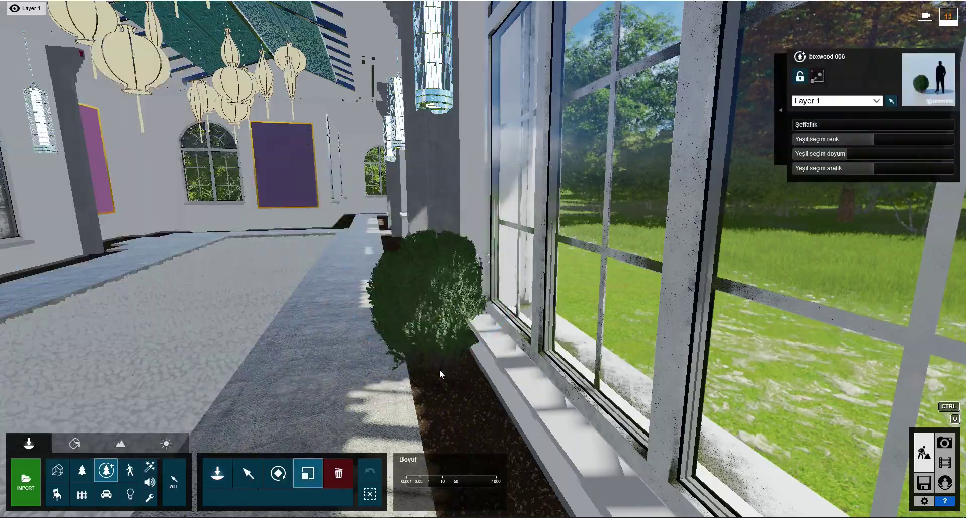
right_drag(440, 375, 669, 362)
key(m)
Add two more boxwood bushes along the bed beside the wall
click(217, 474)
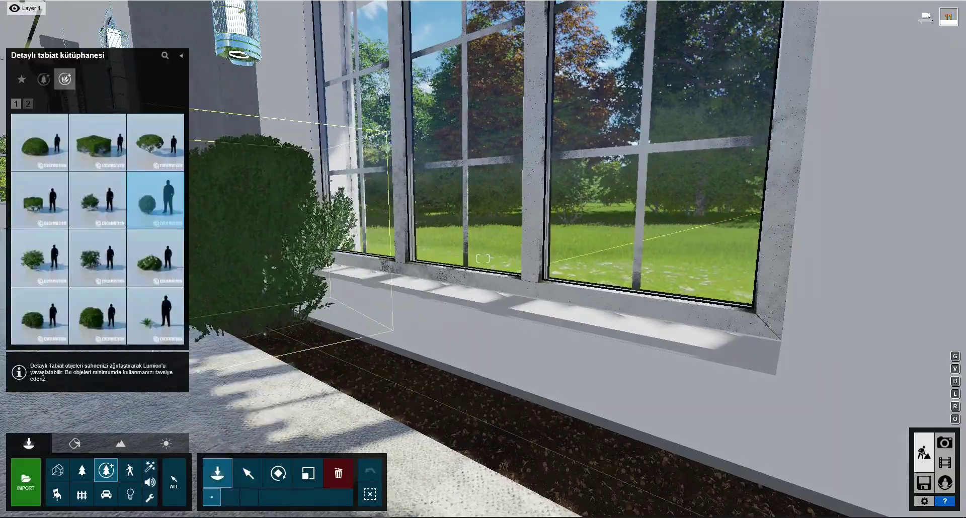
right_drag(483, 302, 452, 241)
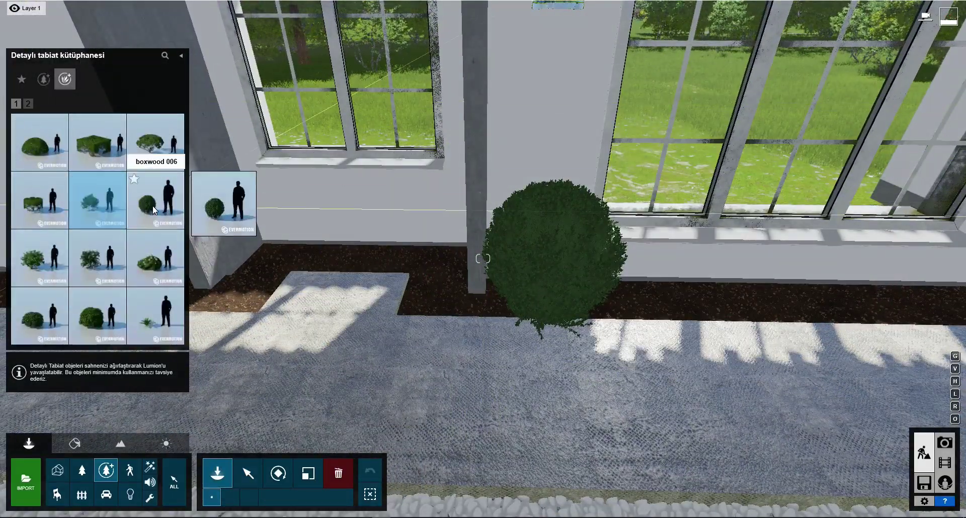
click(607, 283)
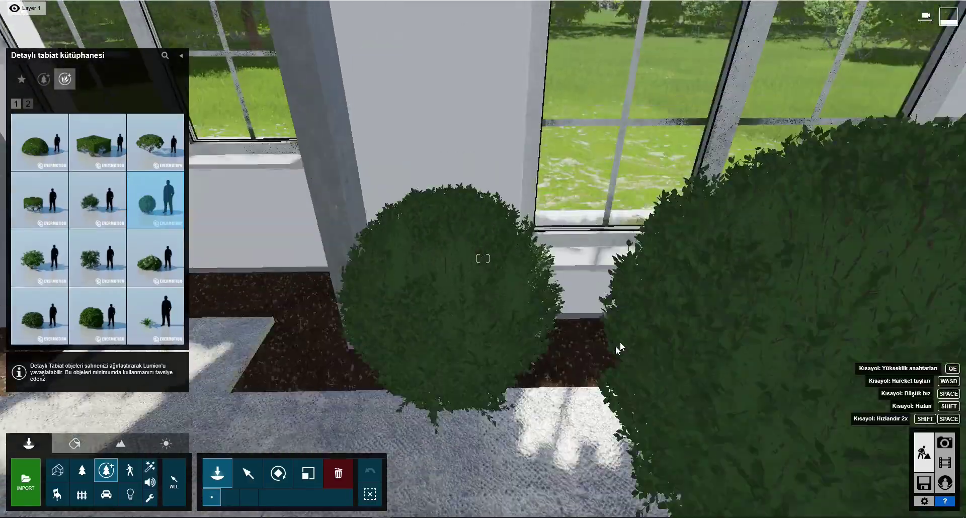
key(s)
key(w)
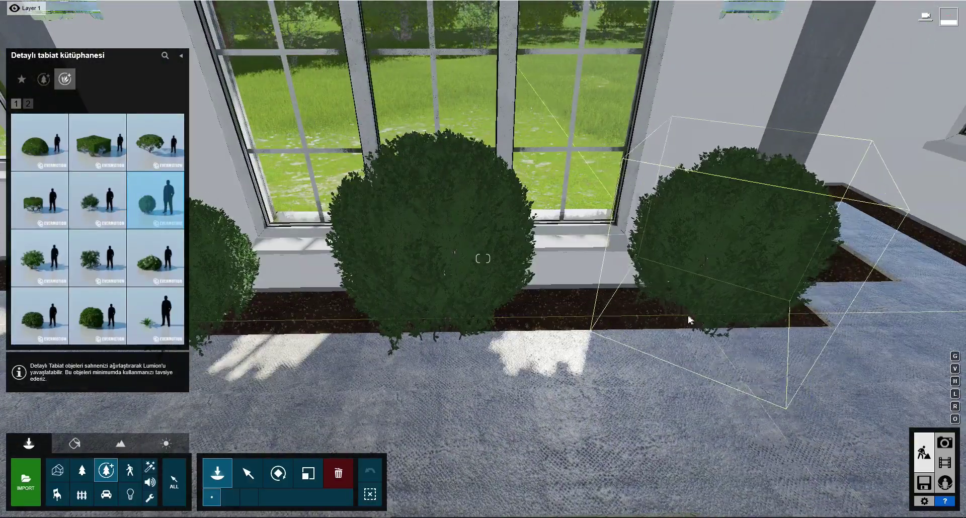
click(686, 320)
Resize the middle bush and shrink the right-hand bush to 0.9x
click(248, 473)
click(308, 472)
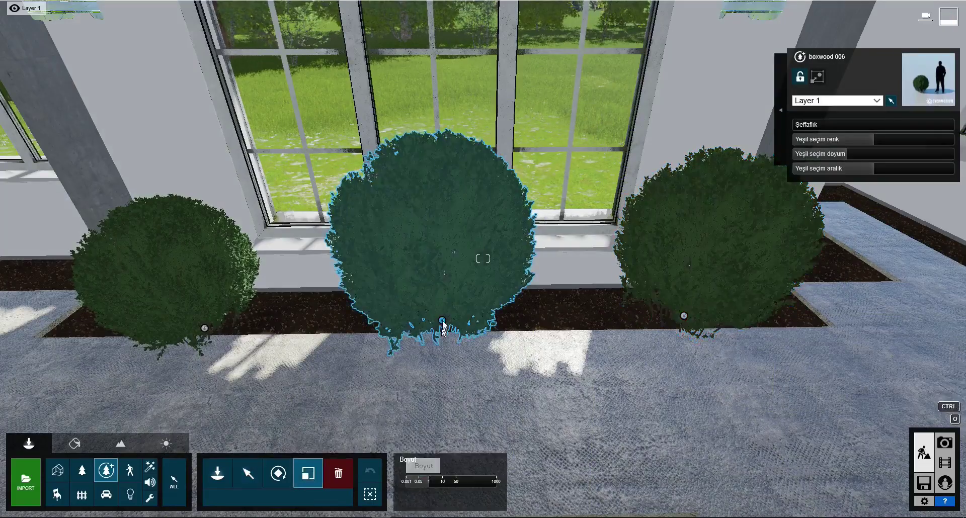
drag(446, 324, 353, 401)
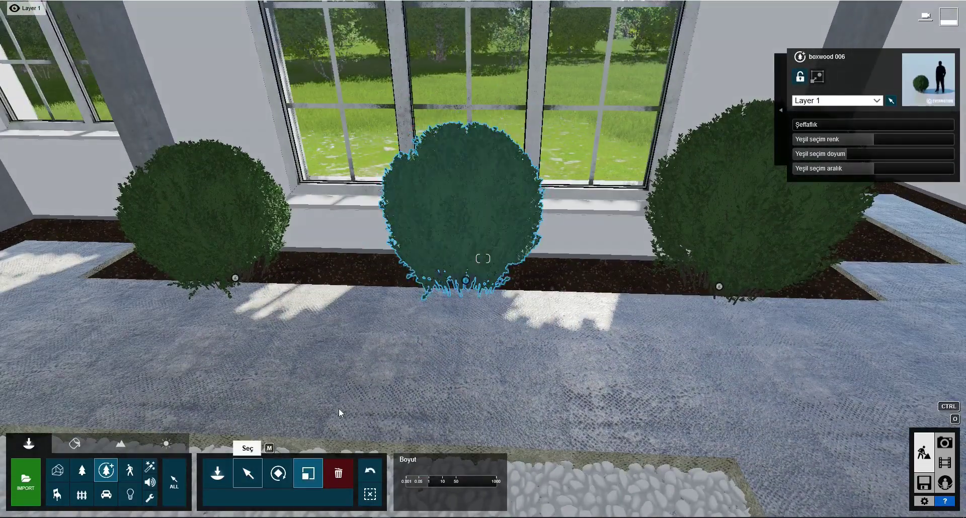
click(248, 473)
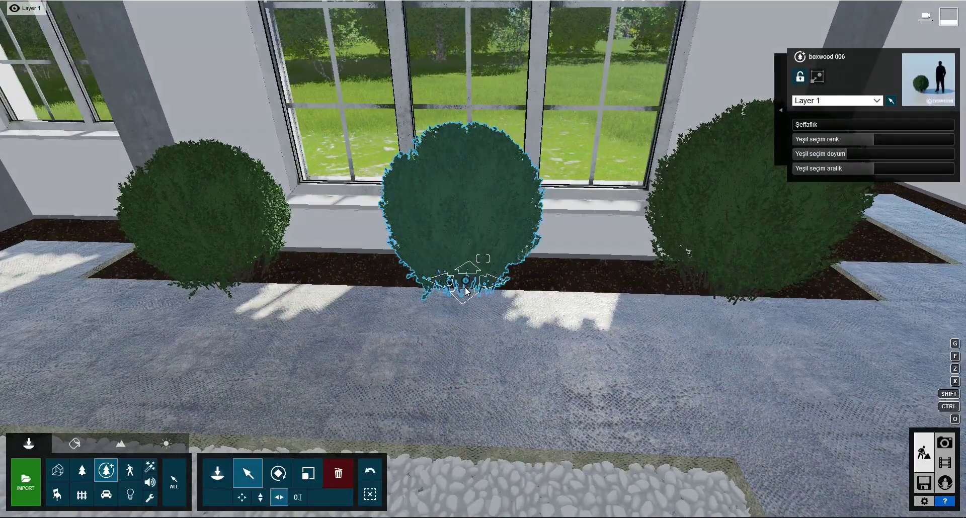
click(742, 273)
click(308, 473)
drag(425, 479, 428, 481)
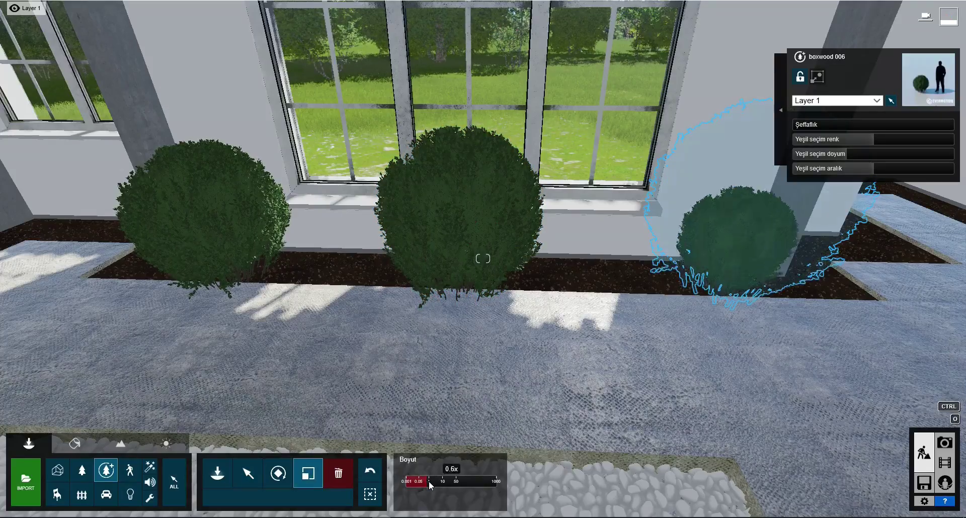
right_drag(390, 445, 577, 368)
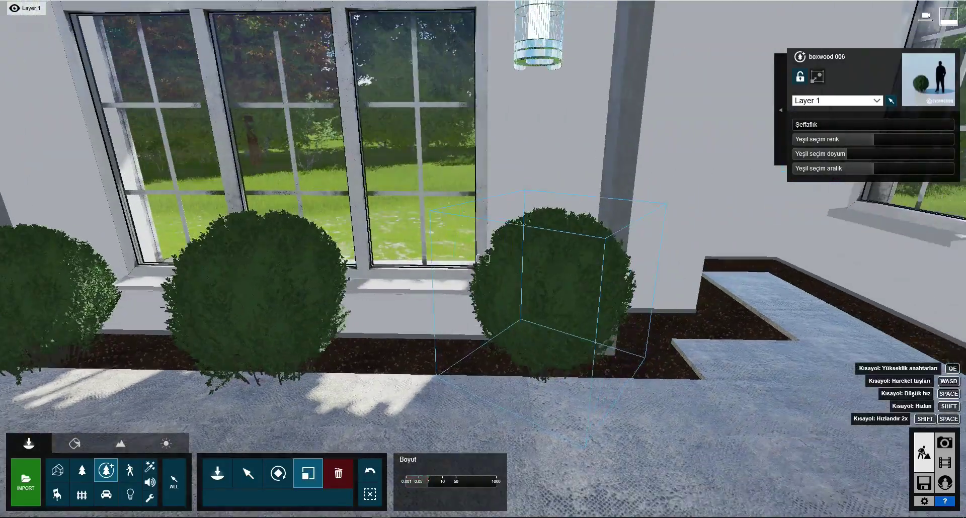
Resize the right-hand bush again and move it about 0.6 m to the left
click(217, 473)
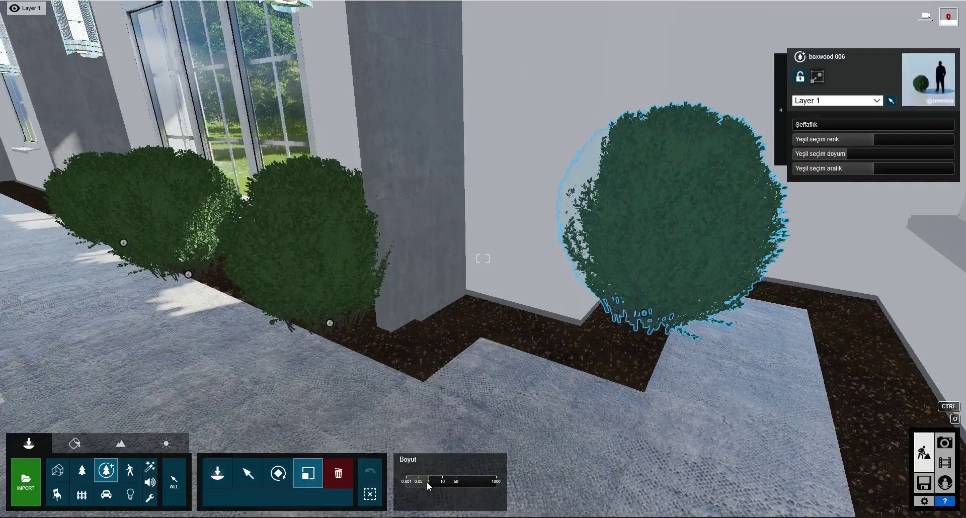
drag(427, 482, 427, 482)
middle_drag(588, 354, 302, 459)
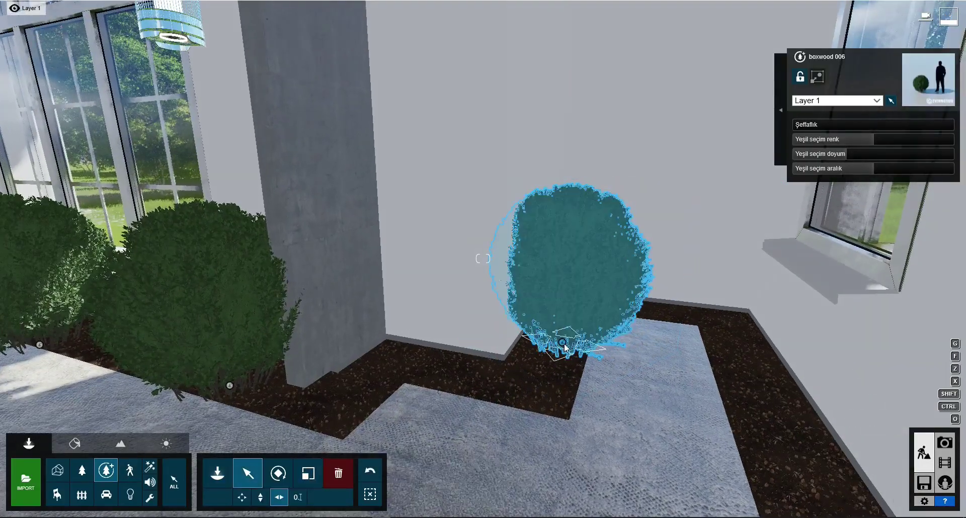
drag(647, 318, 602, 342)
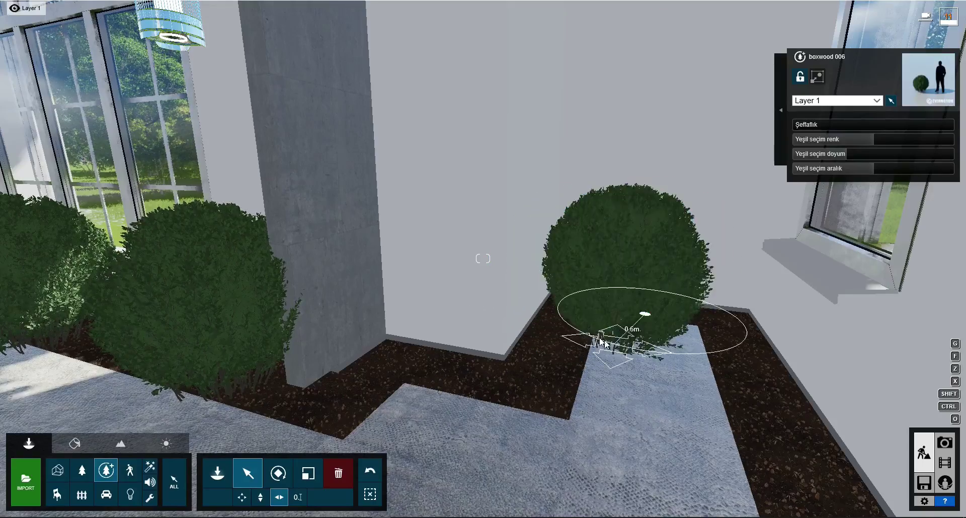
Place another boxwood left of the original one and start resizing it
click(217, 473)
click(539, 395)
click(308, 473)
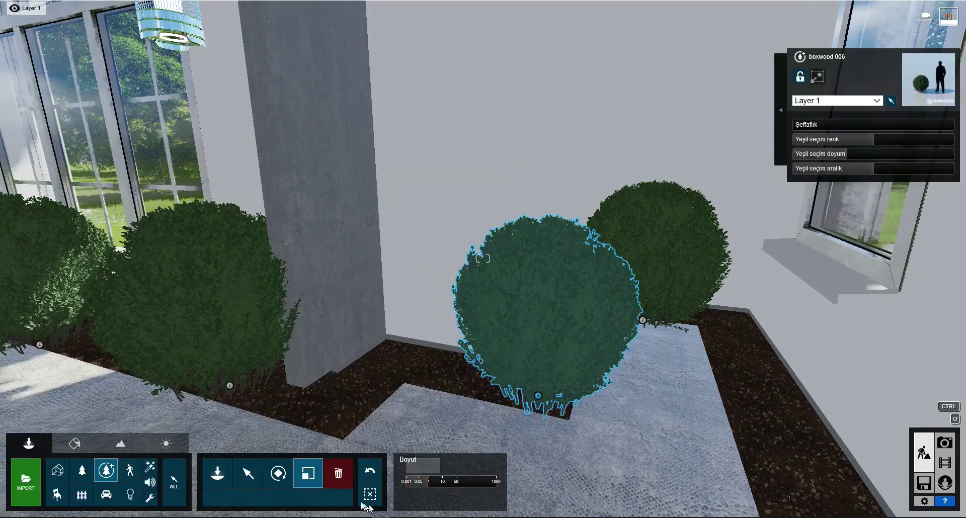
key(w)
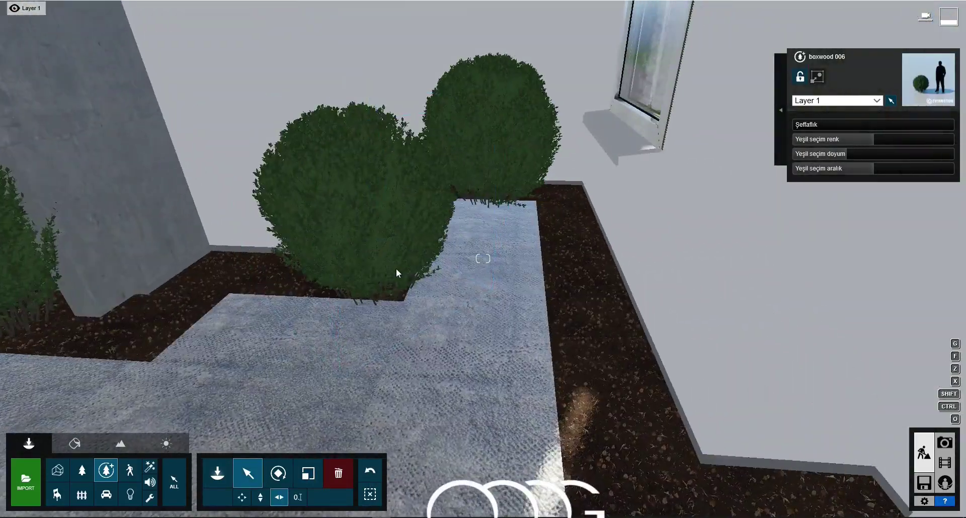
click(217, 473)
Place a new boxwood in the bed and select the left and right bushes for resizing
click(586, 310)
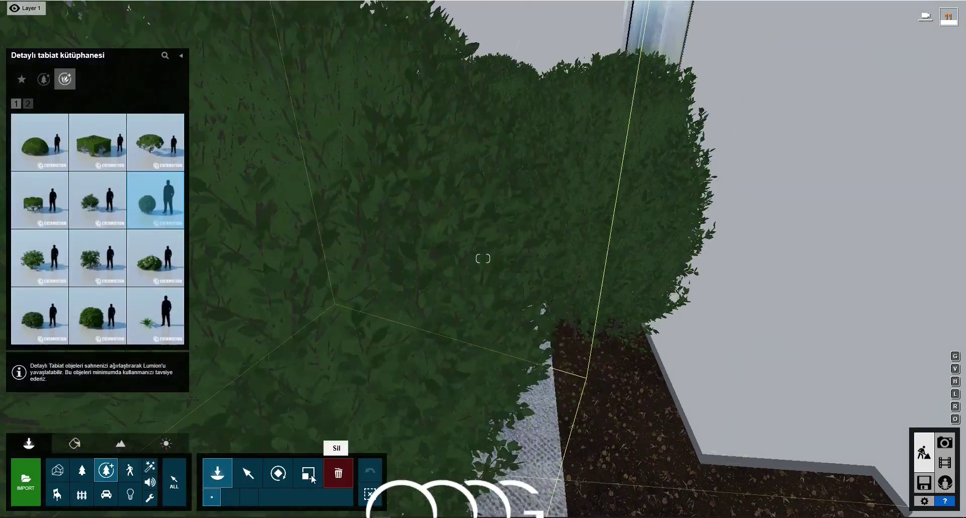
click(307, 473)
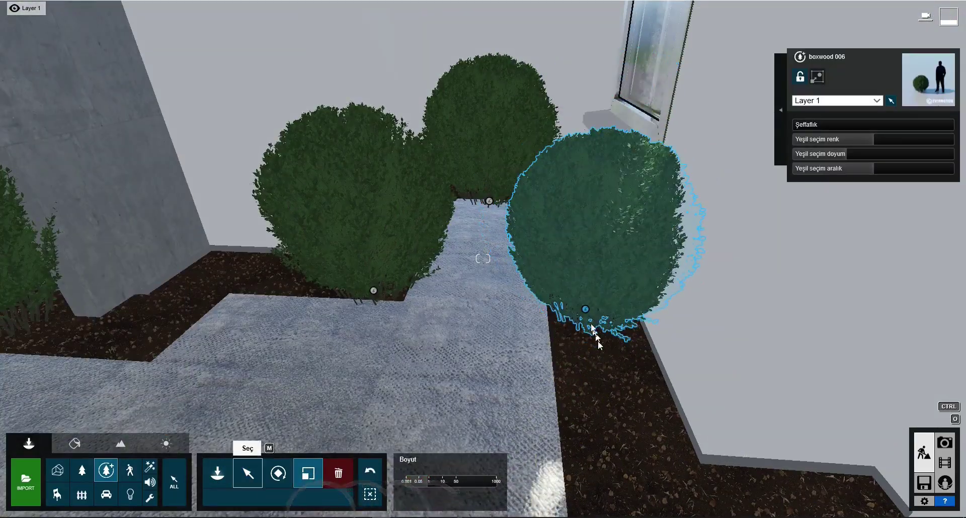
key(m)
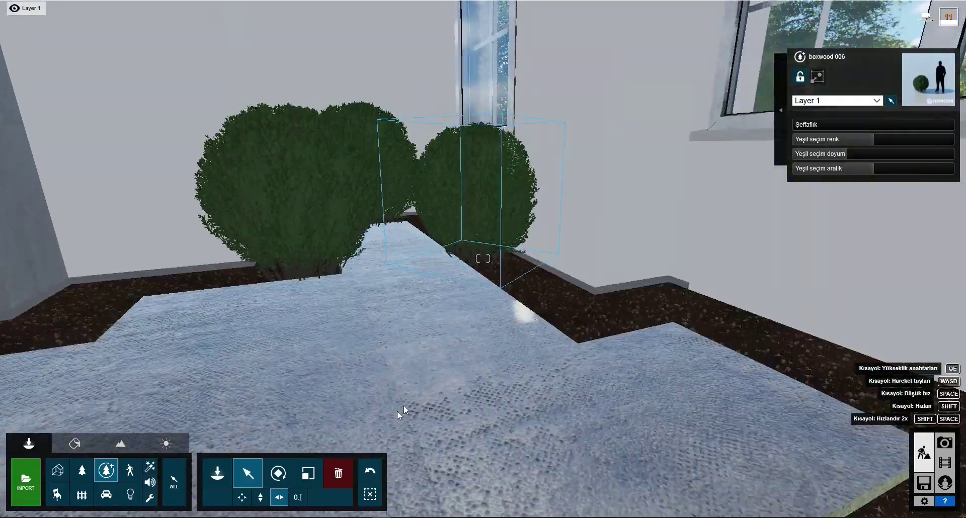
click(308, 472)
key(s)
key(q)
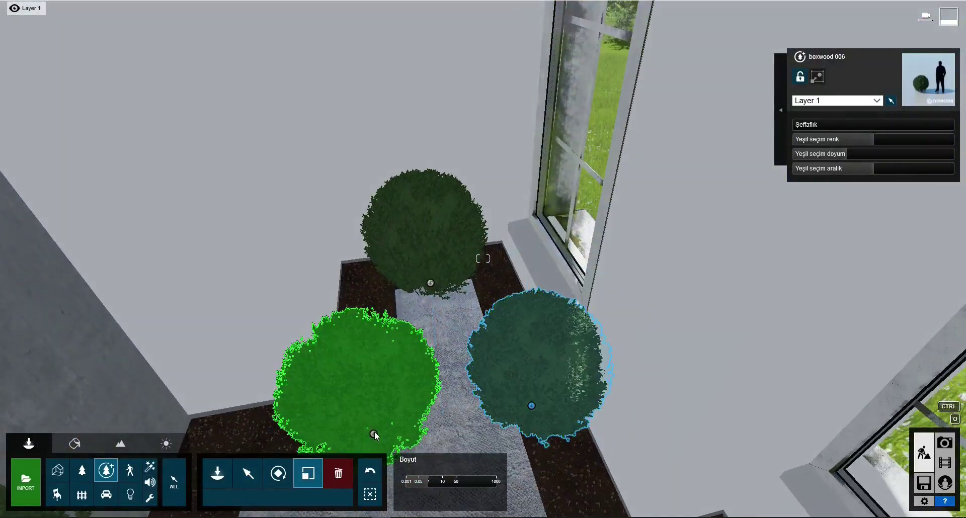
click(374, 436)
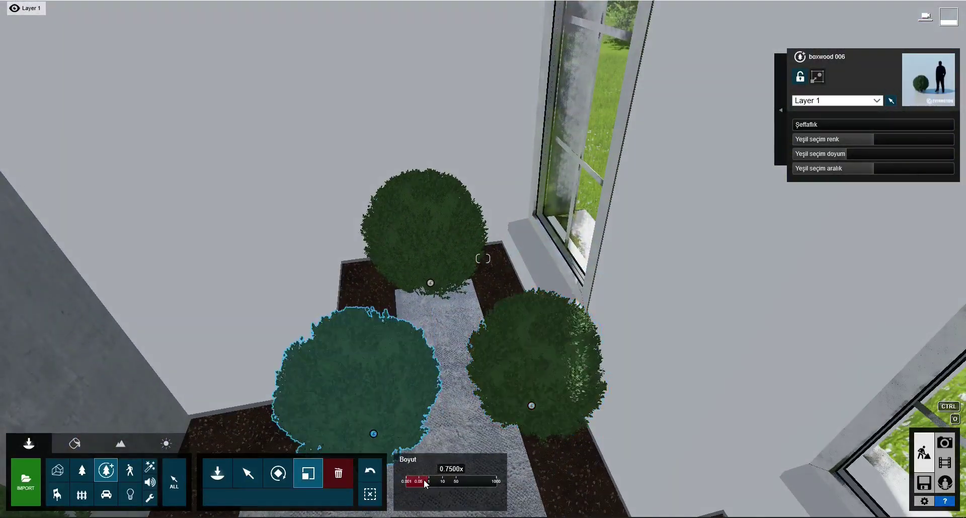
double_click(497, 389)
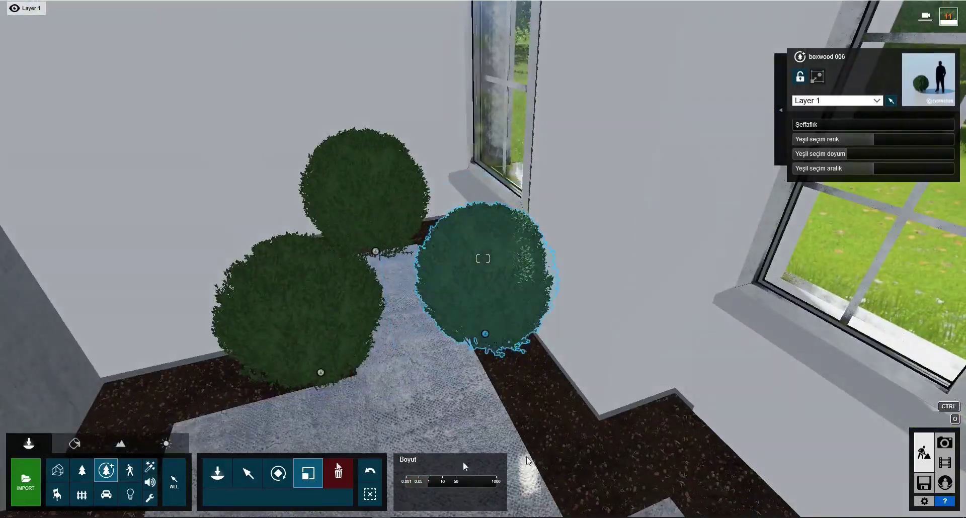
Shrink the selected boxwood, then place another and shrink it to about half size
click(217, 473)
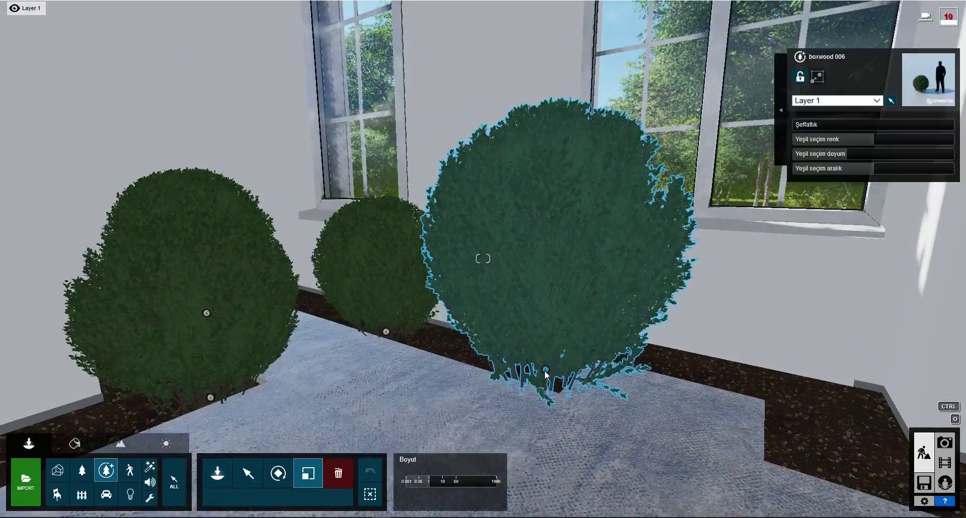
drag(546, 374, 551, 379)
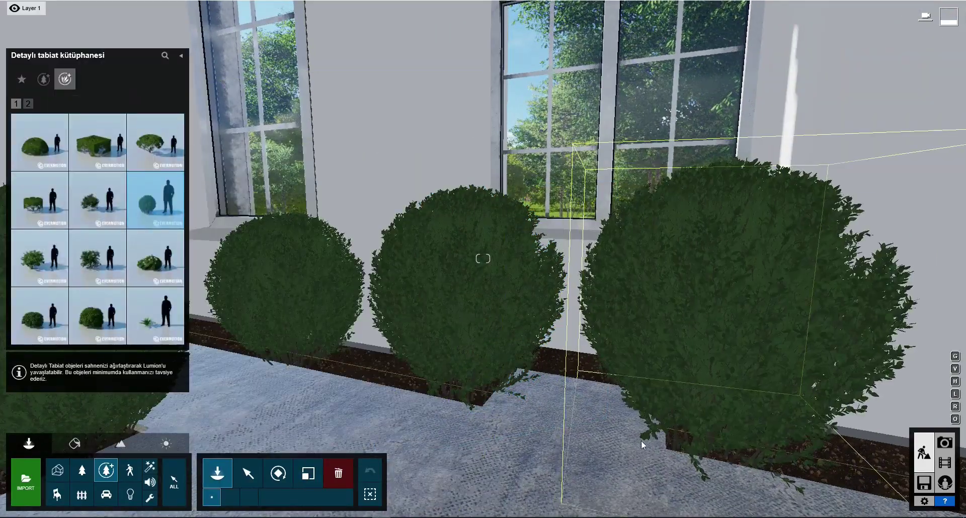
click(370, 470)
click(428, 481)
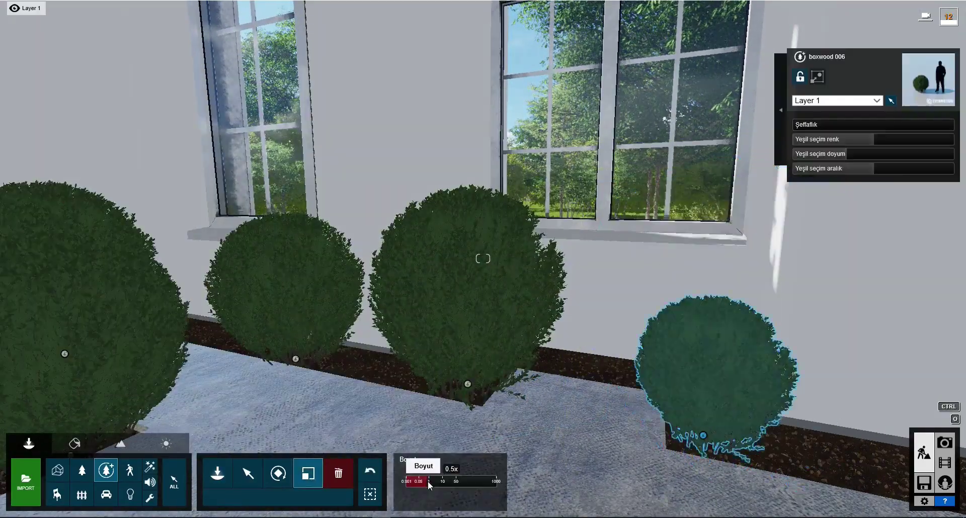
right_drag(428, 464, 382, 468)
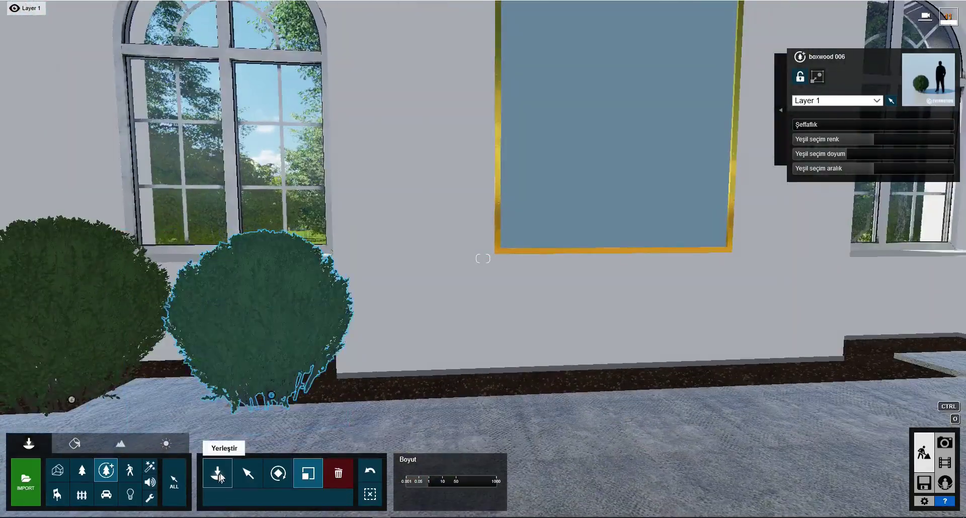
Place a boxwood in the planter bed beneath the window
click(217, 473)
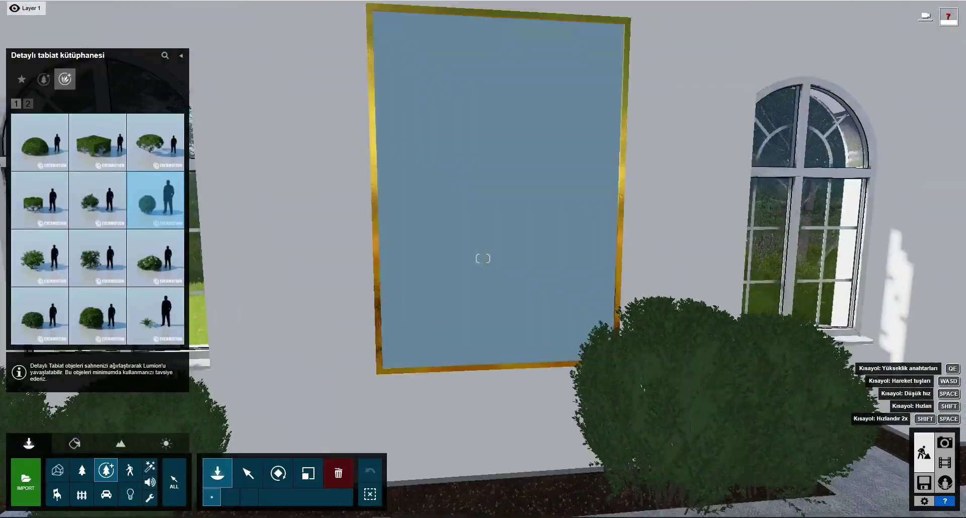
right_drag(879, 375, 777, 379)
click(709, 440)
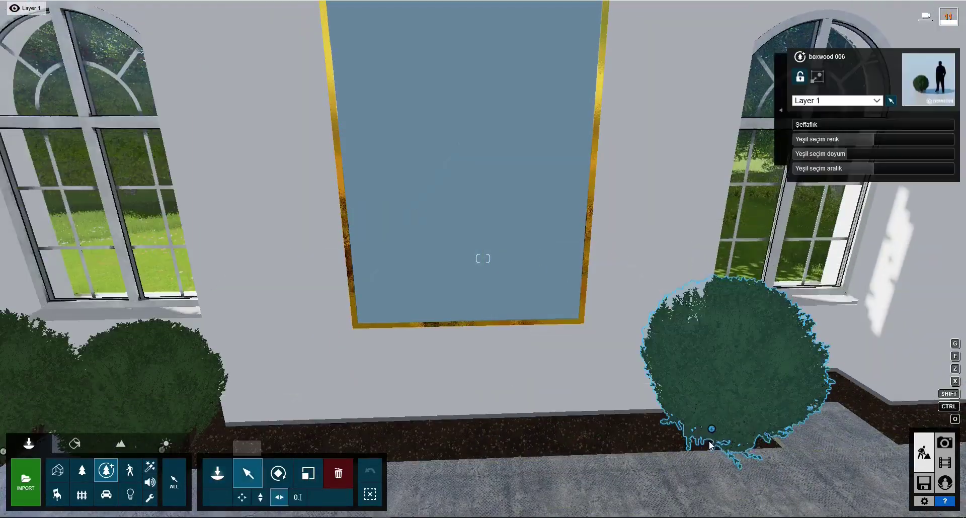
click(308, 473)
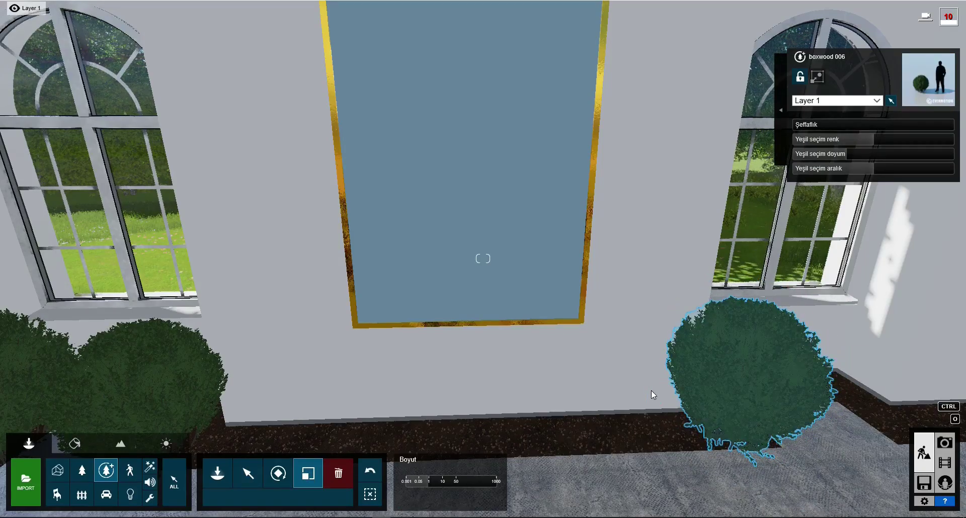
right_drag(651, 390, 467, 5)
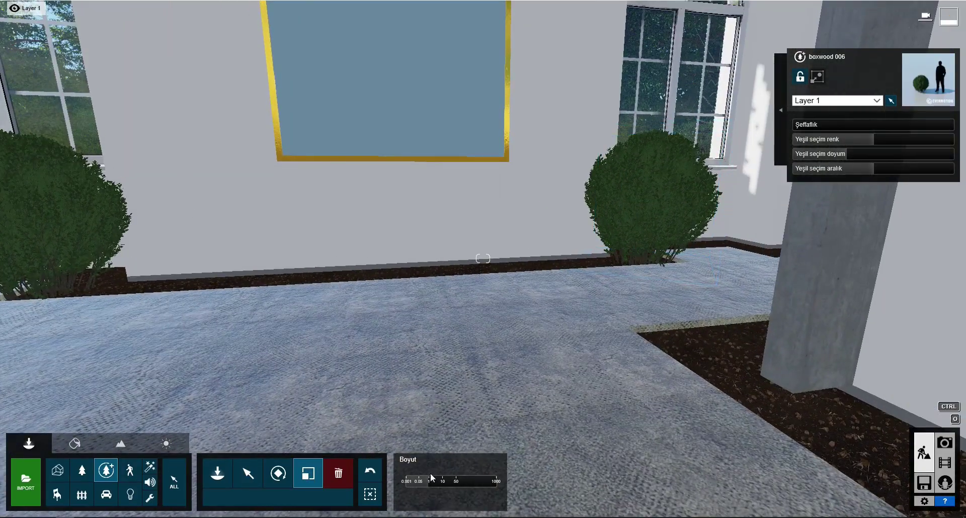
right_drag(460, 343, 432, 485)
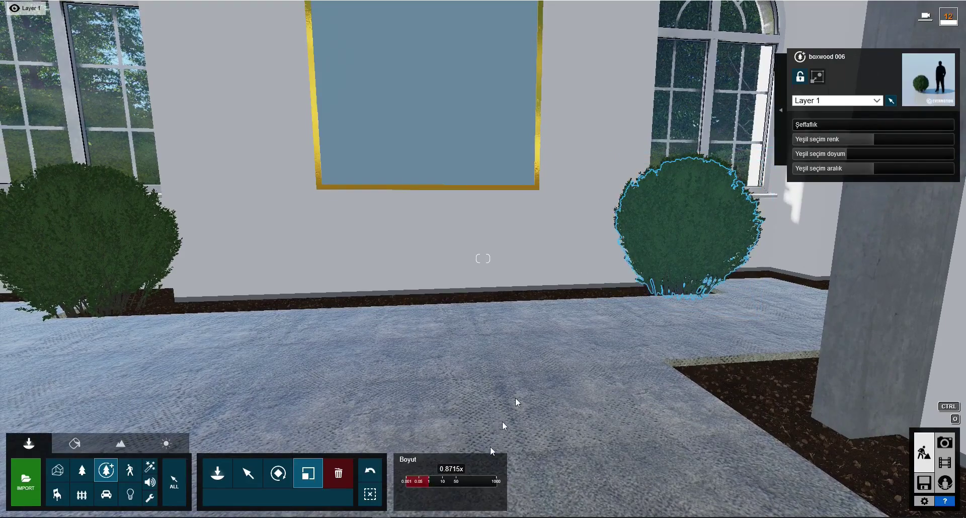
right_drag(490, 448, 252, 475)
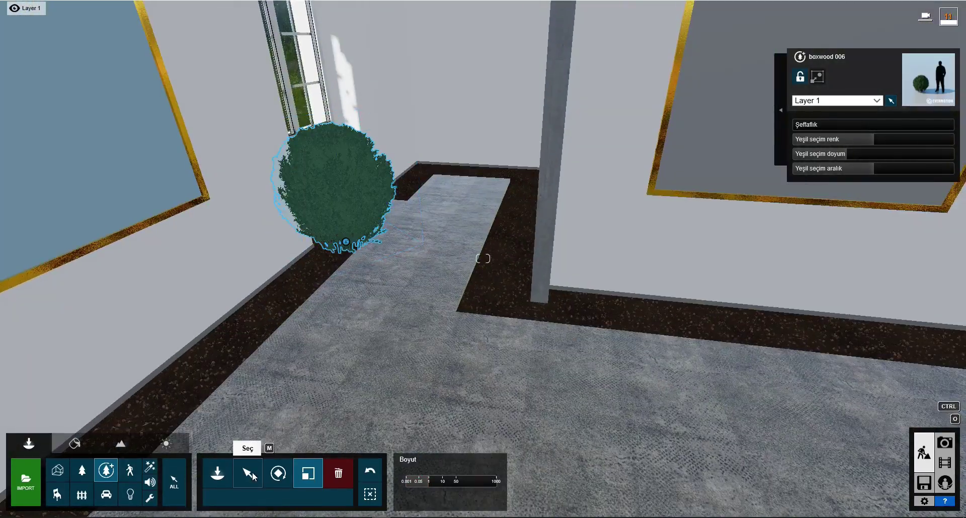
Add a boxwood beside the corner pillar and move it up into position
click(217, 473)
click(493, 313)
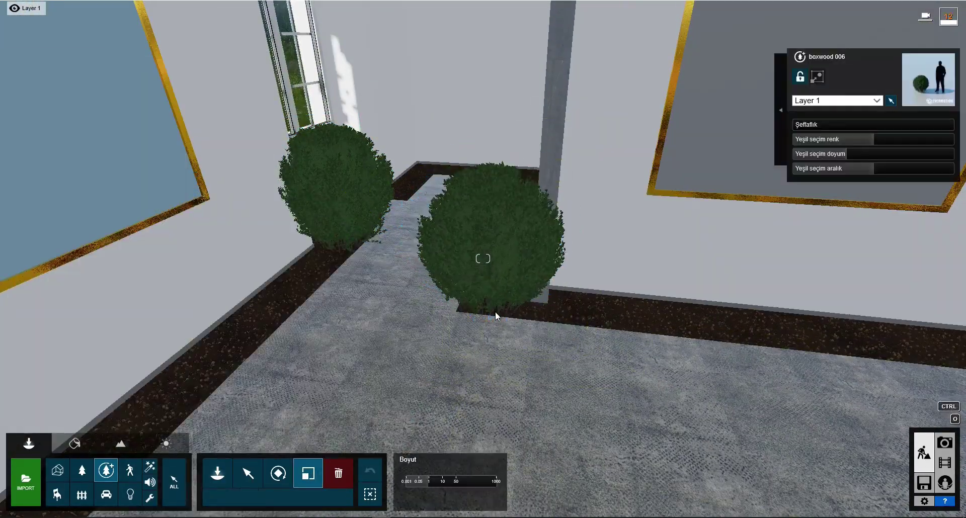
click(492, 308)
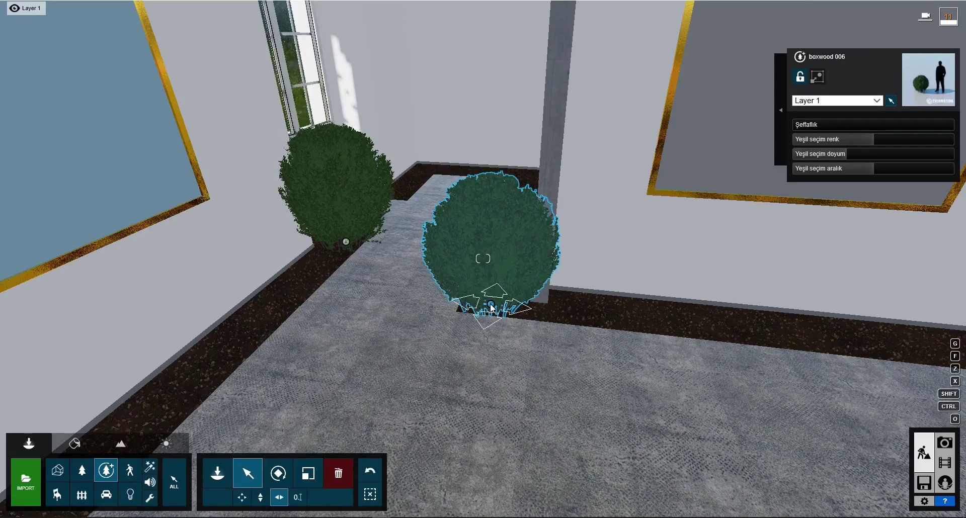
click(217, 472)
right_drag(718, 329, 355, 328)
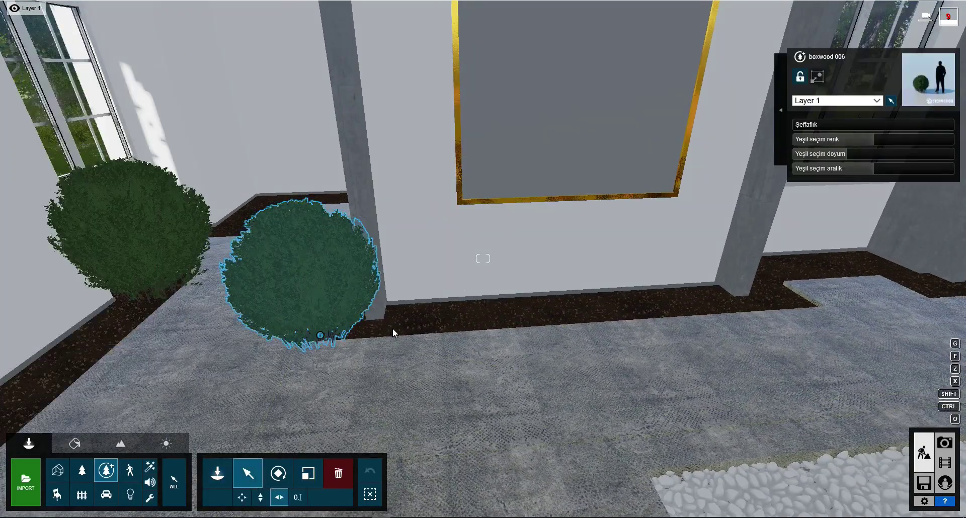
drag(355, 328, 403, 329)
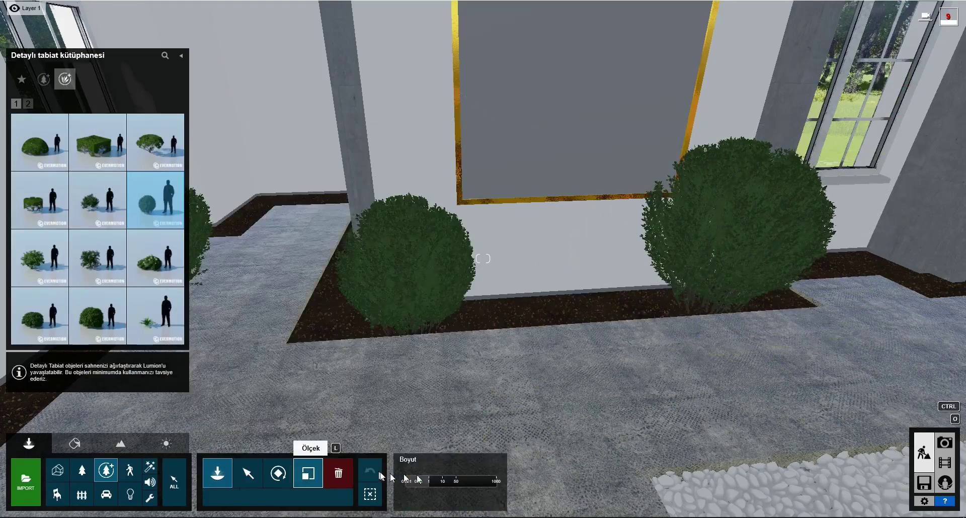
mouse_move(427, 480)
right_down()
mouse_move(629, 480)
mouse_move(257, 462)
right_up()
Place a boxwood 006 bush under the arched window
click(217, 472)
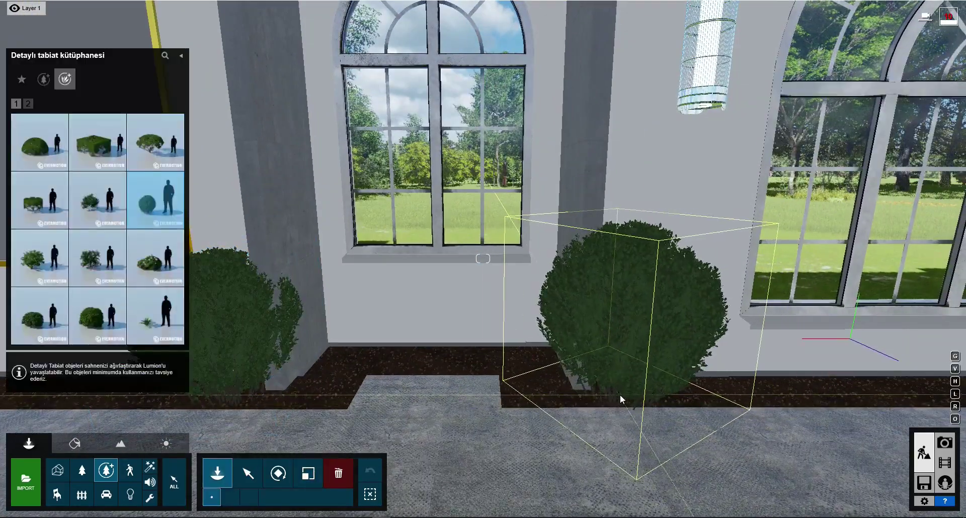
click(619, 394)
click(308, 472)
right_drag(619, 416, 754, 416)
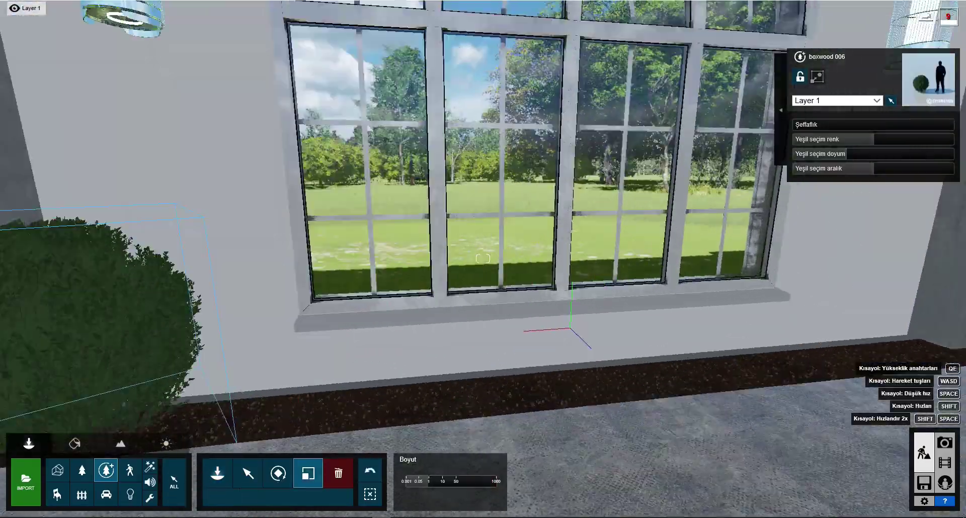
Add a boxwood to the right of the window and move it closer to the window
click(217, 473)
click(669, 372)
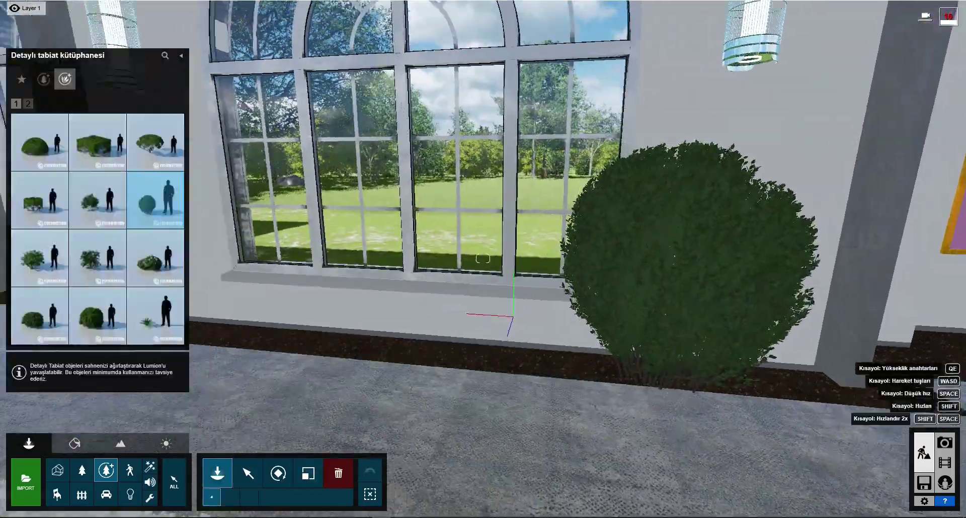
click(308, 473)
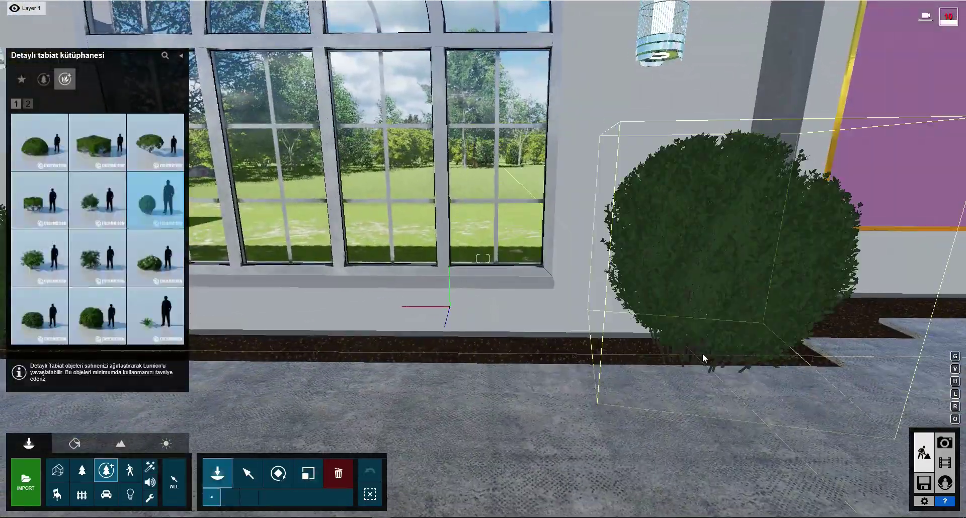
click(672, 353)
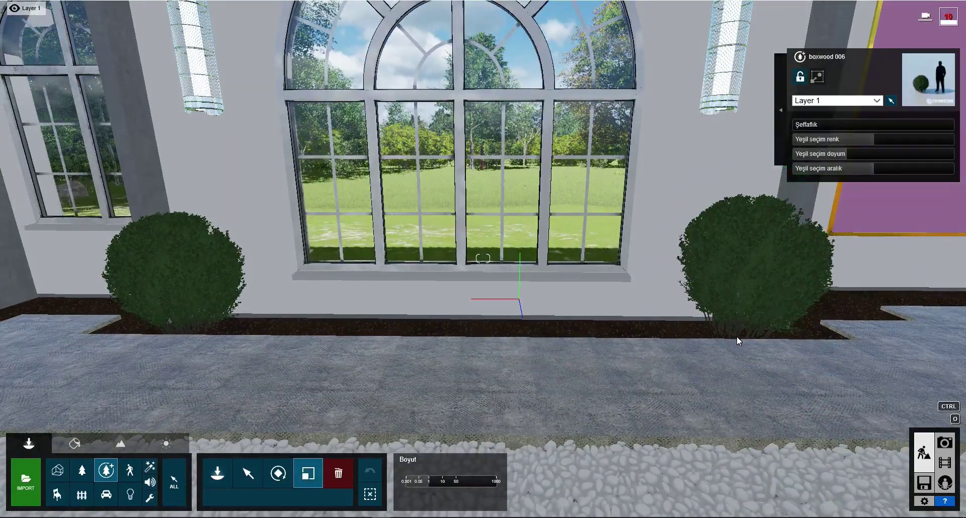
key(m)
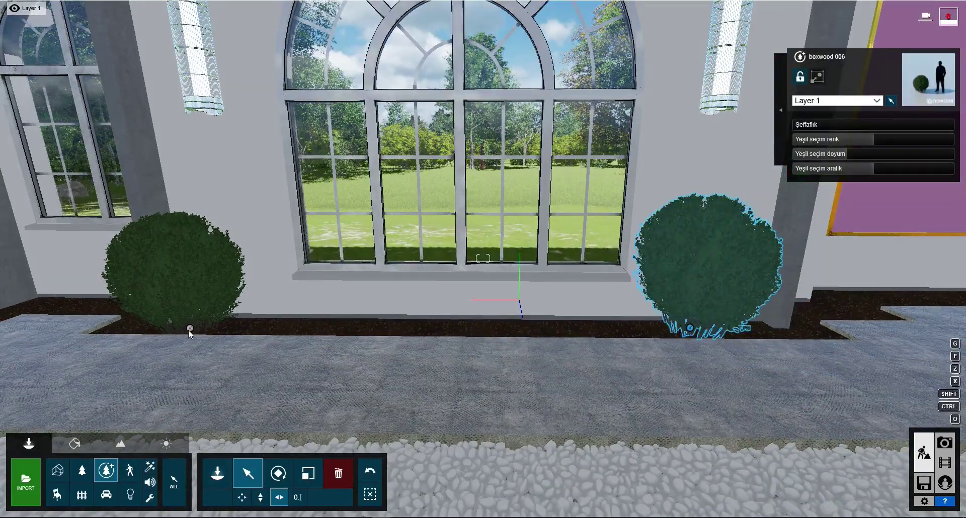
drag(190, 331, 227, 334)
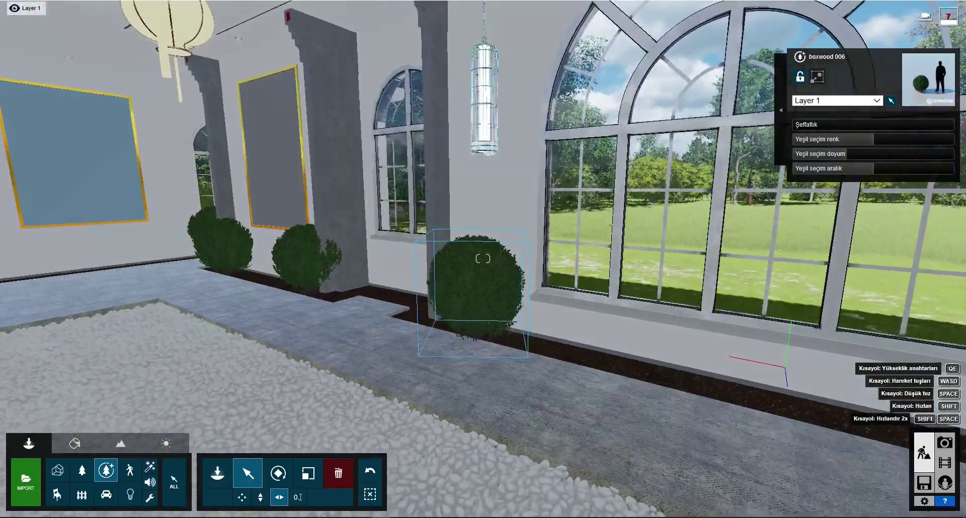
mouse_move(675, 330)
right_down()
mouse_move(368, 379)
mouse_move(215, 454)
right_up()
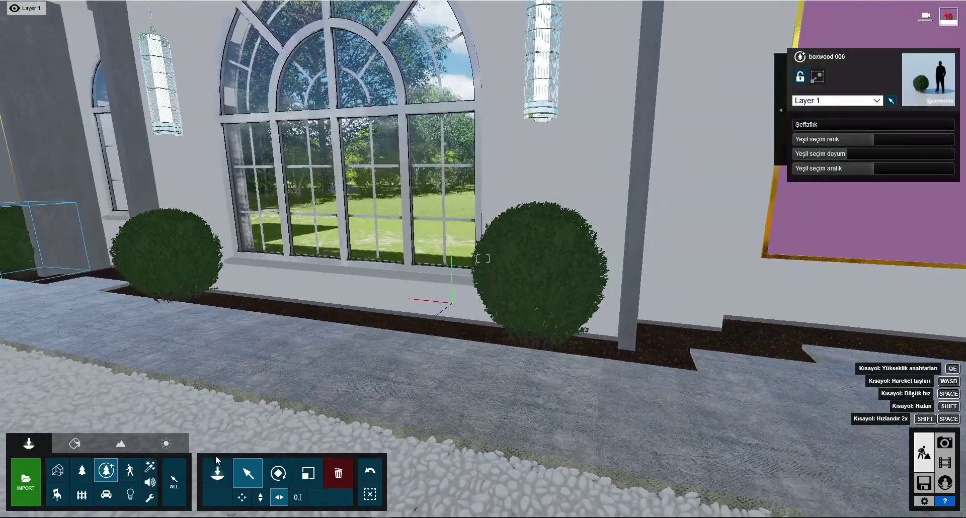
Place more boxwood bushes beside the pillar, near the window and along the planter row
click(217, 470)
click(686, 352)
right_drag(686, 352, 822, 387)
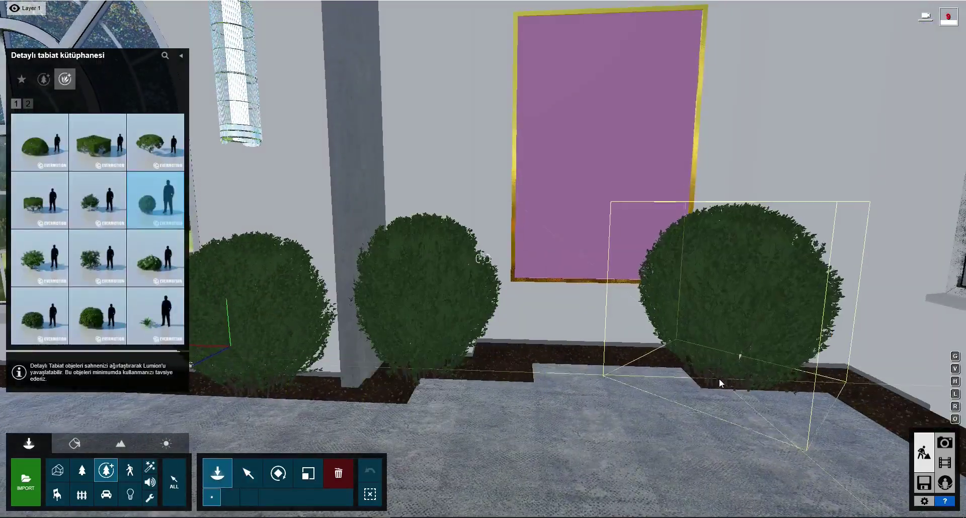
click(823, 388)
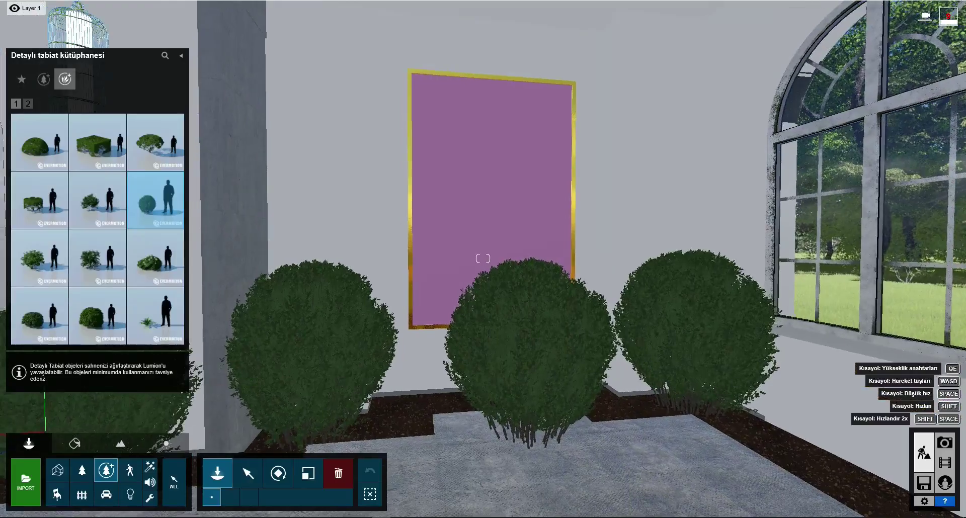
mouse_move(823, 388)
right_down()
mouse_move(754, 382)
mouse_move(631, 427)
right_up()
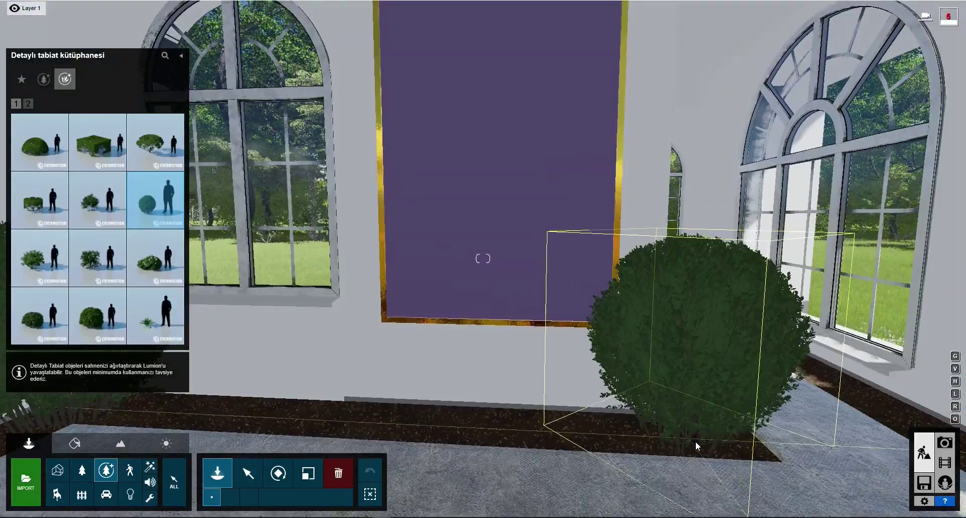
click(311, 404)
click(492, 409)
scroll(453, 428, down, 5)
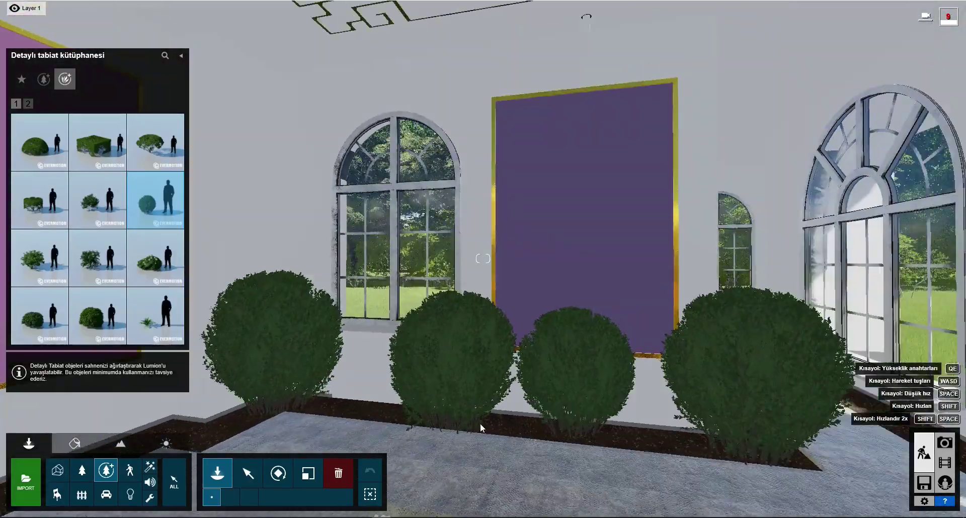
Shrink the left boxwood bush slightly with the Scale tool
click(307, 474)
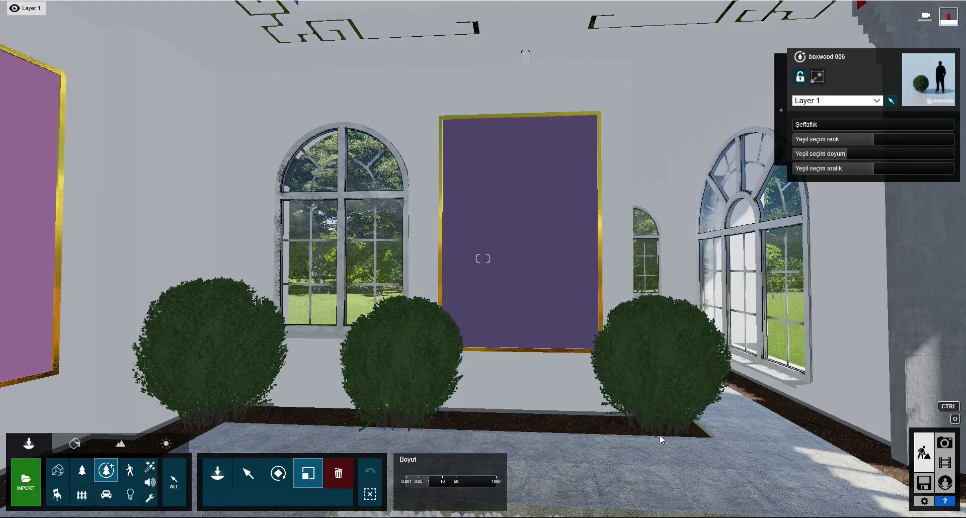
drag(217, 425, 214, 428)
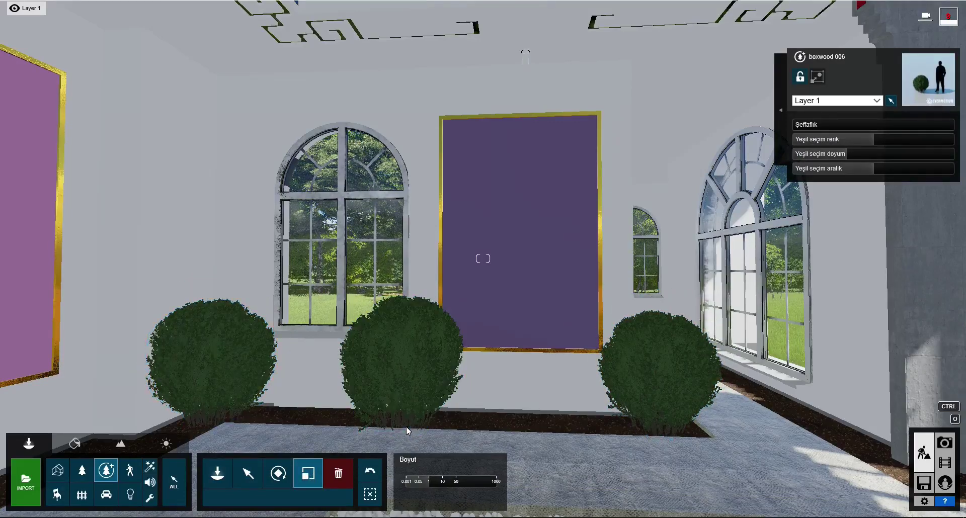
right_drag(408, 431, 437, 380)
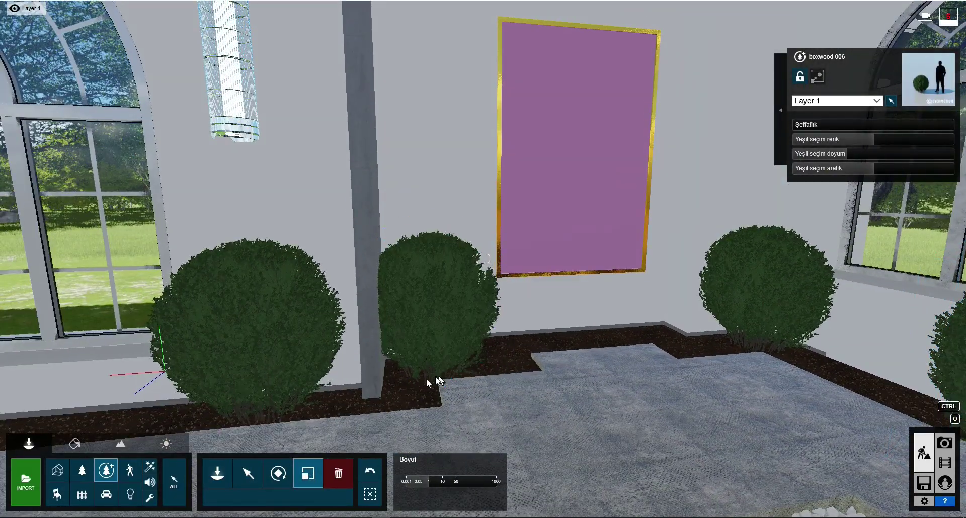
right_drag(264, 412, 282, 402)
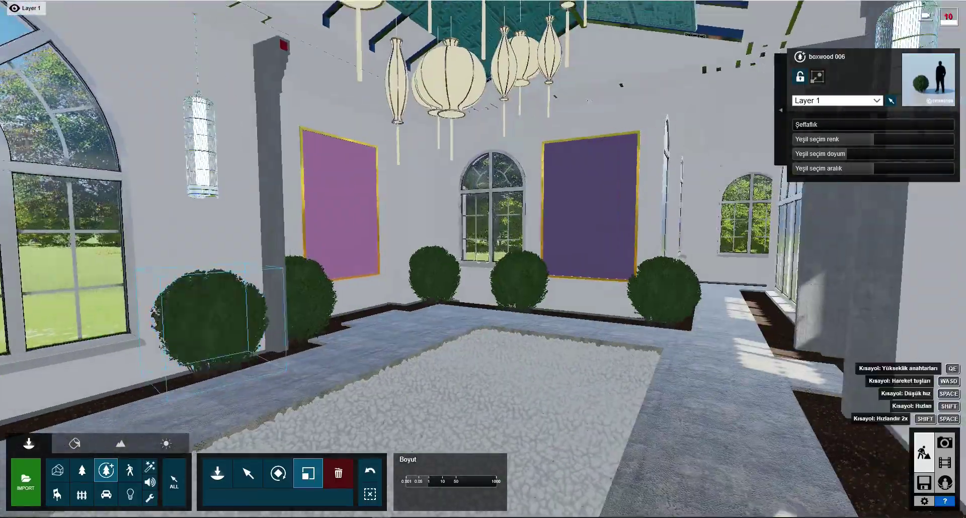
mouse_move(483, 258)
right_down()
mouse_move(533, 259)
mouse_move(421, 361)
mouse_move(352, 352)
right_up()
Put a boxwood in the side-wall bed, shrink the right bush and shift the left one right
click(217, 473)
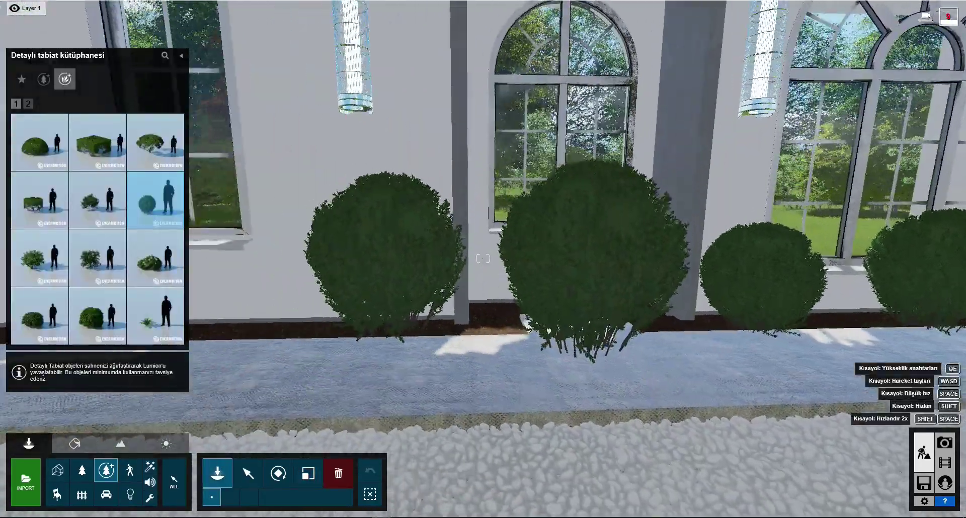
right_drag(416, 334, 285, 327)
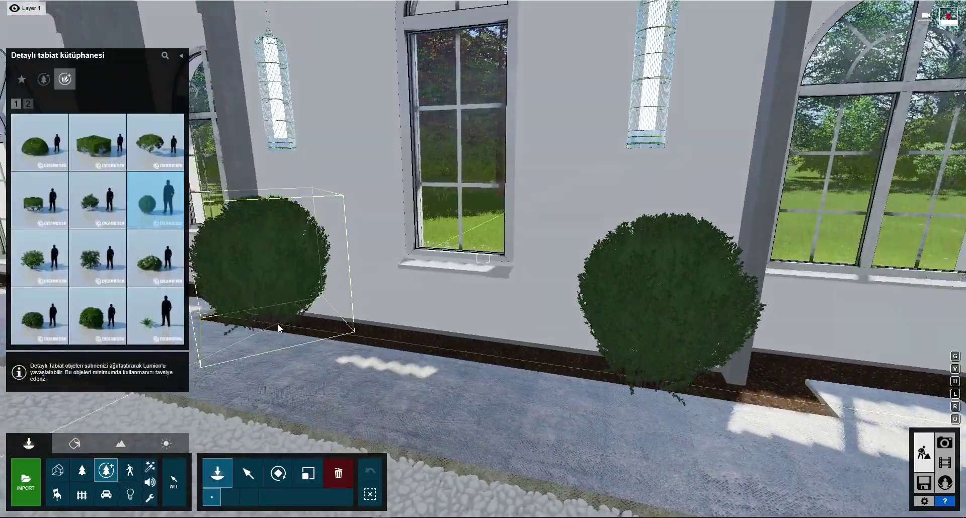
click(286, 324)
click(308, 472)
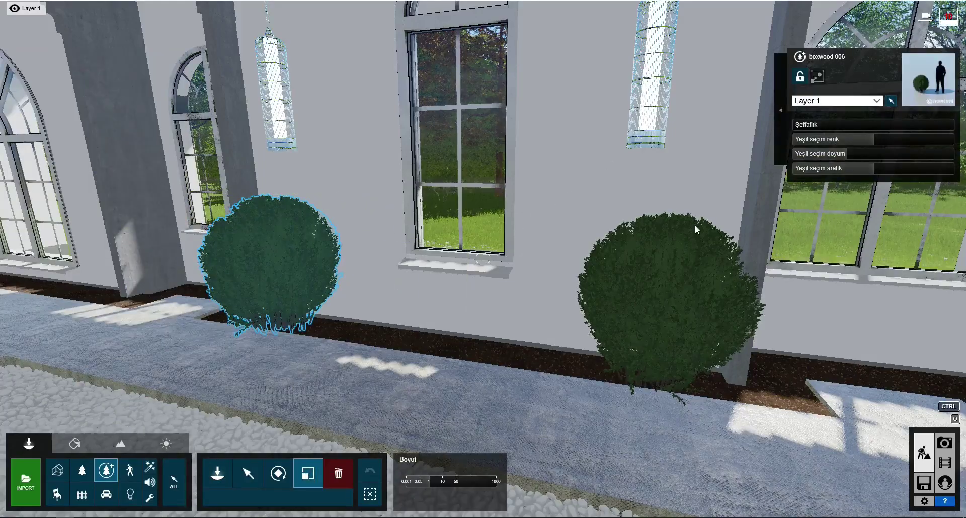
drag(653, 378, 654, 382)
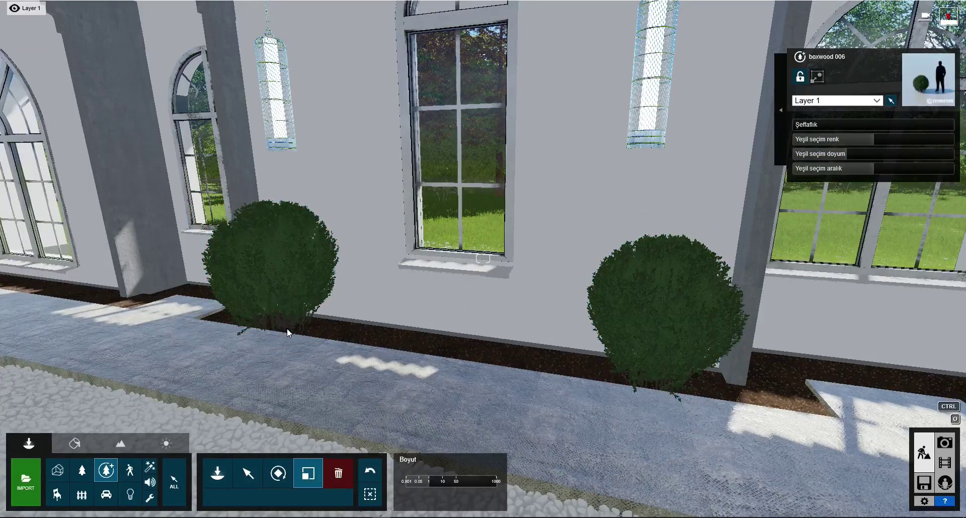
right_drag(338, 330, 250, 408)
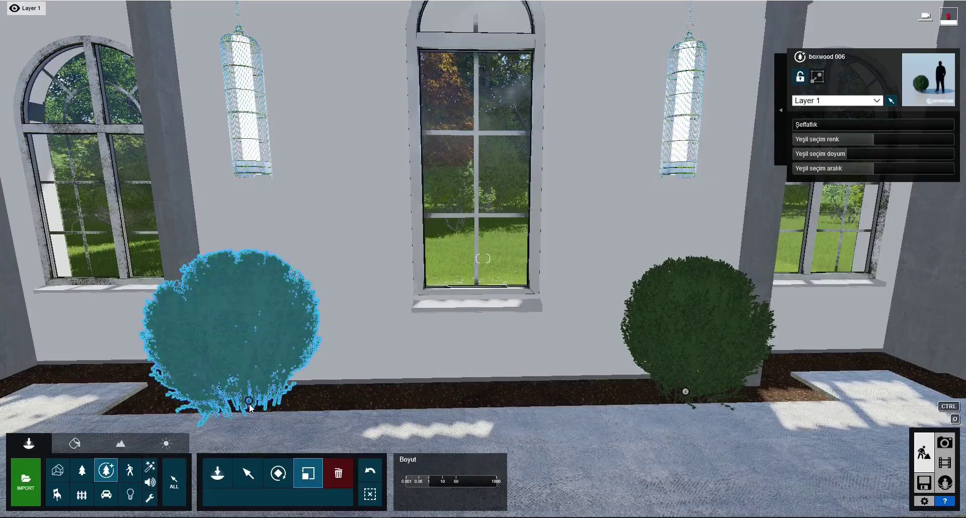
click(248, 473)
drag(249, 402, 270, 410)
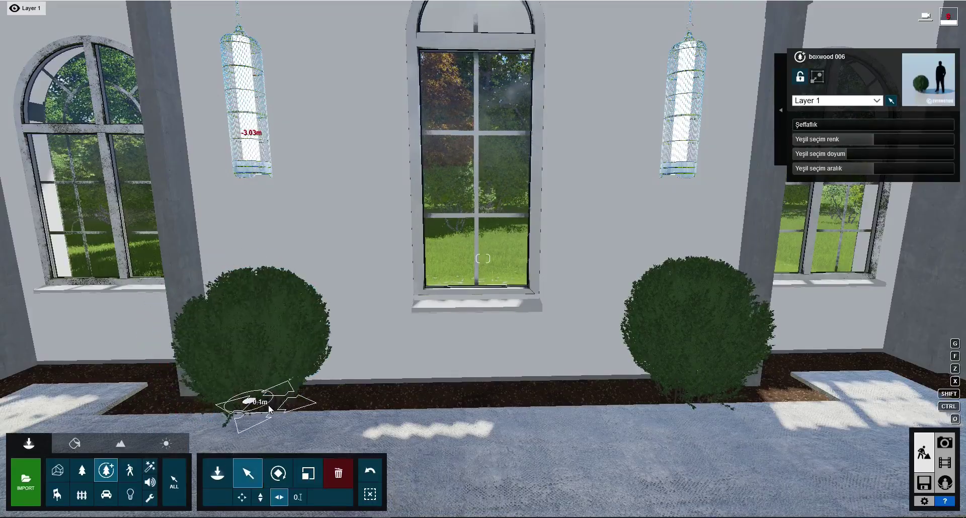
Place a new boxwood 006 bush by the pillar, scaled to 0.9x
mouse_move(270, 410)
right_down()
mouse_move(151, 382)
mouse_move(395, 295)
right_up()
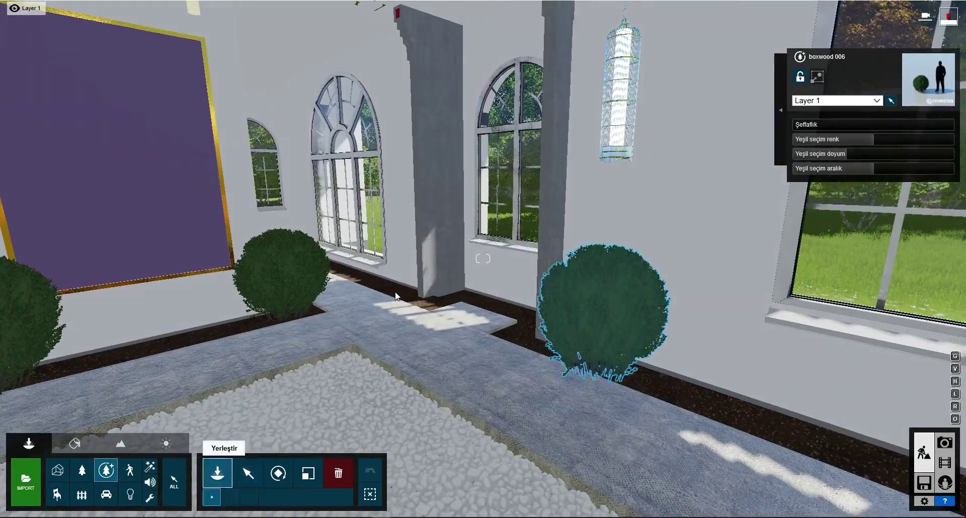
click(395, 295)
click(308, 470)
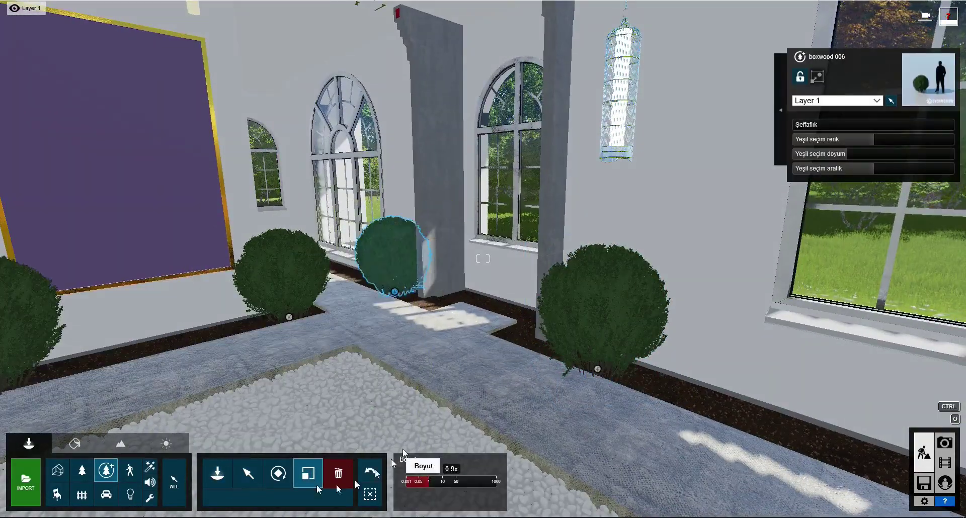
click(394, 293)
scroll(352, 402, down, 2)
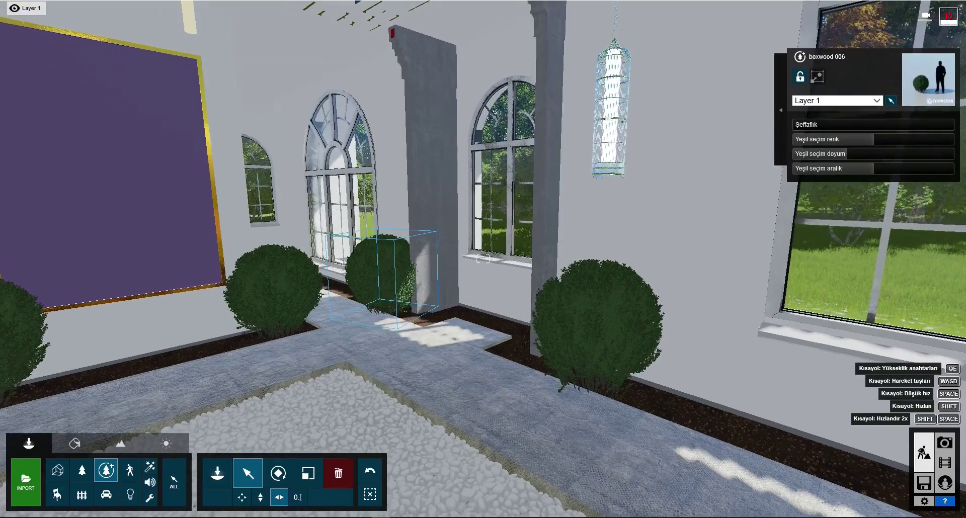
Reopen the detailed nature library at page 2 of the plants
click(75, 443)
click(29, 443)
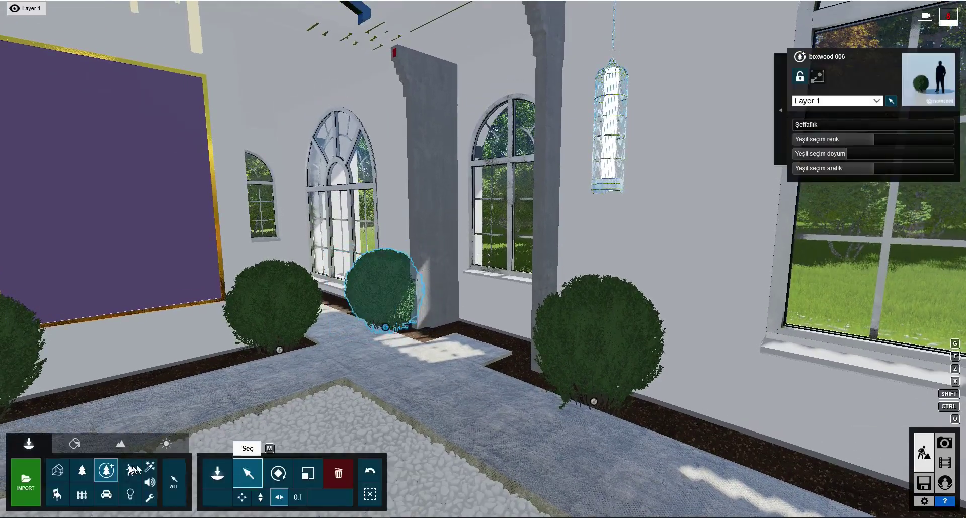
click(106, 471)
click(29, 104)
In the regular Nature library's Flower category, preview purple asters and white flowers on pages 3 and 8
click(35, 260)
mouse_move(98, 199)
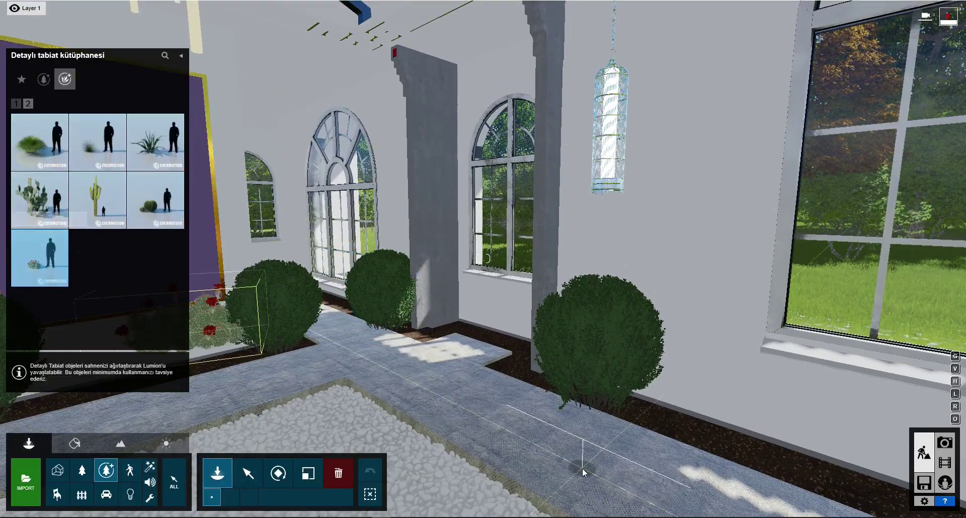
click(82, 472)
click(172, 80)
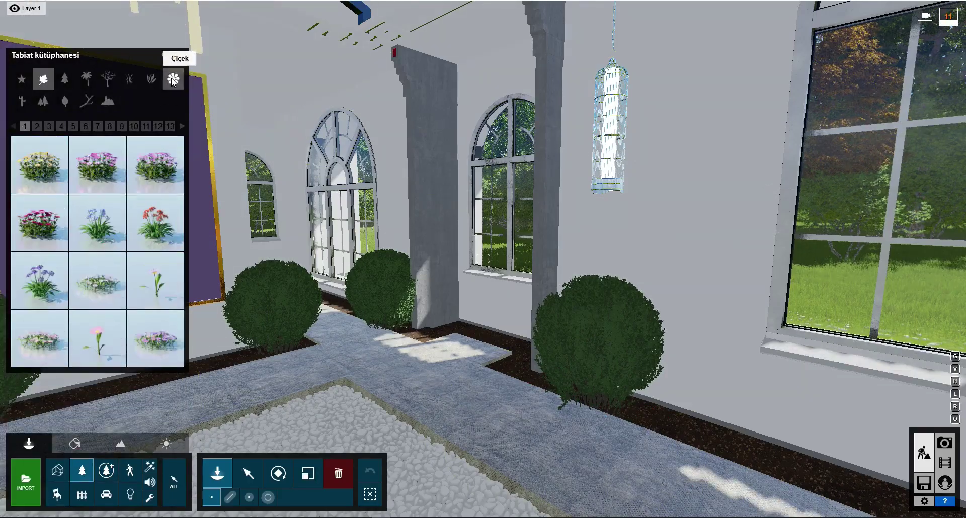
scroll(669, 389, up, 8)
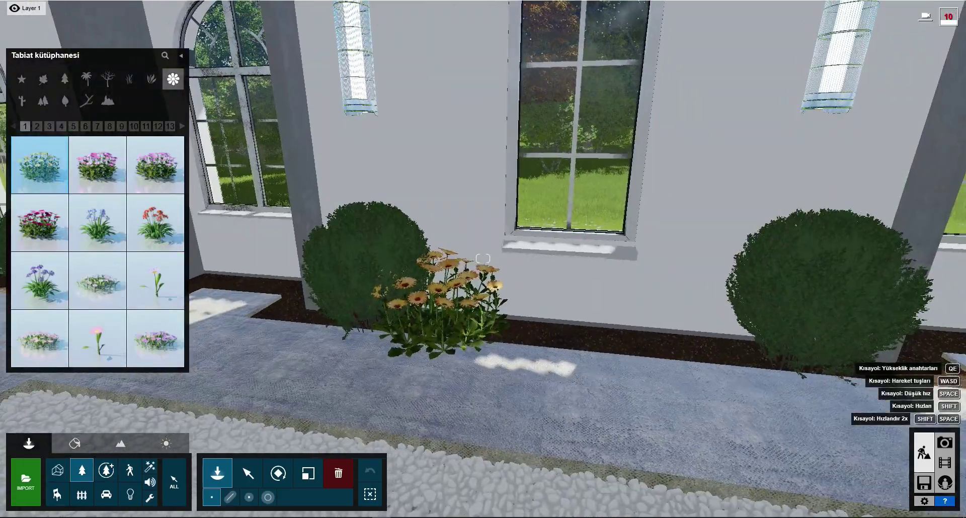
click(156, 338)
click(49, 127)
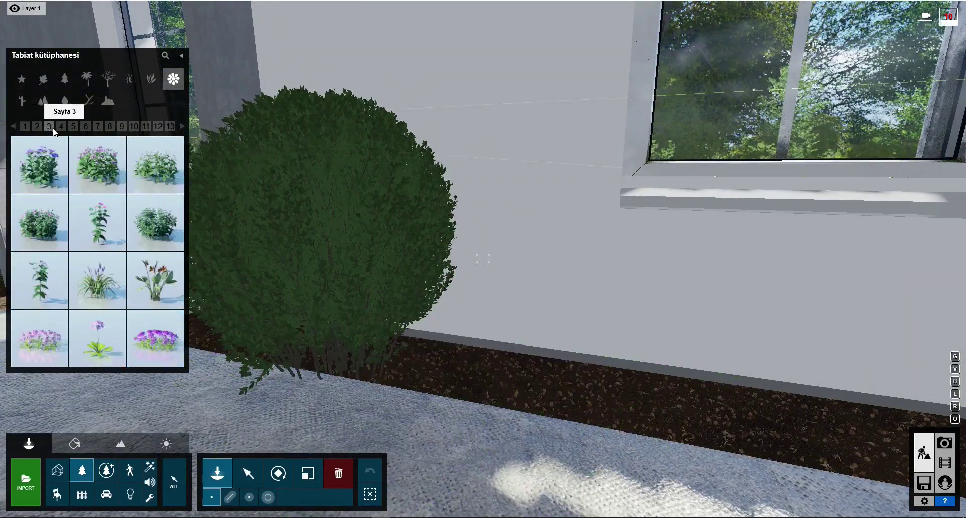
scroll(106, 169, down, 1)
scroll(106, 150, down, 1)
scroll(107, 138, down, 1)
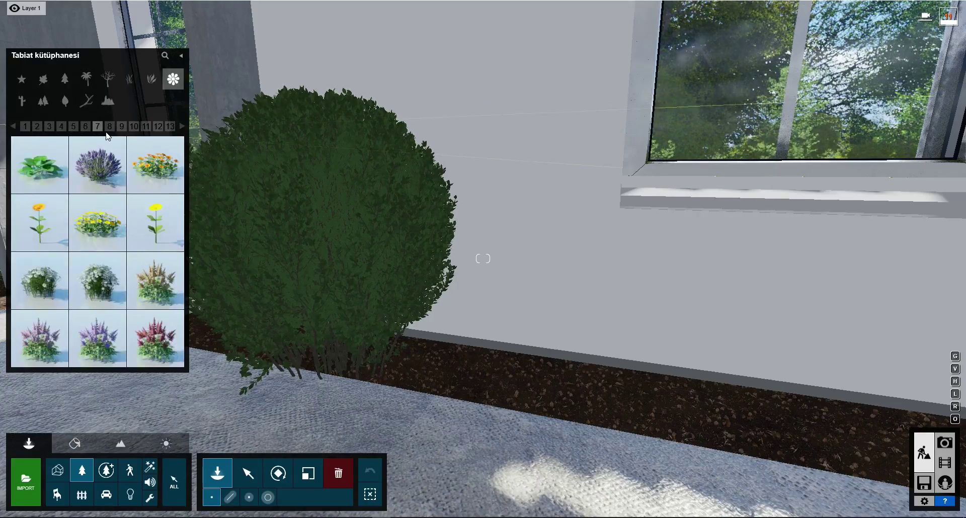
click(110, 126)
click(155, 280)
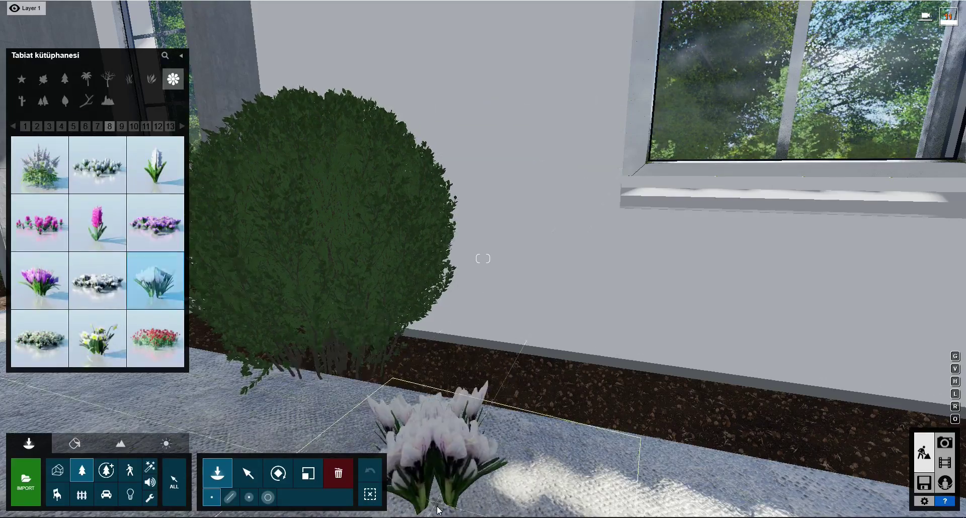
Page through the remaining flower pages to the last one, previewing Ornamental Onion White
click(122, 126)
click(134, 127)
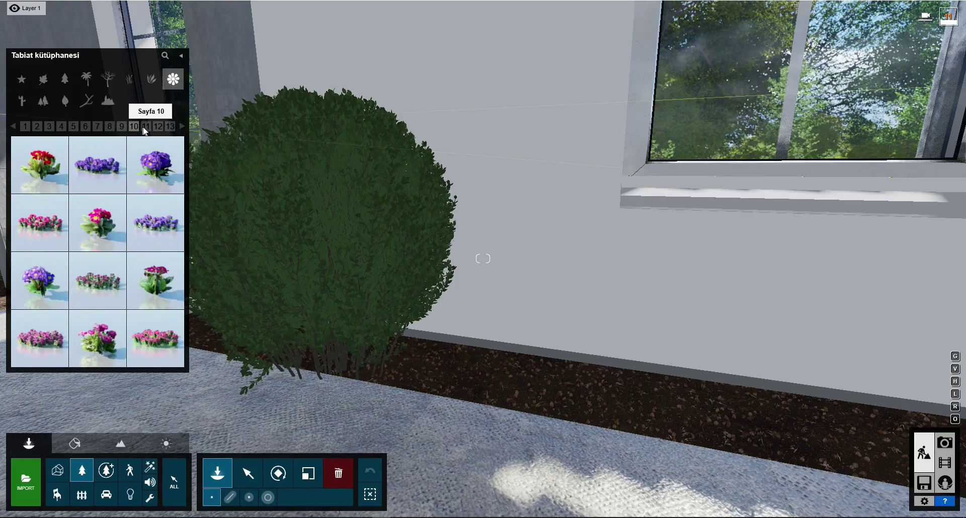
click(146, 126)
click(158, 126)
click(170, 126)
click(181, 126)
click(182, 126)
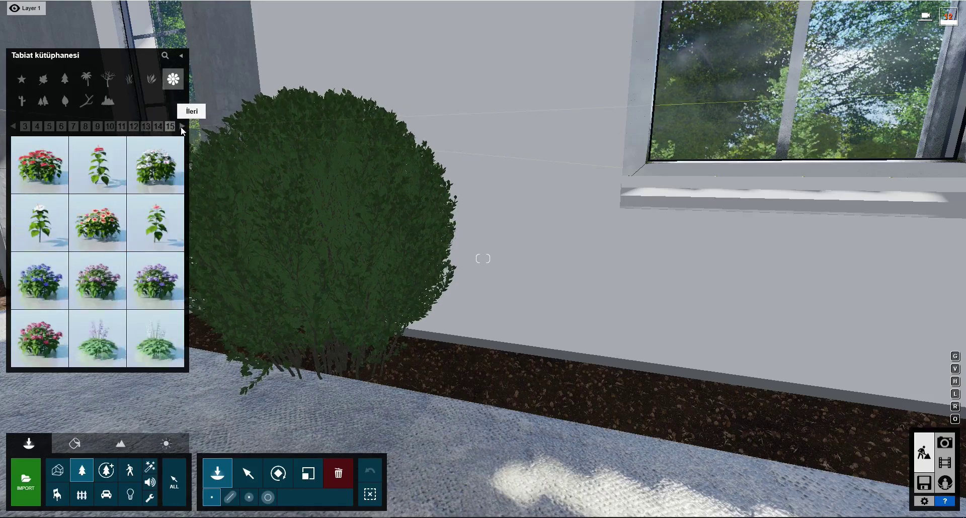
click(181, 126)
click(181, 127)
click(181, 126)
click(182, 126)
click(40, 338)
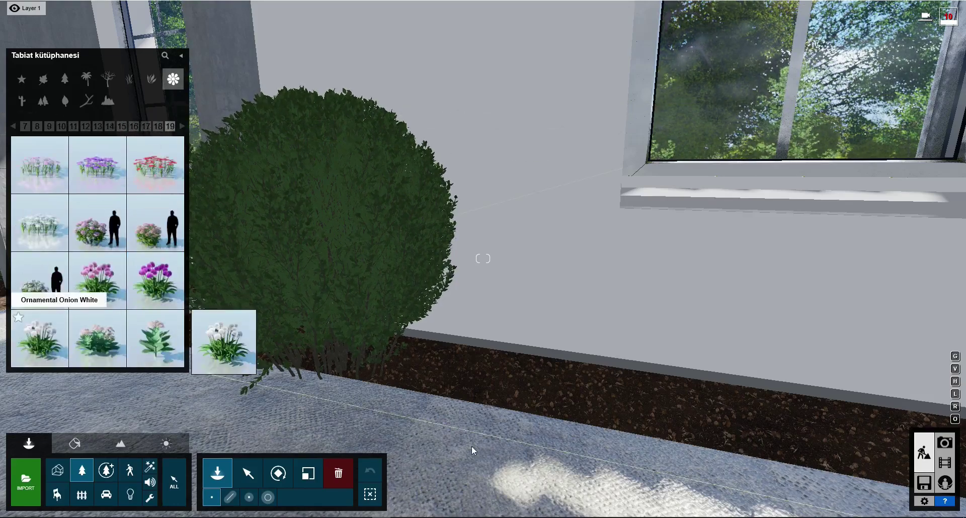
click(181, 127)
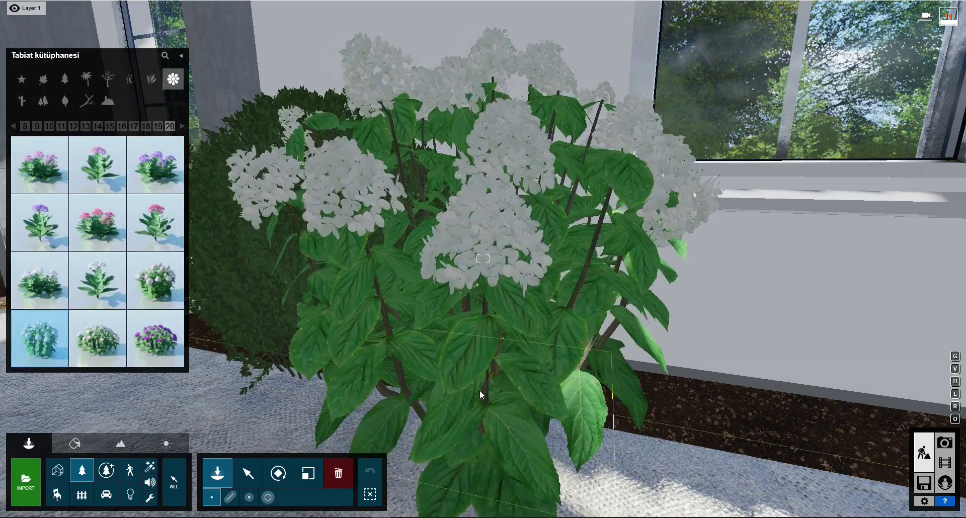
click(181, 126)
click(181, 126)
click(182, 126)
click(182, 126)
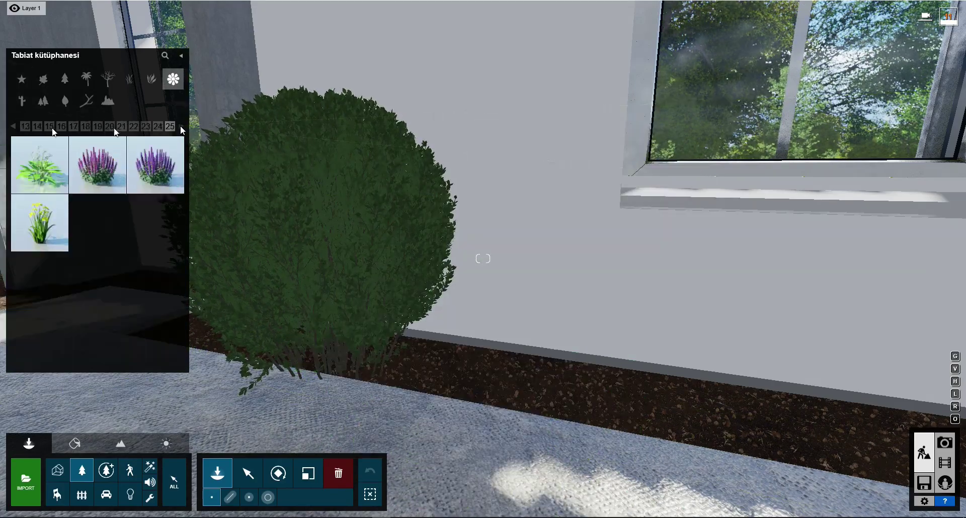
click(14, 127)
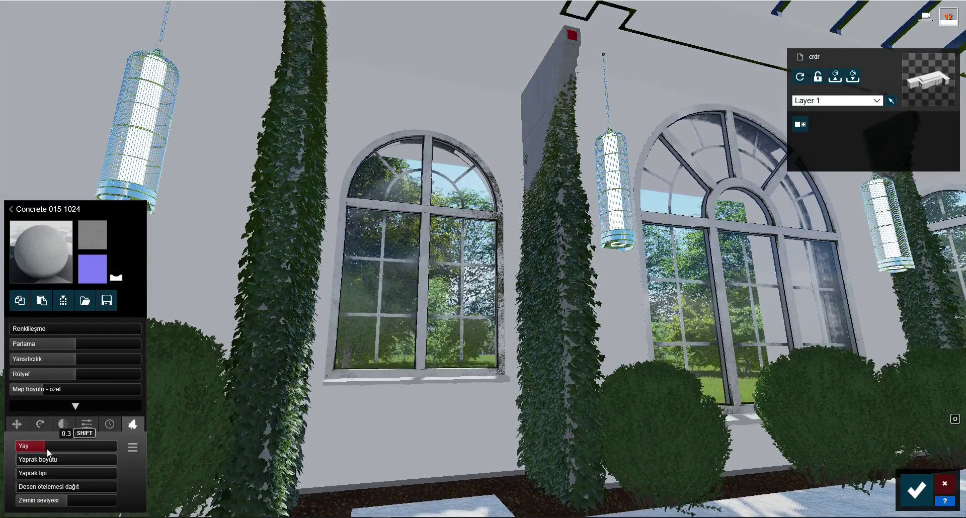
Set the pillar ivy ground level to 36.0m and open the outdoor materials library for the wall
mouse_move(52, 501)
mouse_down()
mouse_move(88, 506)
mouse_move(65, 503)
mouse_up()
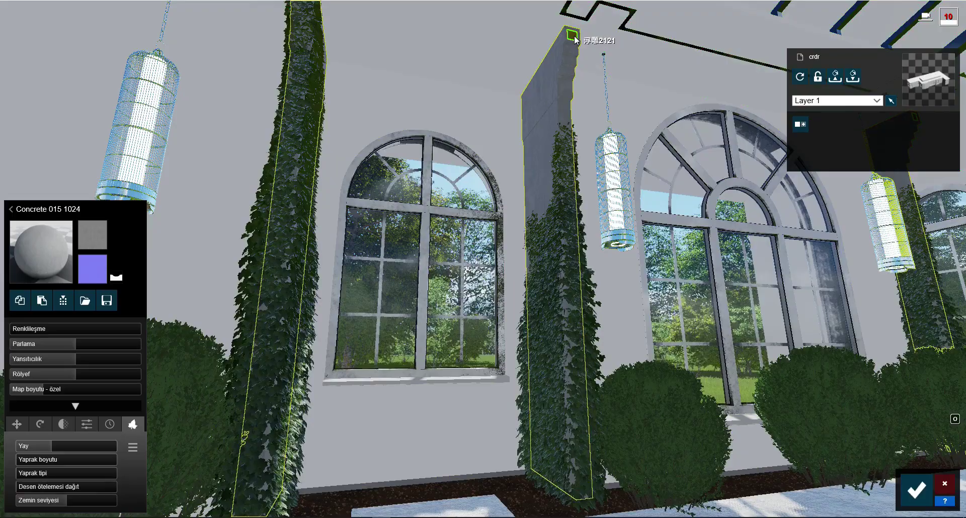
click(40, 252)
click(31, 251)
click(31, 252)
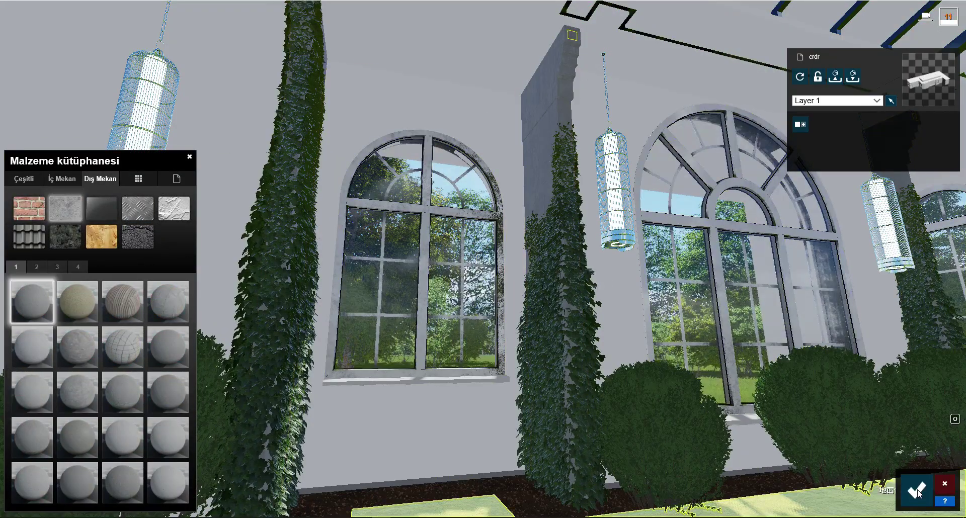
right_drag(144, 256, 483, 258)
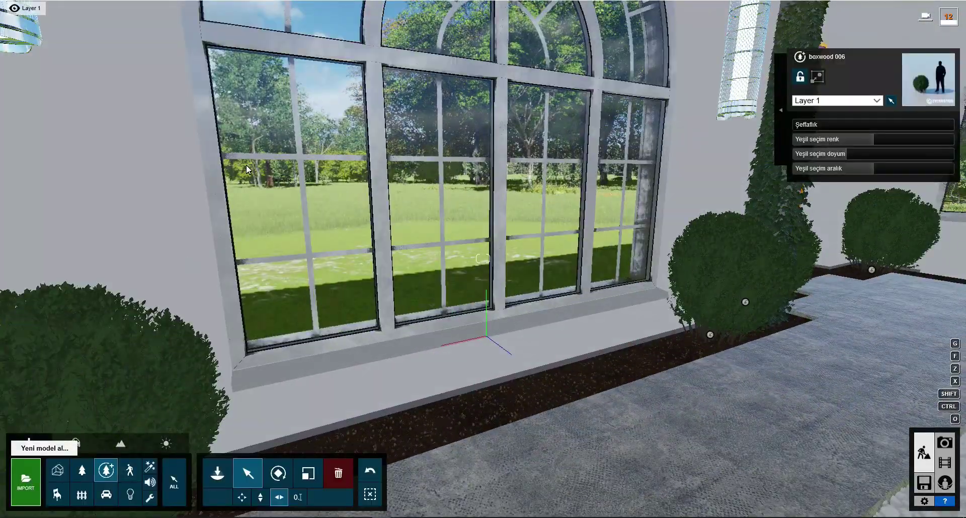
Place the lily flower model near the window and move it off the sill into position
key(a)
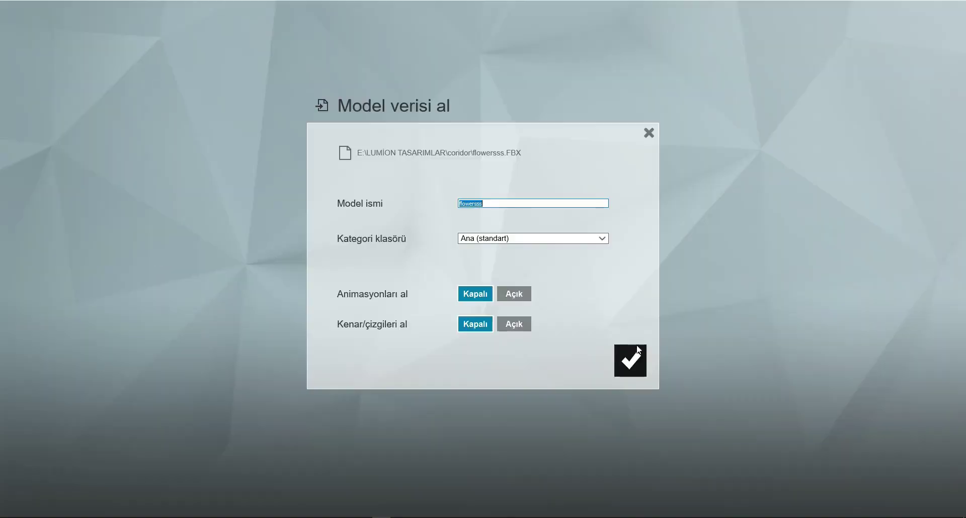
click(627, 364)
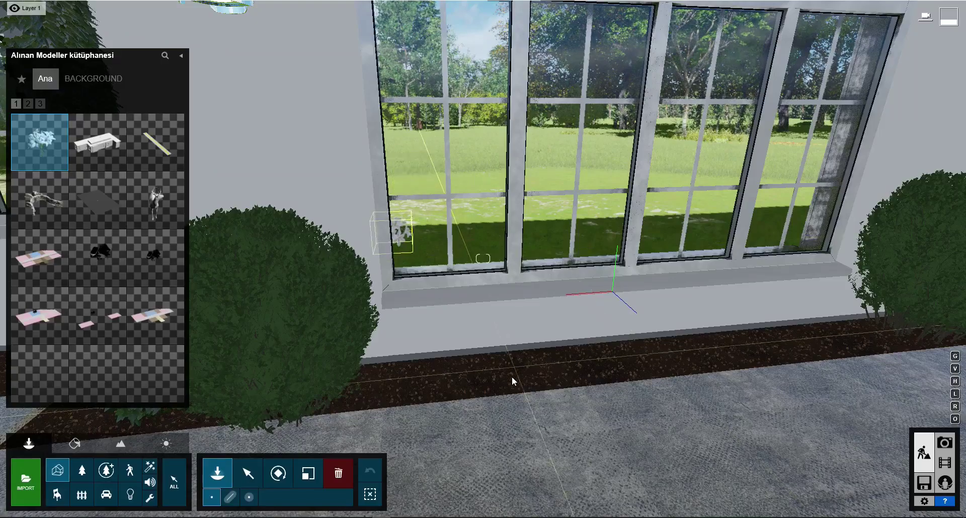
click(246, 476)
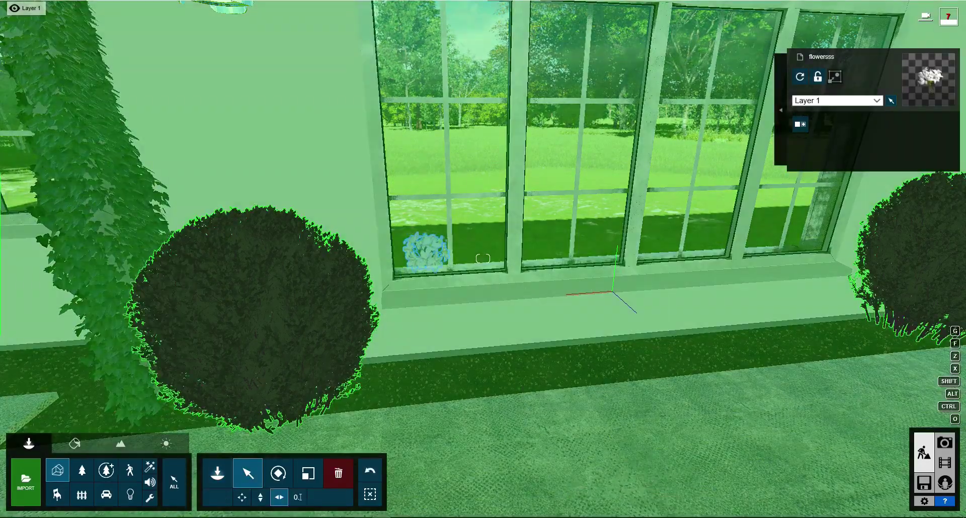
drag(425, 251, 535, 257)
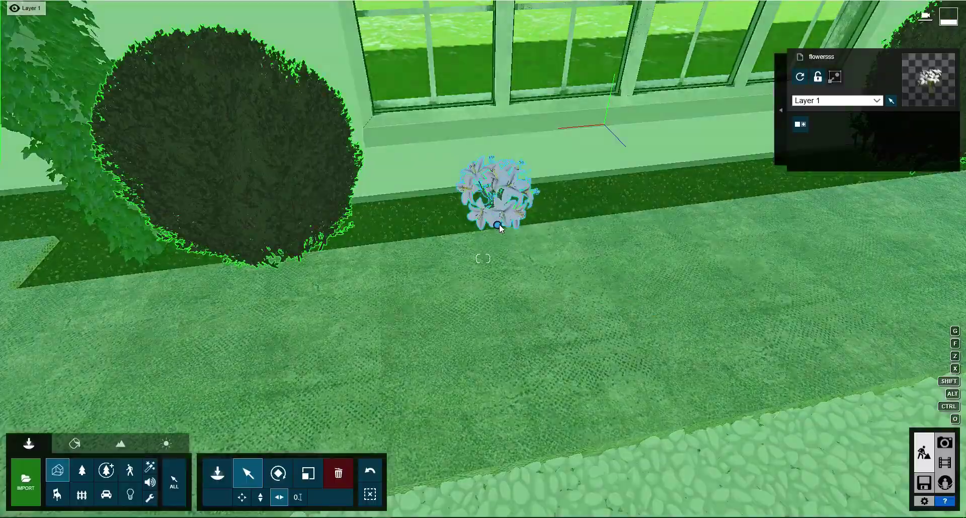
right_drag(535, 257, 482, 258)
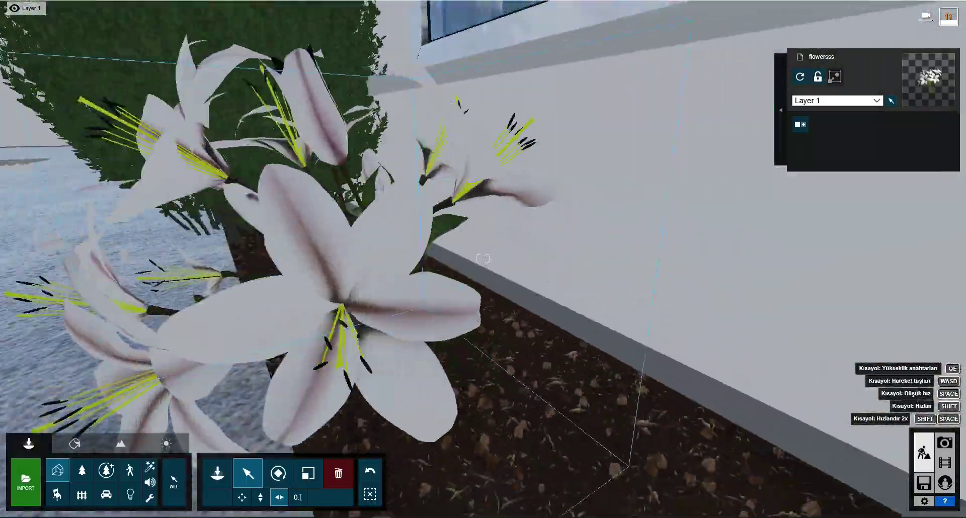
scroll(481, 258, up, 3)
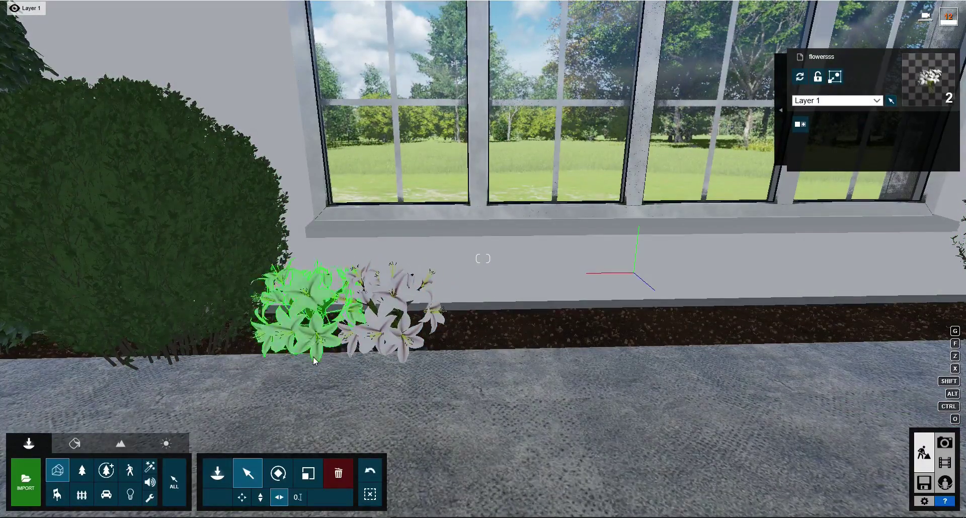
Copy lily clumps to the right, including a 0.5m copy, to extend the row along the bed
drag(461, 359, 478, 363)
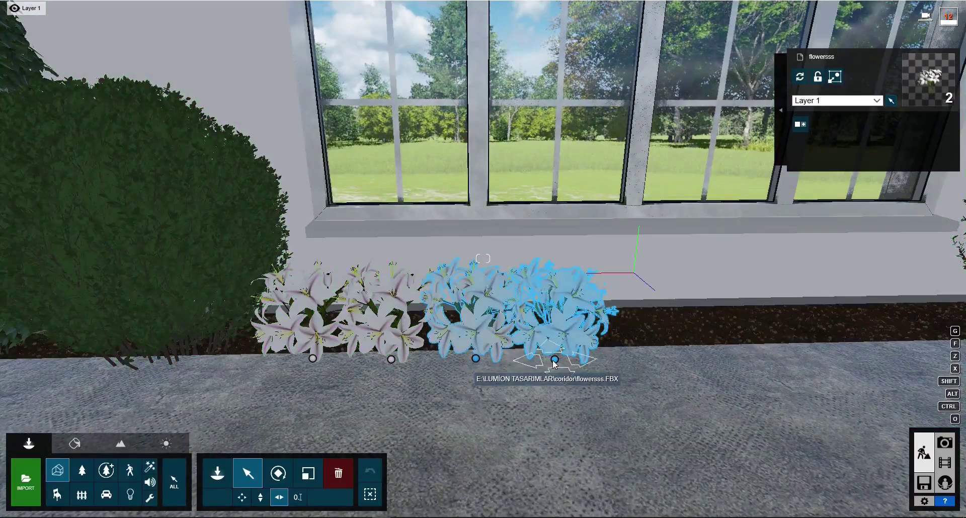
click(554, 364)
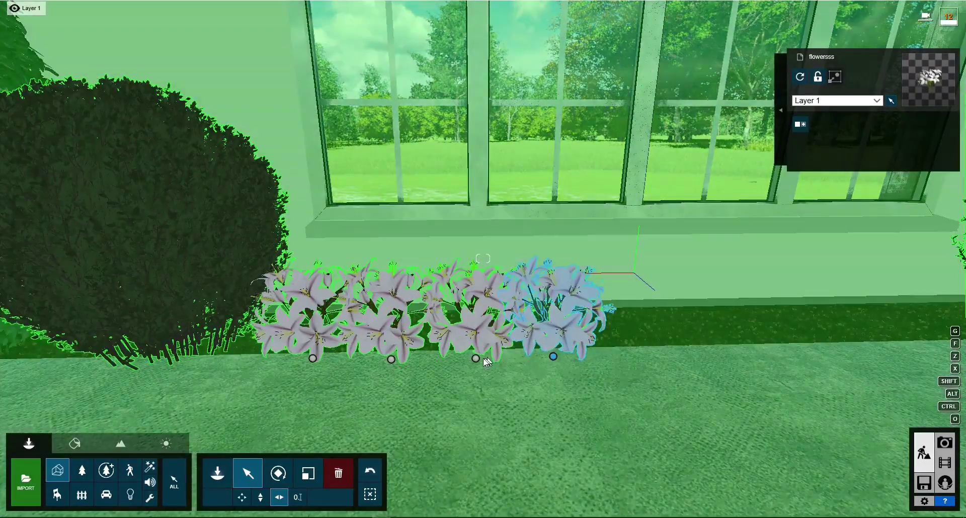
mouse_move(486, 362)
ctrl+mouse_down()
mouse_move(310, 361)
mouse_move(654, 362)
ctrl+mouse_up()
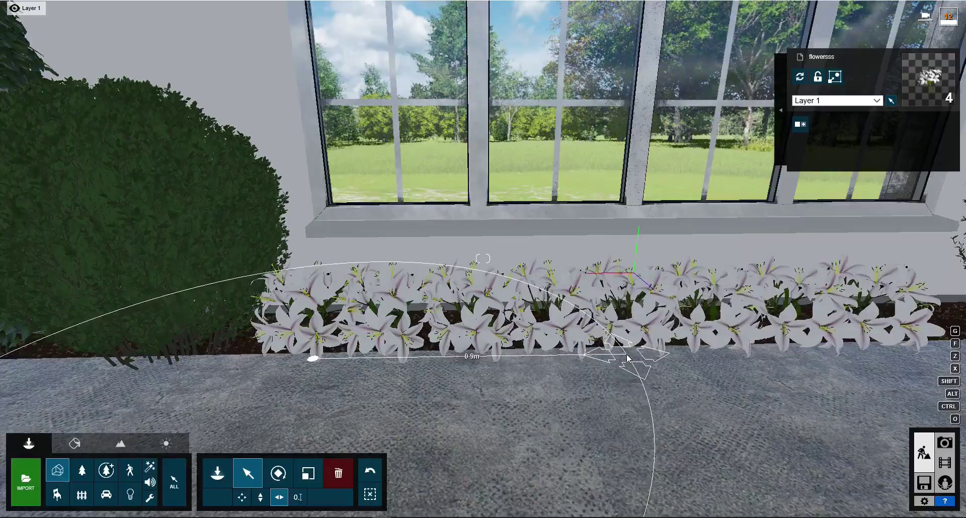
right_drag(628, 362, 533, 375)
click(527, 374)
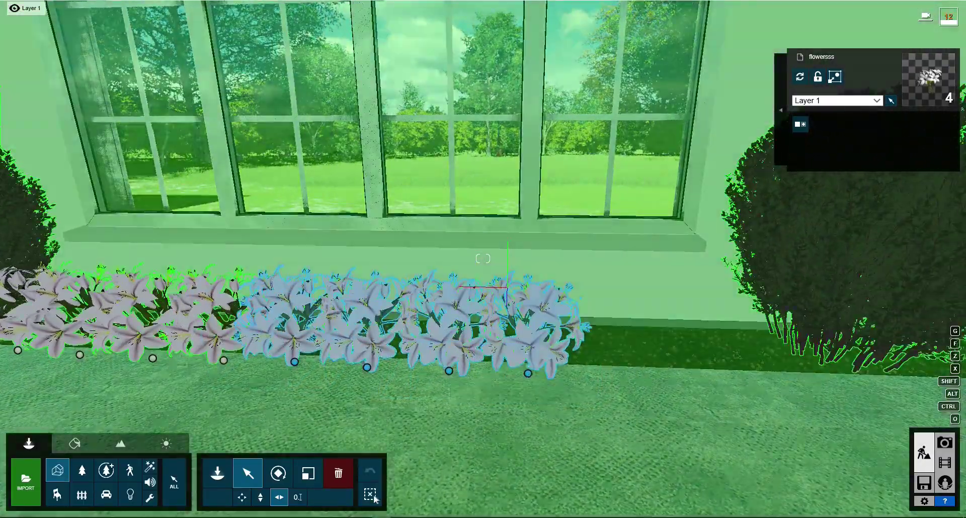
alt+drag(526, 374, 614, 383)
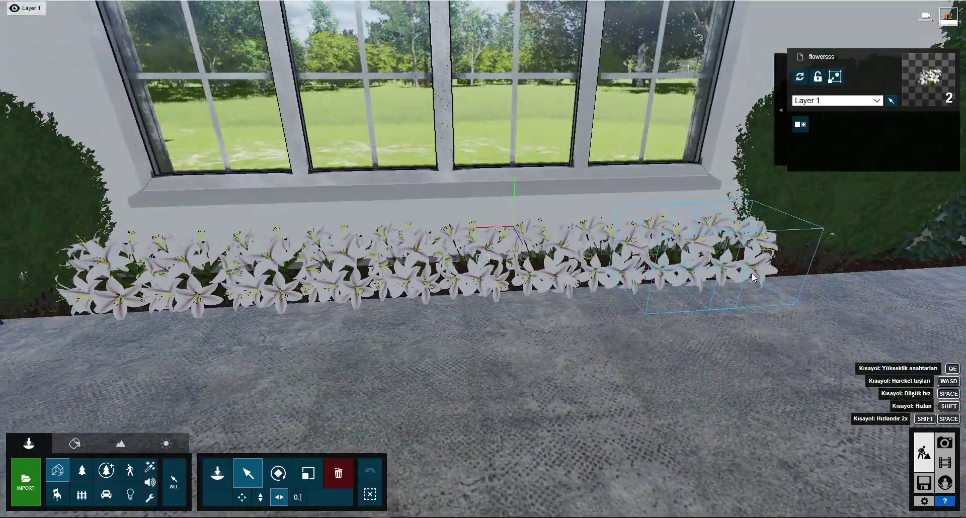
Select the whole lily row and move it to Layer 3
ctrl+drag(761, 270, 270, 335)
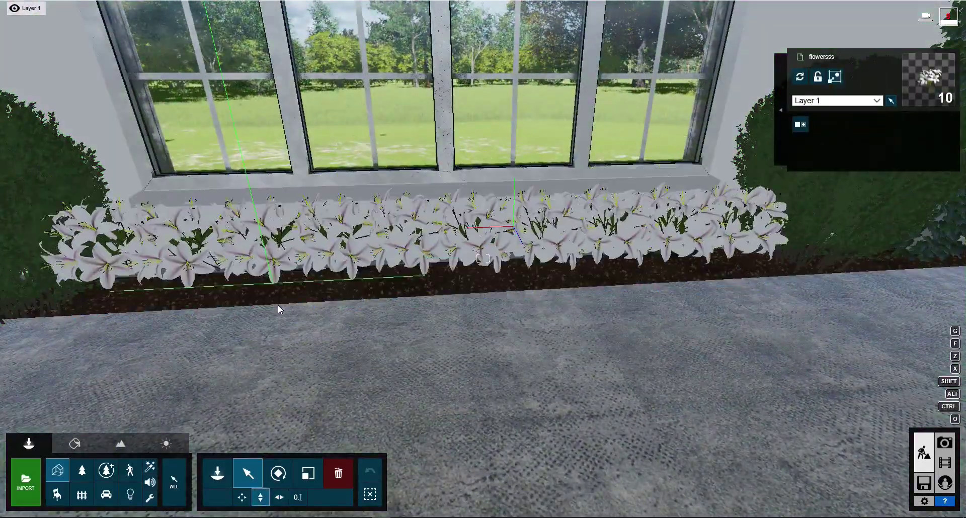
mouse_move(277, 304)
right_down()
mouse_move(281, 405)
mouse_move(451, 291)
right_up()
click(815, 101)
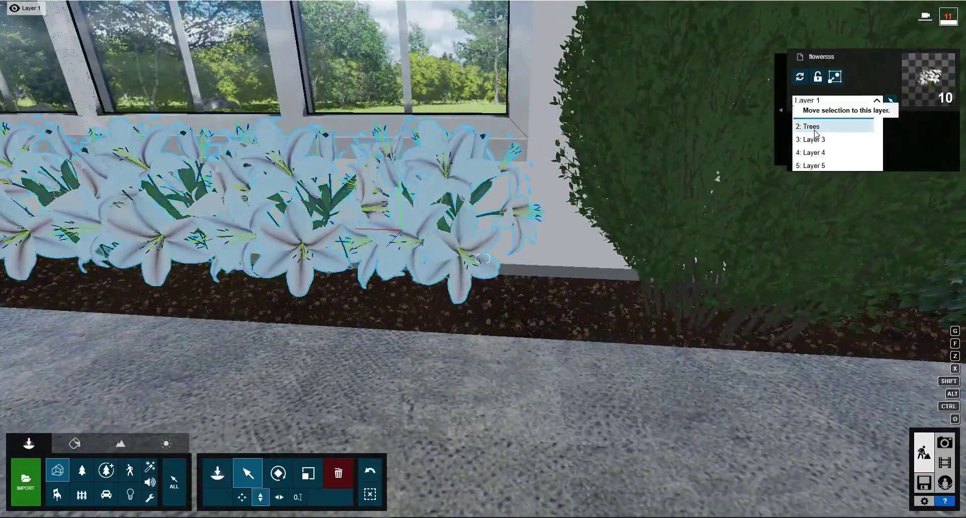
click(818, 141)
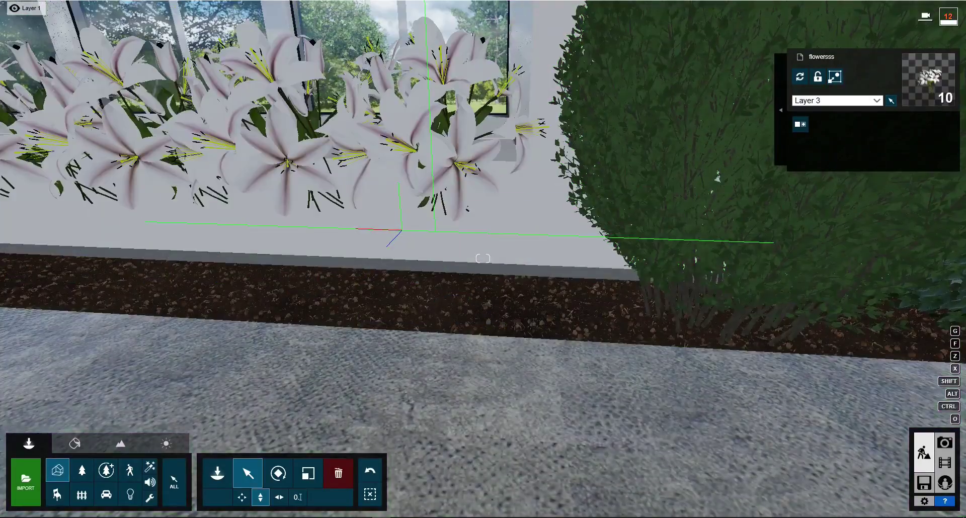
click(218, 472)
click(83, 473)
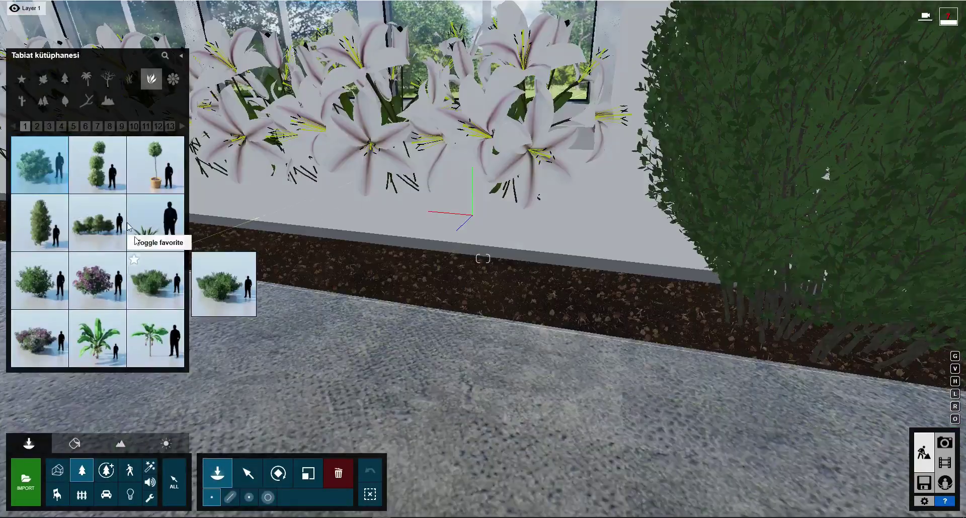
Page through the Flower category thumbnails to the last flower page
click(37, 126)
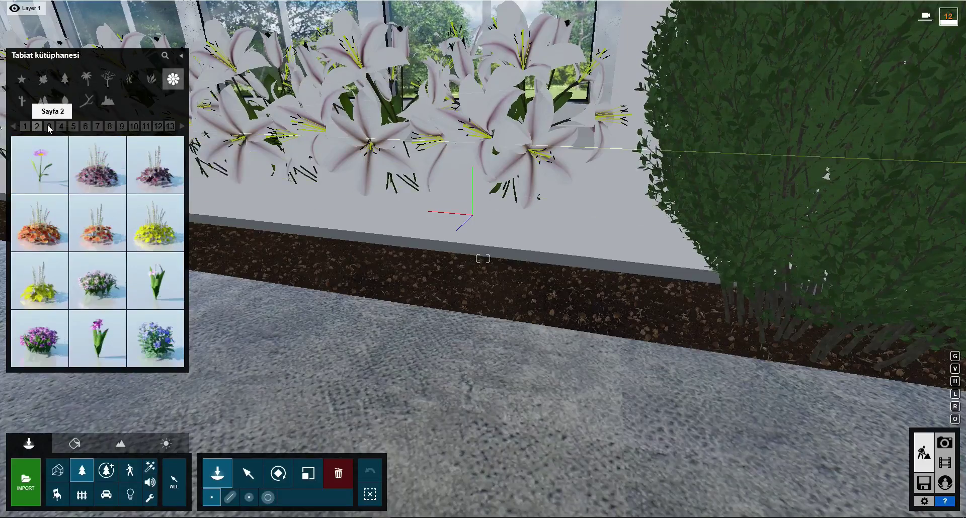
click(49, 127)
click(62, 126)
click(73, 126)
click(85, 126)
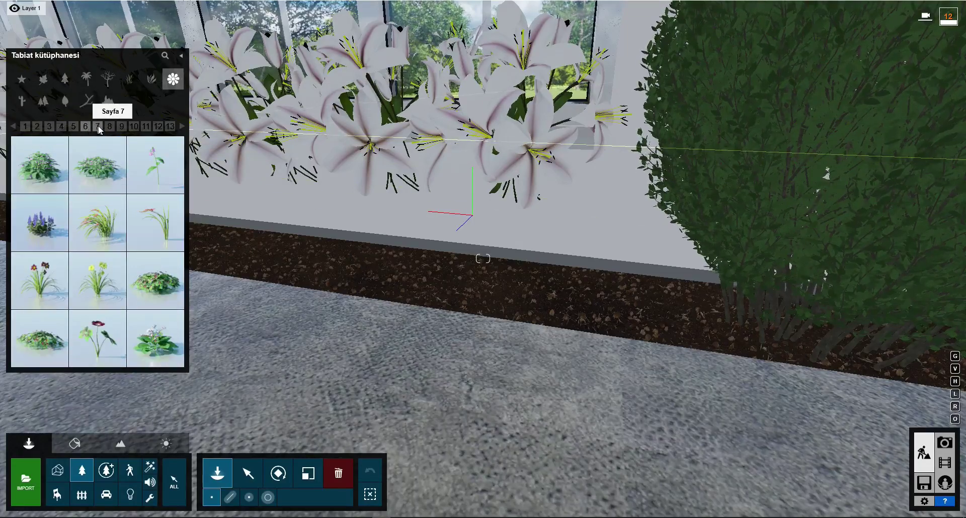
click(109, 126)
click(121, 126)
click(136, 127)
click(171, 127)
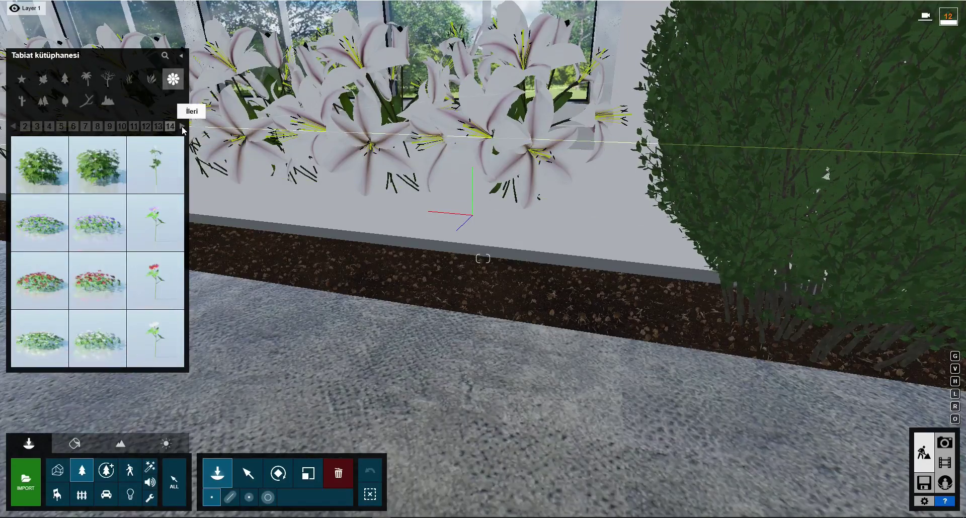
click(183, 127)
click(183, 127)
click(183, 128)
click(184, 128)
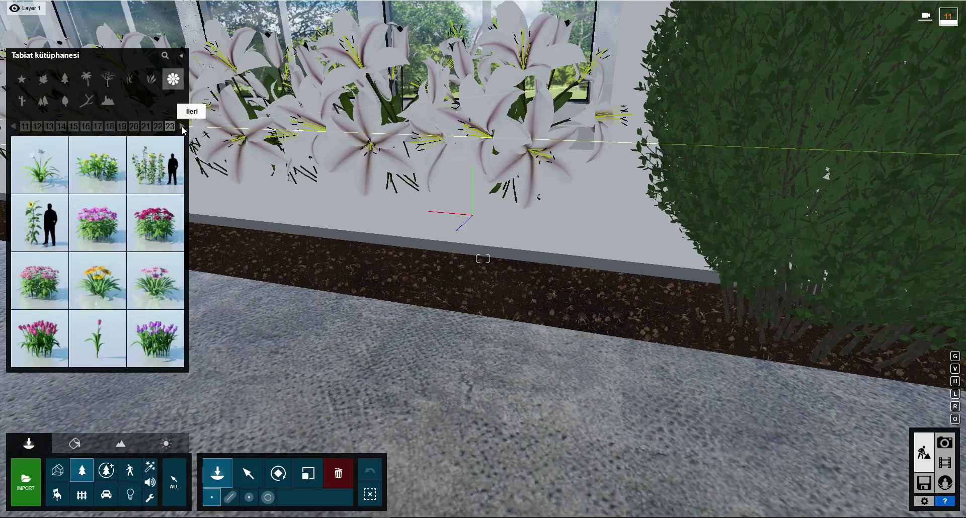
click(183, 127)
click(183, 127)
Switch to the Plants category and page through the shrubs to pick the IvyHedge1 RT hedge
click(150, 79)
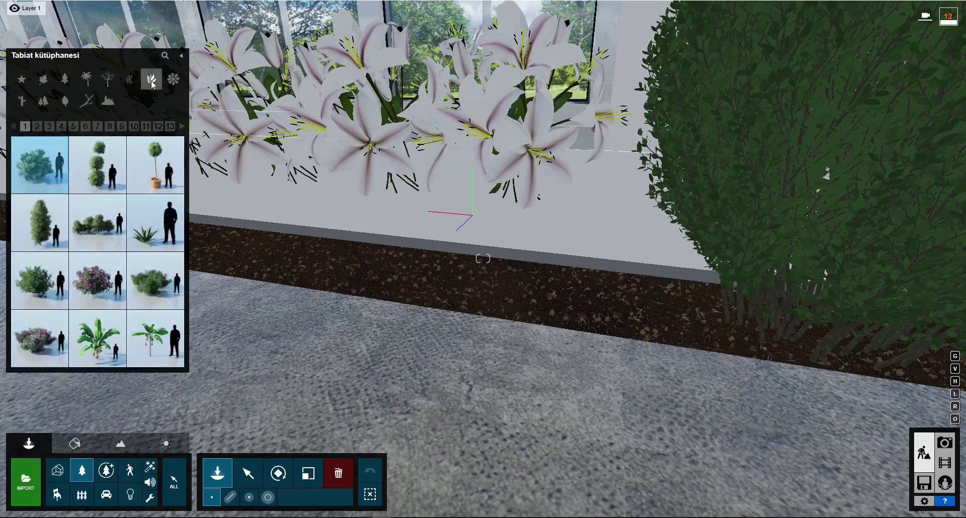
click(182, 128)
click(182, 128)
click(182, 128)
click(182, 127)
click(182, 128)
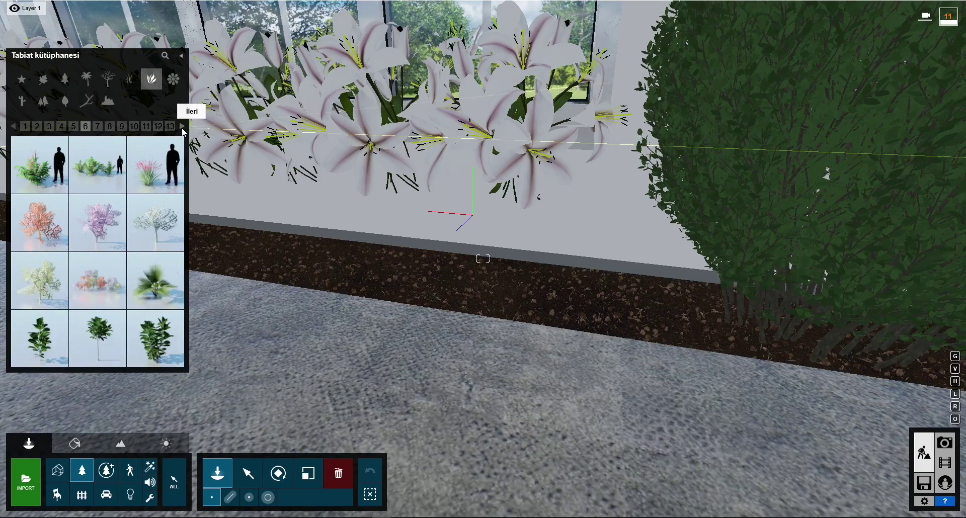
click(182, 127)
click(182, 128)
click(13, 126)
drag(39, 280, 427, 311)
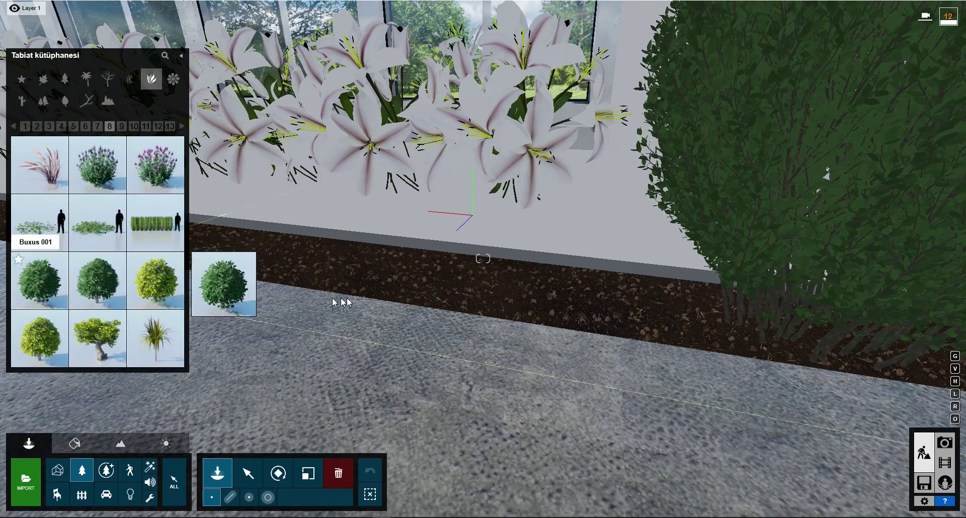
click(182, 126)
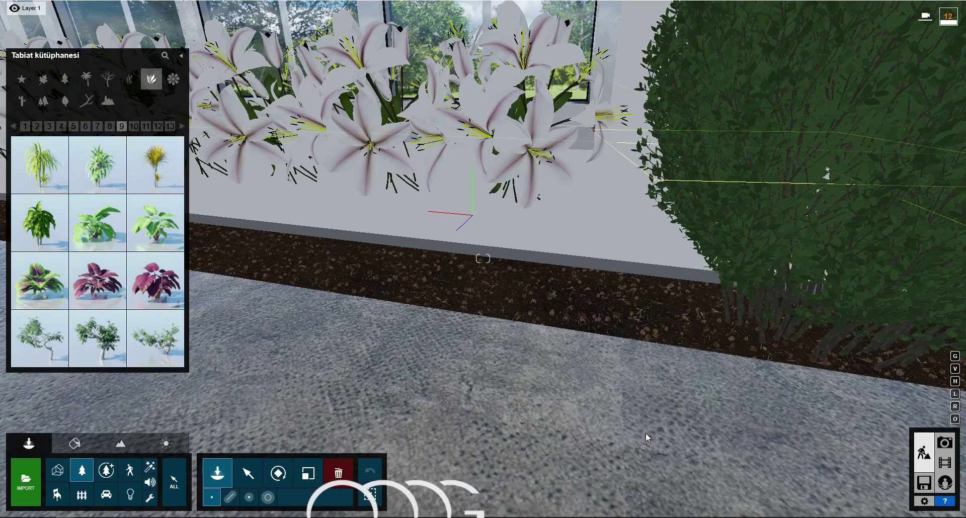
click(182, 128)
click(182, 127)
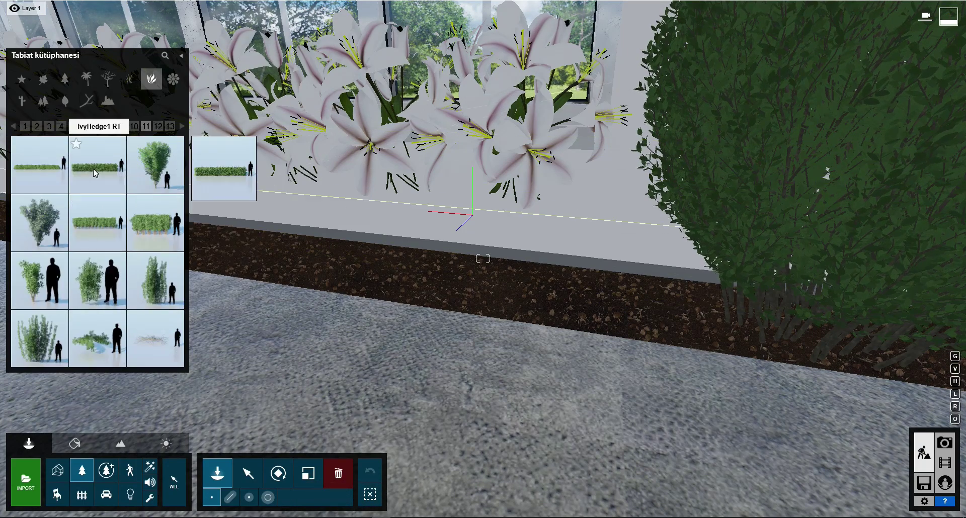
key(shift+1)
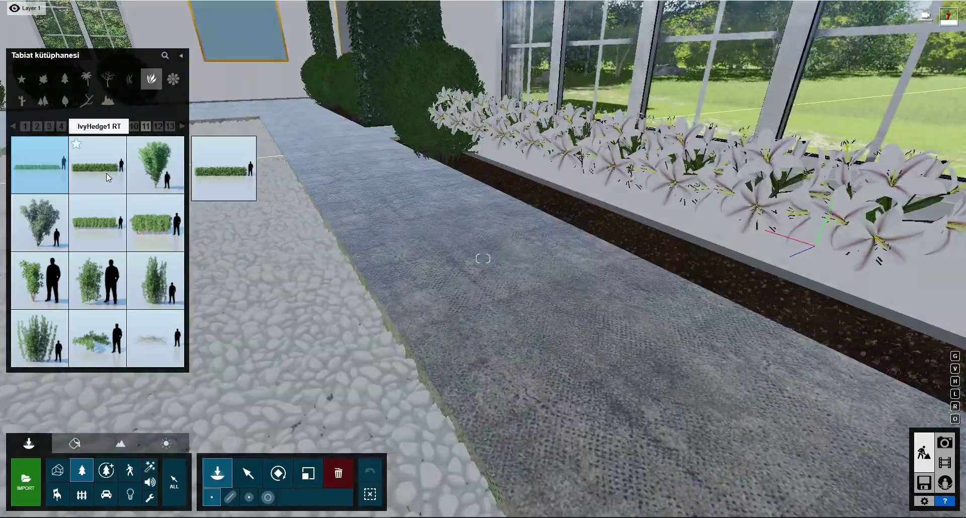
click(106, 173)
Place the IvyHedge1 RT hedge, rotate it along the path, move it against the lily bed and rescale it
click(250, 475)
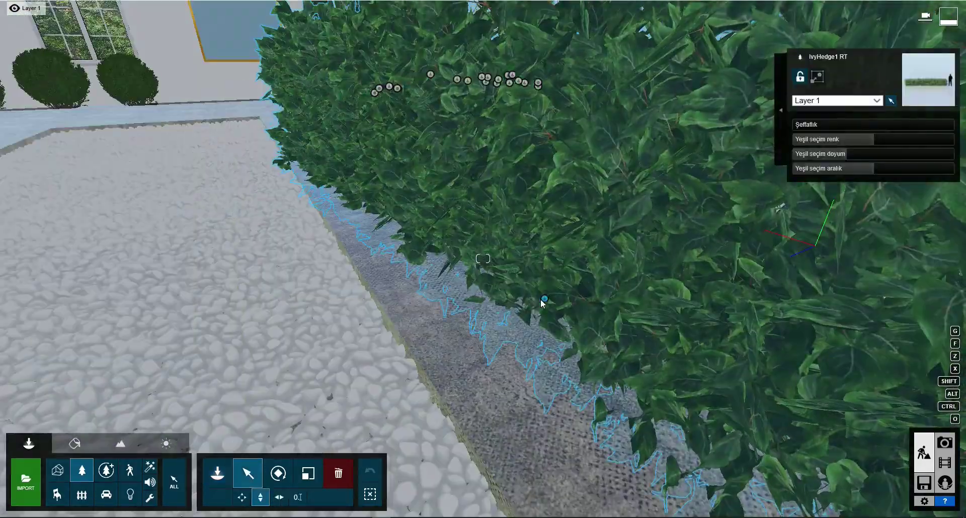
click(308, 473)
drag(813, 246, 544, 362)
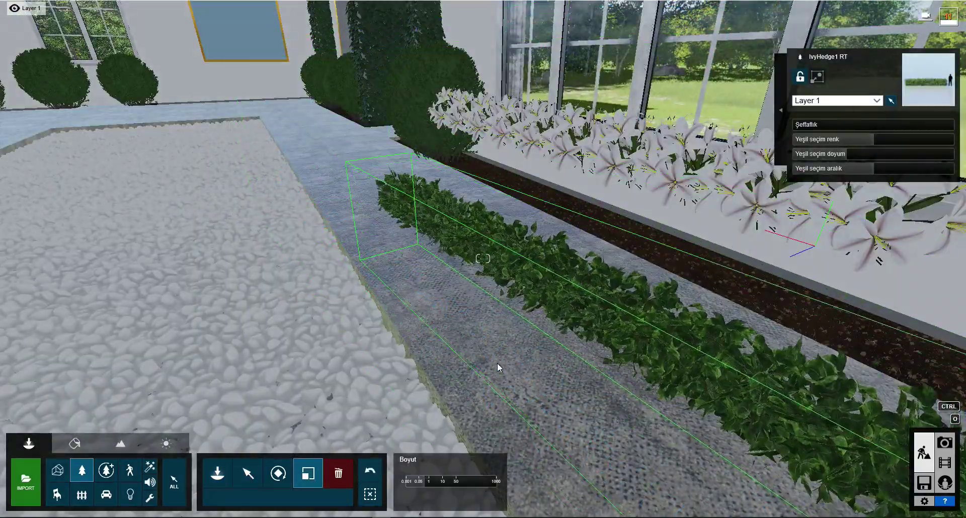
right_drag(497, 363, 309, 299)
key(r)
click(309, 300)
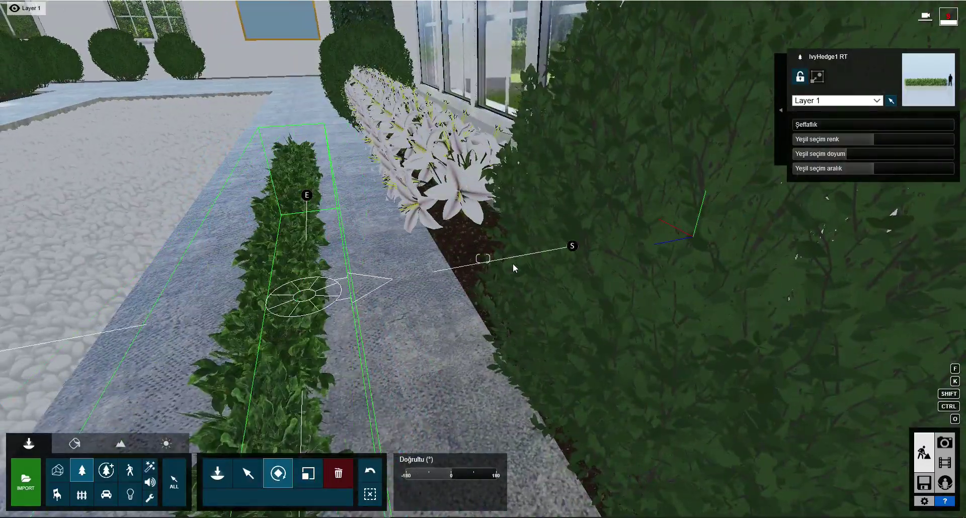
mouse_move(542, 262)
right_down()
mouse_move(543, 302)
mouse_move(474, 238)
right_up()
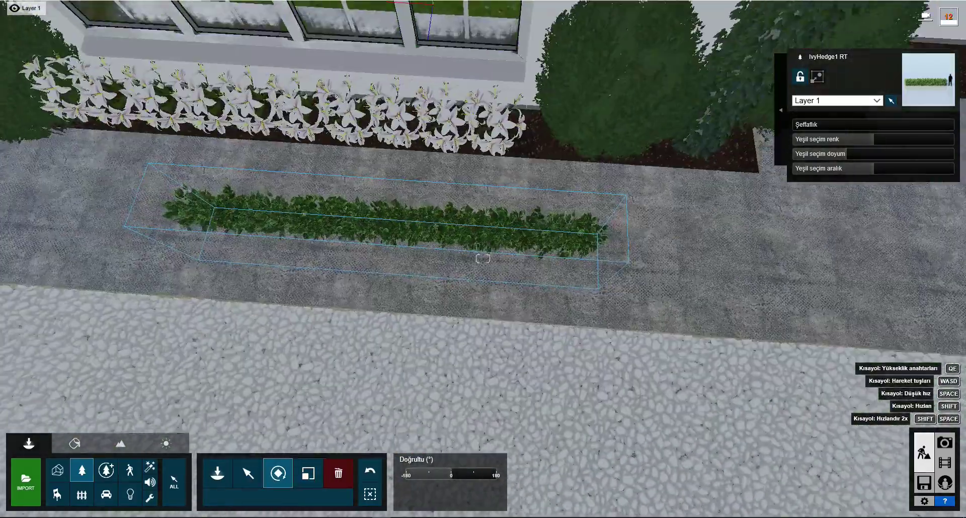
key(m)
drag(425, 190, 421, 146)
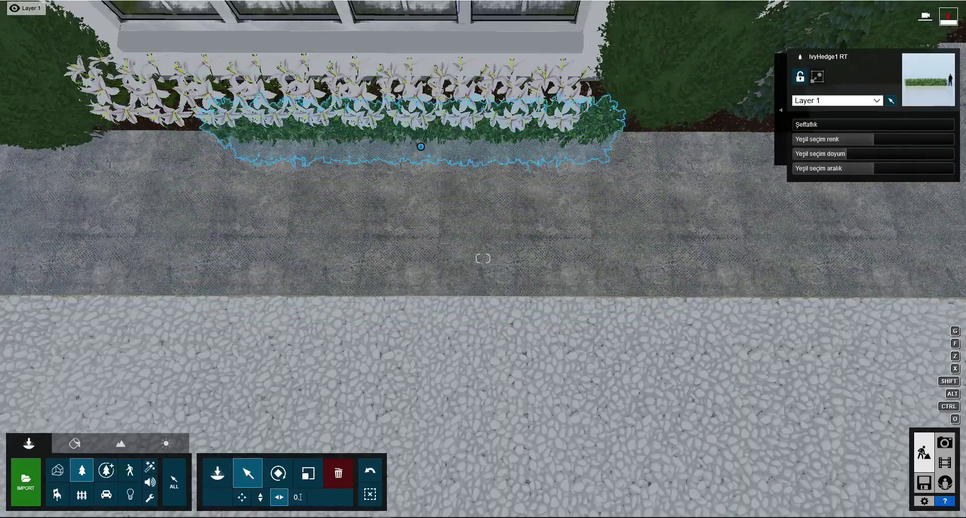
right_drag(420, 146, 351, 242)
key(l)
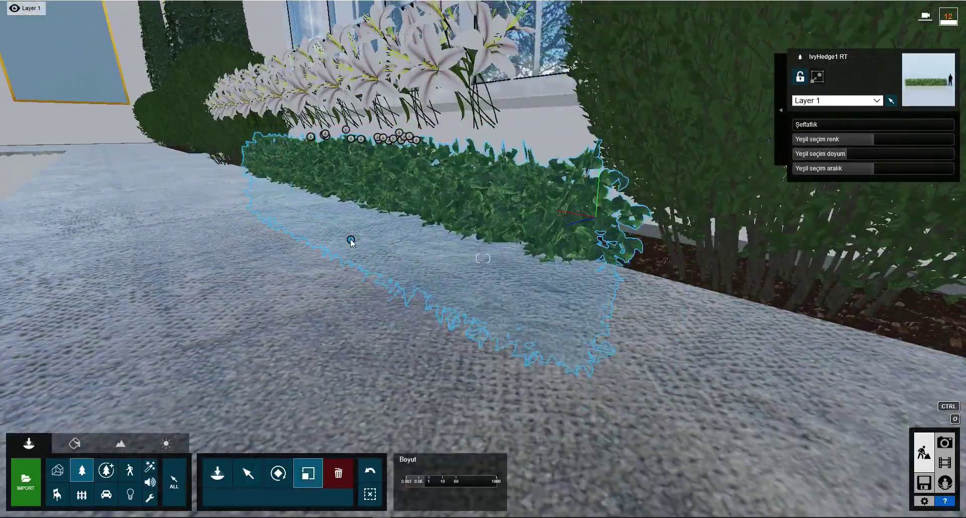
drag(351, 242, 66, 2)
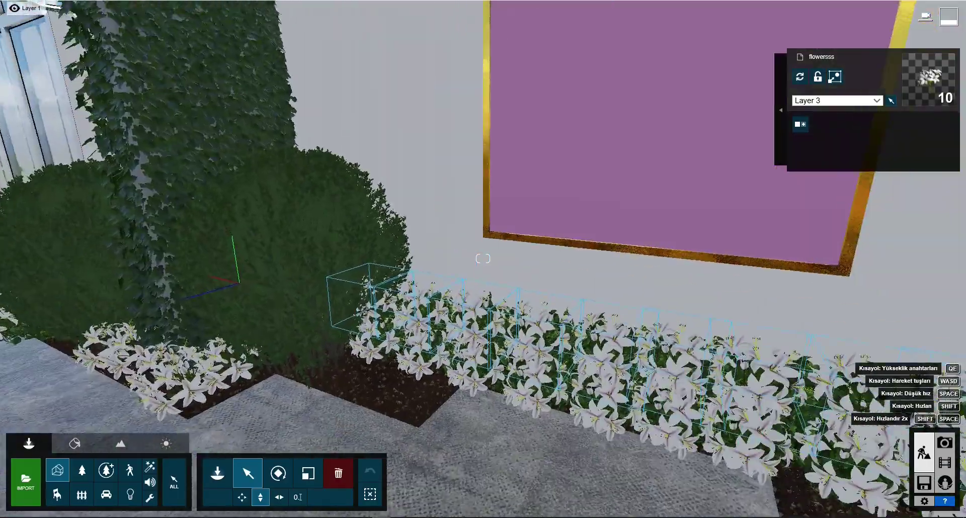
Move and copy lily clumps into the bed gaps near the boxwood bushes, including a 1.18m shift
click(279, 497)
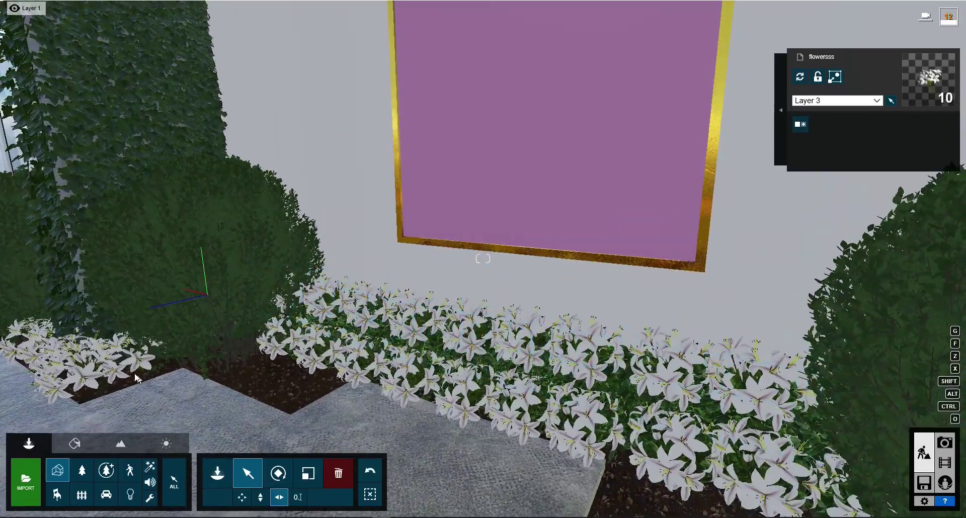
drag(397, 368, 133, 383)
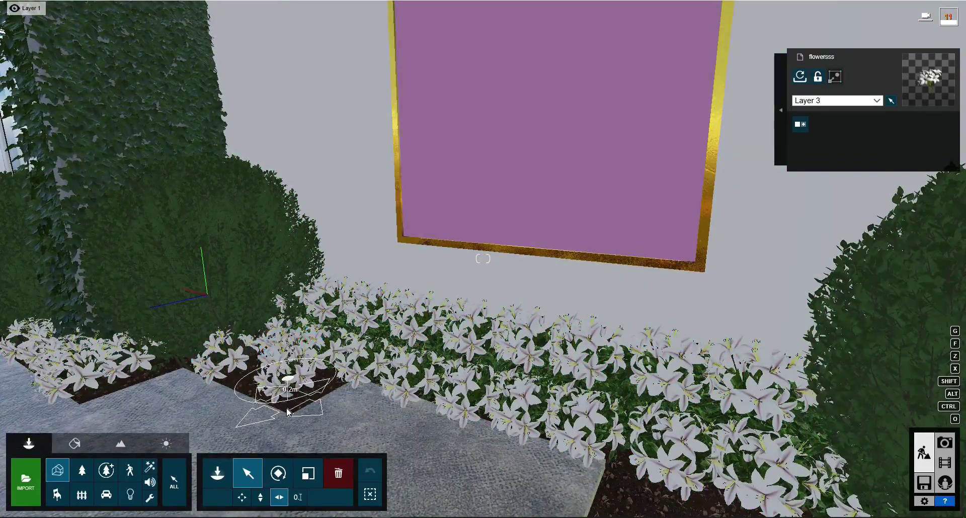
drag(267, 400, 464, 400)
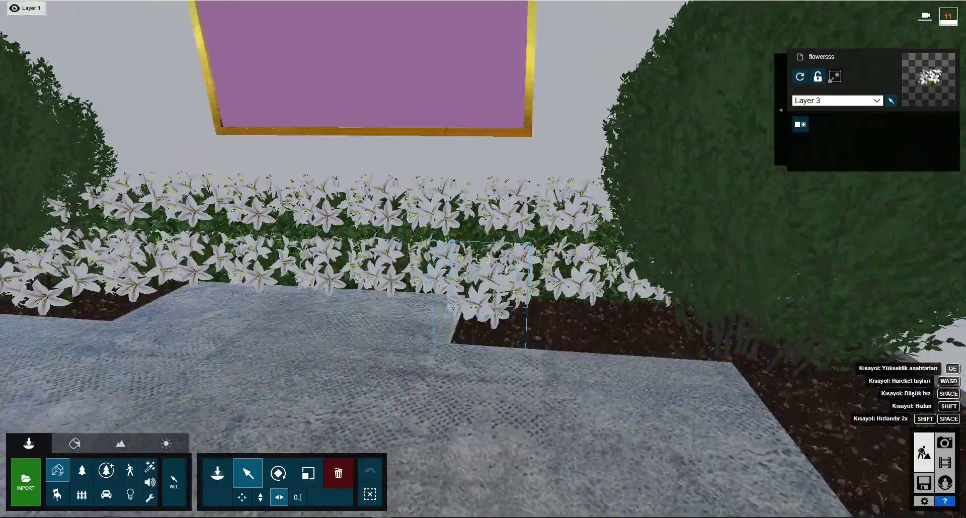
mouse_move(464, 400)
mouse_down()
mouse_move(476, 262)
mouse_move(619, 288)
mouse_move(599, 285)
mouse_up()
right_drag(598, 285, 452, 352)
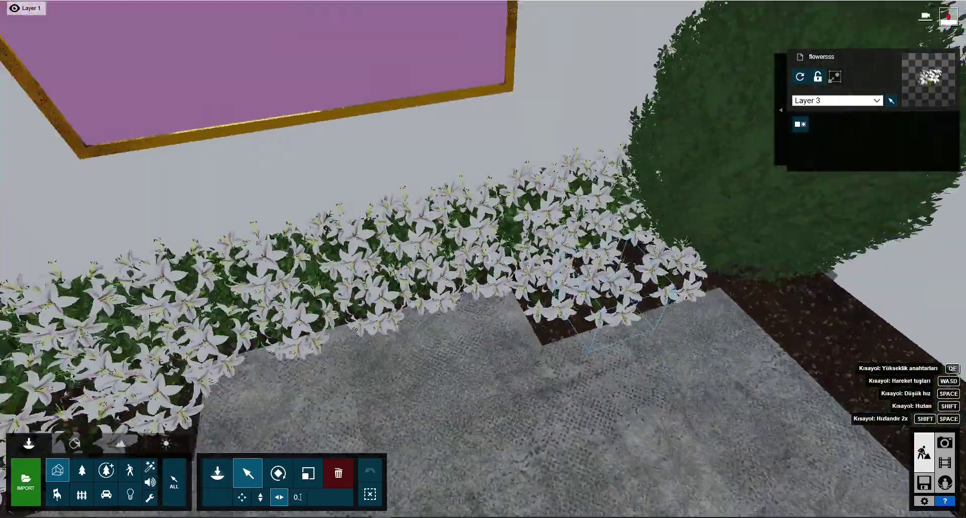
ctrl+drag(306, 323, 399, 367)
right_drag(485, 298, 355, 315)
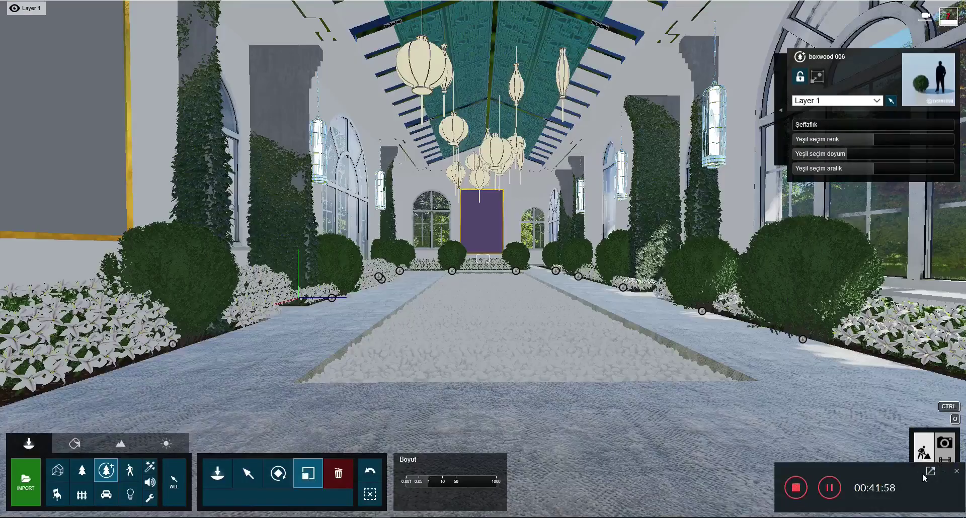
Place a flat stone from the nature library's rock category on the pebble path
click(221, 481)
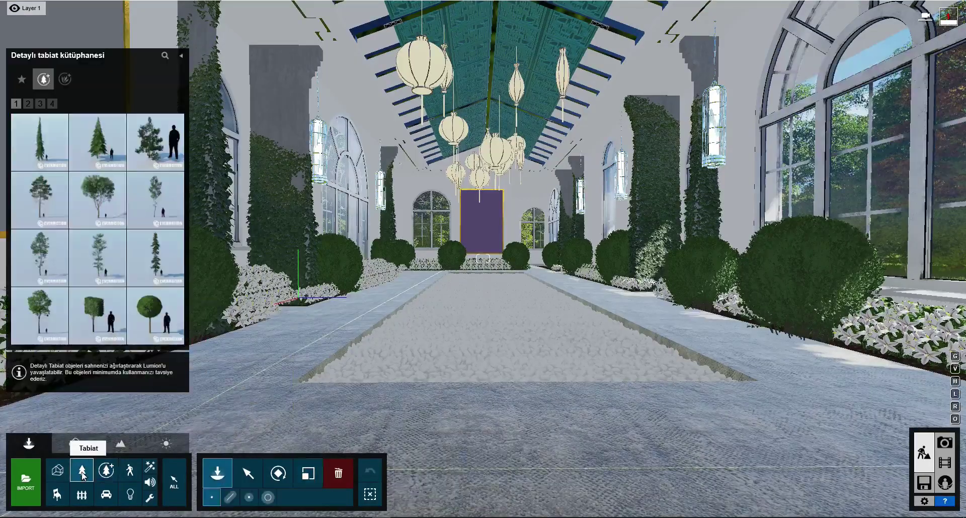
click(173, 79)
click(108, 101)
click(73, 126)
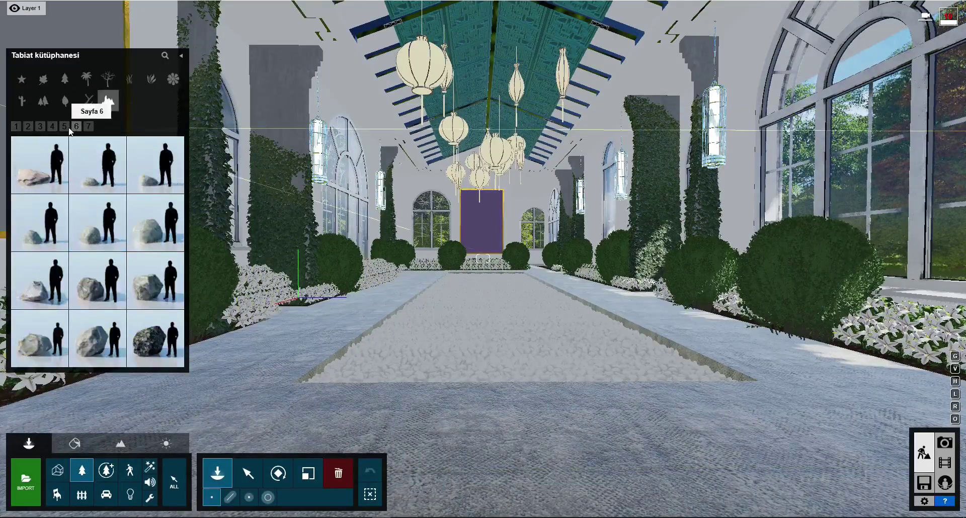
click(463, 322)
right_drag(491, 303, 491, 352)
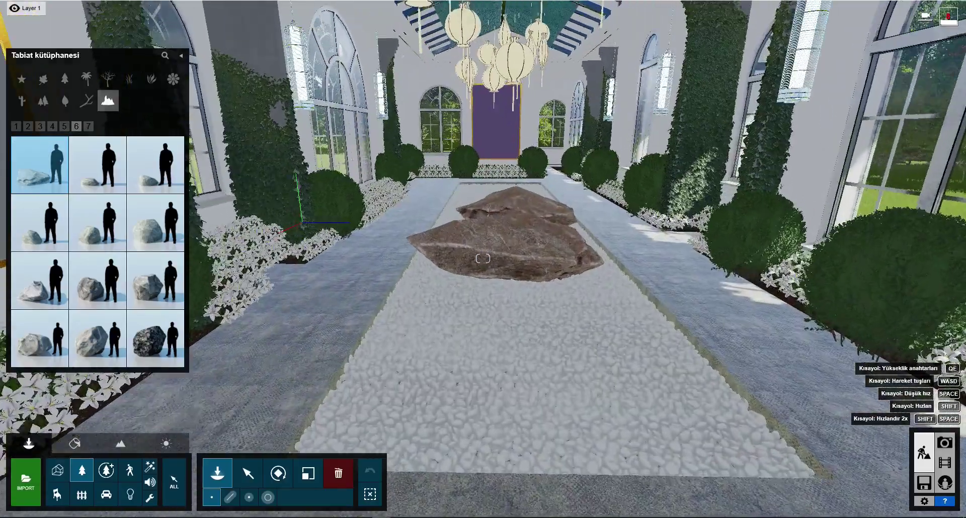
Add two more boulders and shift them up along the pebble path
click(64, 126)
click(172, 341)
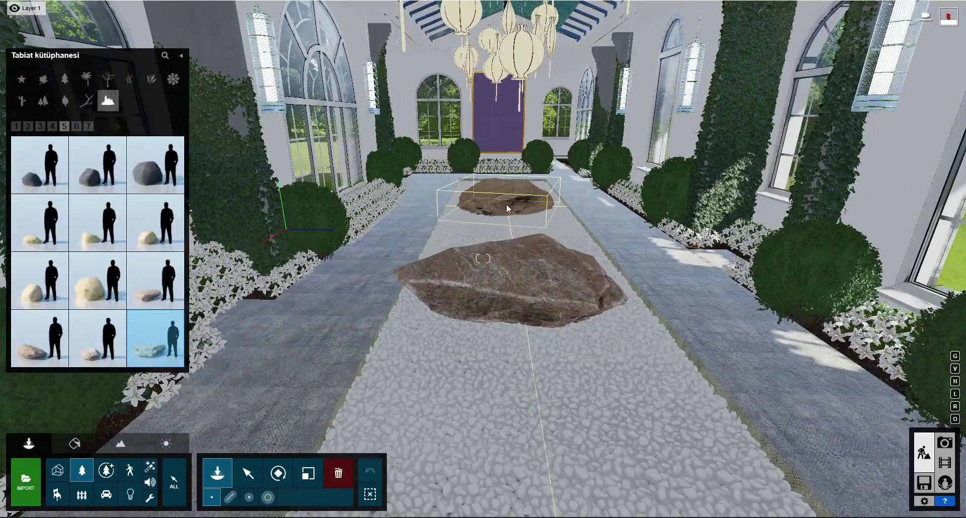
click(514, 424)
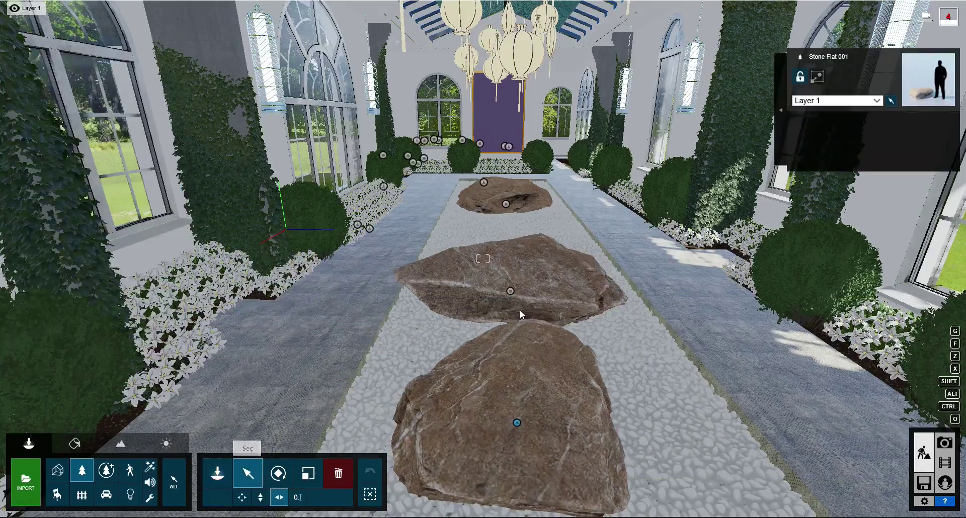
drag(520, 310, 519, 257)
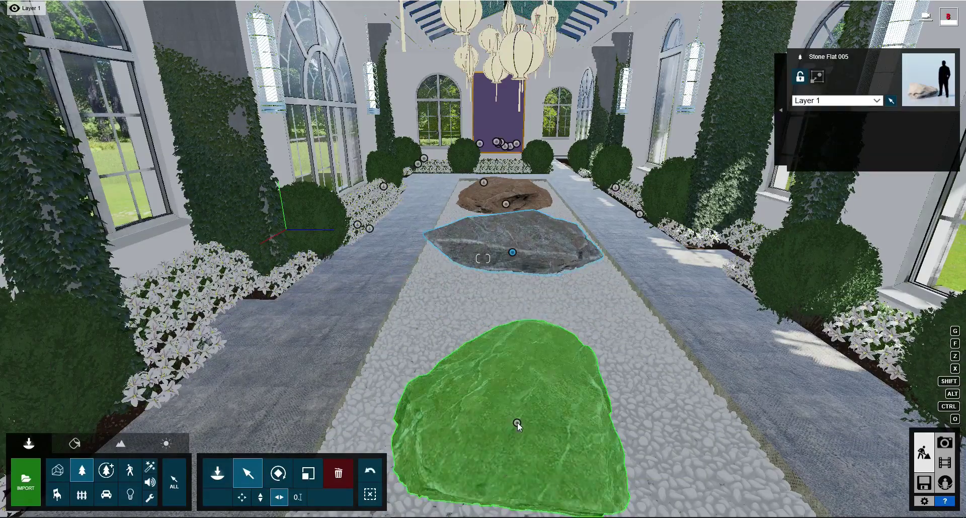
drag(517, 420, 517, 388)
Browse the forest floor category pages for a suitable log
click(82, 470)
click(86, 100)
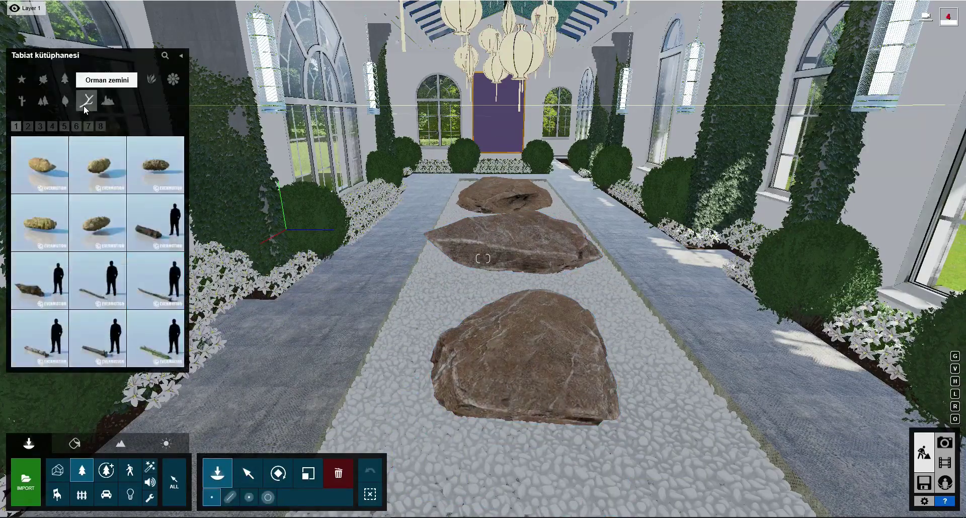
click(156, 280)
click(28, 126)
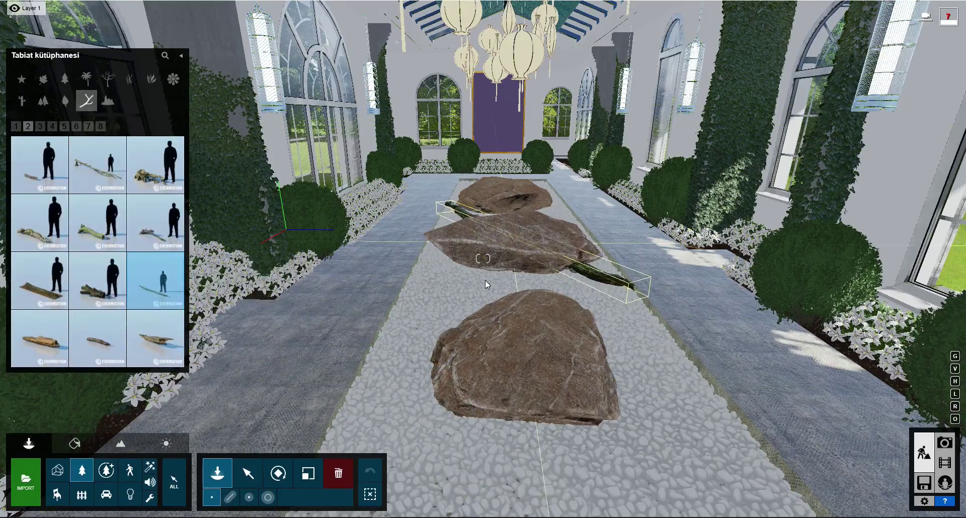
click(16, 128)
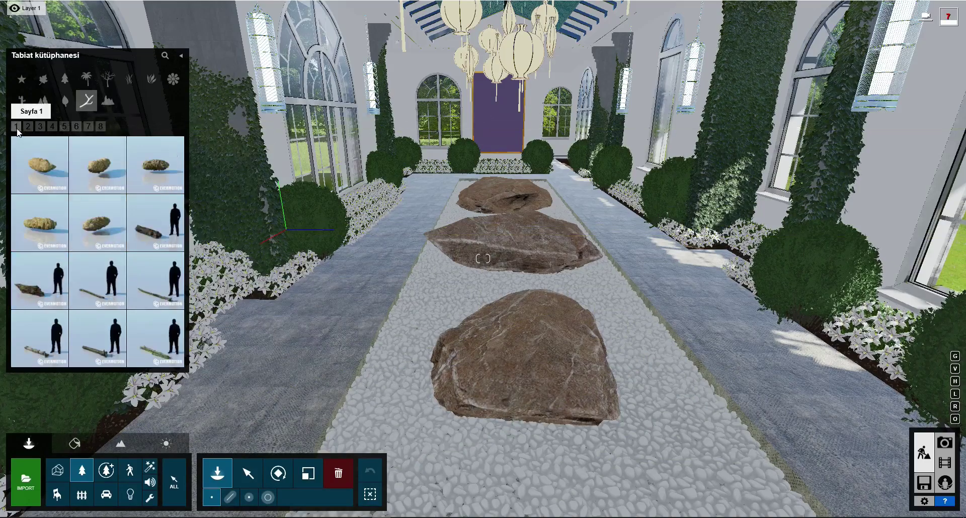
click(89, 126)
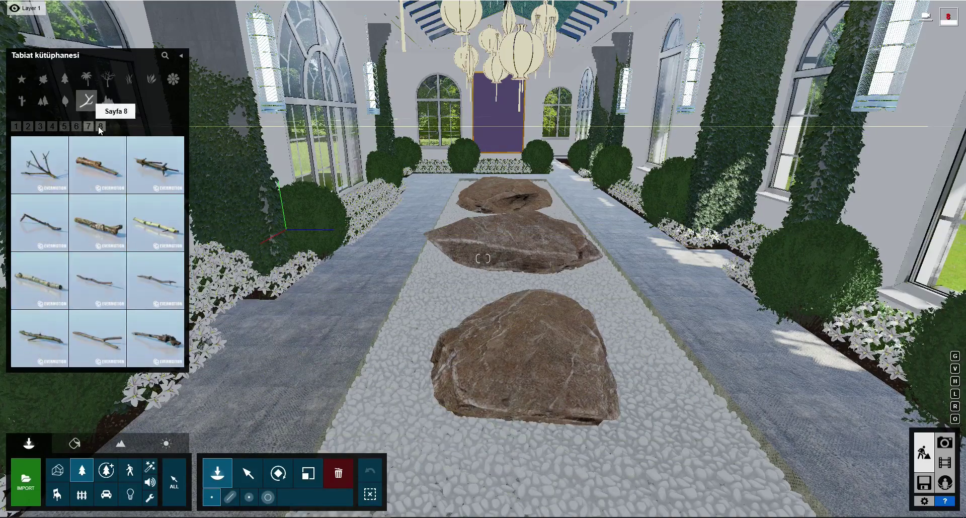
click(79, 126)
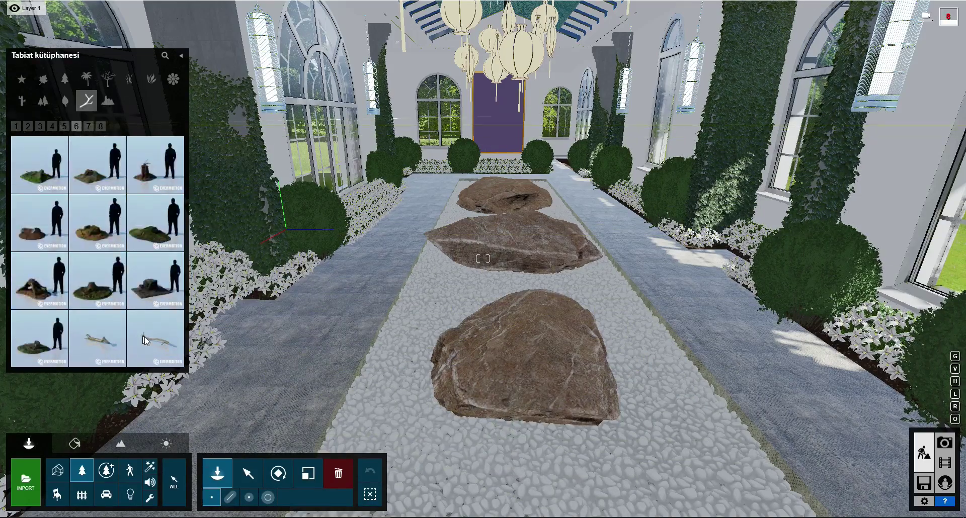
click(41, 126)
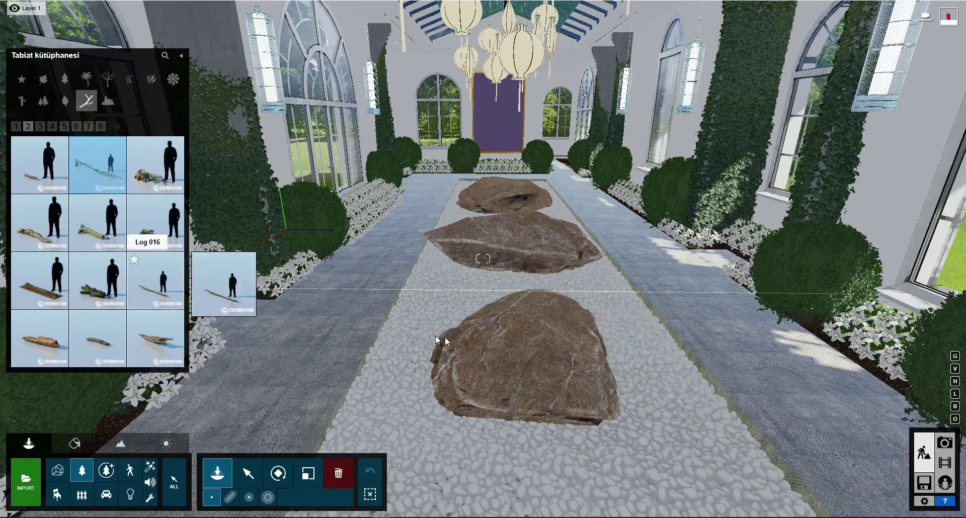
Try several logs and place the long branching log on the path
click(155, 280)
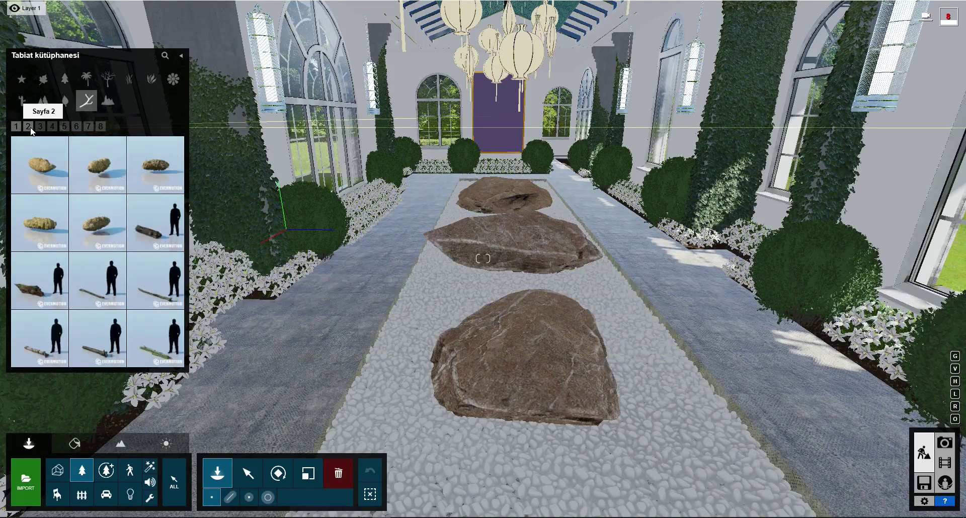
click(53, 126)
click(77, 127)
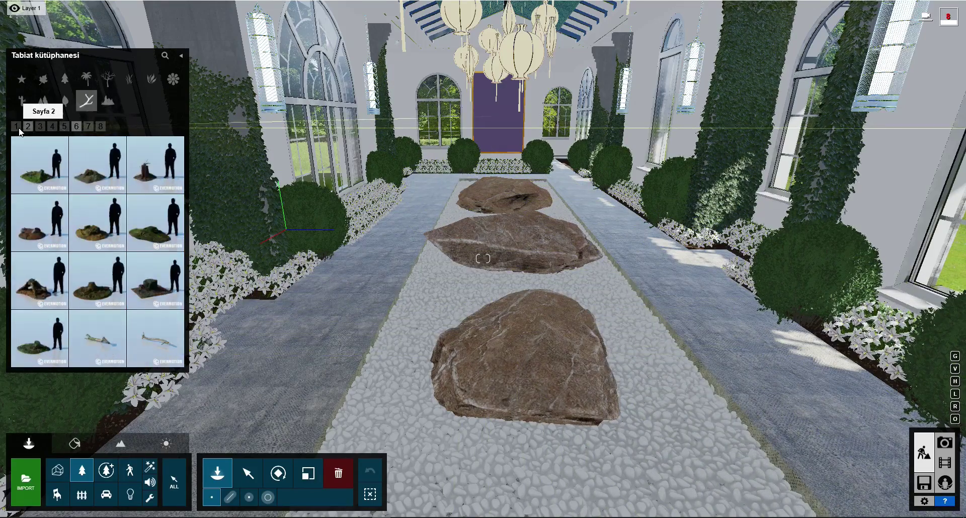
click(155, 291)
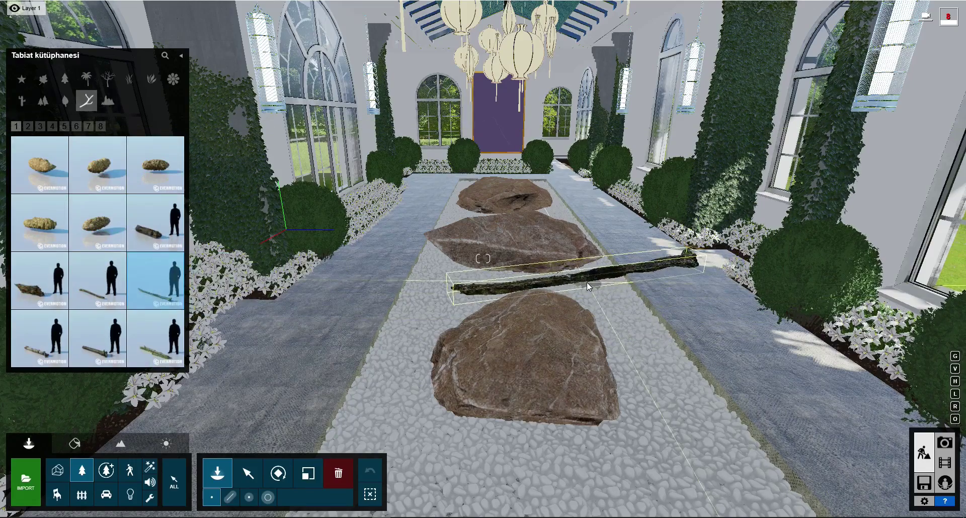
click(40, 337)
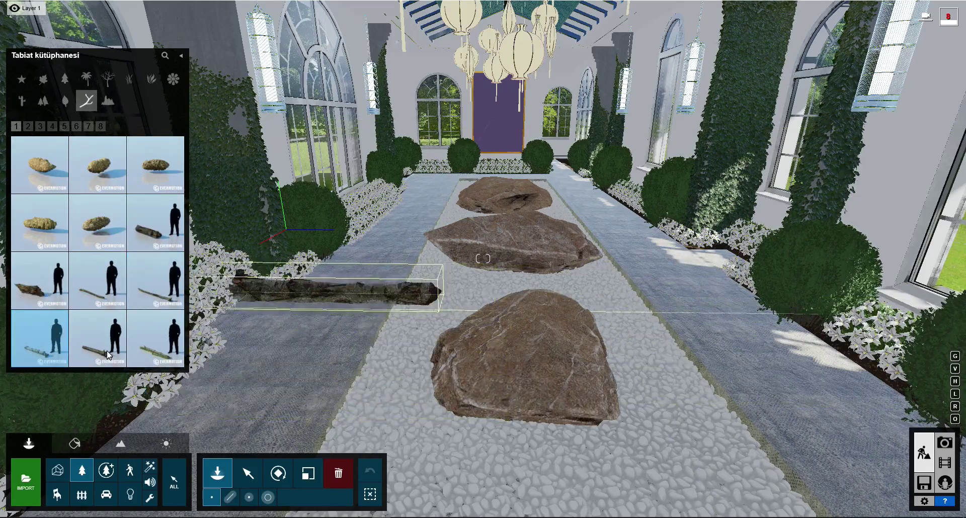
click(150, 342)
click(28, 127)
click(97, 164)
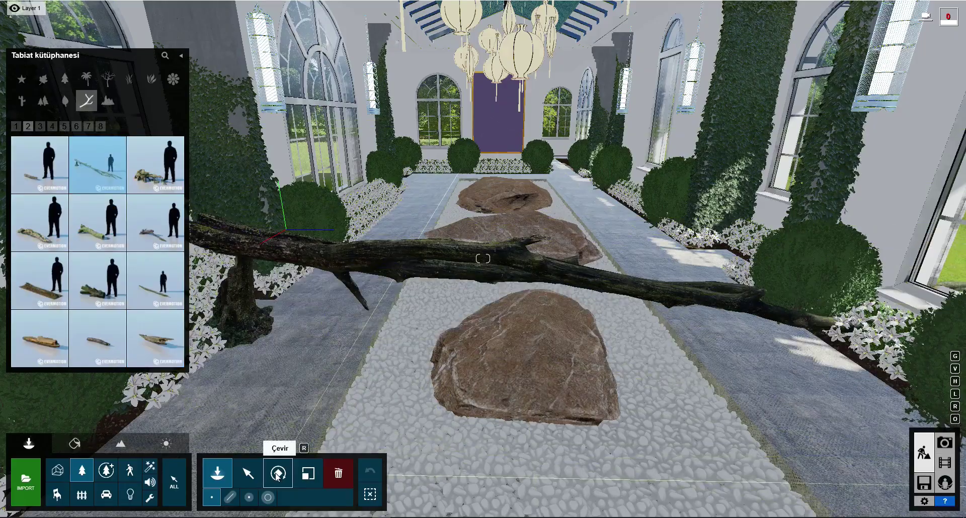
Rotate the log to lie along the path and move it down the corridor
click(276, 476)
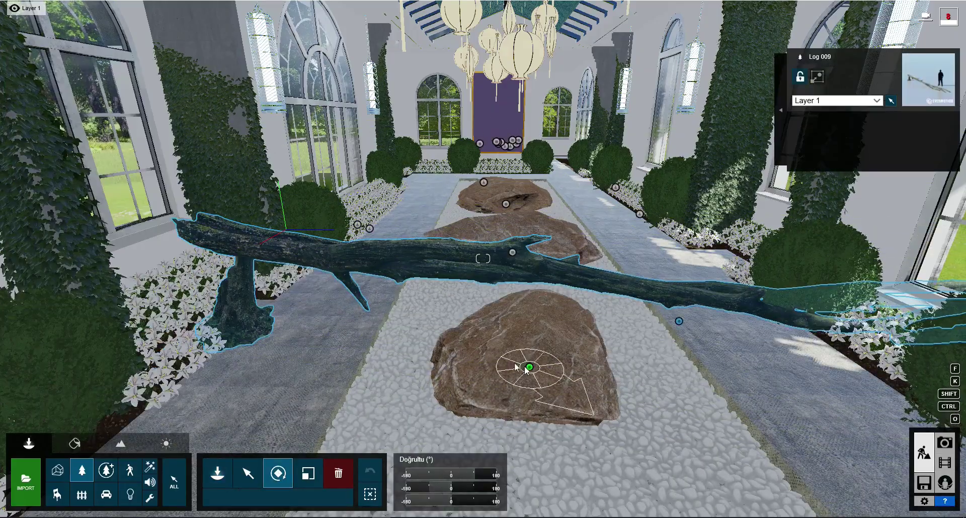
right_drag(524, 370, 476, 263)
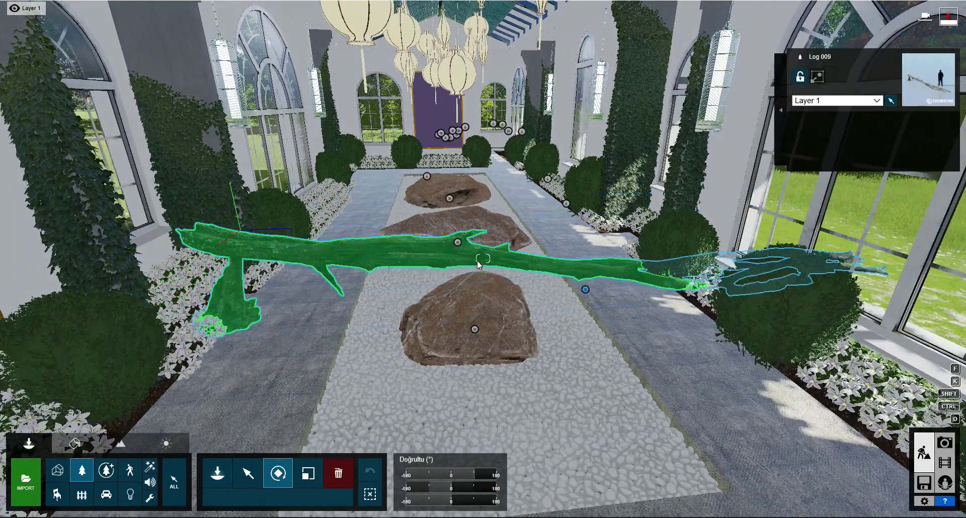
drag(451, 475, 457, 468)
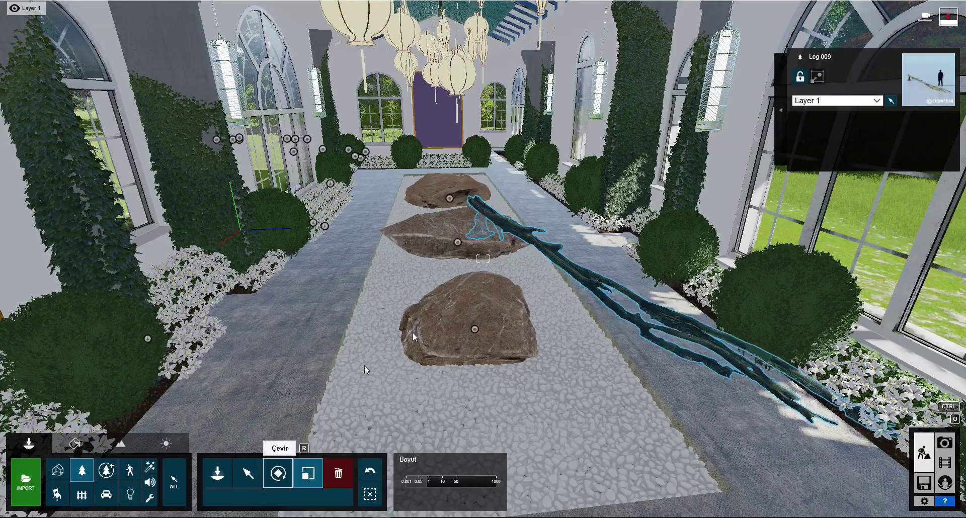
key(m)
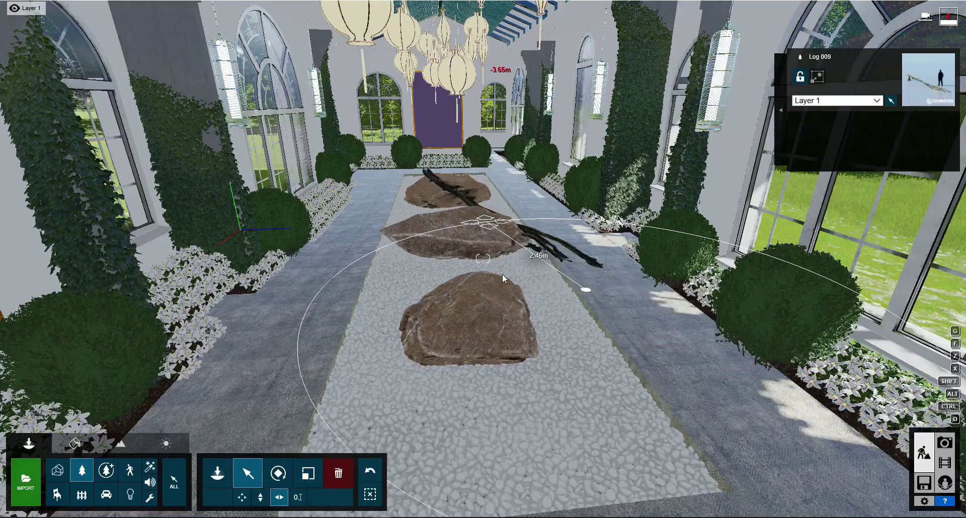
right_drag(503, 278, 452, 275)
key(r)
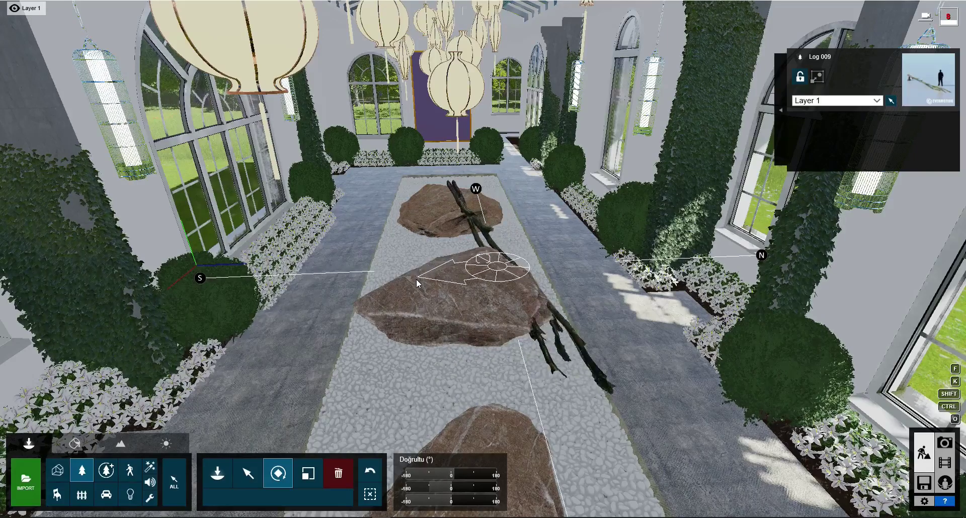
key(m)
key(h)
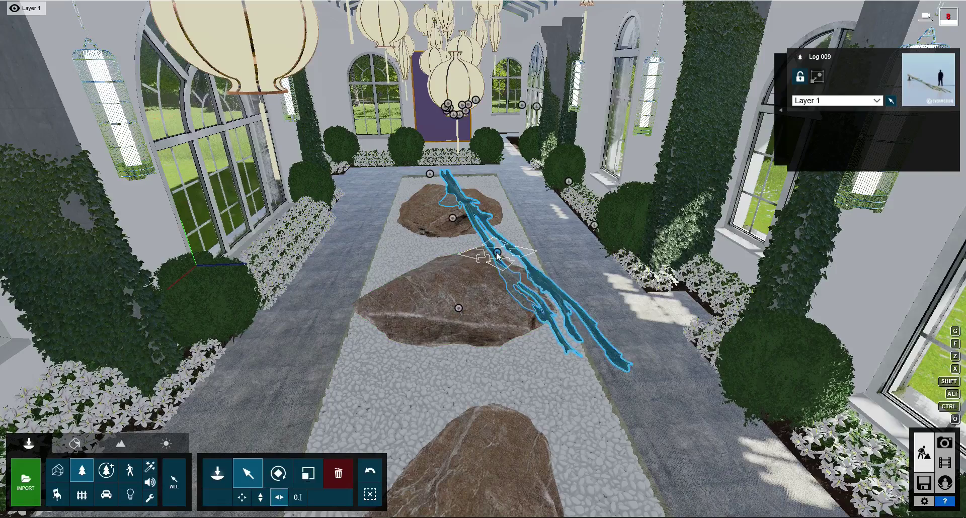
mouse_move(470, 253)
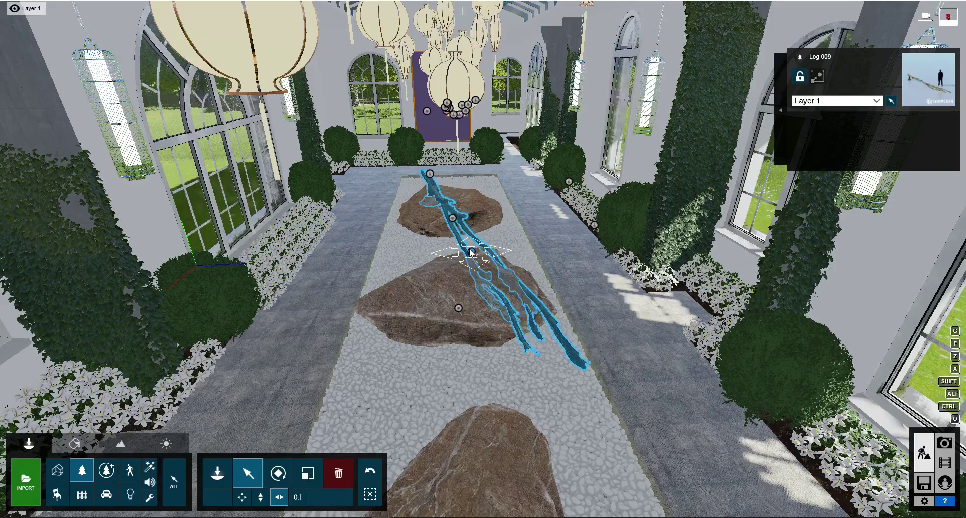
key(r)
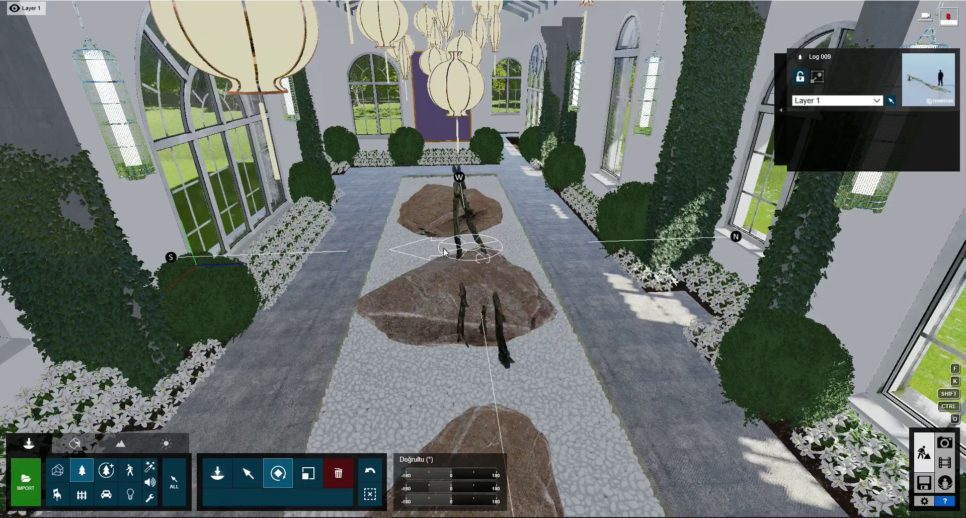
key(m)
drag(437, 280, 418, 292)
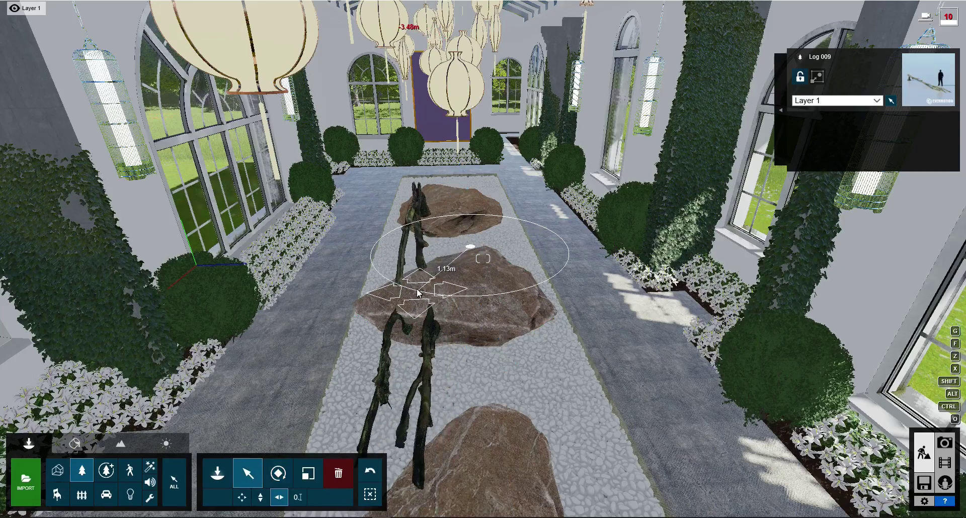
Sink the middle stone into the gravel and lower the log onto the rocks
key(r)
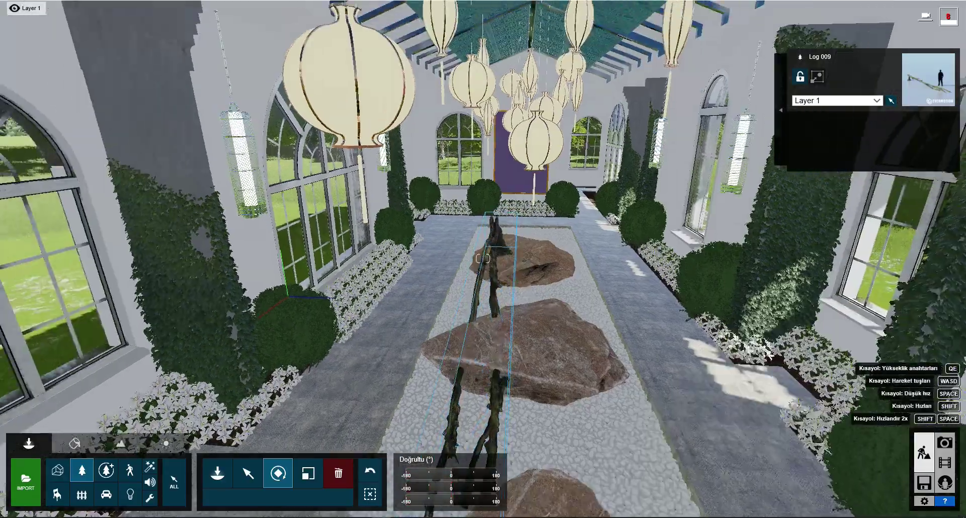
right_drag(456, 395, 455, 395)
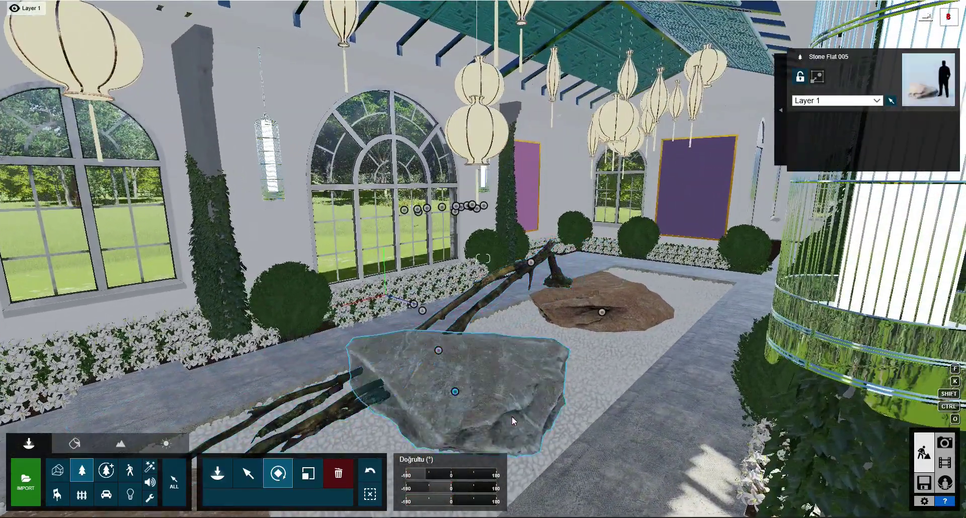
click(455, 395)
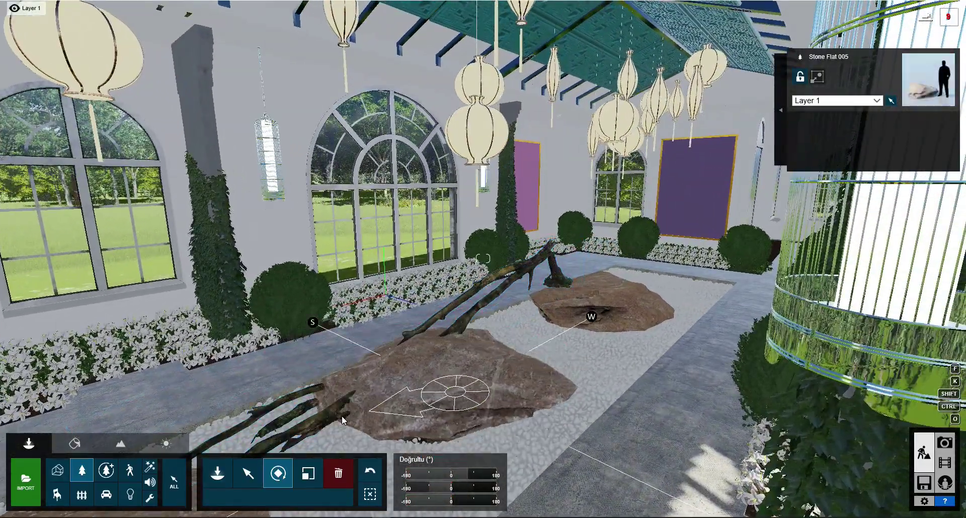
click(248, 474)
drag(455, 391, 459, 403)
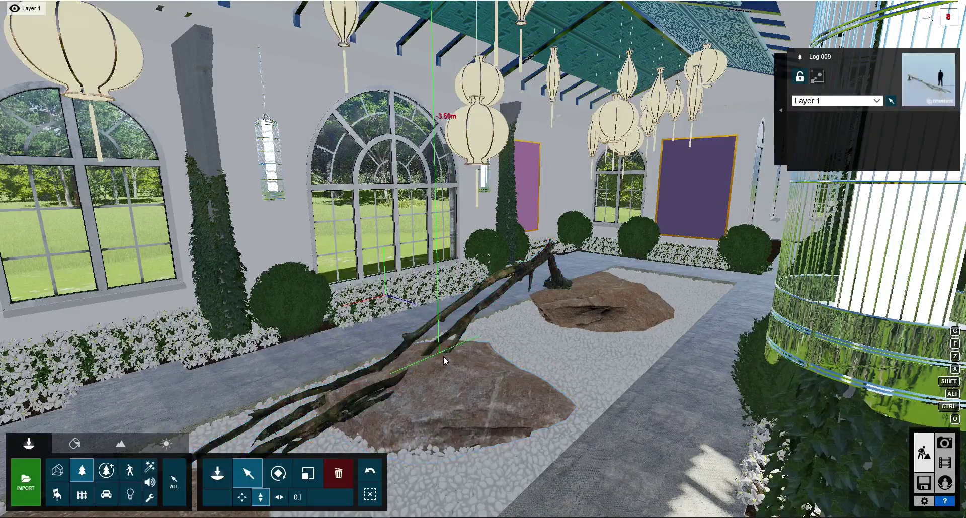
drag(441, 355, 473, 394)
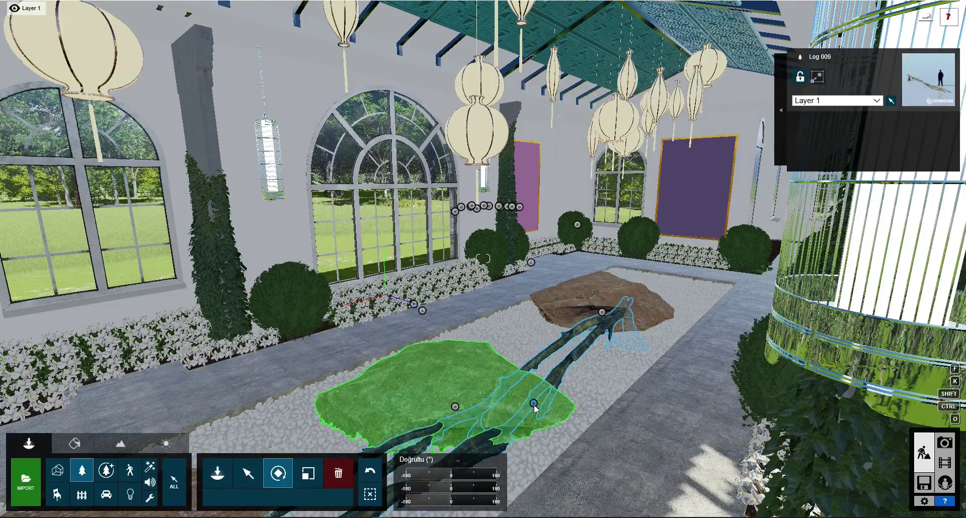
click(248, 474)
drag(533, 406, 532, 393)
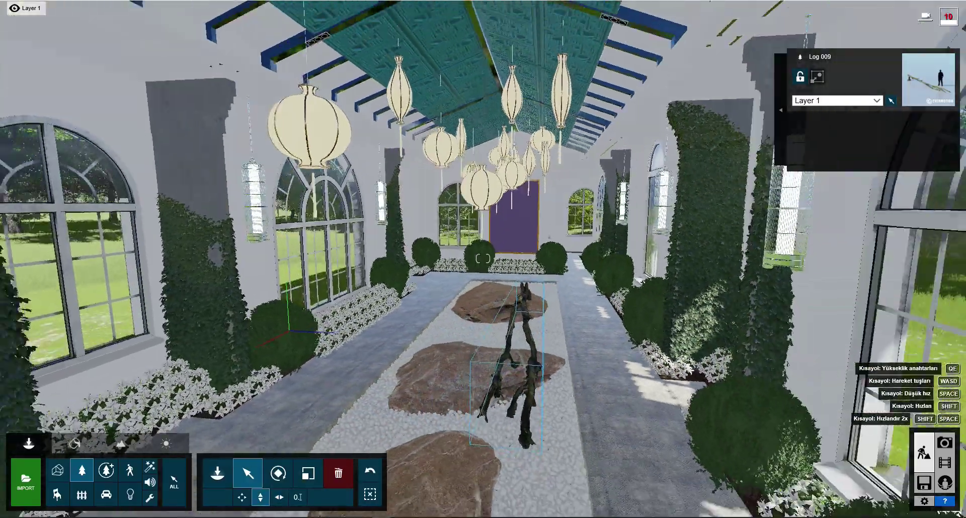
right_drag(532, 394, 126, 466)
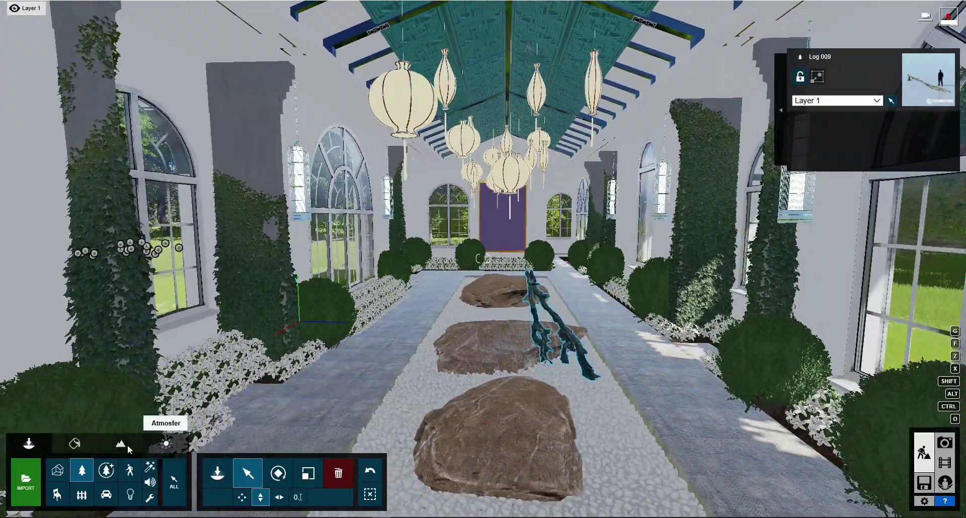
Place a water plane over the corridor floor with the Landscape water tool
click(121, 444)
click(65, 475)
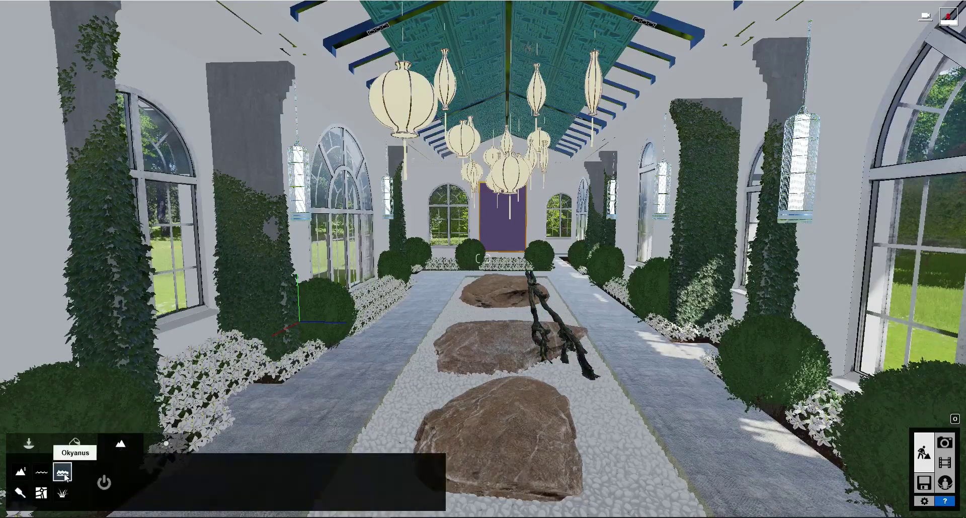
click(39, 476)
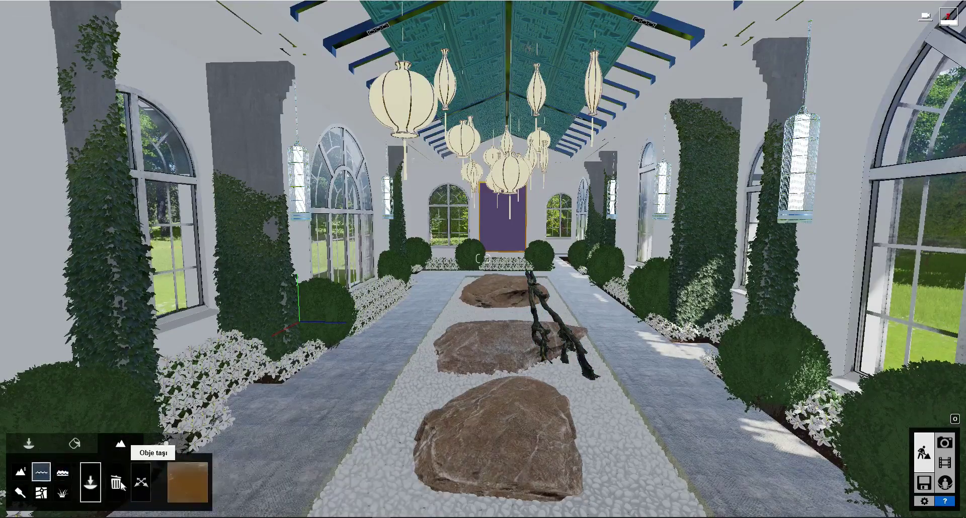
click(314, 440)
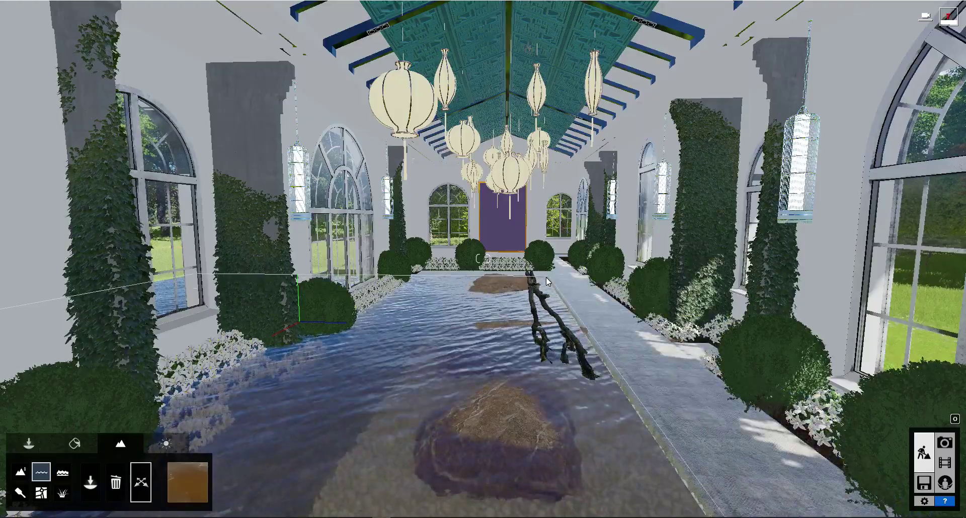
right_drag(545, 277, 610, 384)
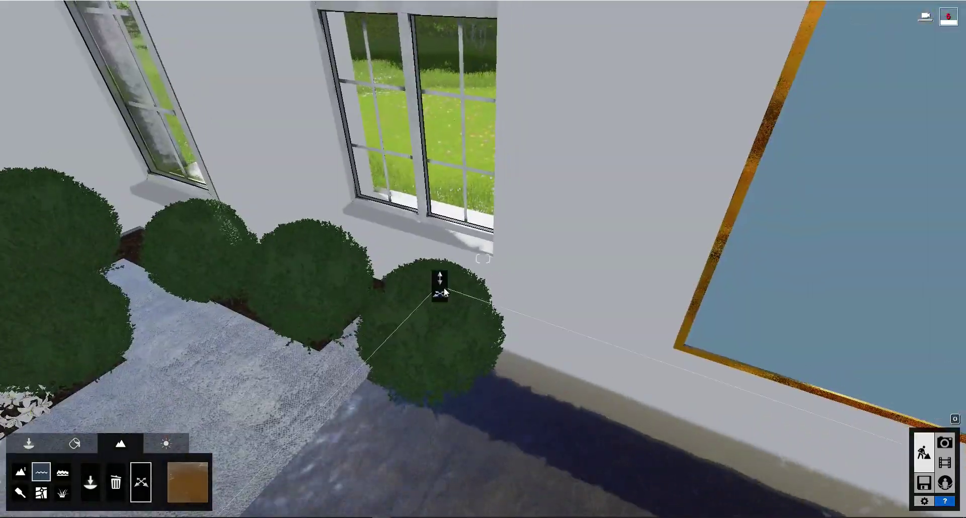
right_drag(444, 288, 516, 283)
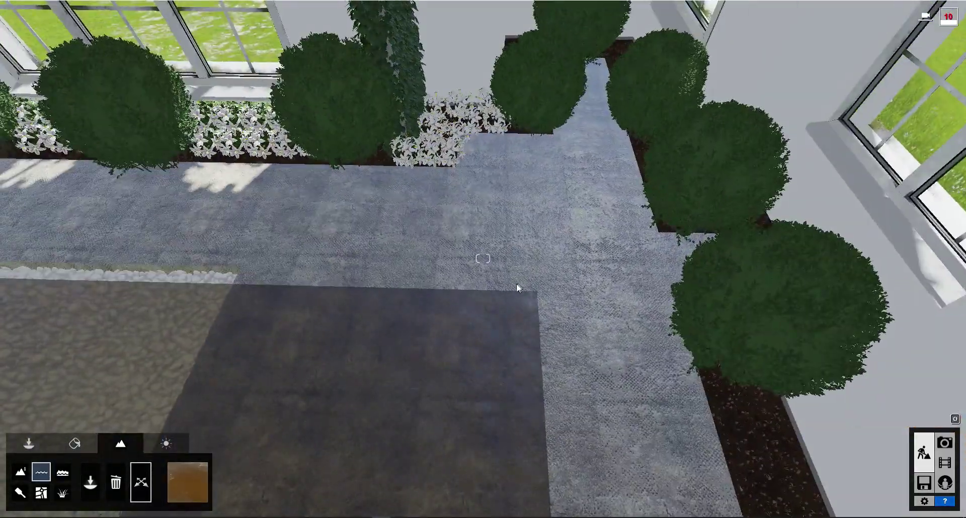
scroll(575, 331, down, 2)
mouse_move(565, 323)
right_down()
mouse_move(556, 345)
mouse_move(725, 374)
right_up()
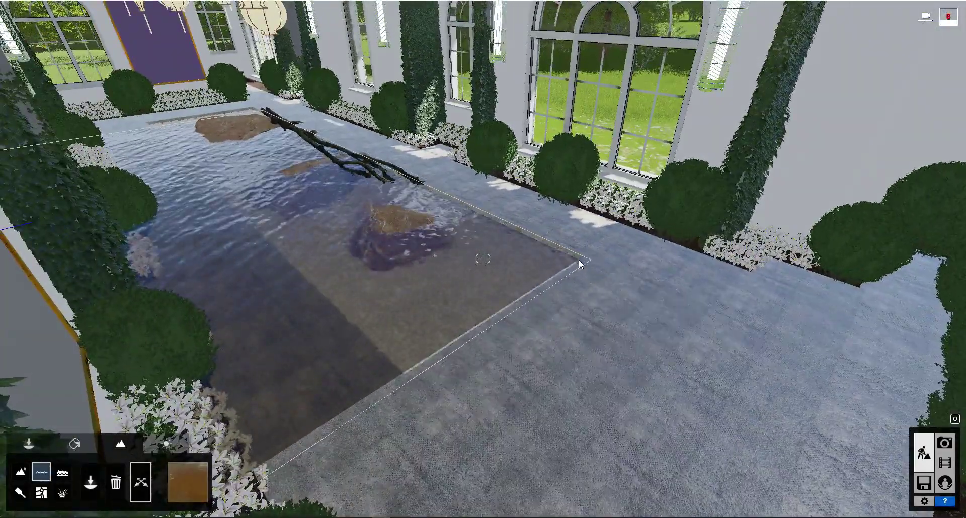
right_drag(579, 258, 378, 180)
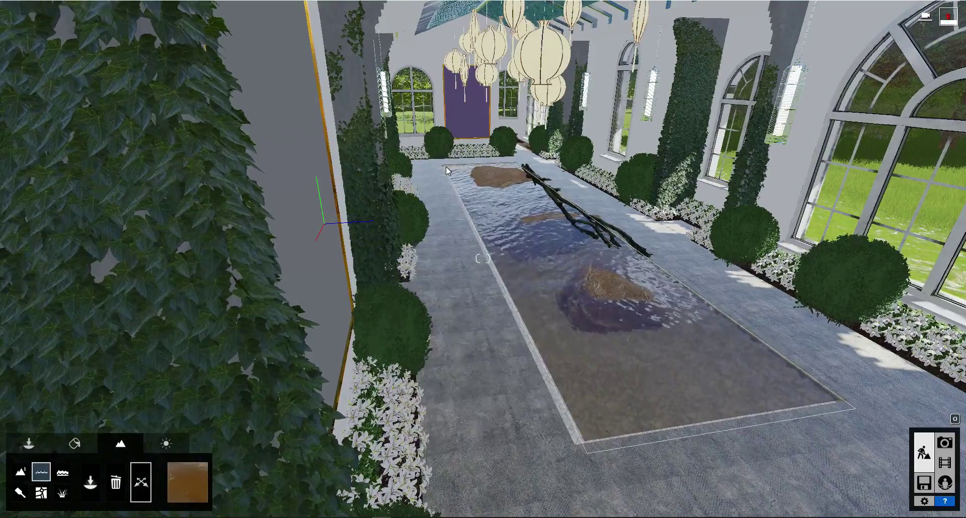
Resize the water to the pebble path edges and lower it toward the pebbles
drag(446, 166, 442, 167)
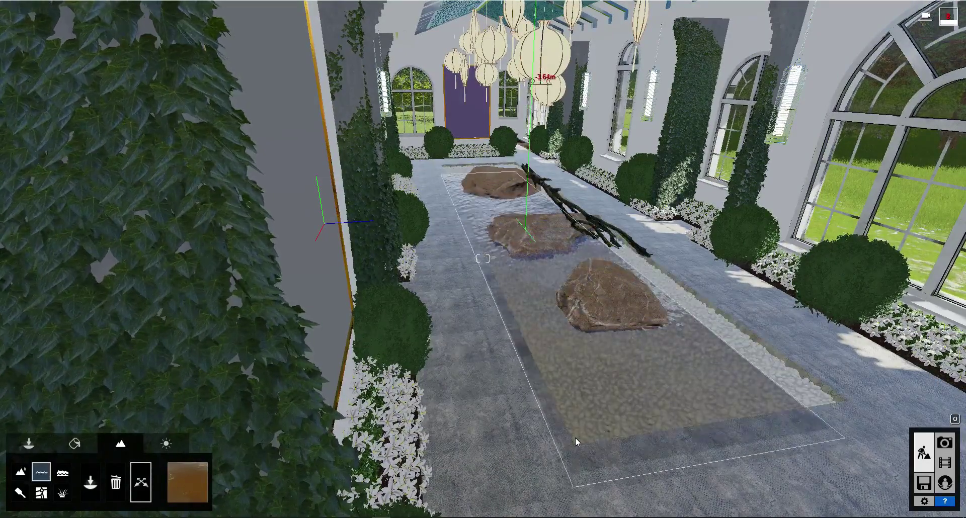
right_drag(575, 437, 573, 352)
scroll(651, 388, down, 5)
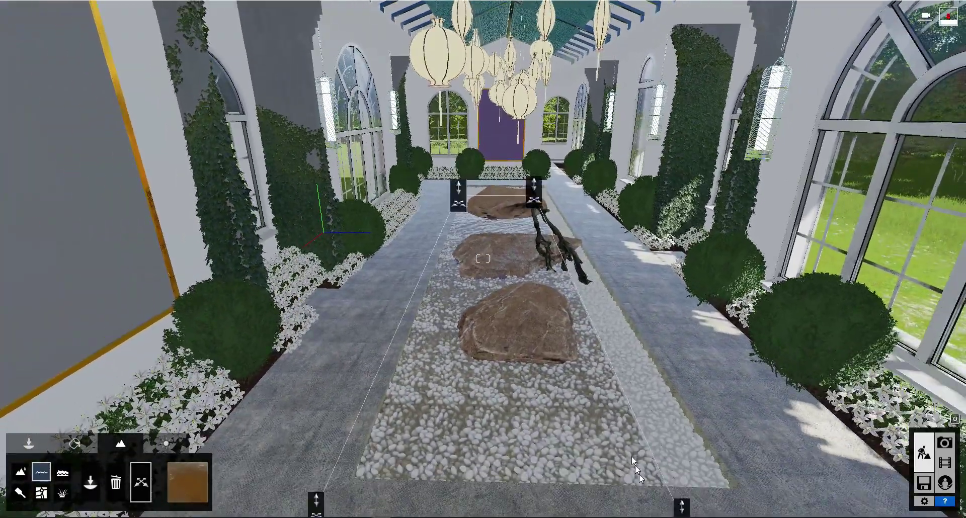
right_drag(682, 512, 351, 486)
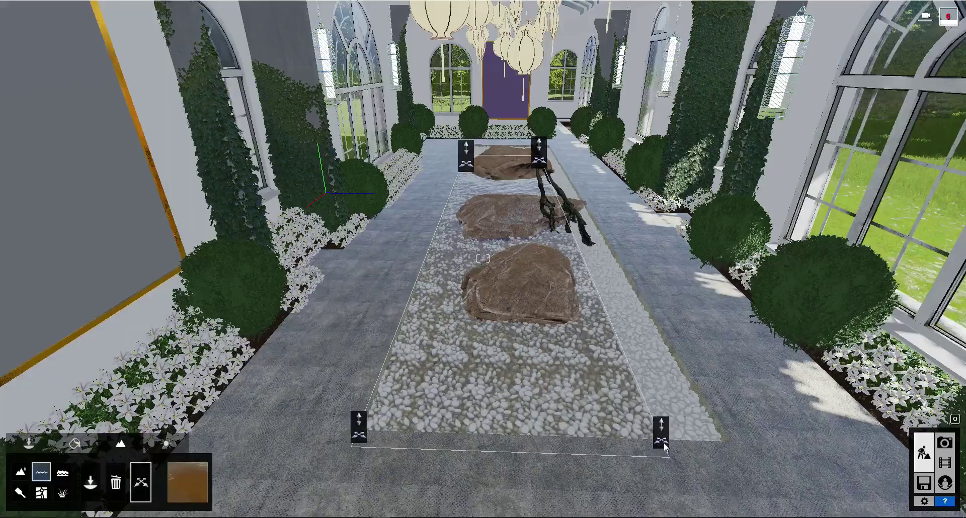
drag(662, 442, 726, 451)
right_drag(738, 450, 653, 483)
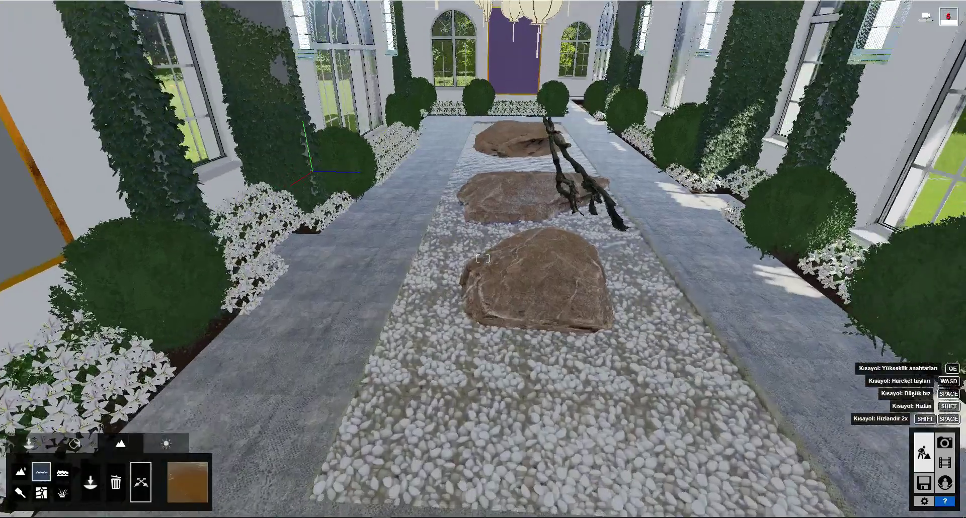
key(s)
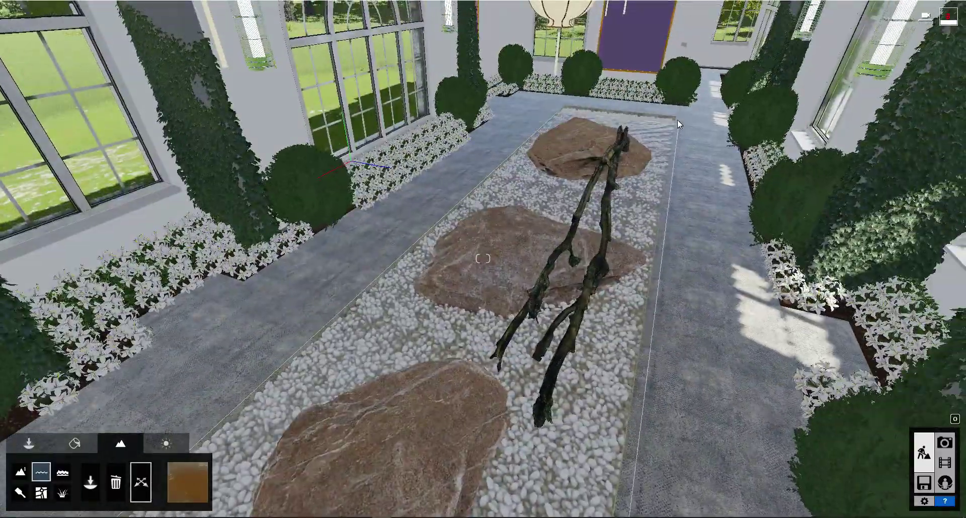
right_drag(677, 117, 674, 90)
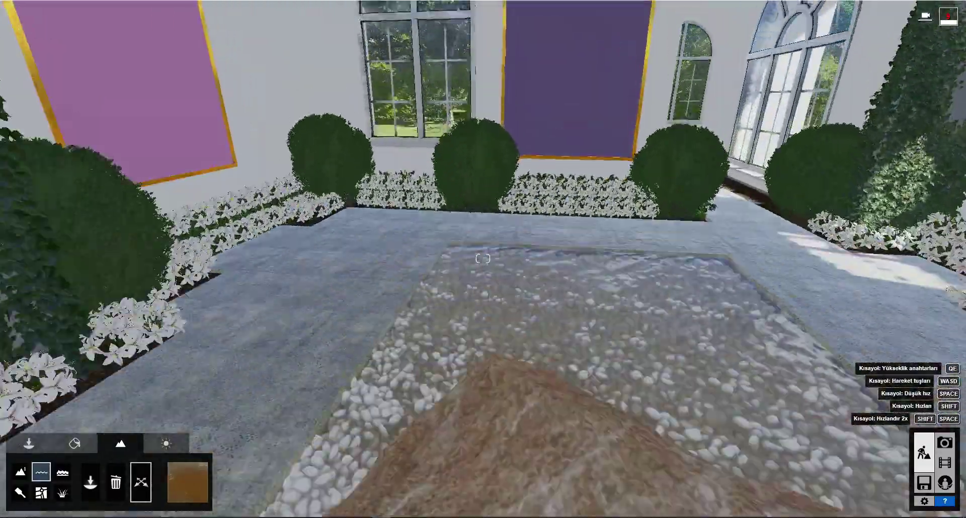
mouse_move(490, 216)
right_down()
mouse_move(489, 245)
mouse_move(287, 230)
right_up()
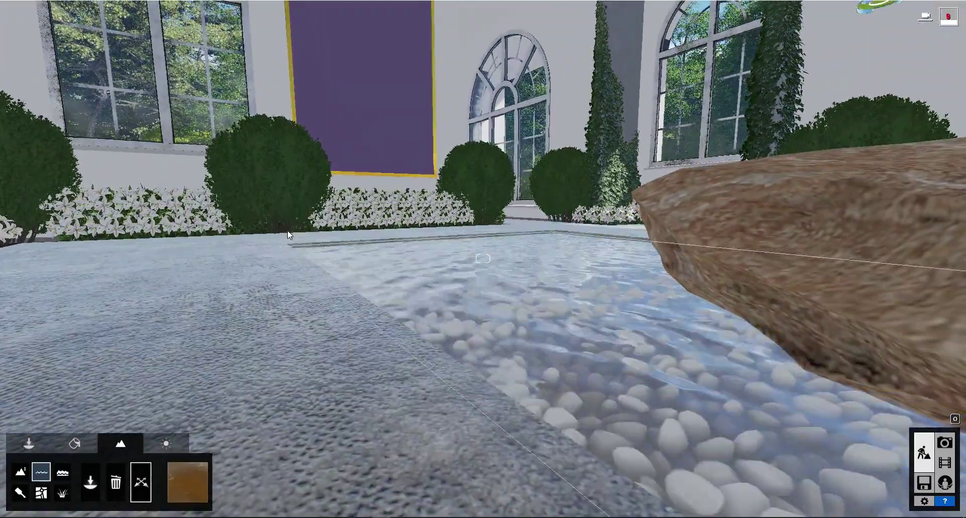
Try clear blue, murky grey and pale pebble-clear water types on the pool
click(187, 482)
click(210, 352)
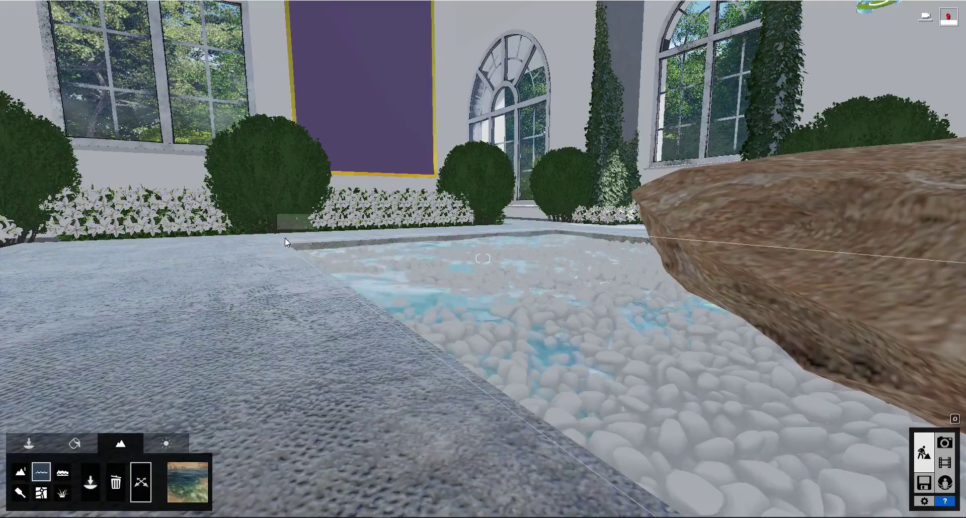
click(189, 485)
click(347, 424)
click(188, 481)
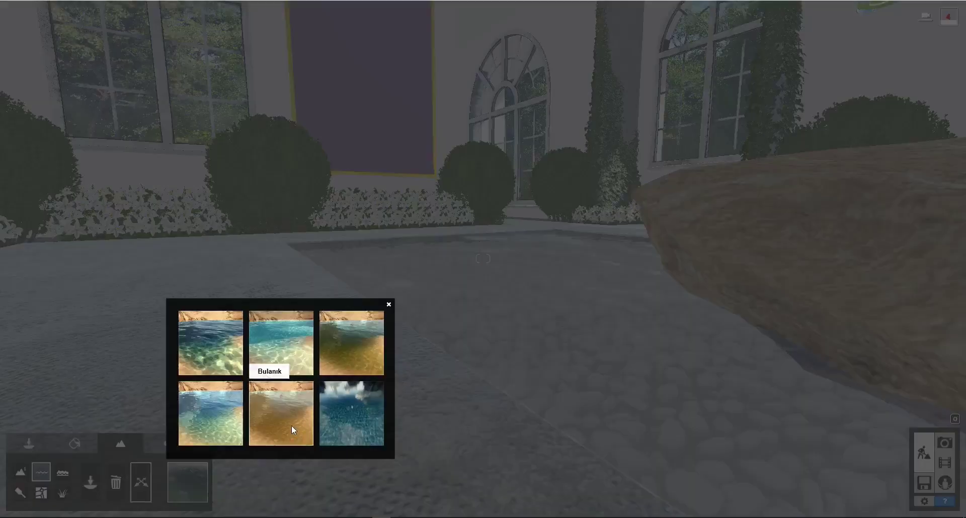
click(221, 426)
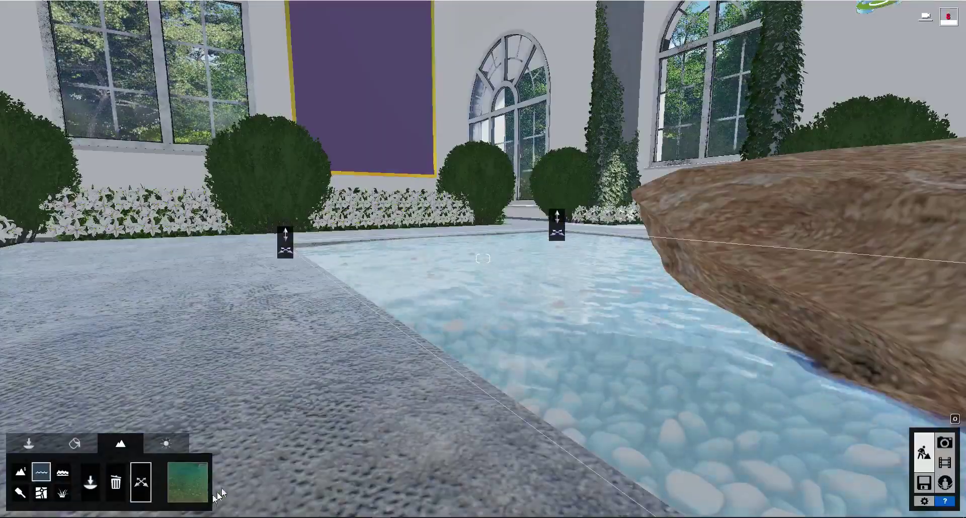
click(188, 481)
click(360, 342)
key(w)
key(s)
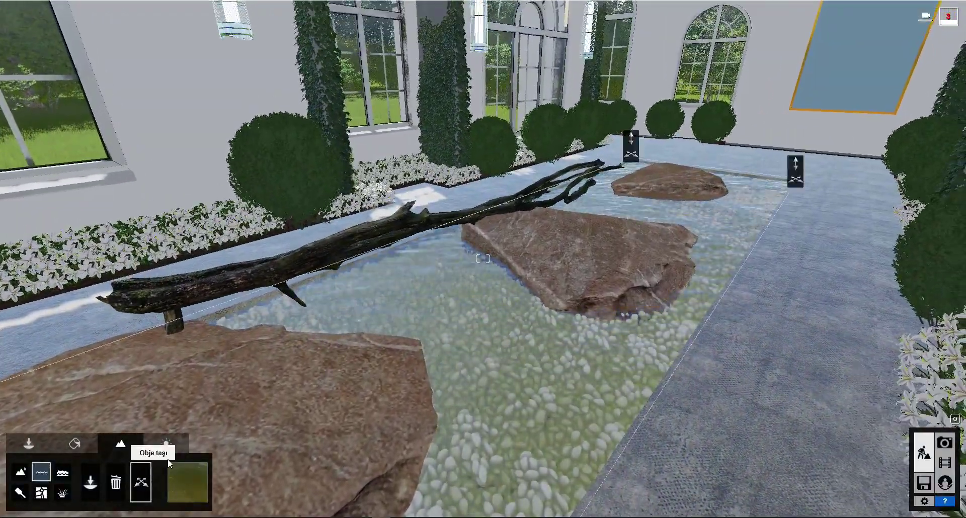
Settle on the olive-tinted clear water type and check the pool and log
click(191, 473)
click(224, 424)
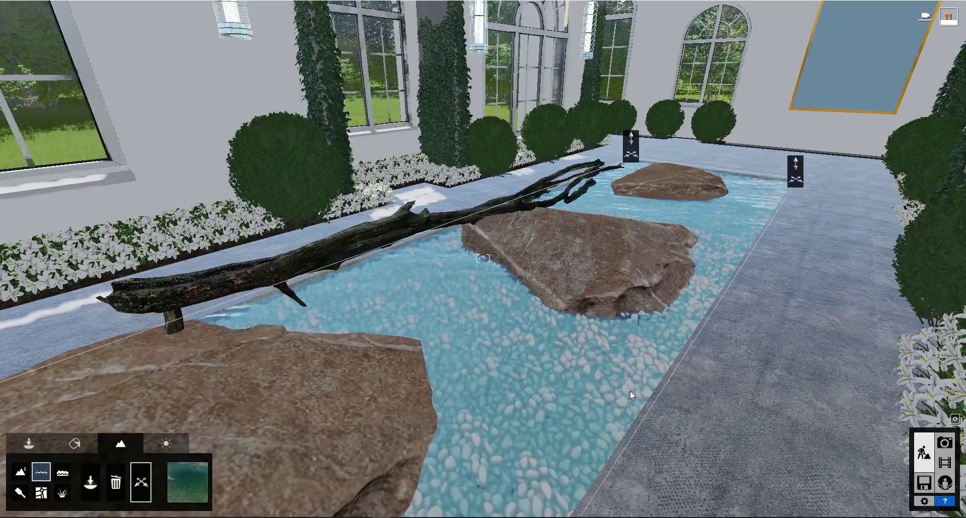
key(s)
click(188, 481)
click(357, 352)
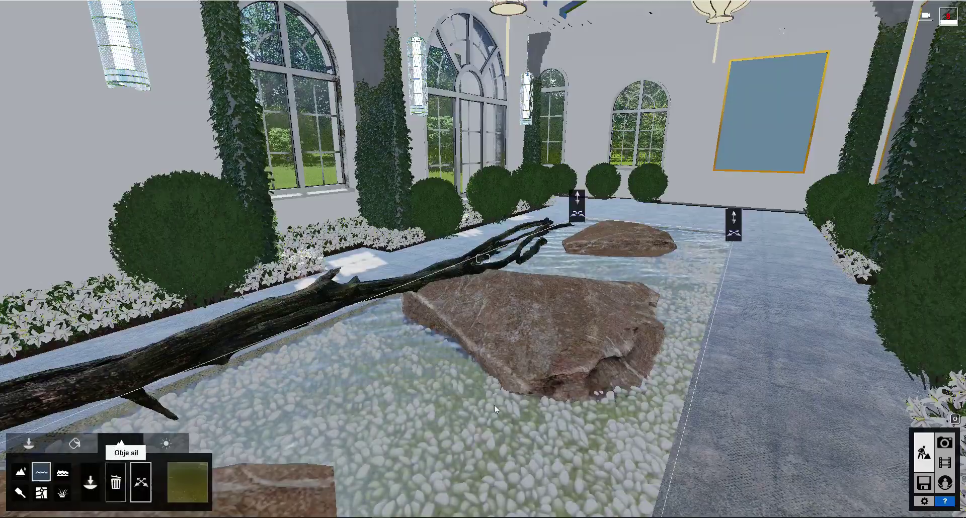
right_drag(494, 404, 246, 372)
key(w)
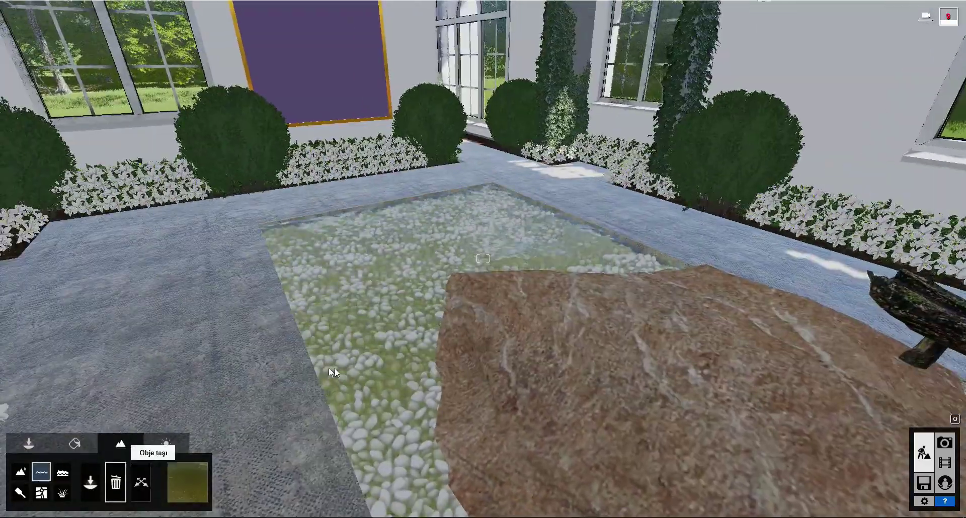
key(s)
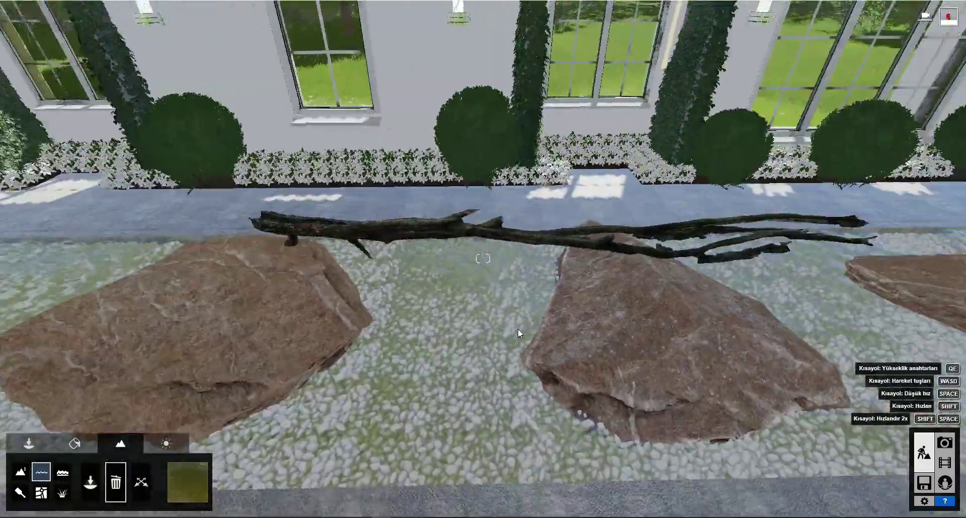
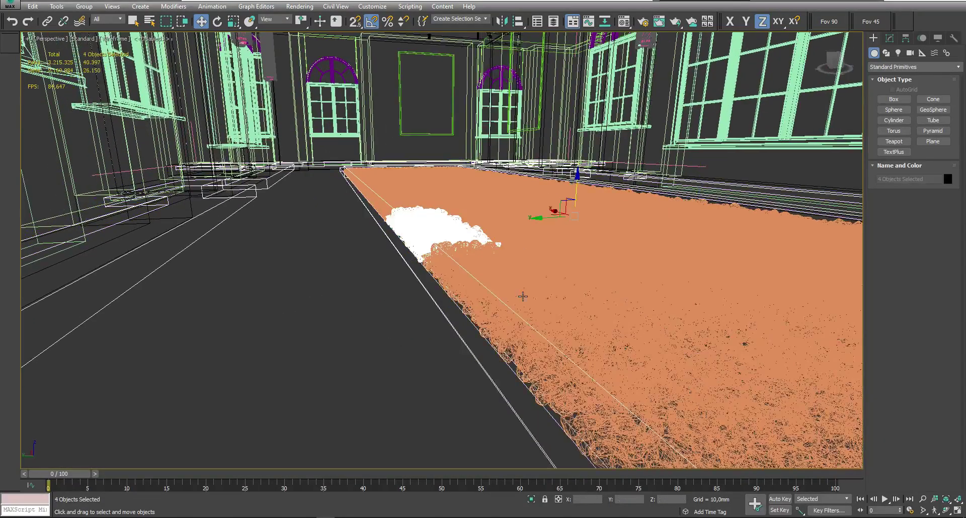
Add an Edit Poly modifier to the green petal plane and select one of its edges
scroll(436, 317, down, 5)
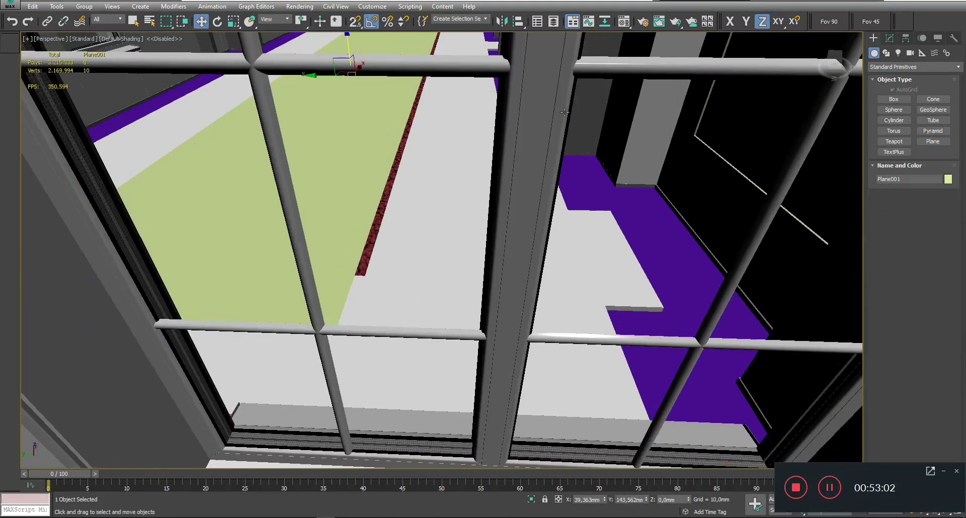
click(889, 38)
click(887, 83)
key(z)
alt+middle_drag(359, 81, 454, 150)
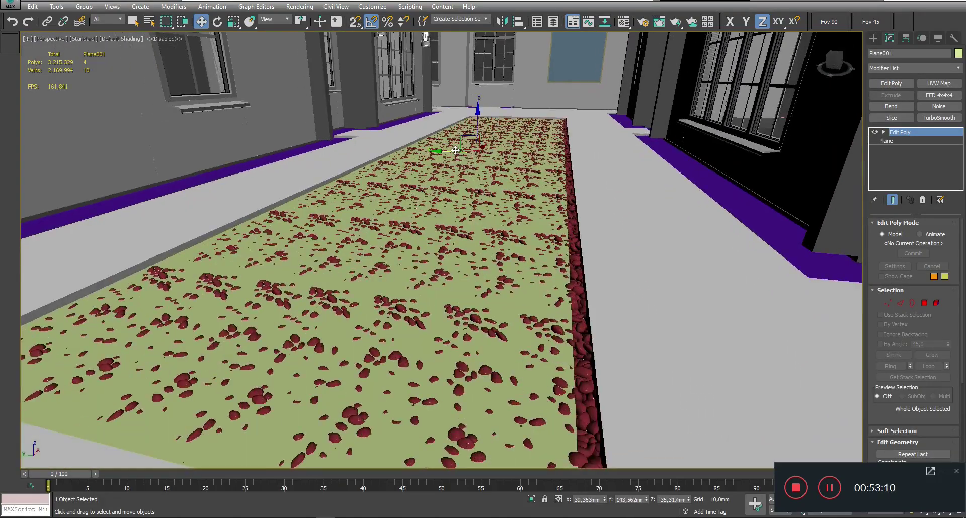
key(2)
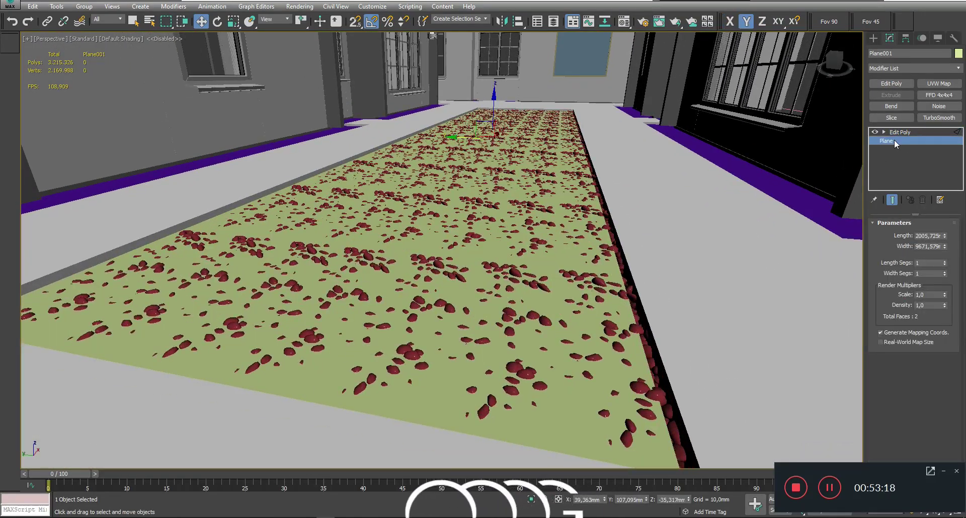
click(900, 131)
Return to object level and export the plane as an FBX into the coridor folder
mouse_move(334, 292)
alt+middle_down()
mouse_move(279, 289)
mouse_move(483, 184)
alt+middle_up()
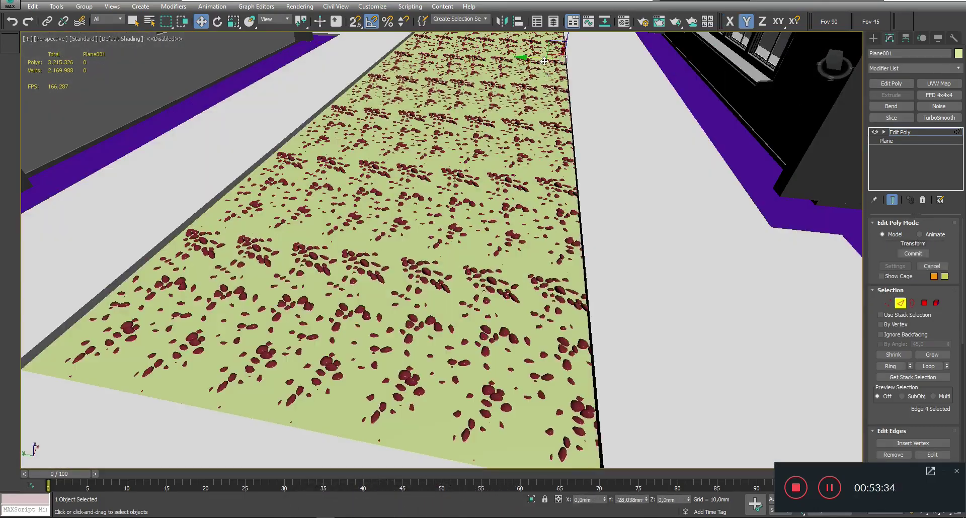
scroll(518, 331, down, 2)
scroll(518, 334, down, 1)
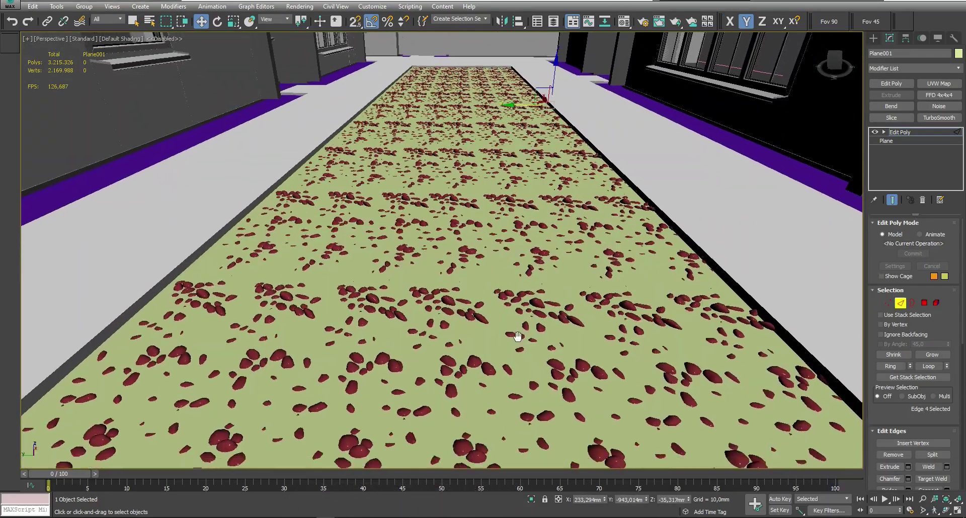
scroll(497, 404, down, 1)
key(2)
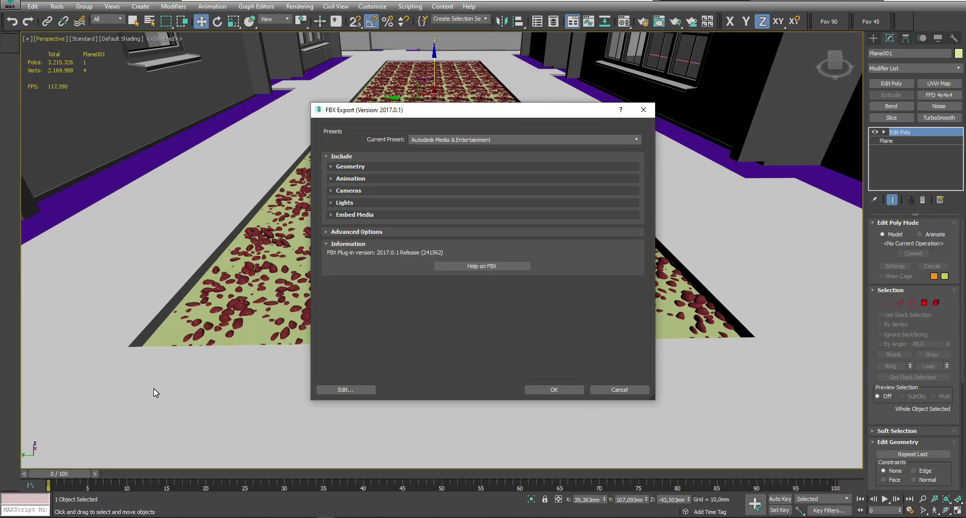
click(544, 394)
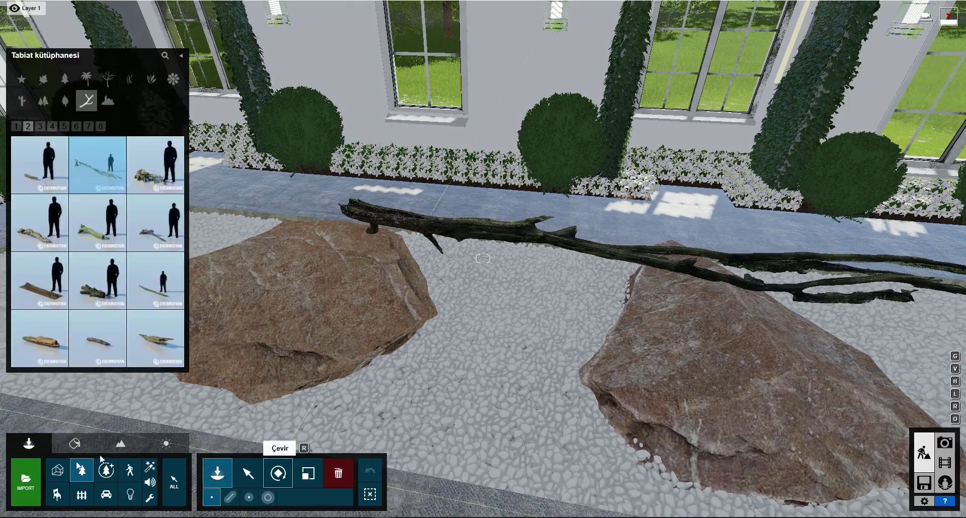
Import the FBX model planeee and drop it into the pebble planter bed
click(249, 474)
key(w)
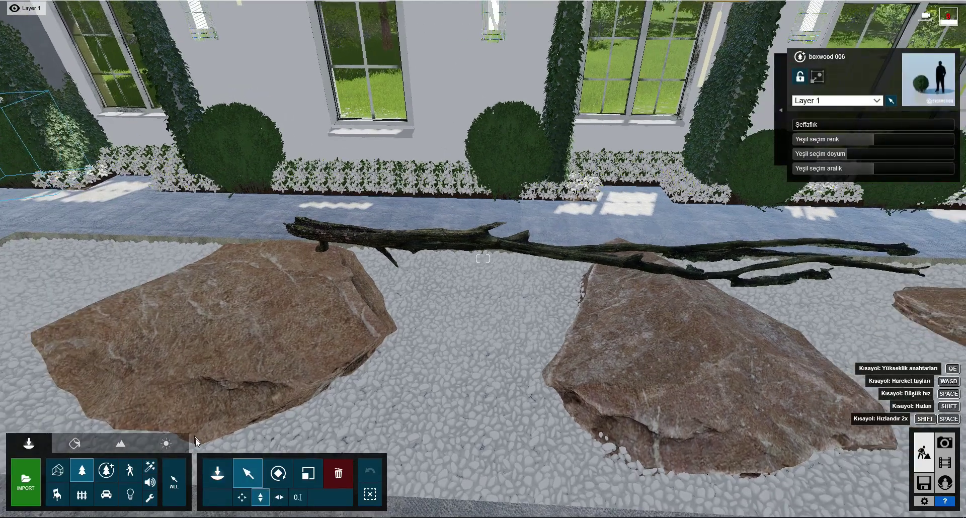
click(369, 494)
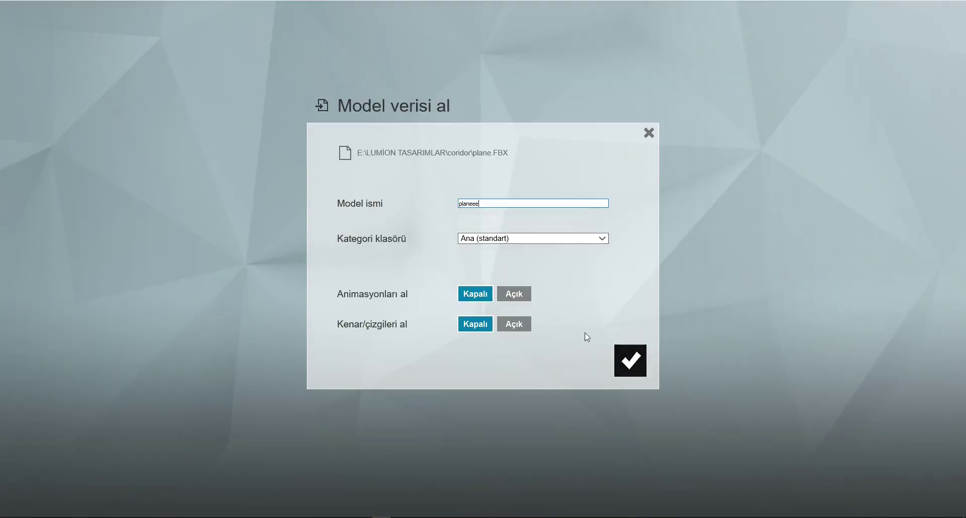
click(631, 362)
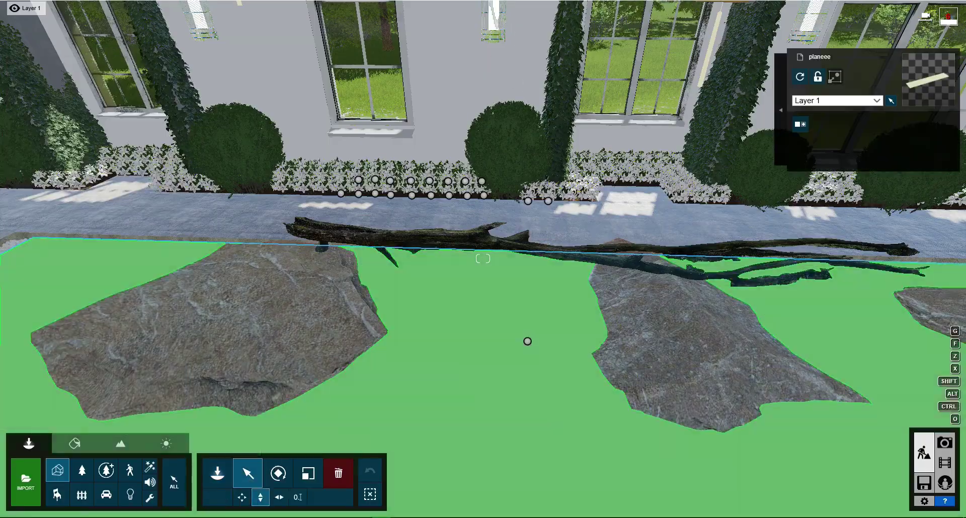
right_drag(306, 364, 306, 363)
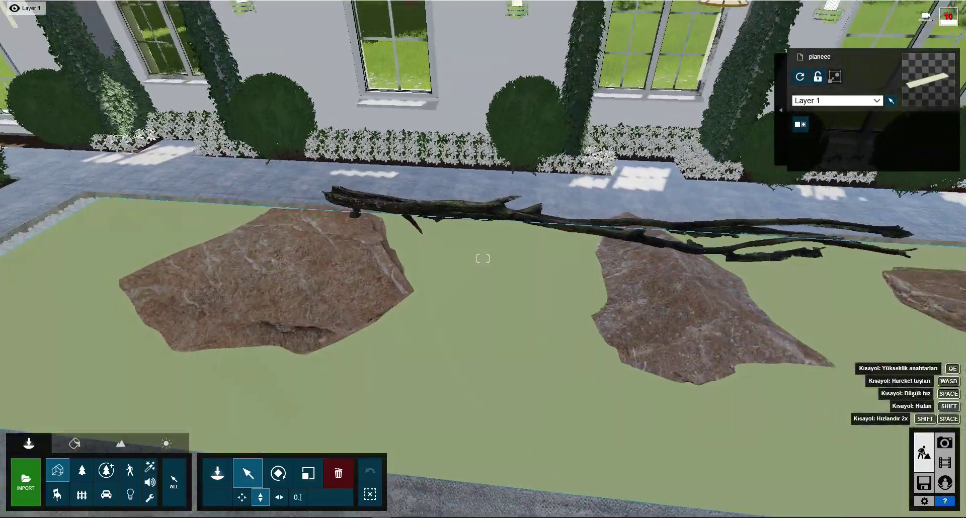
right_drag(683, 355, 682, 356)
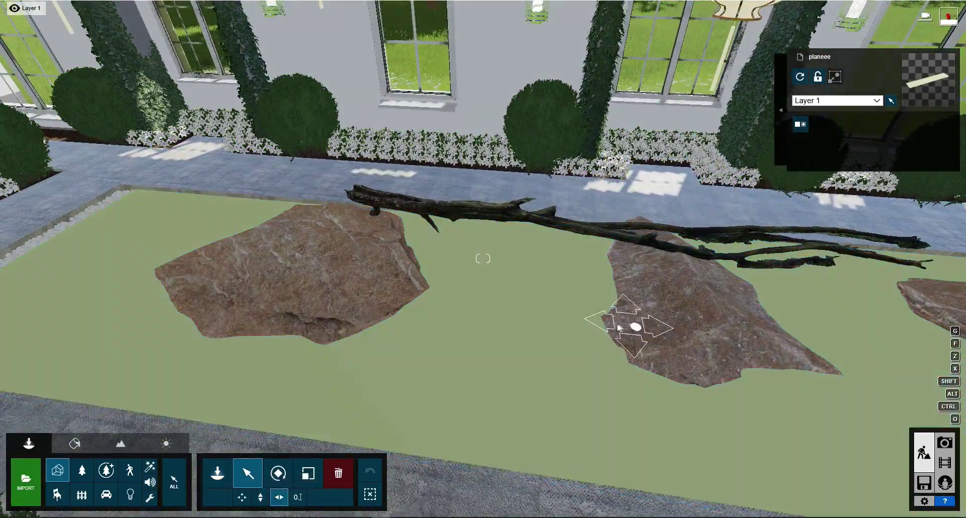
mouse_move(592, 313)
mouse_down()
mouse_move(582, 307)
mouse_move(578, 322)
mouse_up()
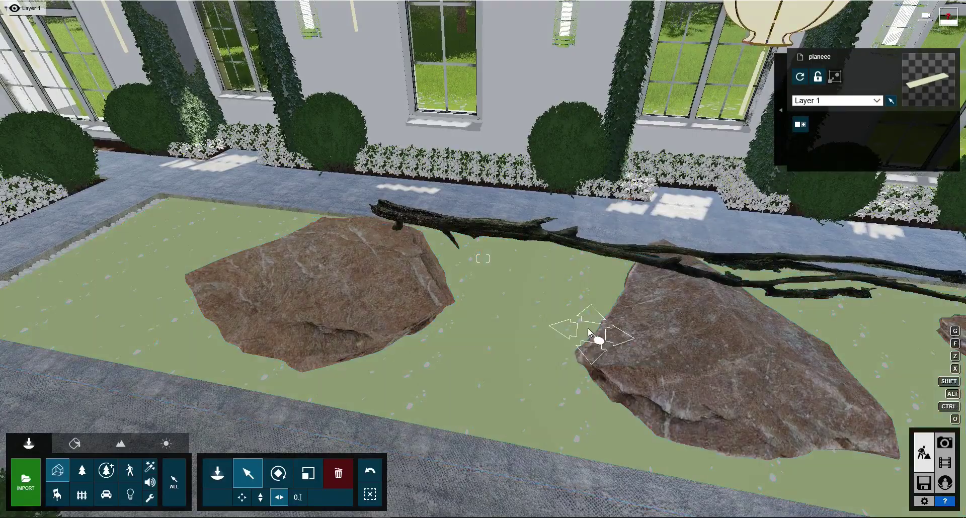
Adjust the plane's height with Move Up so it sits in the pebble bed
right_drag(598, 341, 421, 376)
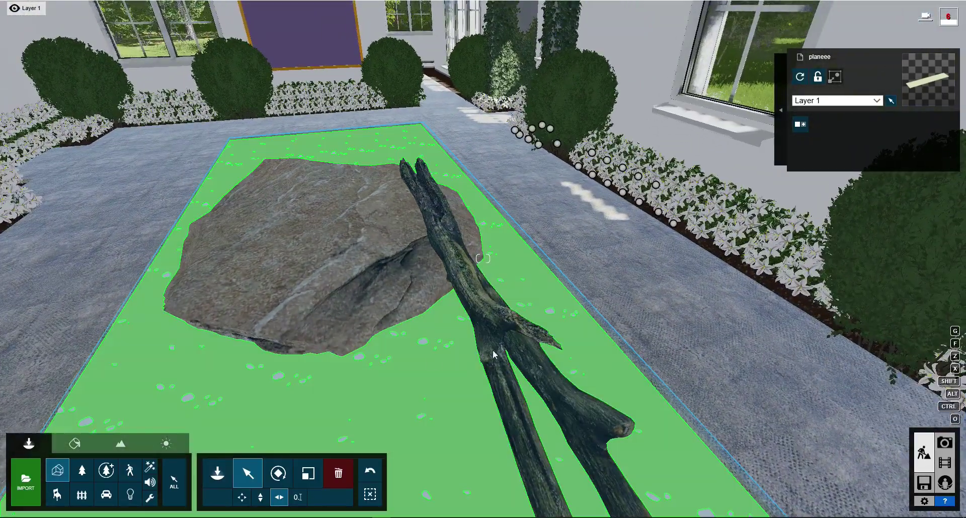
mouse_move(357, 410)
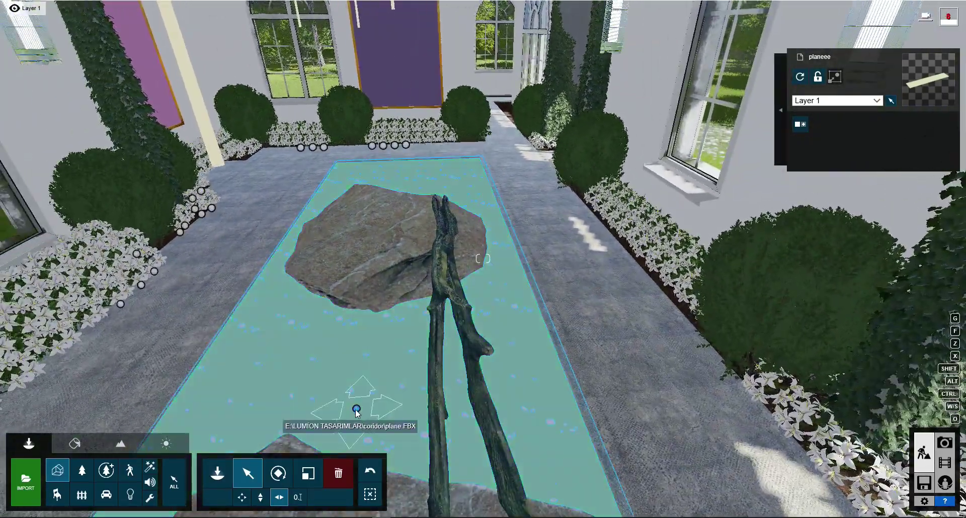
right_drag(349, 424, 211, 352)
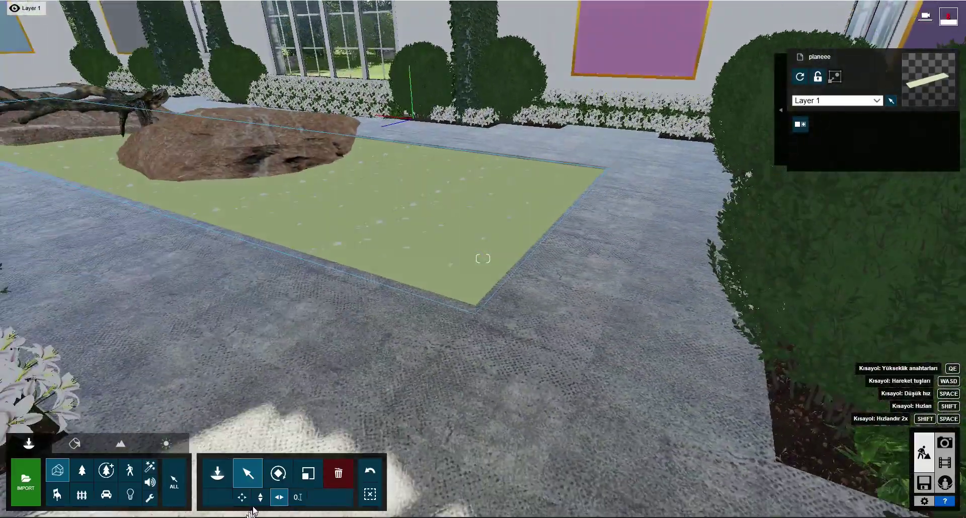
click(260, 497)
right_drag(143, 140, 219, 190)
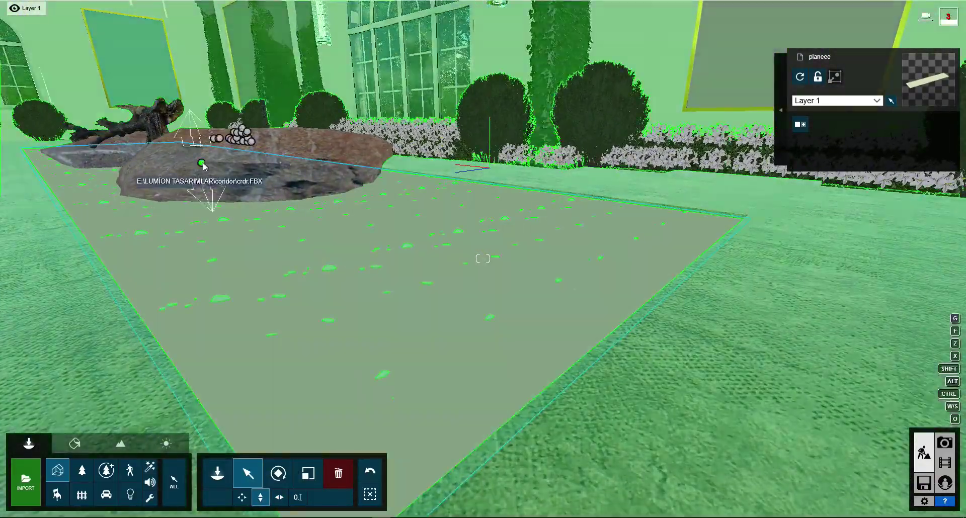
click(203, 166)
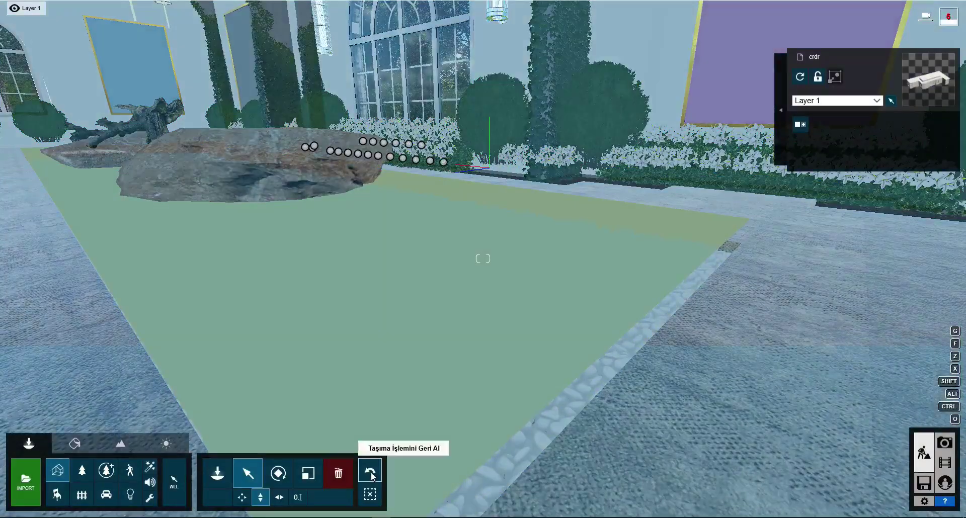
mouse_move(370, 472)
right_down()
mouse_move(264, 298)
mouse_move(303, 229)
right_up()
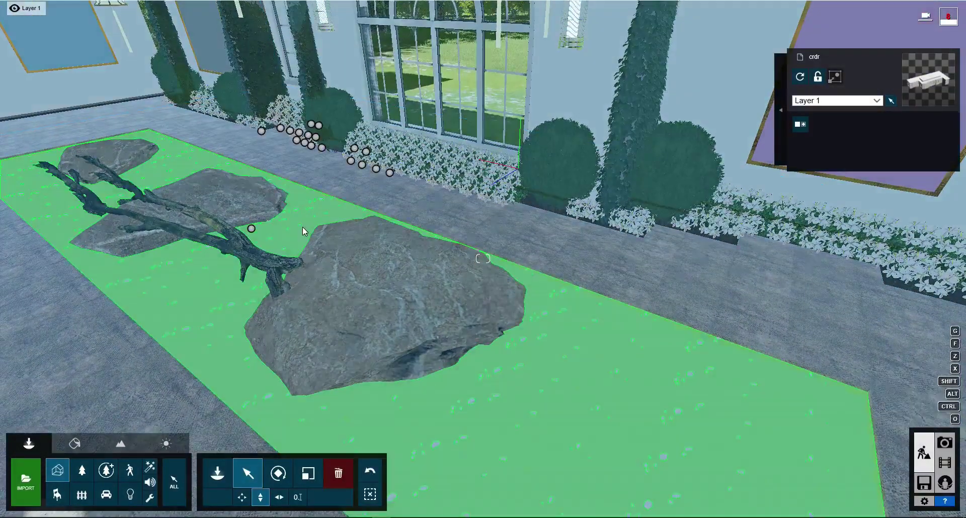
click(287, 276)
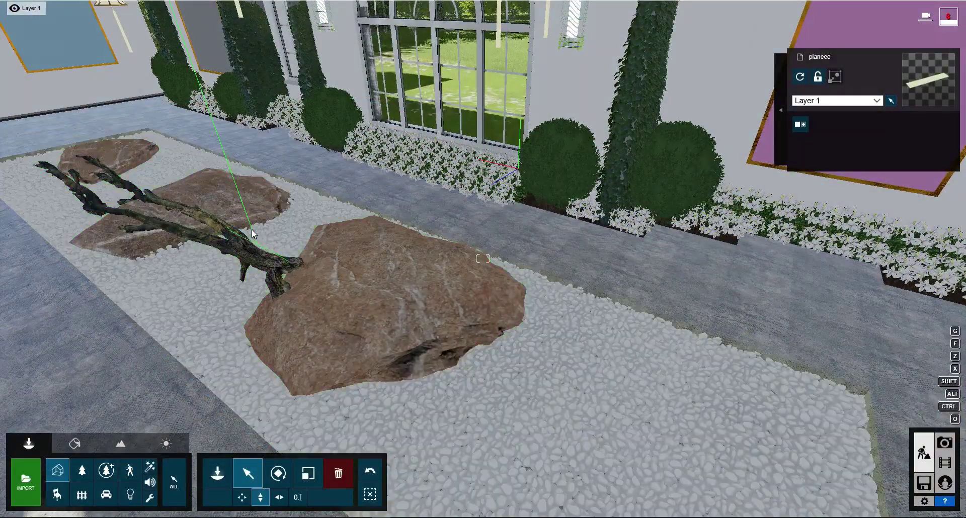
Try scaling the imported plane, then undo the resize
click(304, 475)
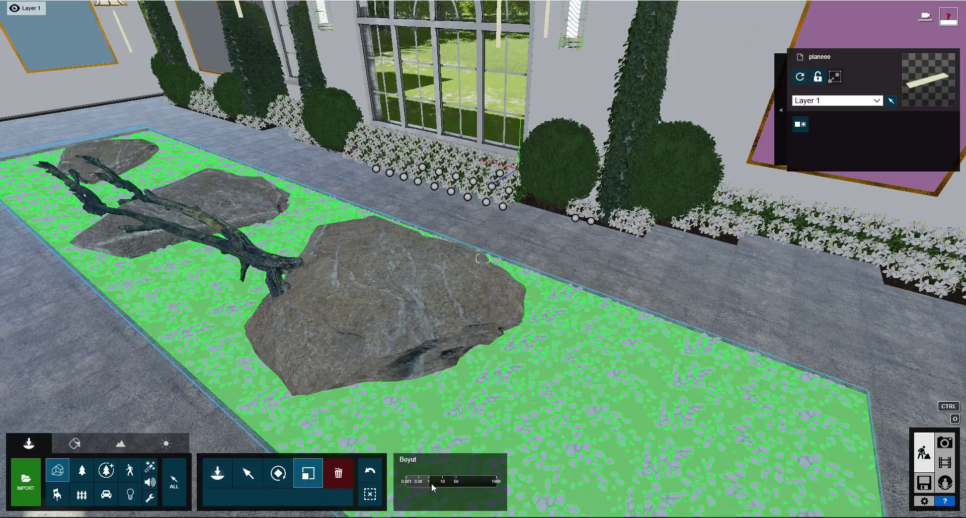
drag(440, 481, 424, 481)
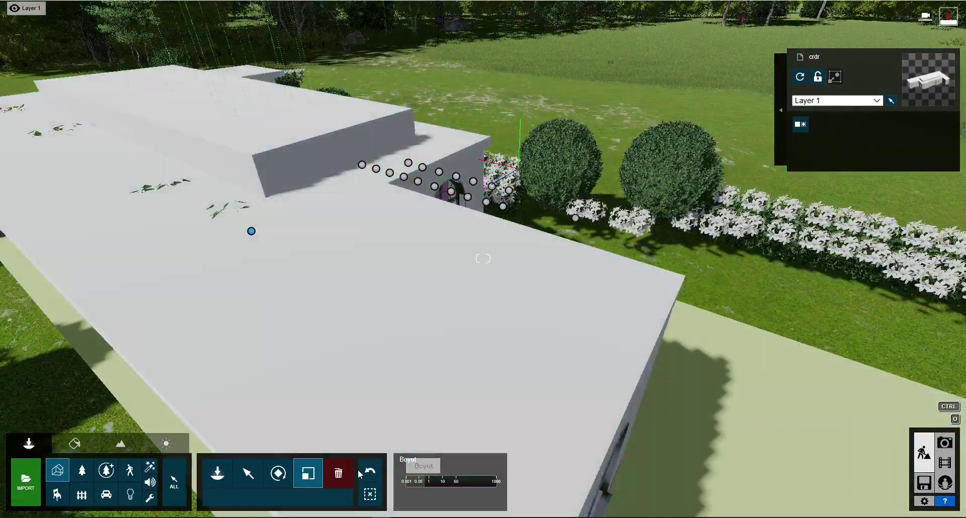
click(368, 473)
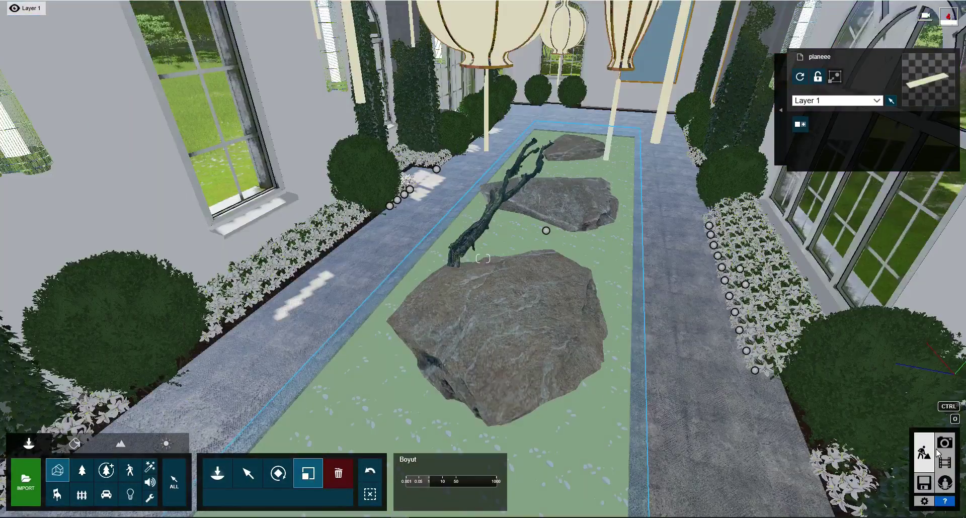
Preview Black Water and Reflecting Lake water materials on the pool plane
click(591, 415)
click(80, 269)
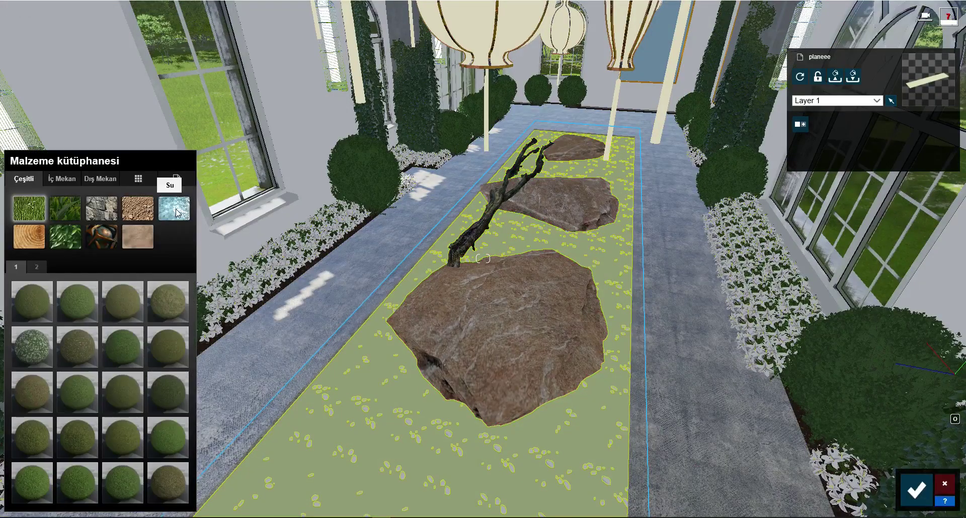
click(173, 208)
click(31, 301)
scroll(364, 372, down, 3)
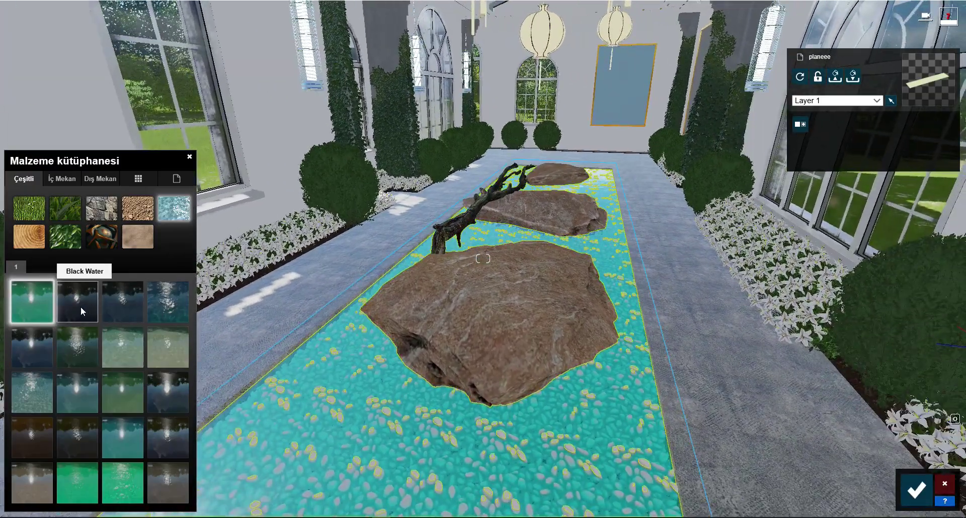
click(81, 306)
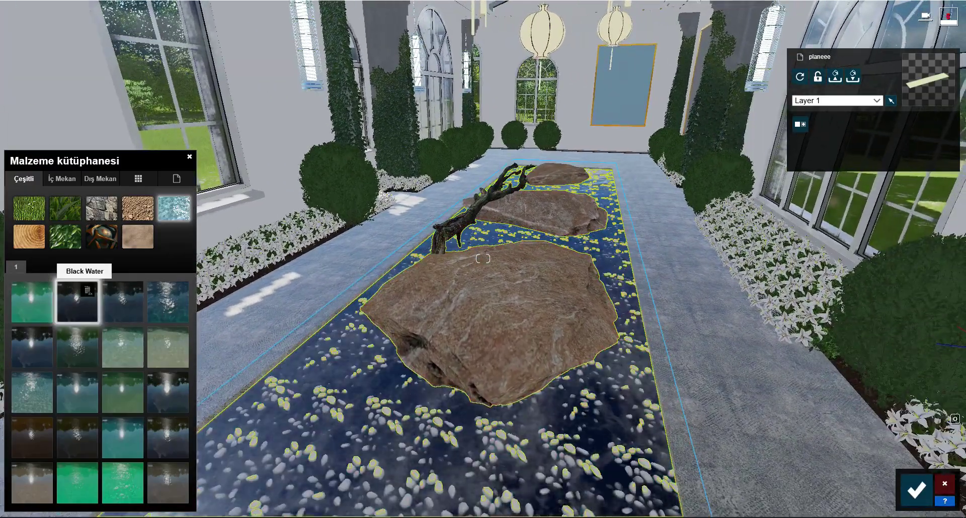
key(w)
click(173, 442)
key(w)
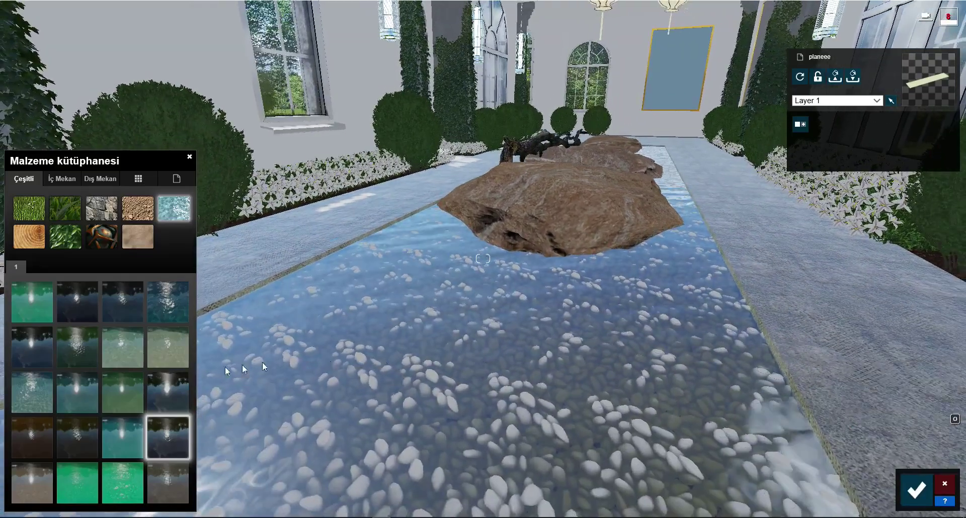
Compare Clear Pool, Murky Lake, Blue Pool and Blue Ocean waters on the pool
click(77, 391)
click(77, 437)
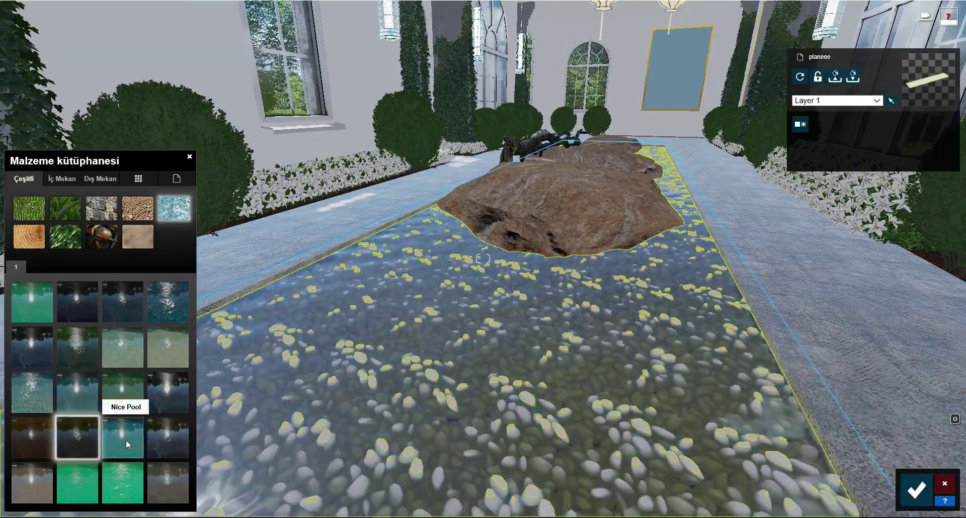
click(122, 432)
click(77, 437)
click(175, 311)
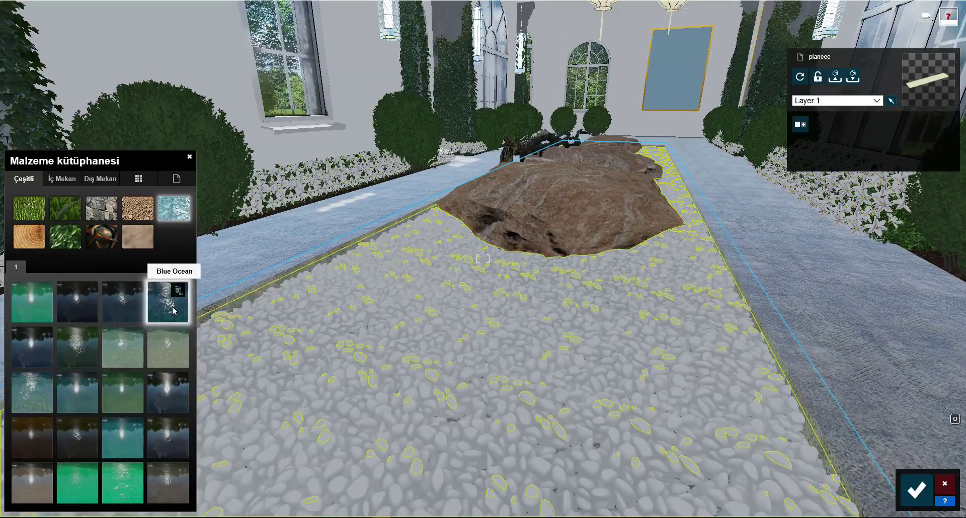
key(Right)
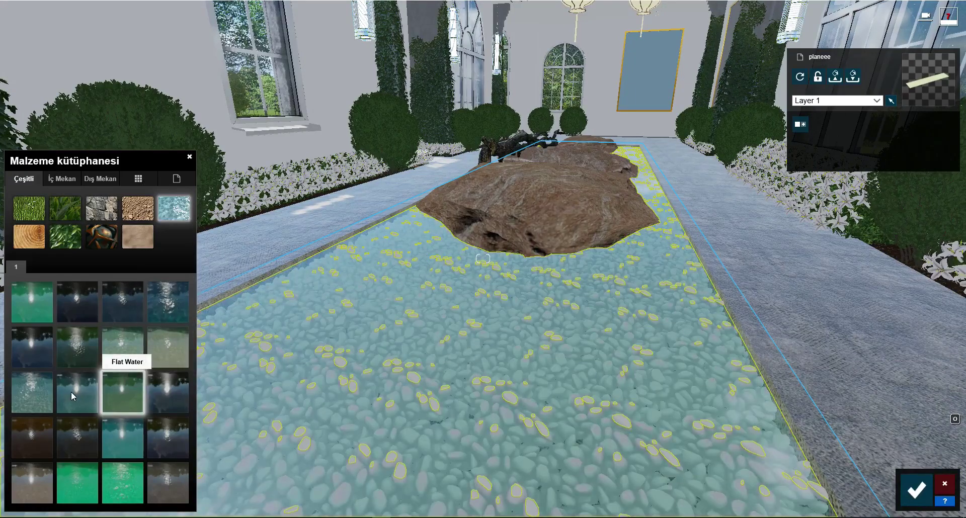
After previewing Clear Ocean and a green water, apply Calm Blue water and confirm it
click(28, 400)
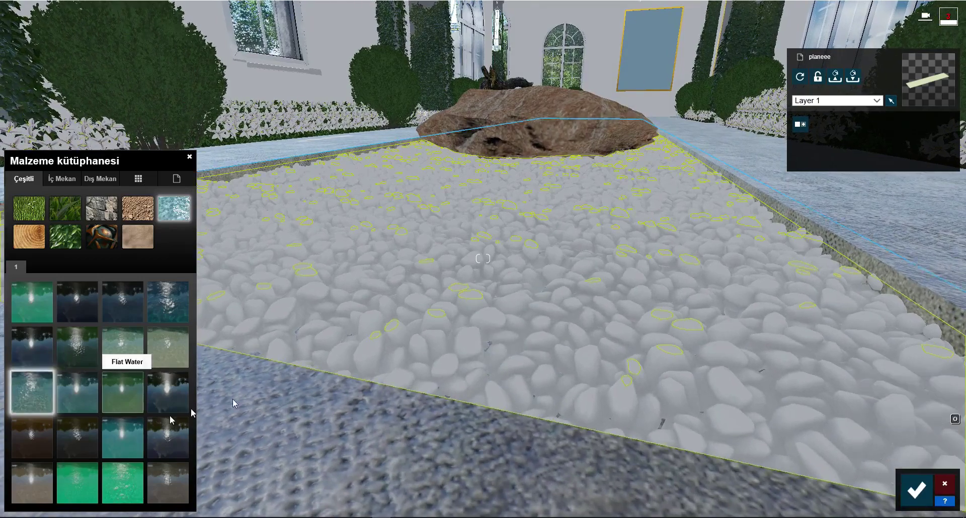
click(77, 483)
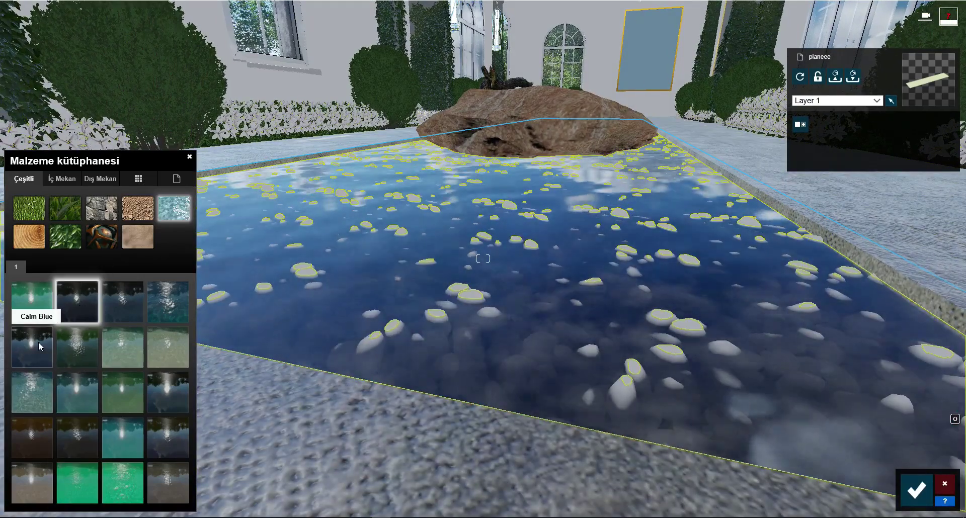
click(40, 346)
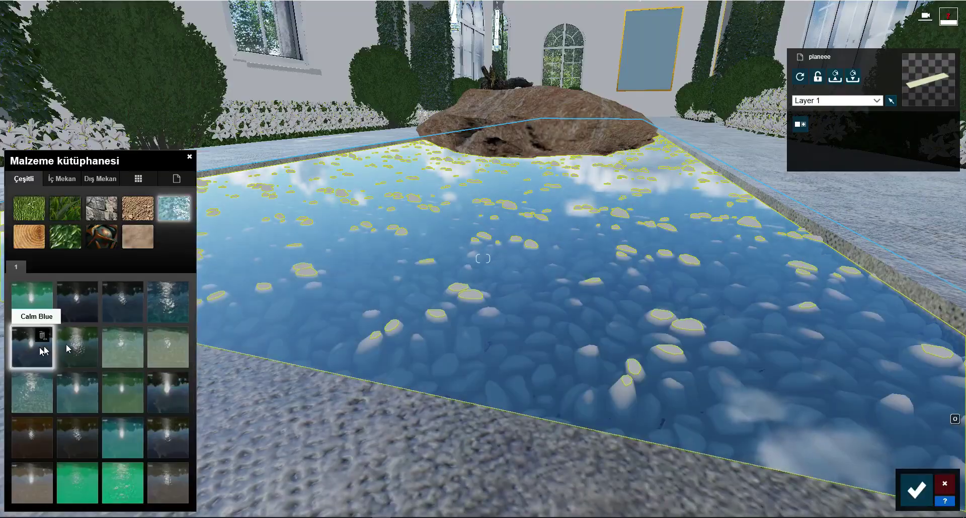
key(Escape)
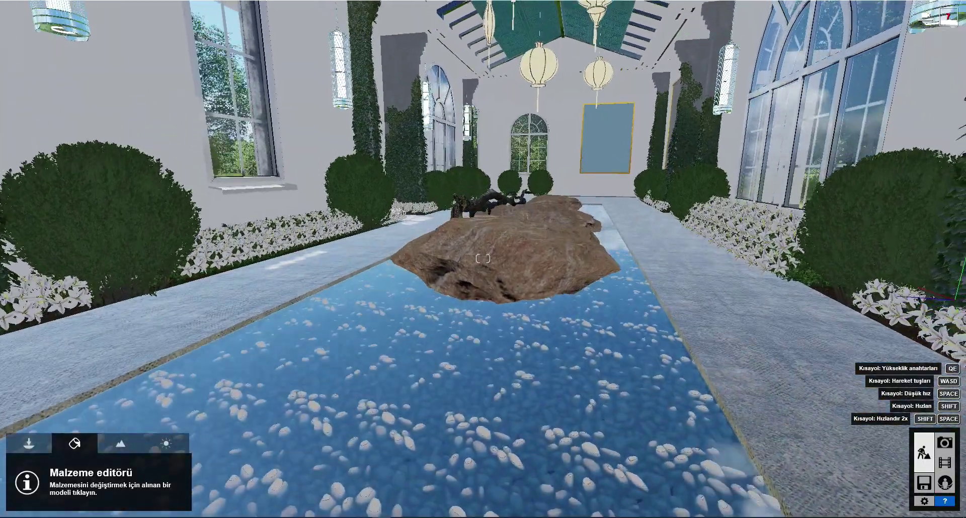
click(29, 443)
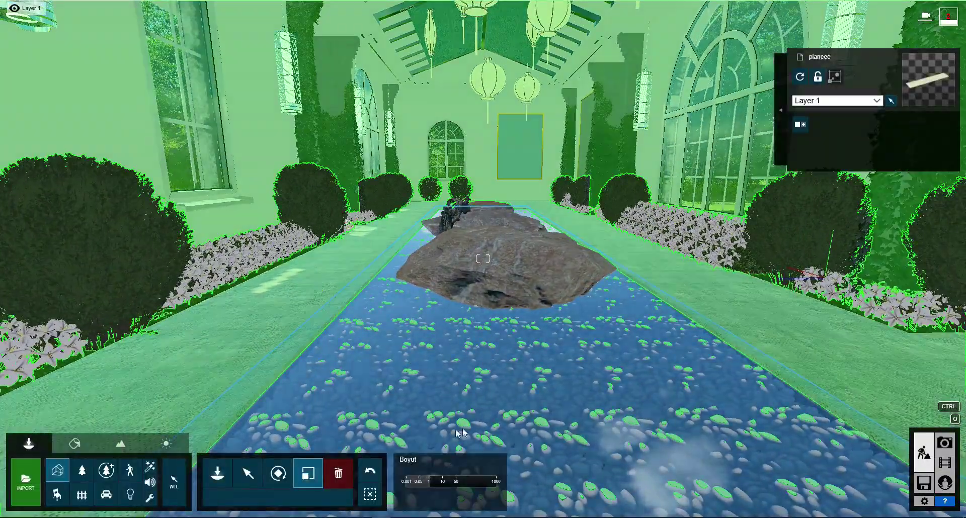
Fly up to the ceiling and select the light fixture in the material editor
key(w)
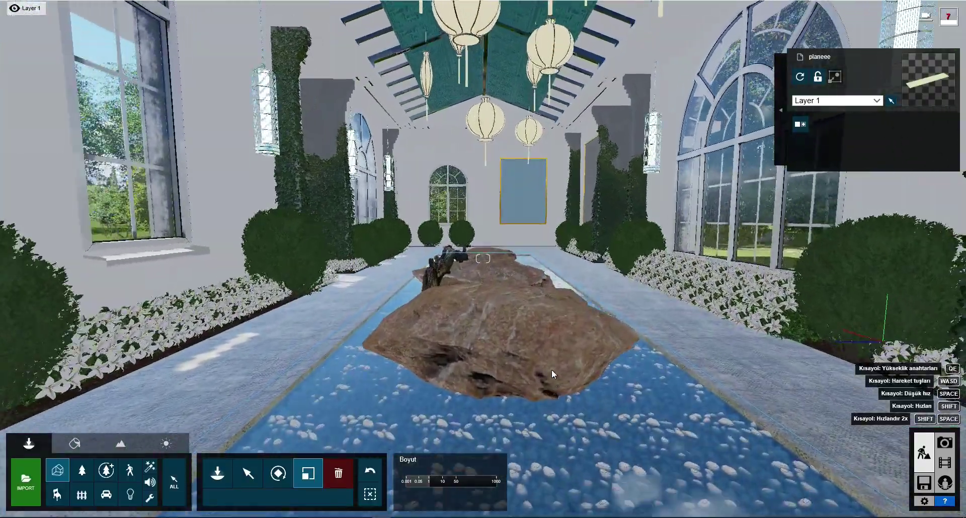
key(s)
key(e)
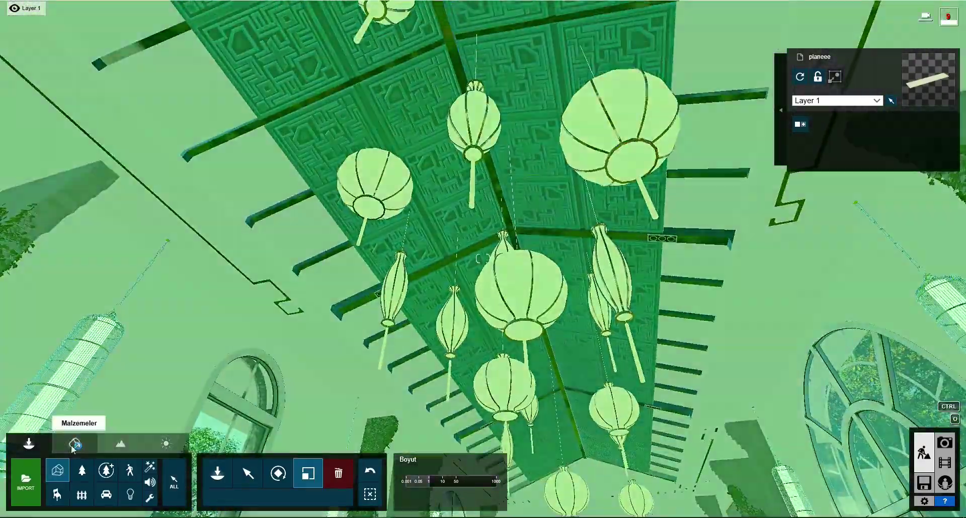
click(74, 442)
key(w)
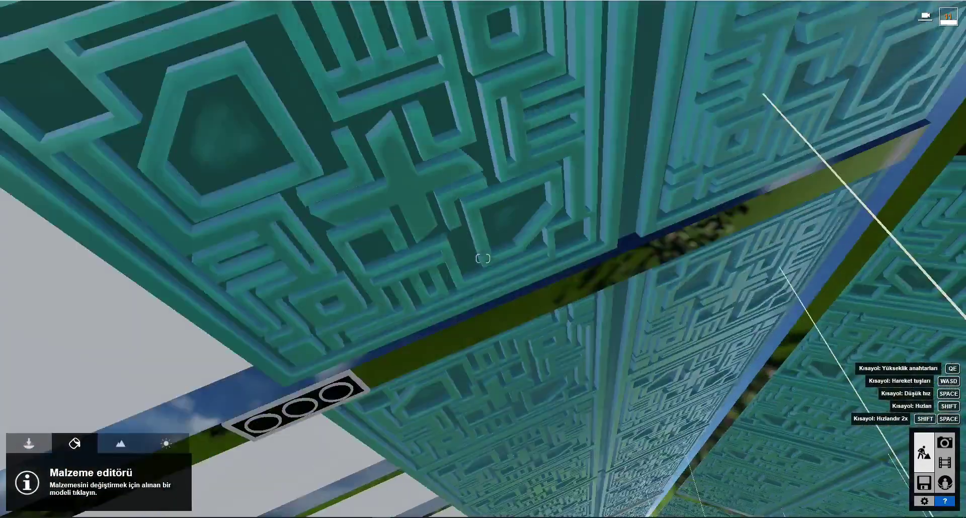
key(w)
click(411, 351)
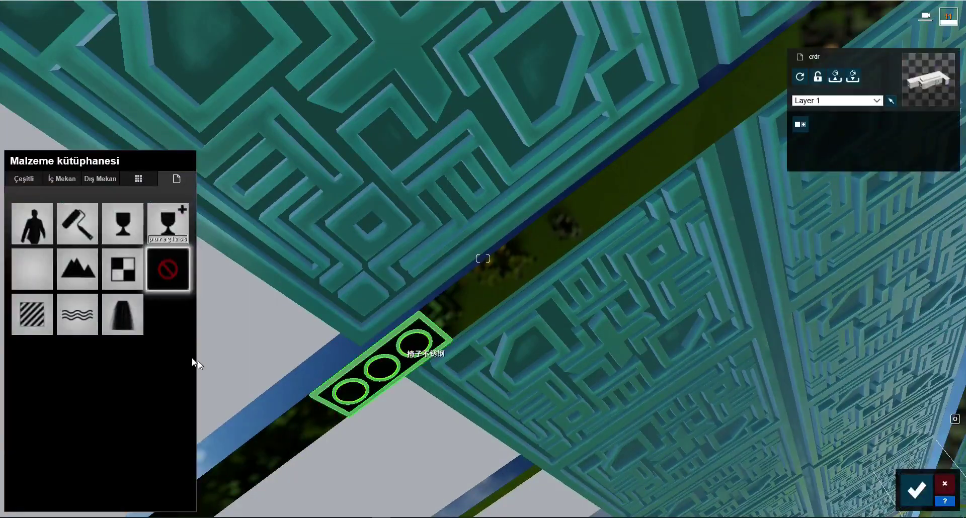
Give the ceiling fixture a glowing white Standard material, confirm, and switch to Photo mode
click(32, 327)
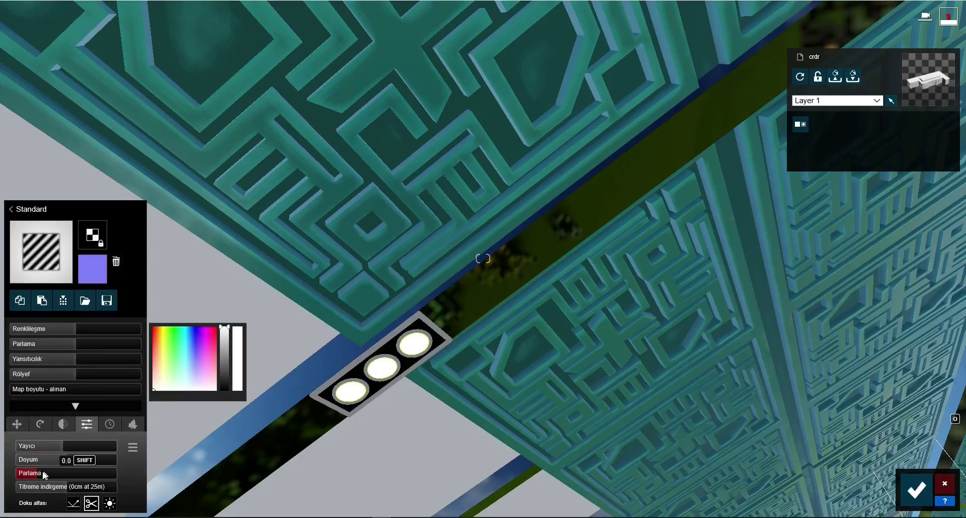
right_drag(415, 416, 337, 201)
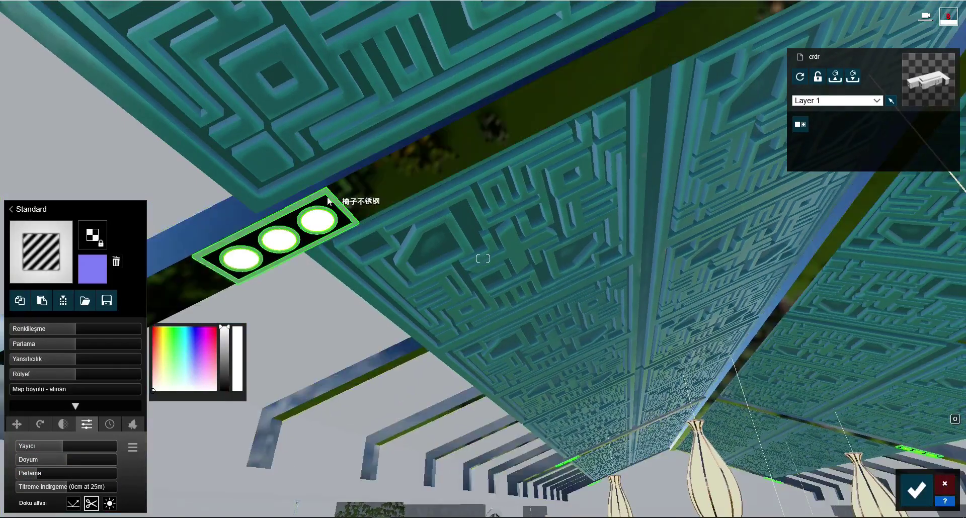
click(11, 209)
click(64, 178)
click(135, 188)
click(900, 488)
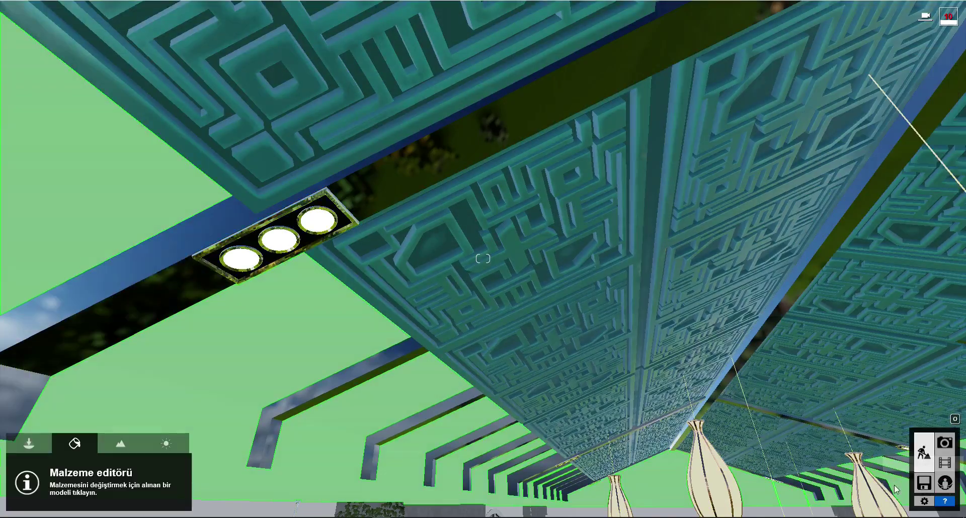
click(944, 443)
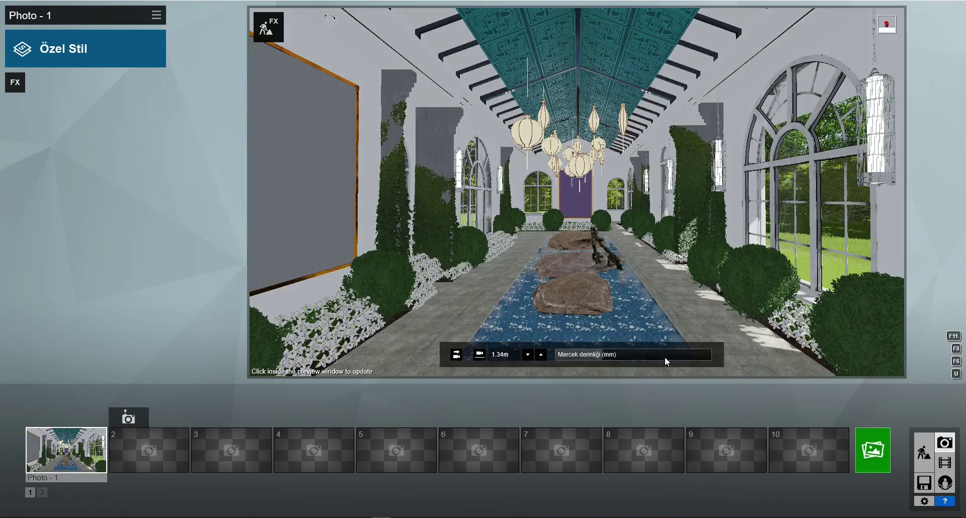
In Build mode, lower the pool's water plane, then raise it just above the pebbles
click(923, 455)
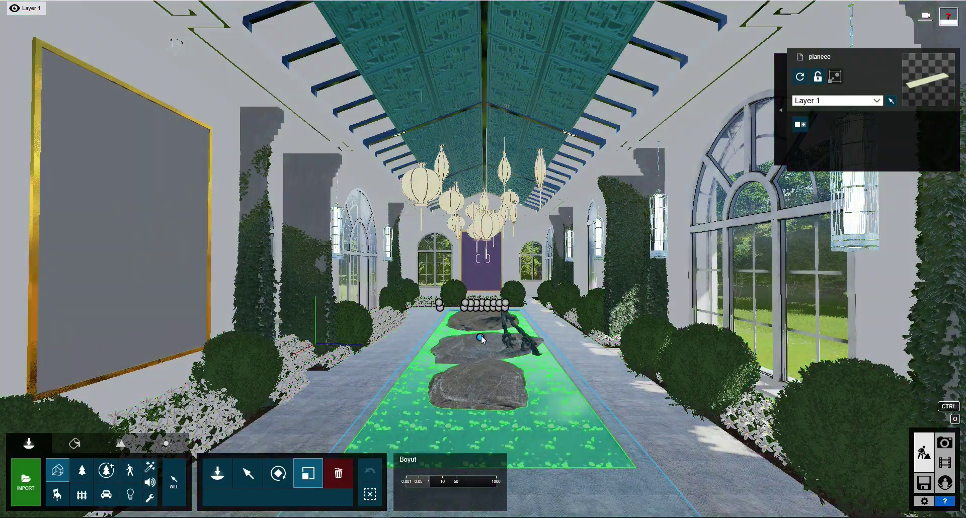
click(248, 473)
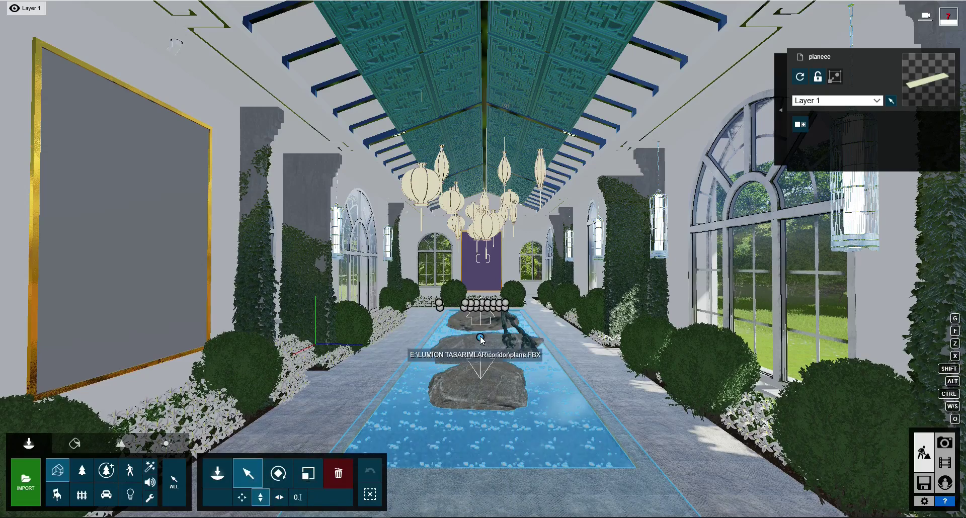
drag(480, 338, 480, 343)
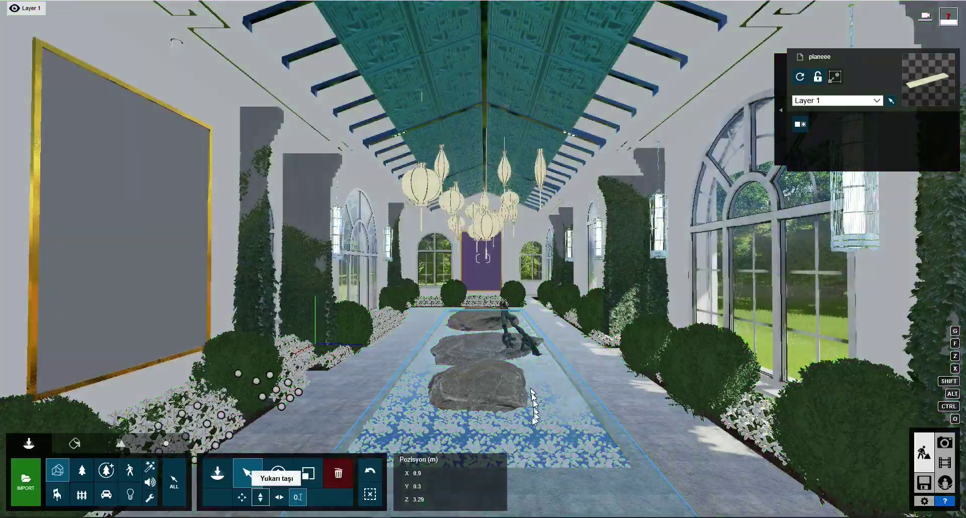
mouse_move(532, 392)
right_down()
mouse_move(483, 259)
mouse_move(512, 404)
right_up()
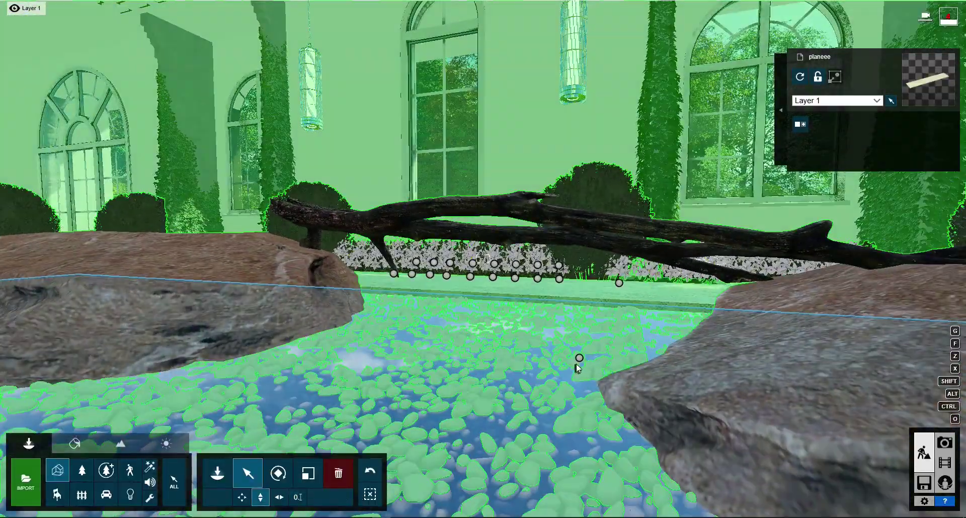
click(579, 343)
drag(578, 342, 396, 325)
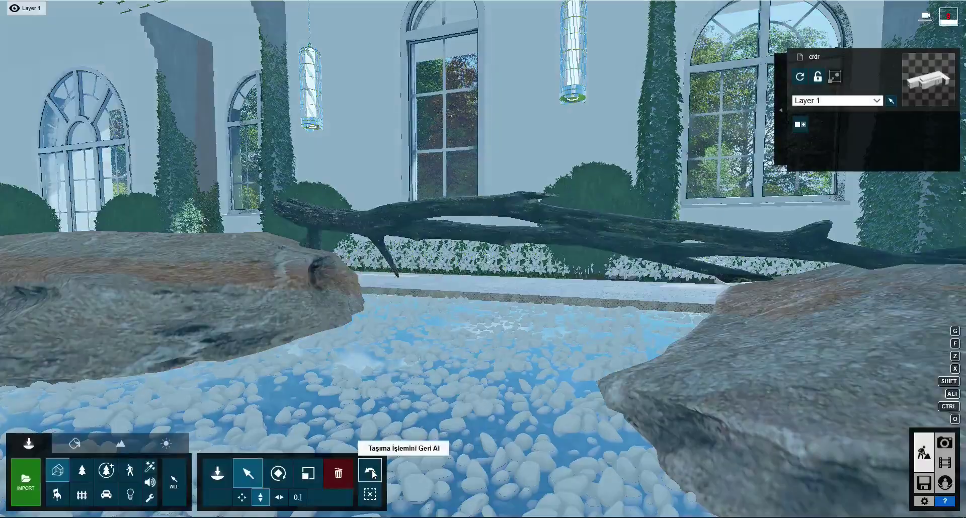
right_drag(483, 259, 483, 258)
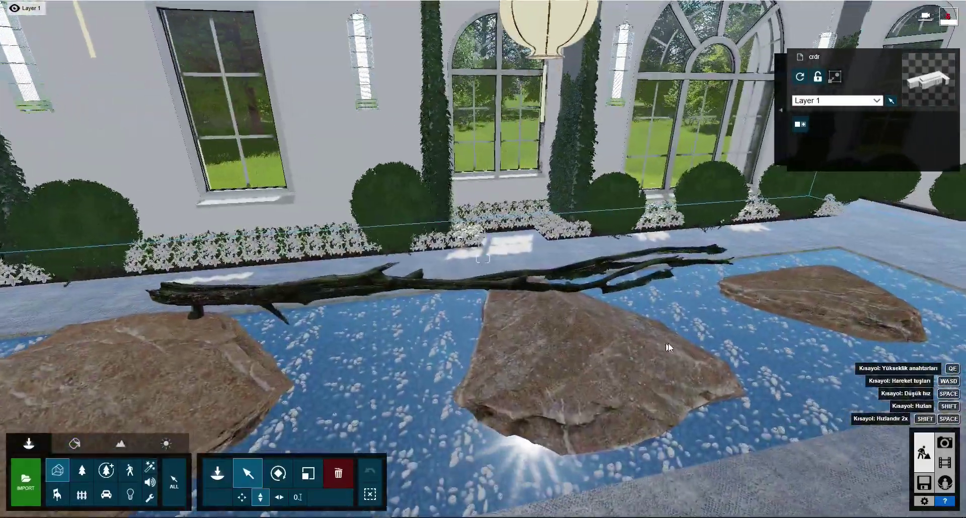
key(w)
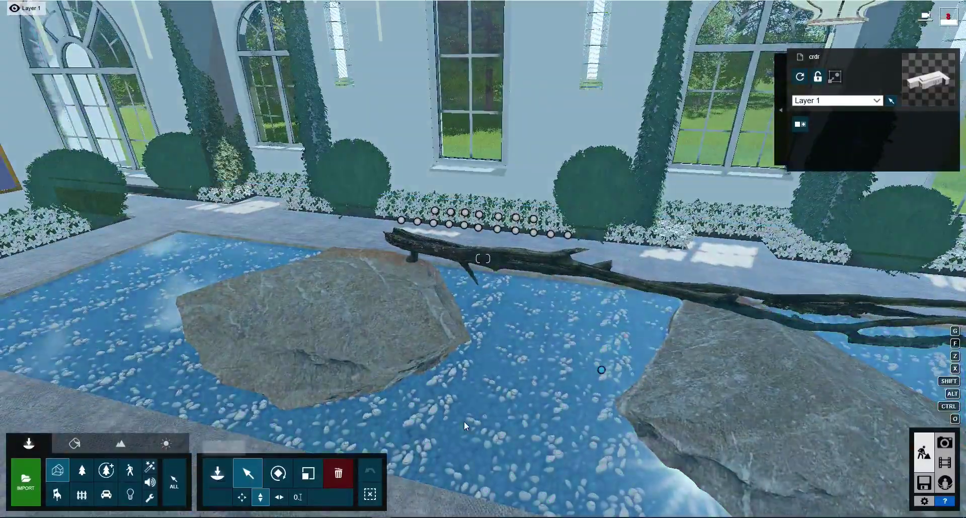
click(599, 367)
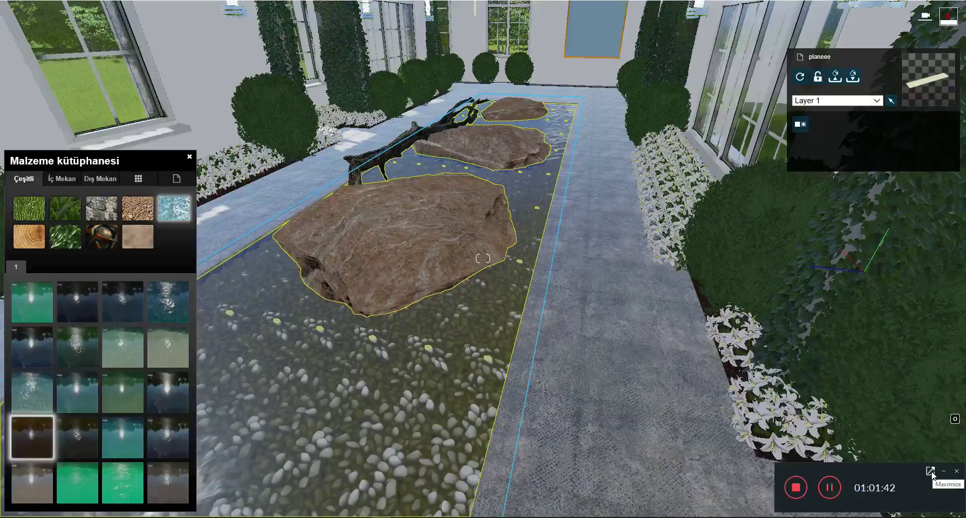
Apply Muddy Water to the pool and check it from the Photo-1 view
click(28, 433)
click(915, 488)
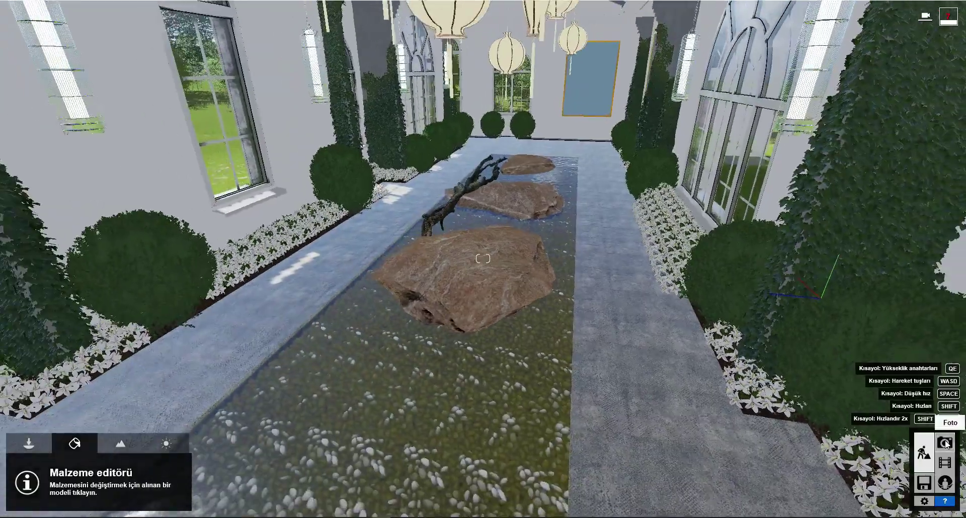
click(944, 443)
click(56, 456)
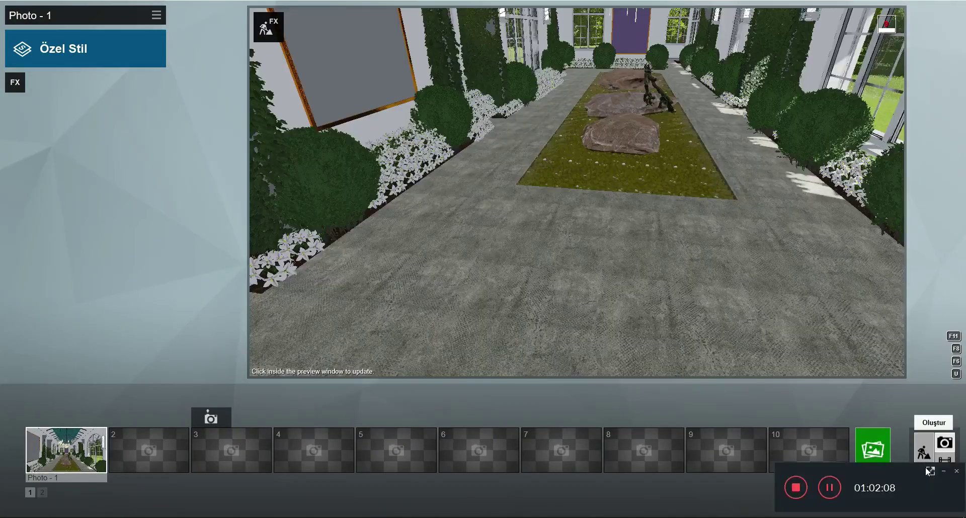
click(925, 465)
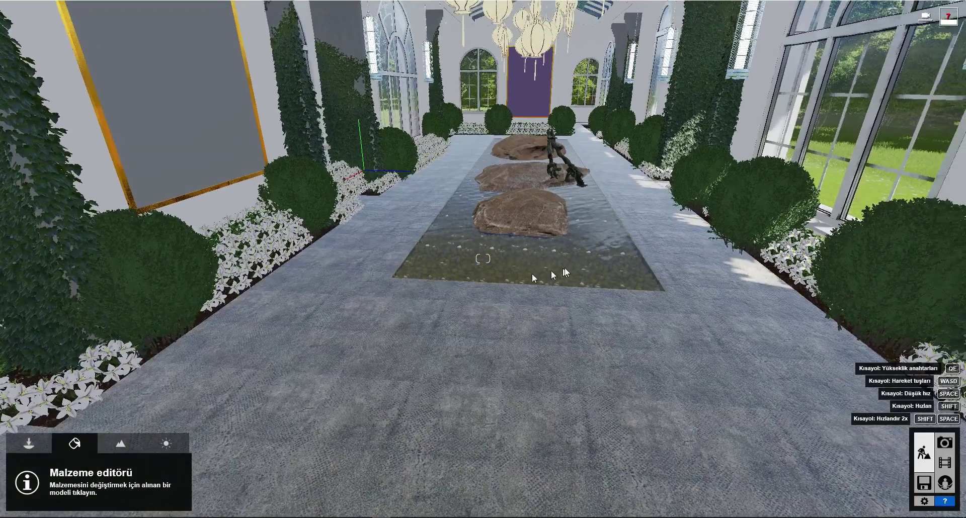
Switch the pool to a deep blue water and give the gold-framed panel a Standard material
click(553, 267)
click(83, 306)
click(916, 490)
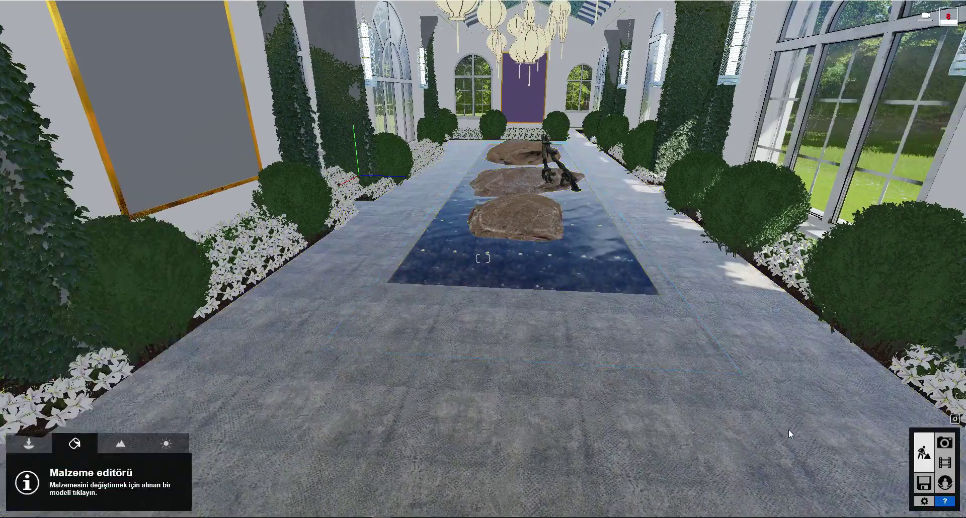
click(177, 149)
click(72, 308)
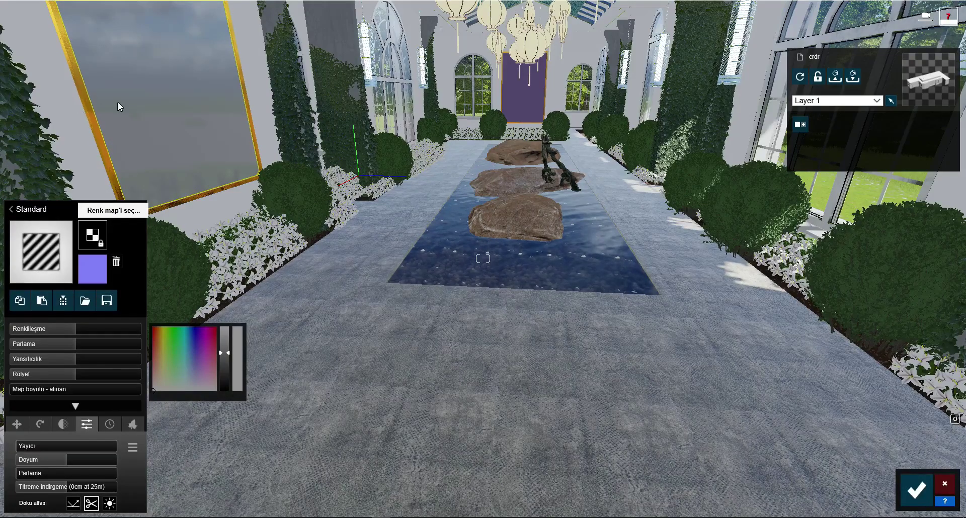
Put the peony picture on the gold-framed panel with original colours, gloss 0.6, lower reflectivity, added relief
right_drag(464, 168, 62, 331)
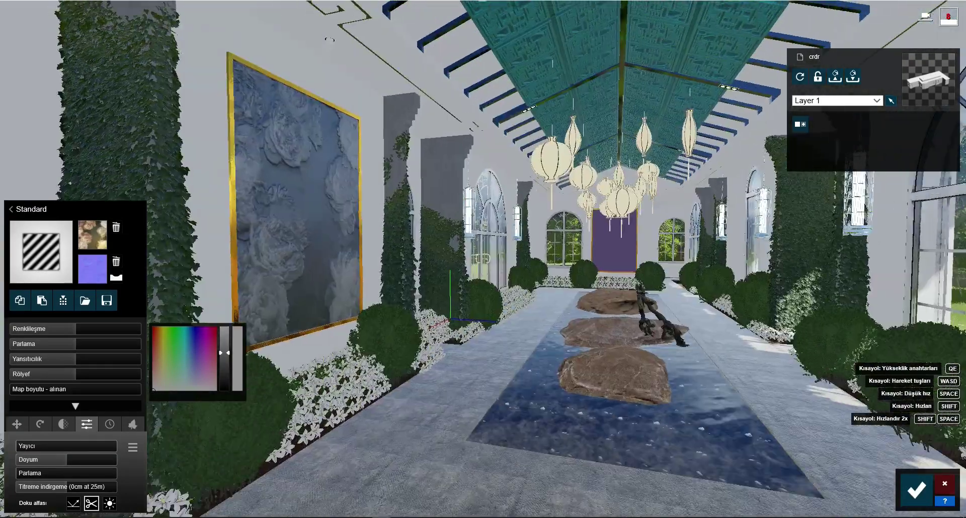
drag(64, 332, 2, 327)
drag(65, 344, 46, 344)
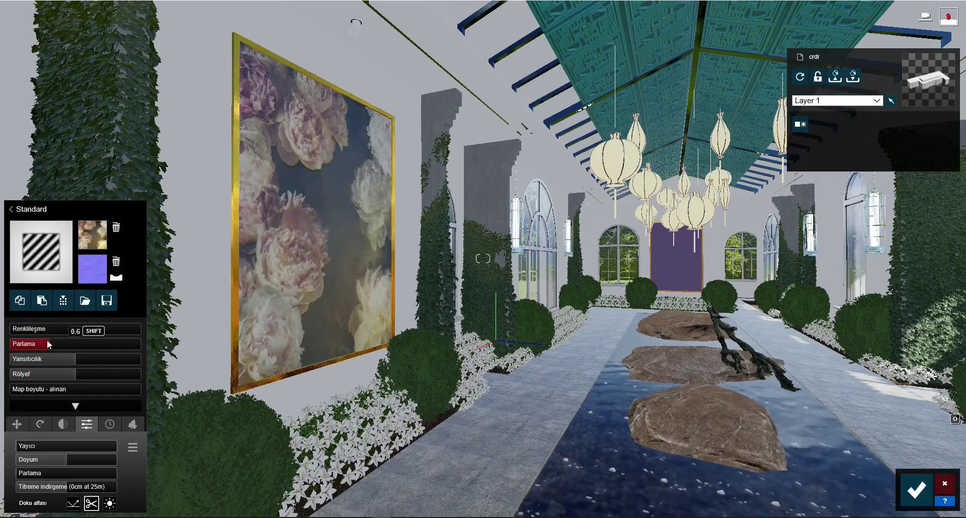
drag(68, 373, 104, 376)
click(52, 356)
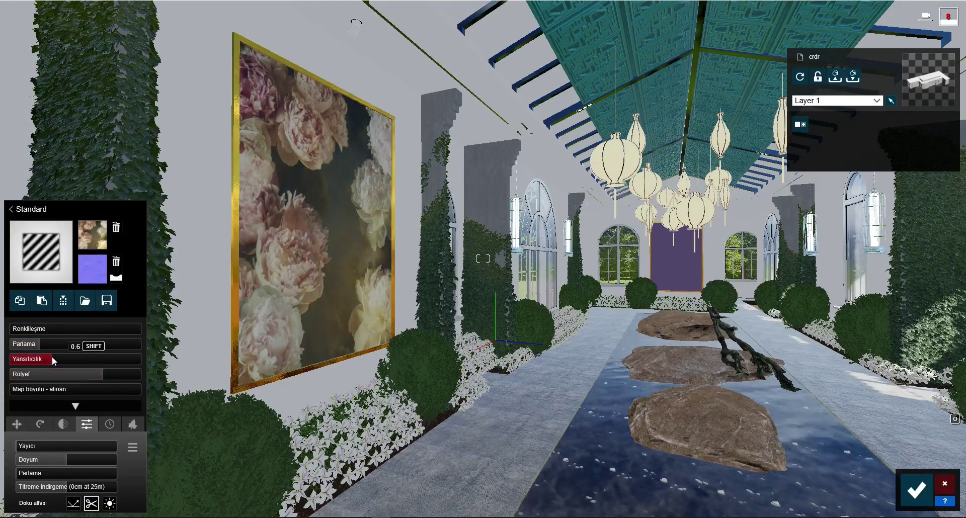
right_drag(251, 352, 360, 358)
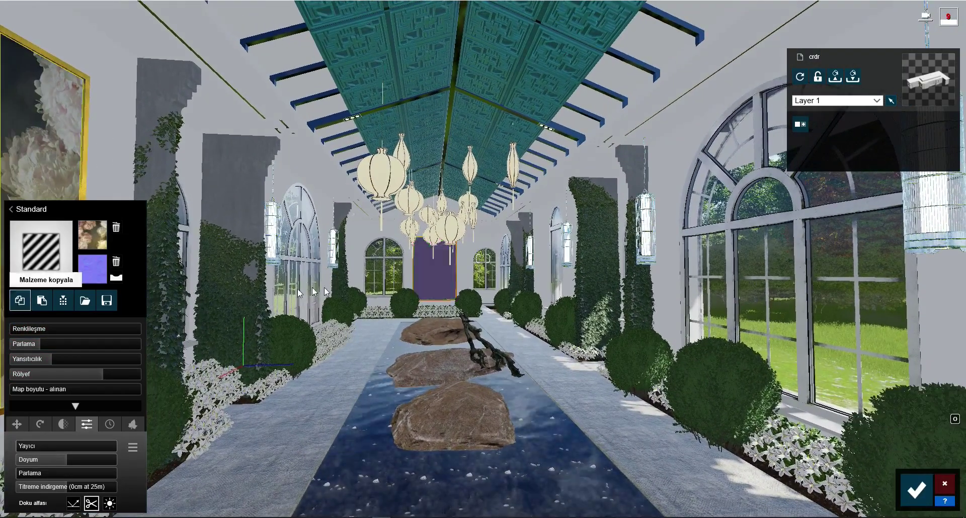
Copy the peony painting's material and paste it onto the blank side-wall painting
click(434, 266)
click(32, 220)
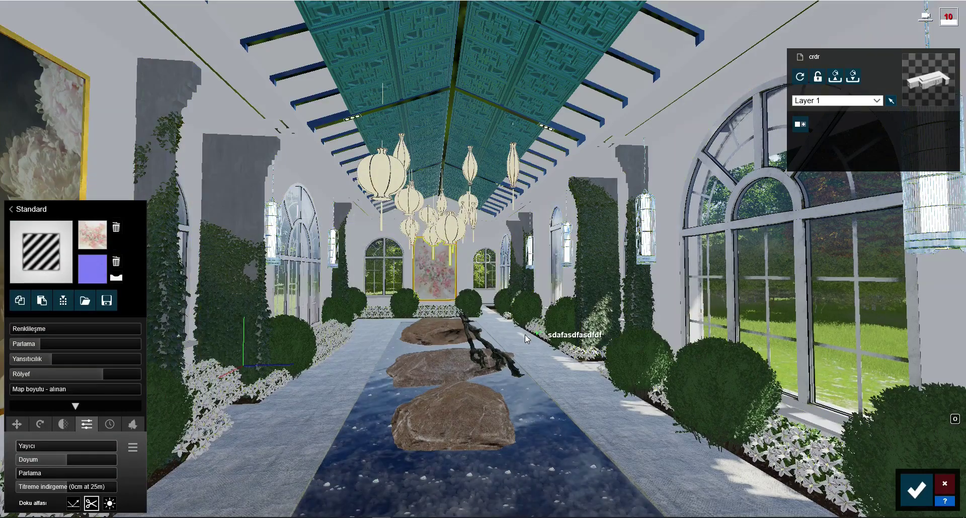
right_drag(524, 334, 619, 276)
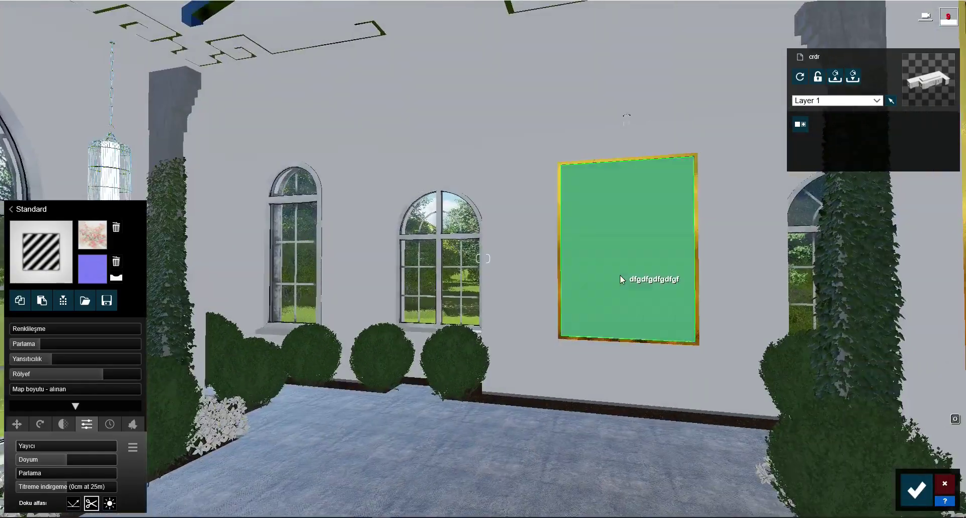
click(620, 275)
right_drag(620, 275, 575, 270)
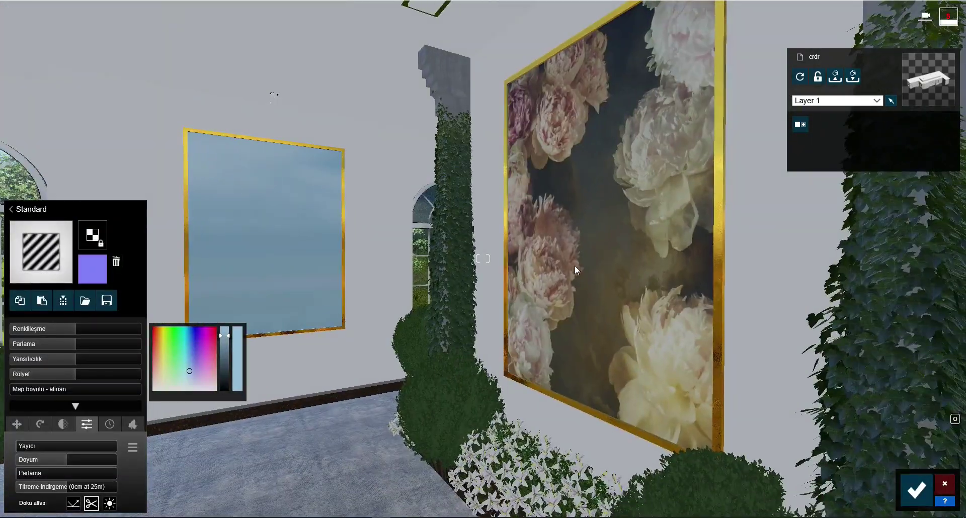
click(575, 270)
click(20, 300)
click(262, 282)
click(41, 300)
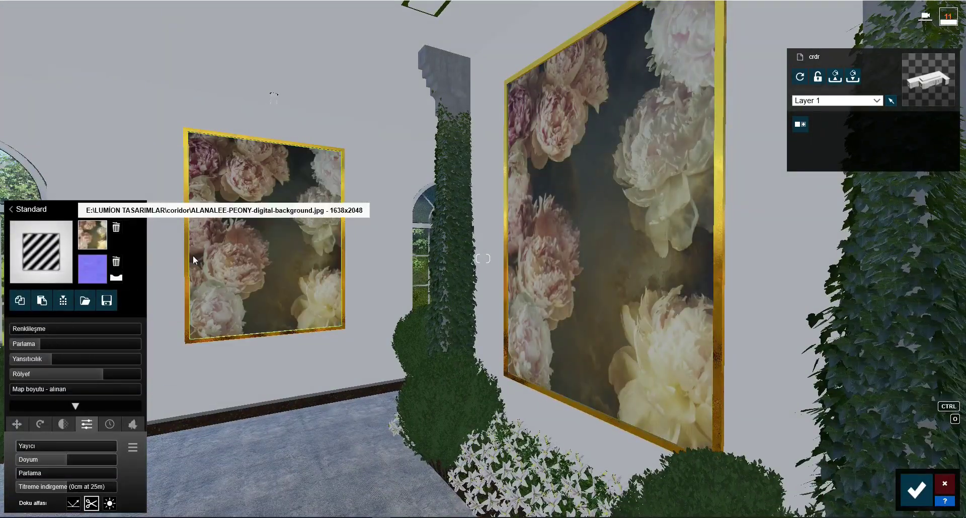
key(ctrl+z)
right_drag(397, 171, 352, 181)
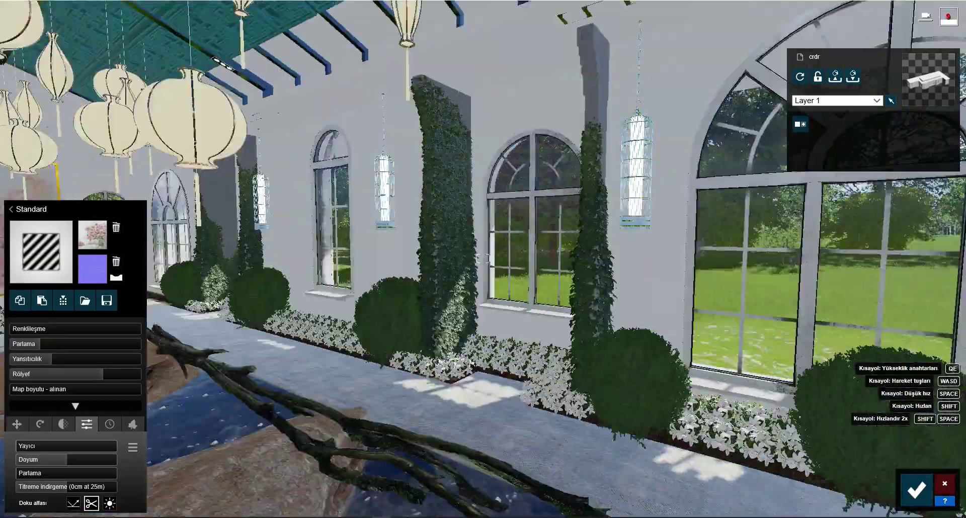
right_drag(483, 259, 352, 262)
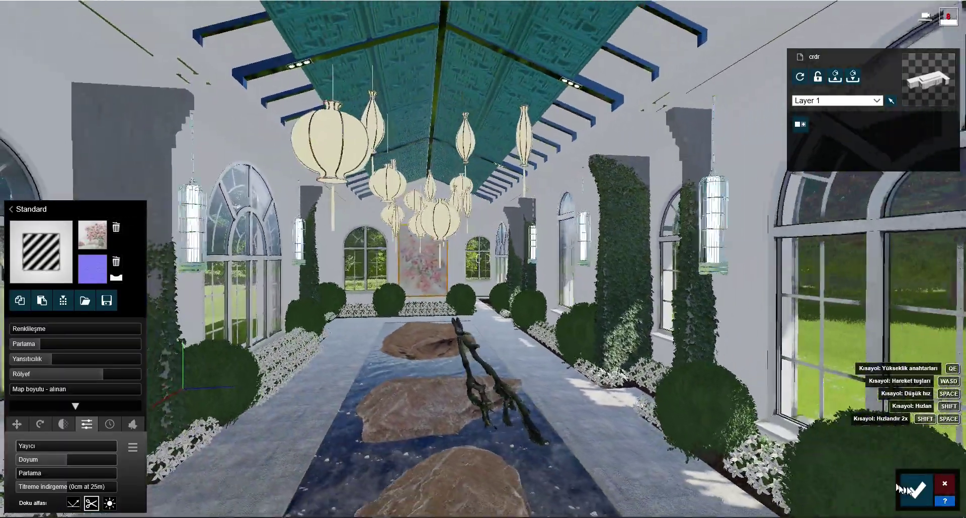
Close the material editor, recall Photo-1, and add the 2-Point Perspective camera effect
click(916, 489)
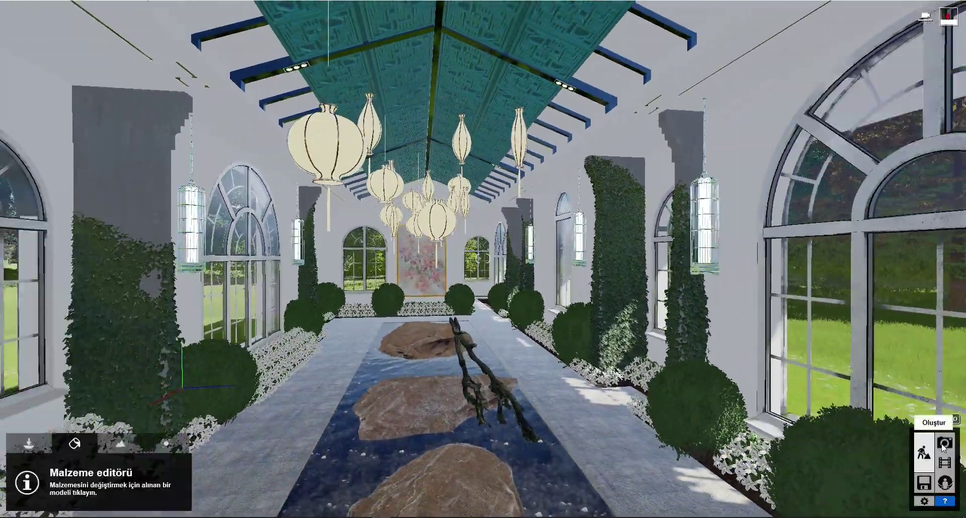
click(944, 442)
click(69, 455)
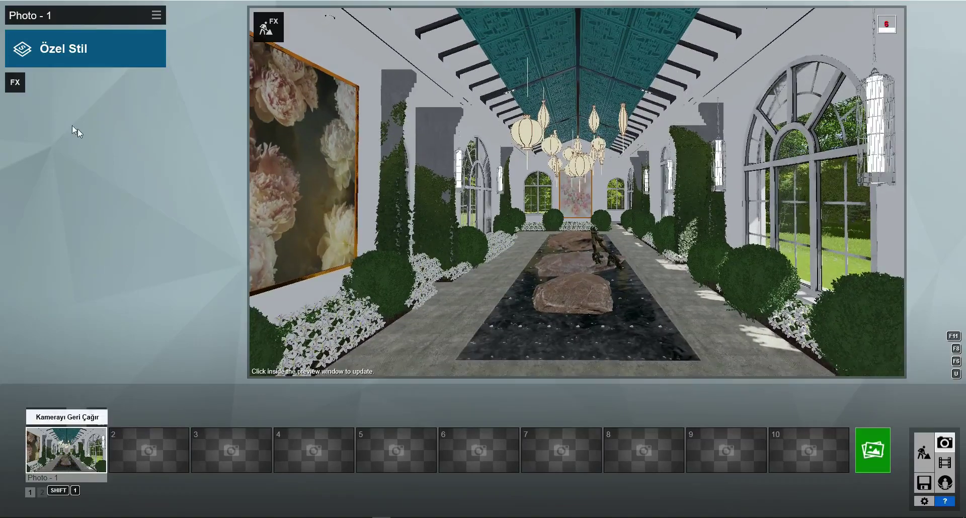
click(15, 83)
click(302, 219)
click(411, 223)
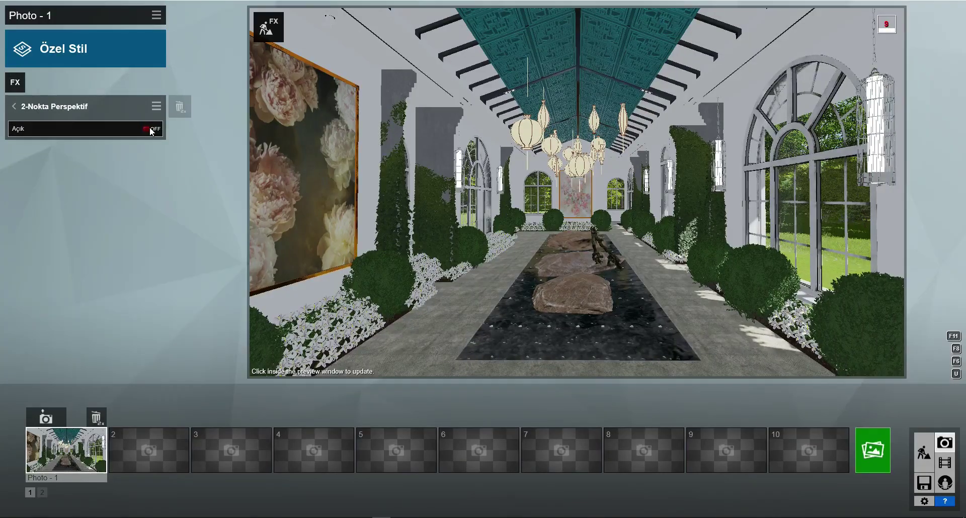
Reframe the camera down the corridor at about 0.86 m height and save it to Photo-1
scroll(576, 203, up, 1)
scroll(576, 202, up, 1)
scroll(576, 199, up, 1)
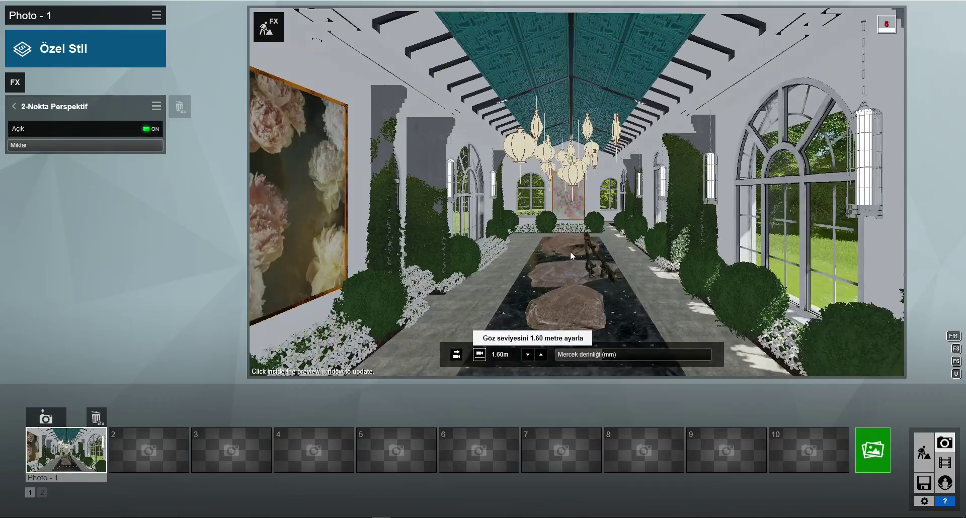
scroll(576, 192, up, 2)
right_drag(576, 192, 572, 255)
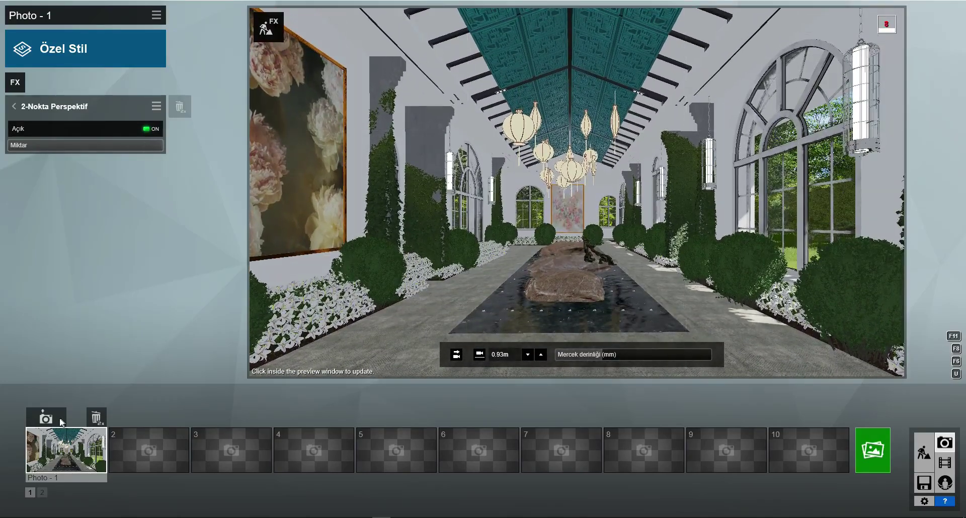
key(w)
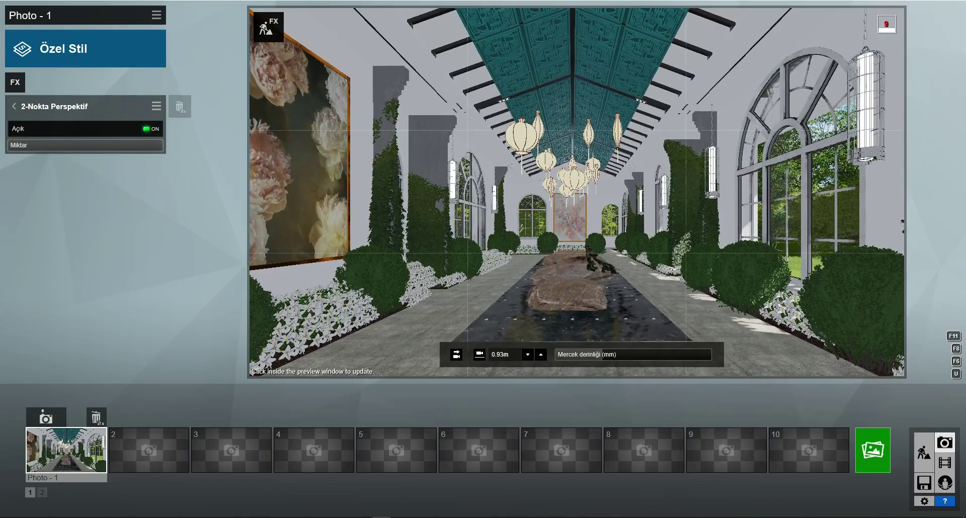
right_drag(616, 213, 609, 213)
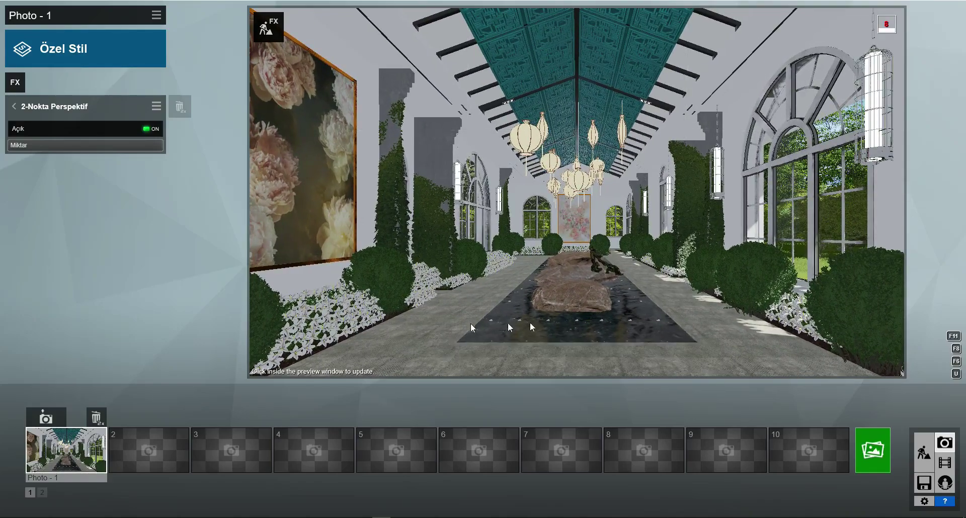
key(q)
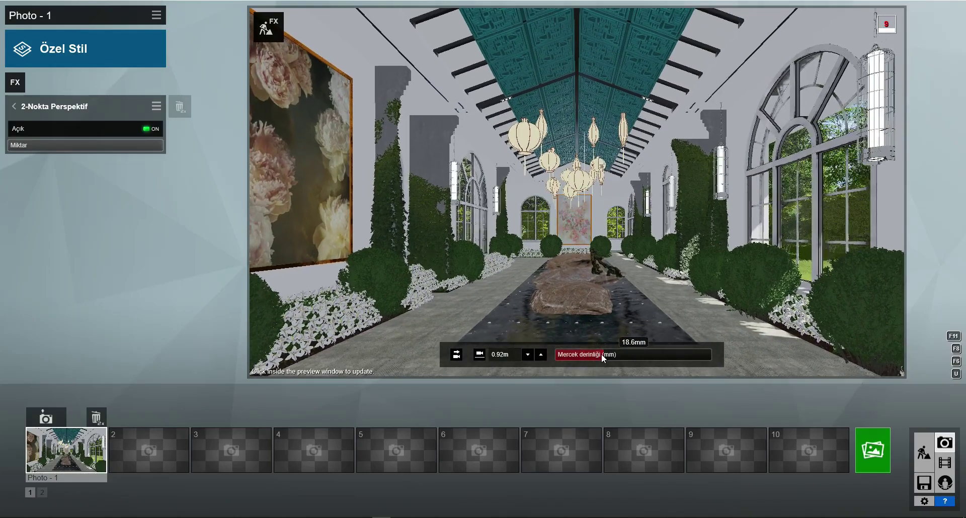
drag(602, 354, 608, 357)
key(e)
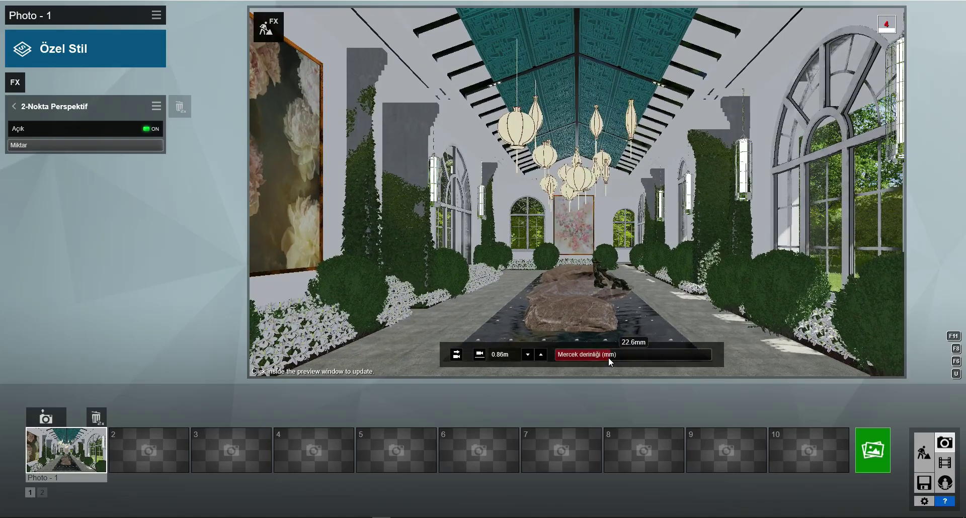
key(ctrl+1)
Add a sunny Real Sky effect to Photo-1 with sky direction -21°
click(19, 88)
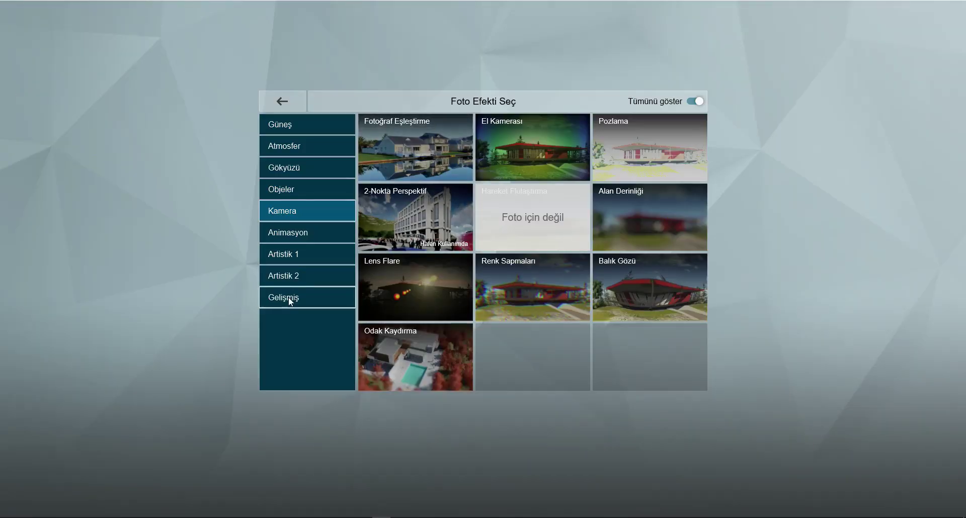
click(280, 147)
click(280, 166)
click(551, 153)
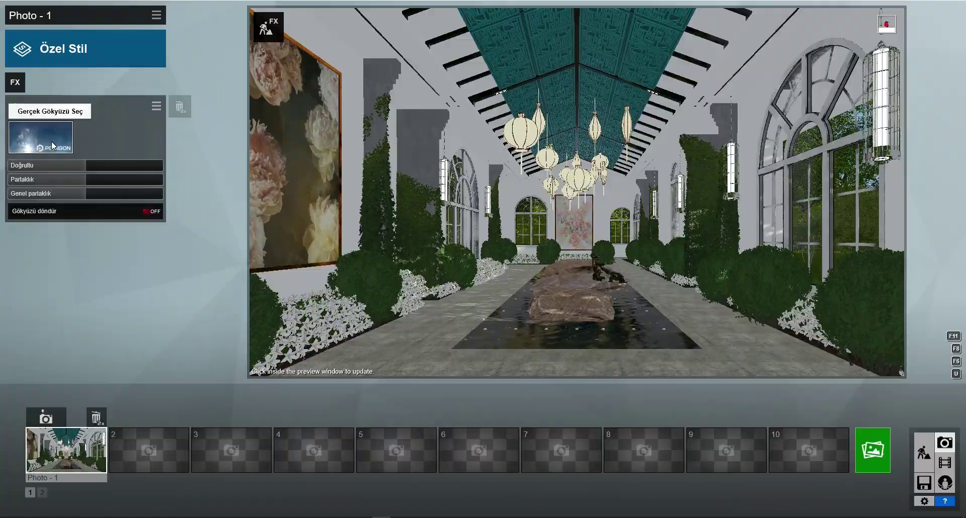
click(51, 141)
click(378, 301)
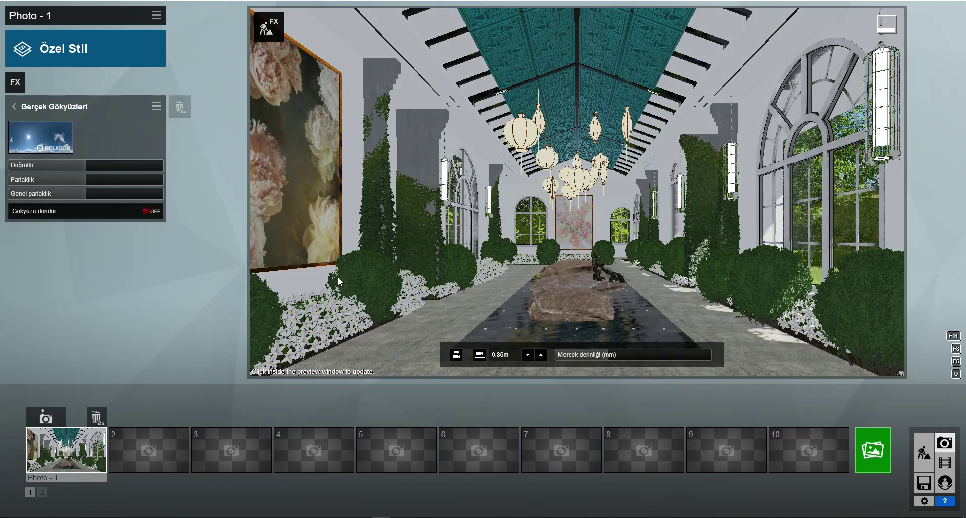
drag(92, 165, 77, 164)
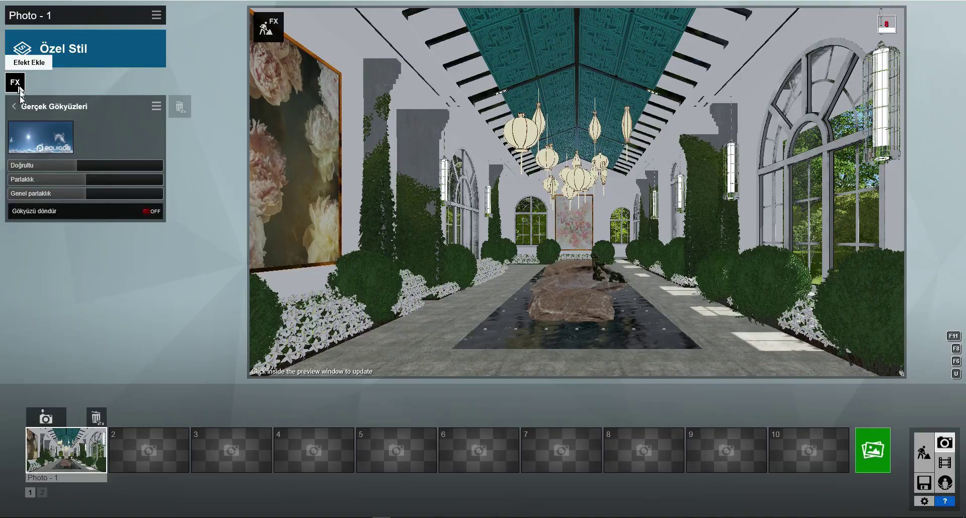
Add a Reflection effect with speedray on and the pool water as reflective plane
click(16, 83)
click(665, 145)
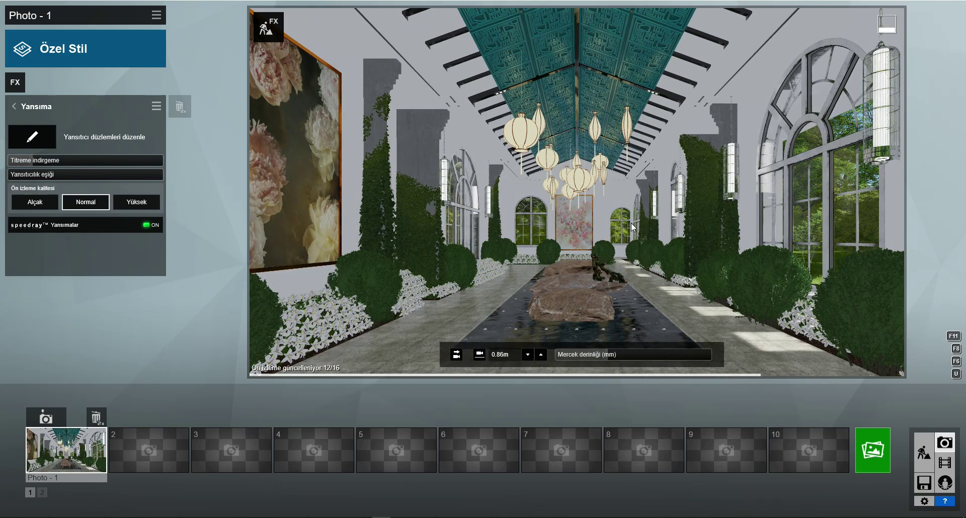
click(146, 224)
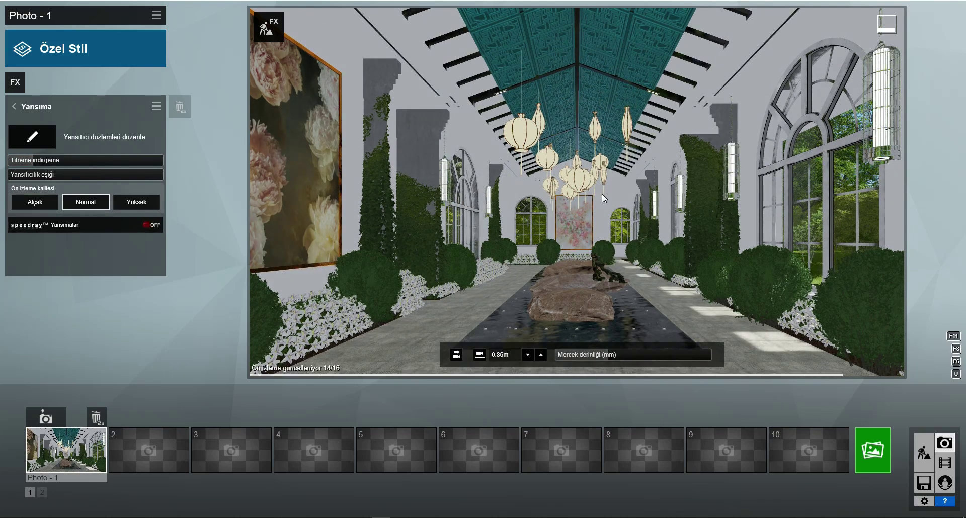
click(150, 226)
click(30, 140)
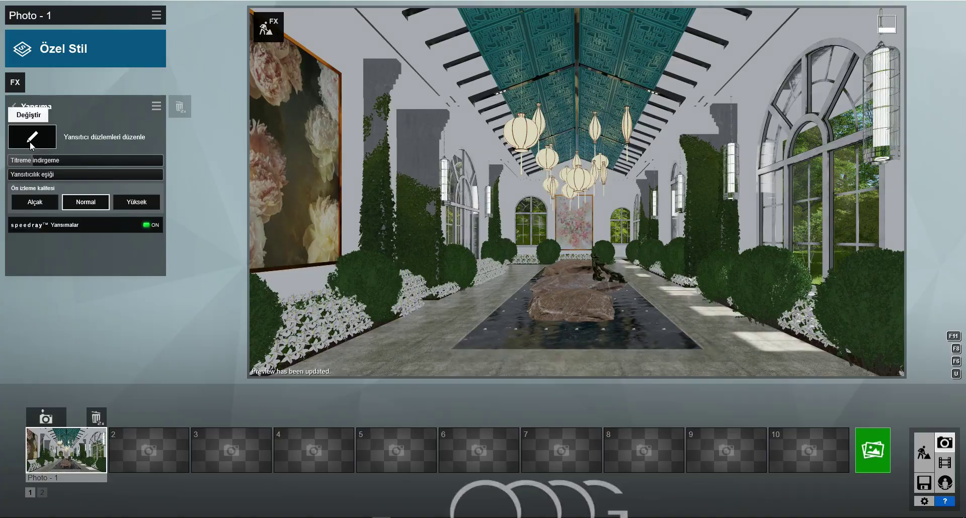
click(496, 478)
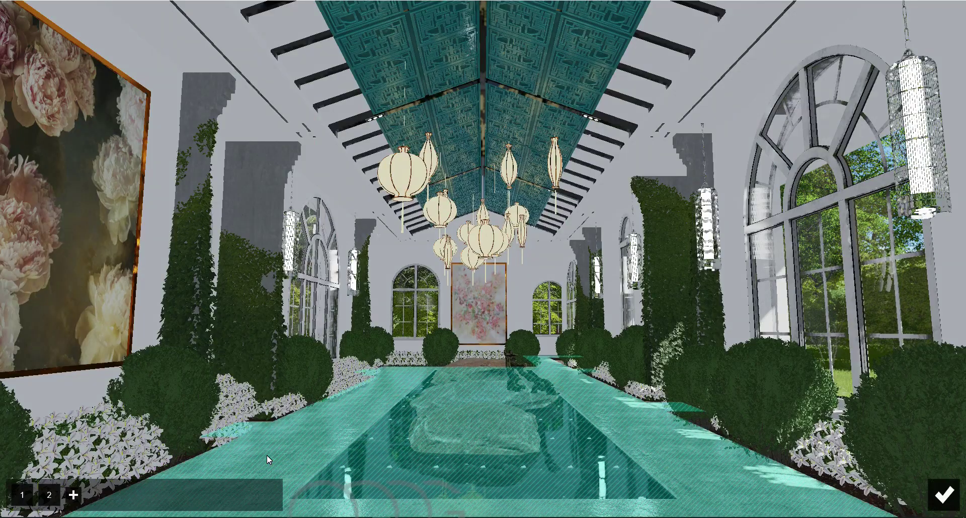
click(943, 495)
mouse_move(576, 192)
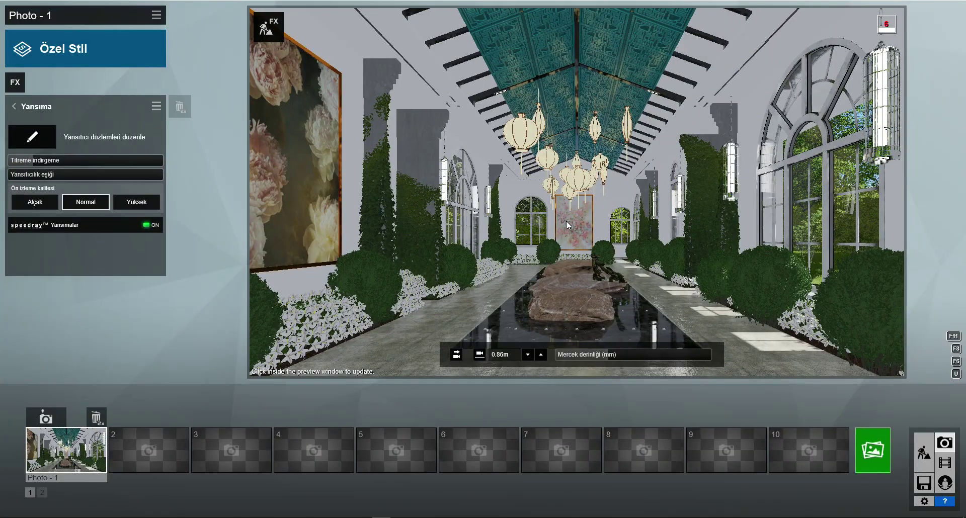
click(566, 221)
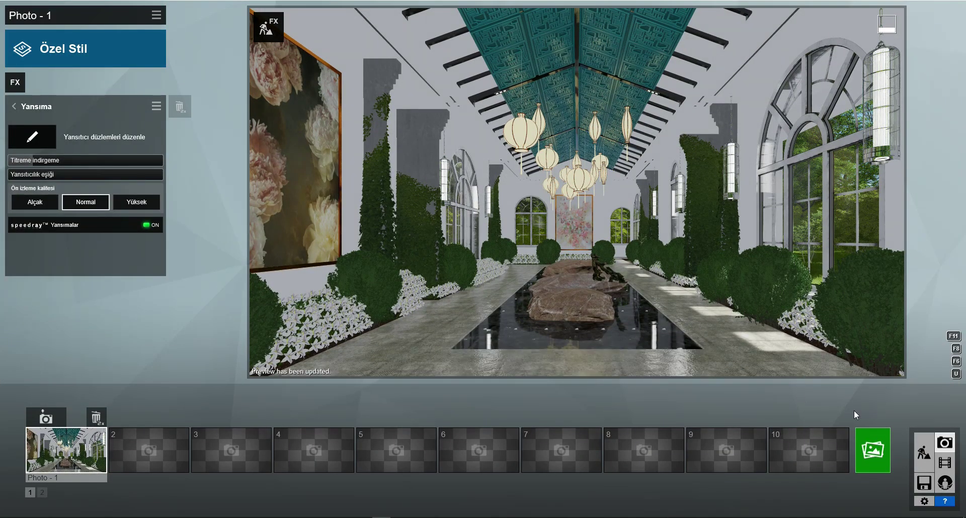
Return to Build mode, briefly recalling the Photo-1 camera view
click(924, 453)
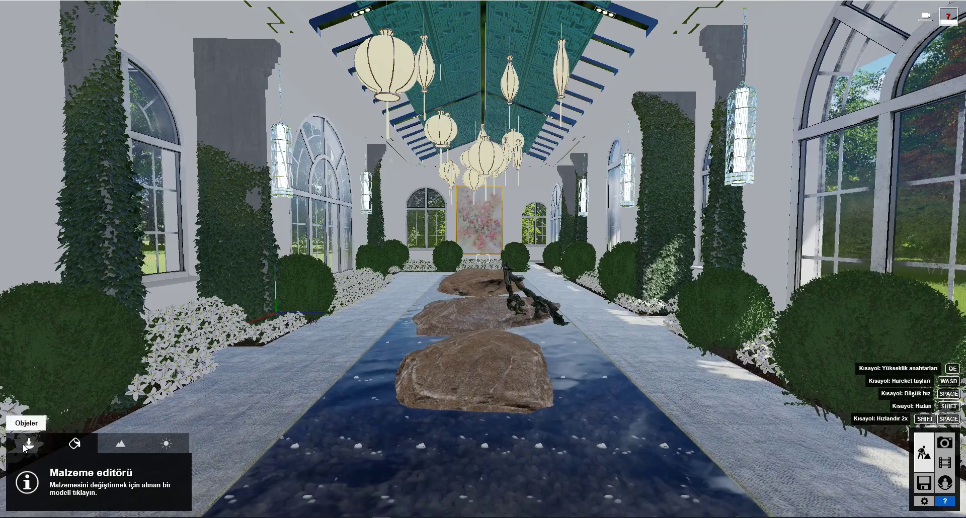
click(28, 442)
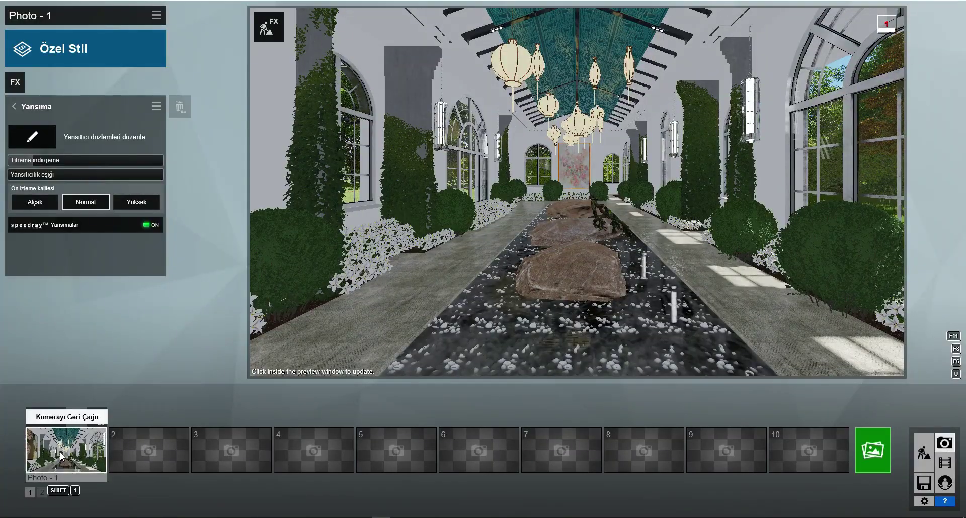
click(62, 456)
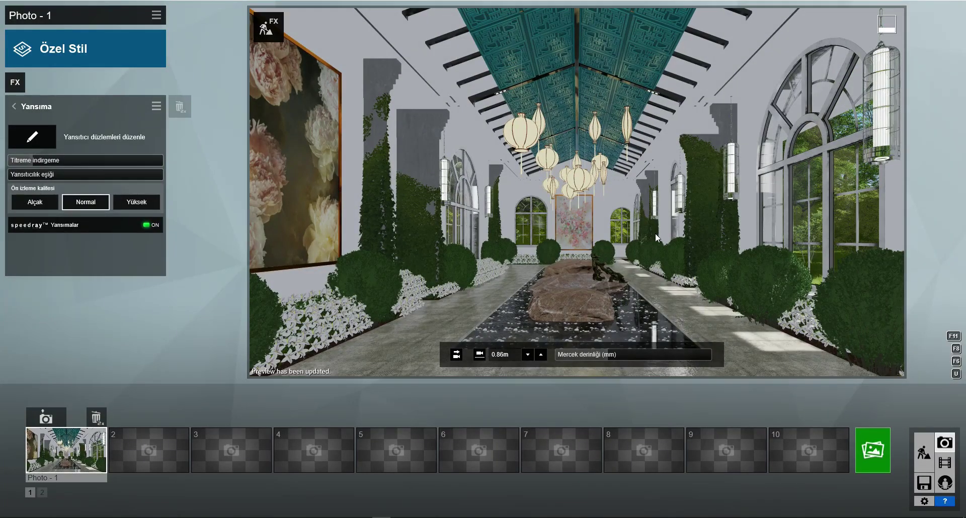
click(924, 452)
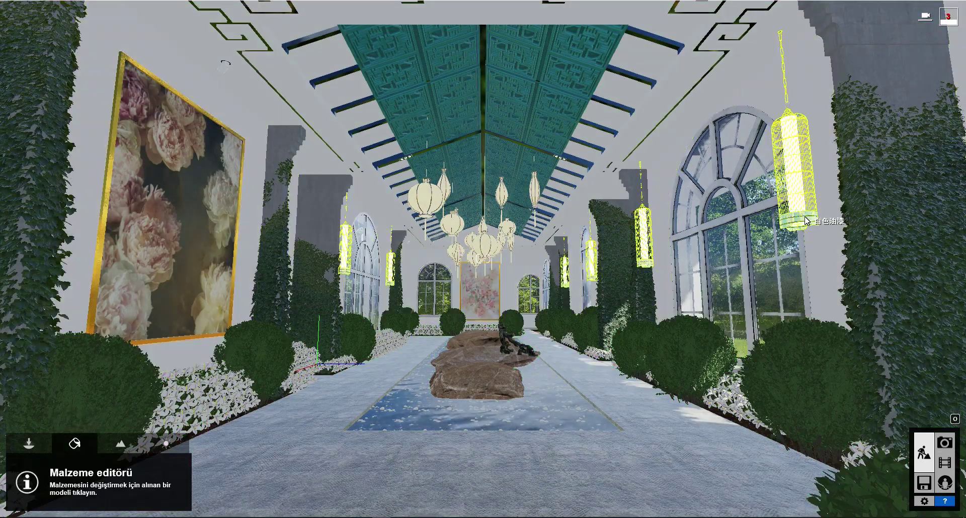
Select the bird-cage lantern material and cancel the trial ivy on it
click(806, 221)
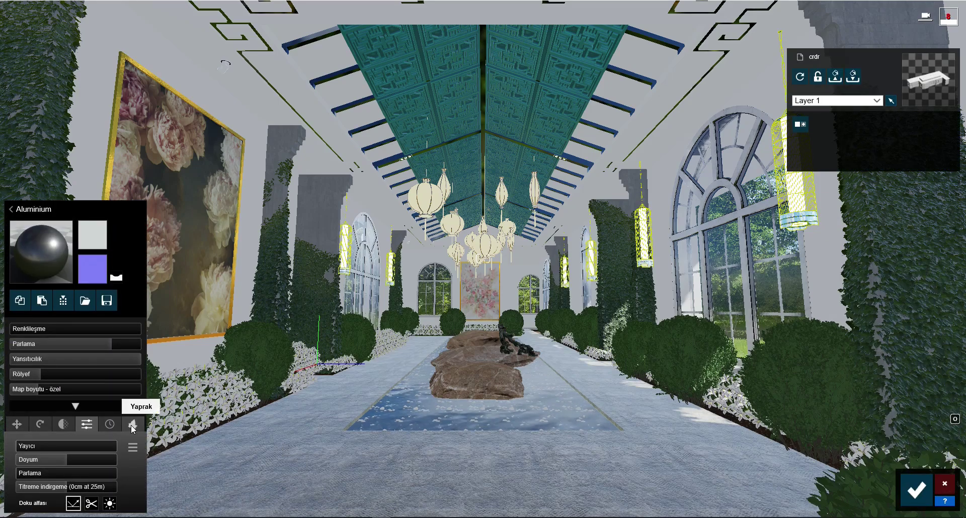
drag(48, 449, 65, 453)
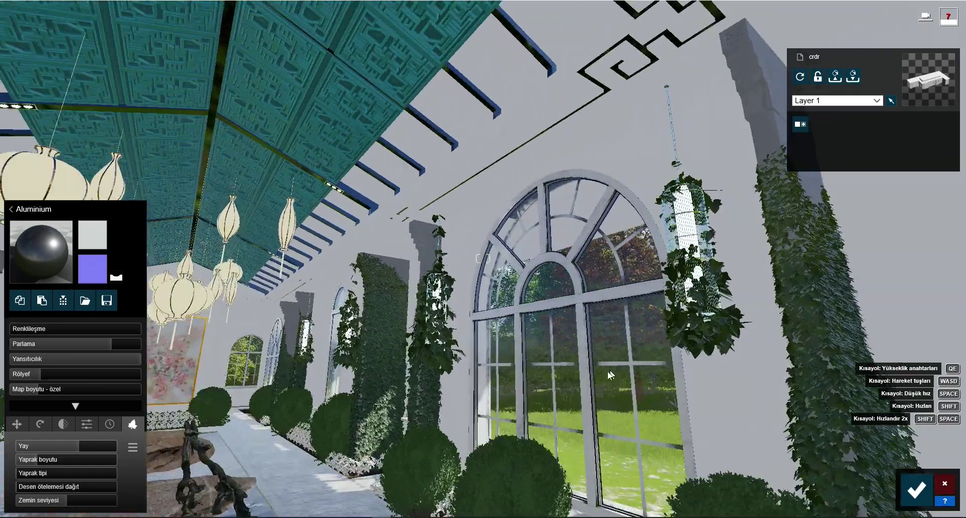
drag(66, 447, 112, 446)
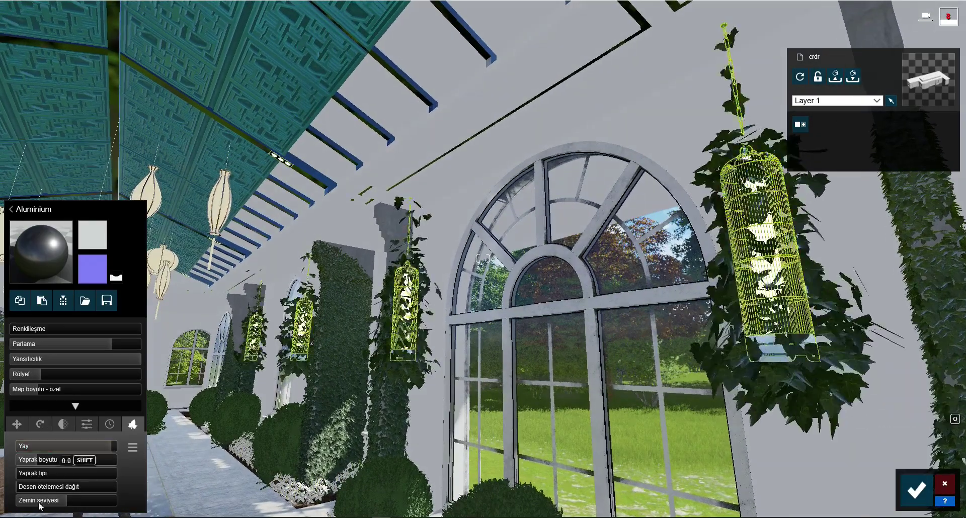
drag(67, 501, 85, 501)
drag(40, 460, 23, 463)
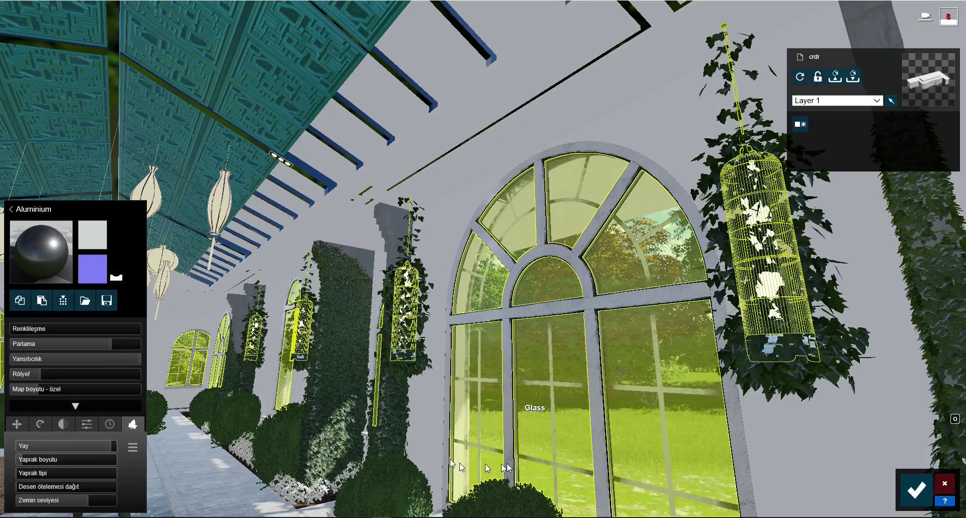
click(944, 483)
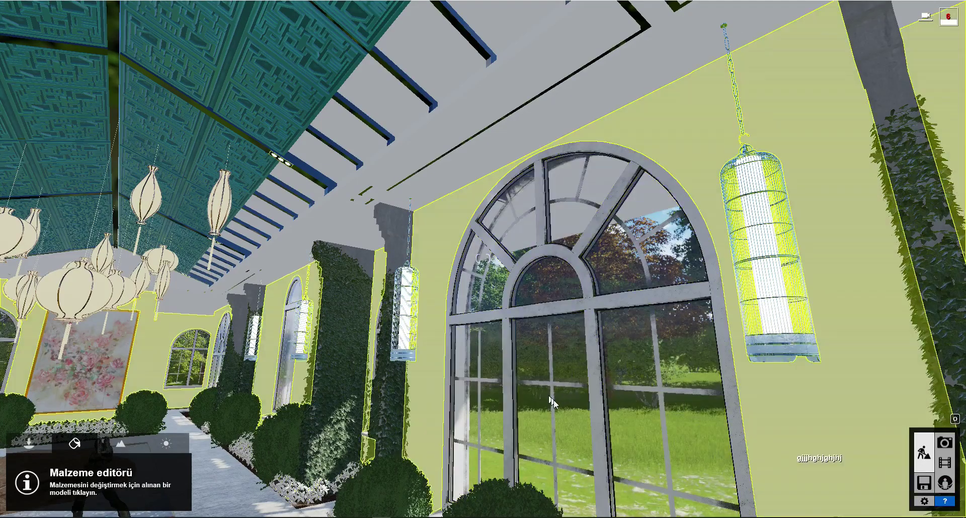
Give the corridor wall low red-leaved ivy with a lowered ground level and spread about 0.05
click(594, 405)
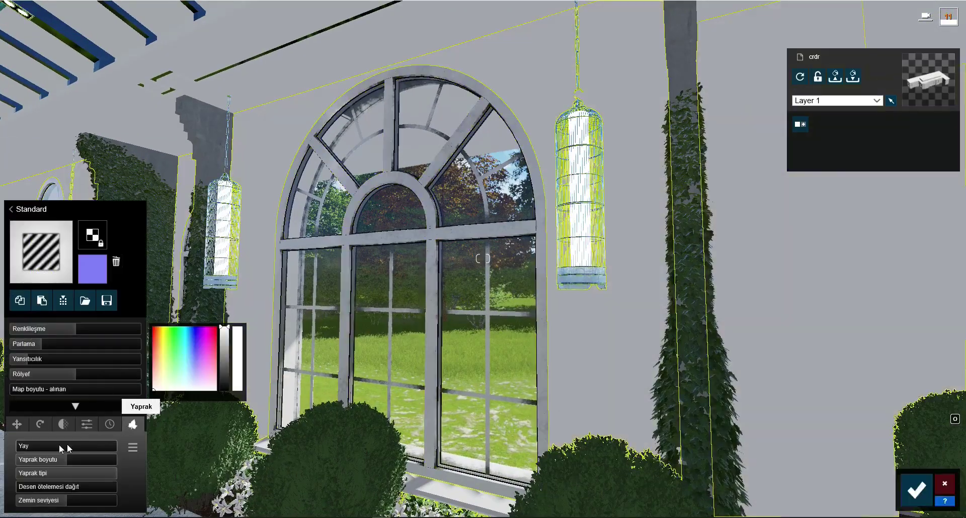
drag(58, 444, 36, 442)
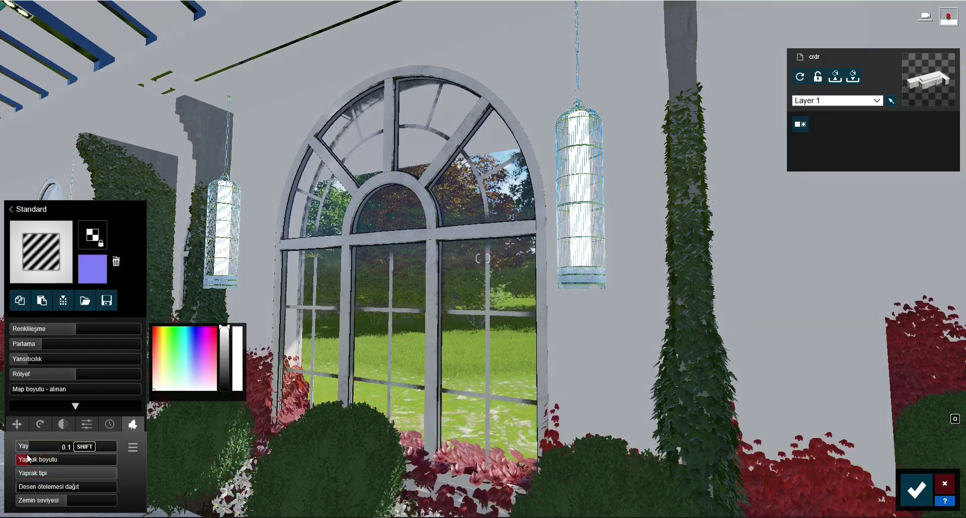
click(60, 502)
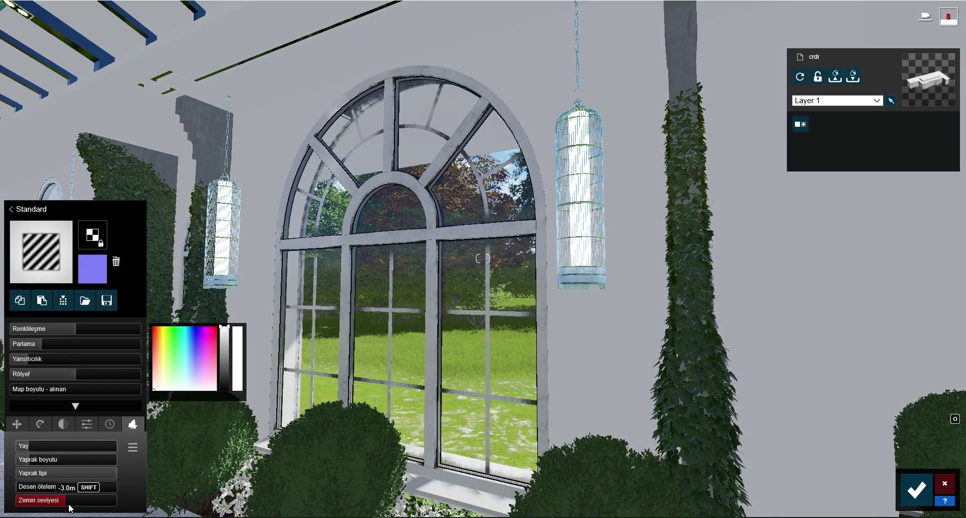
key(s)
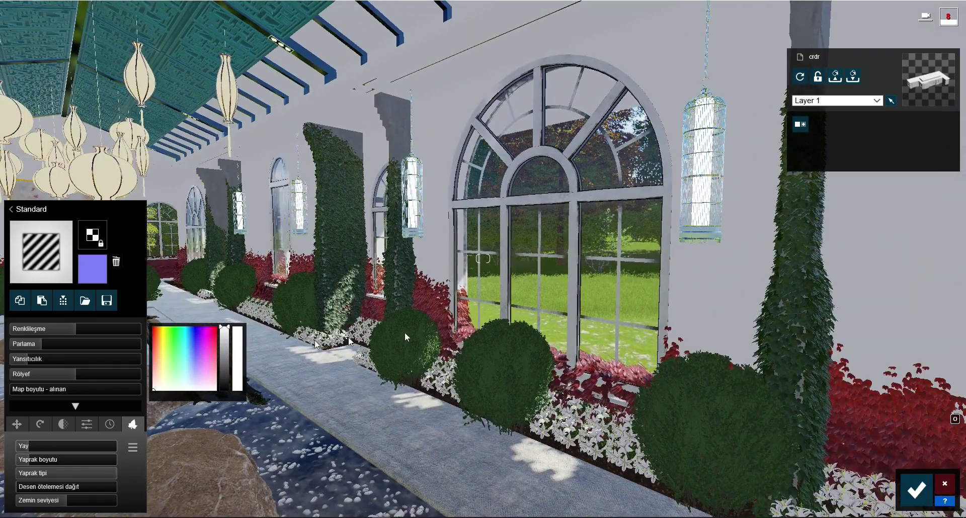
click(88, 473)
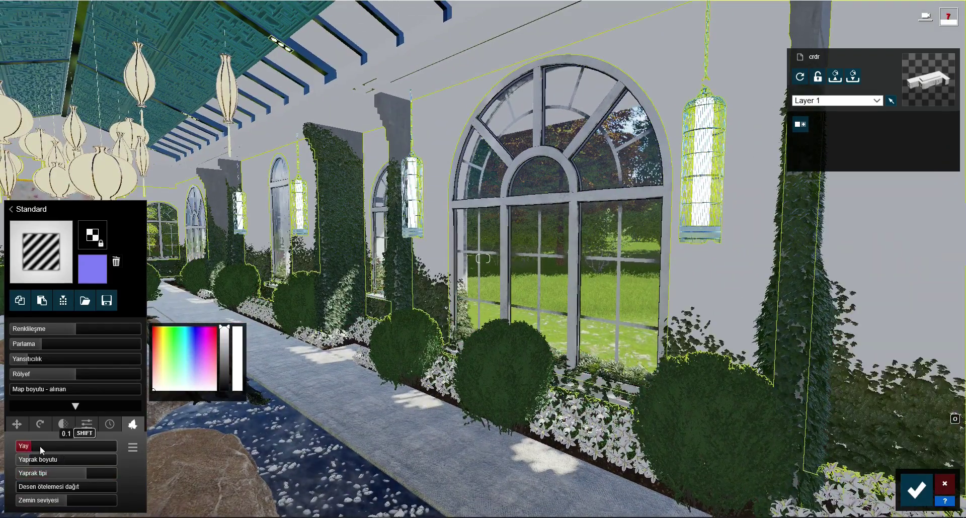
click(77, 473)
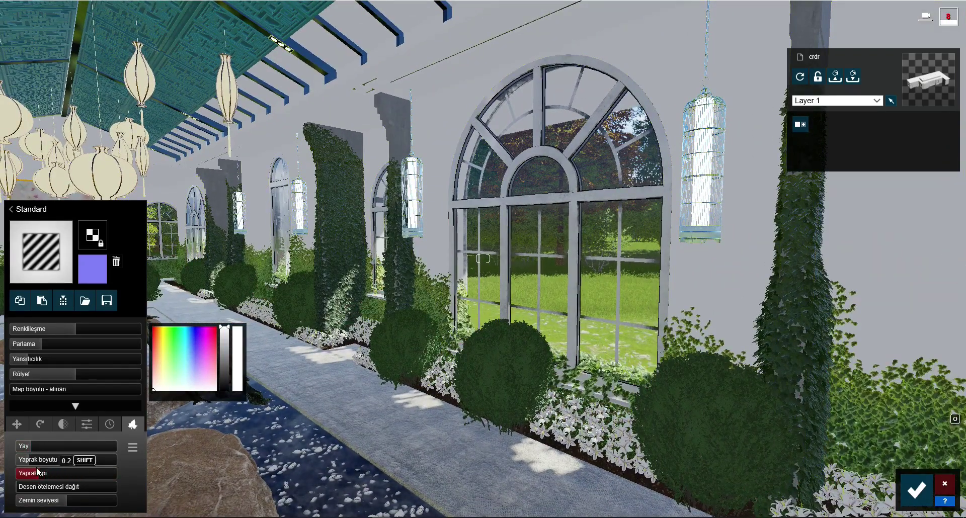
drag(77, 476, 117, 473)
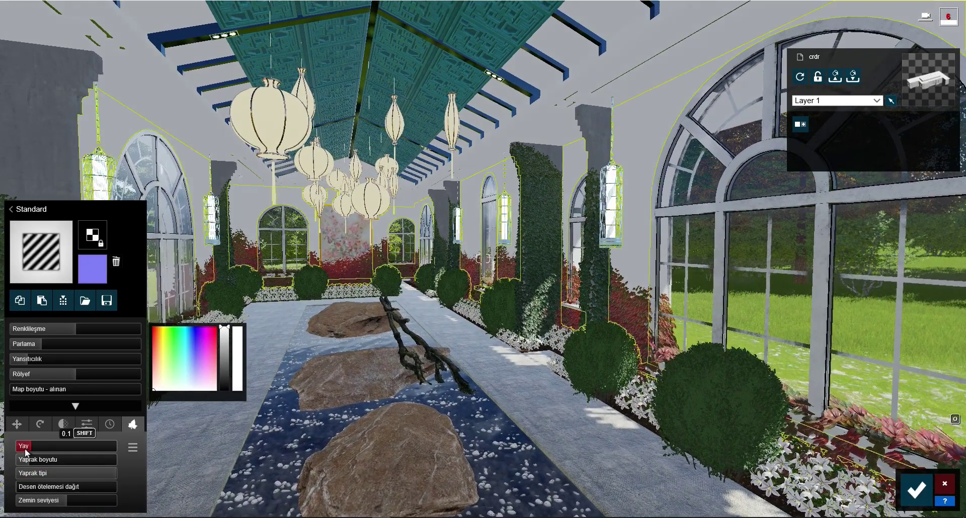
drag(25, 448, 1, 456)
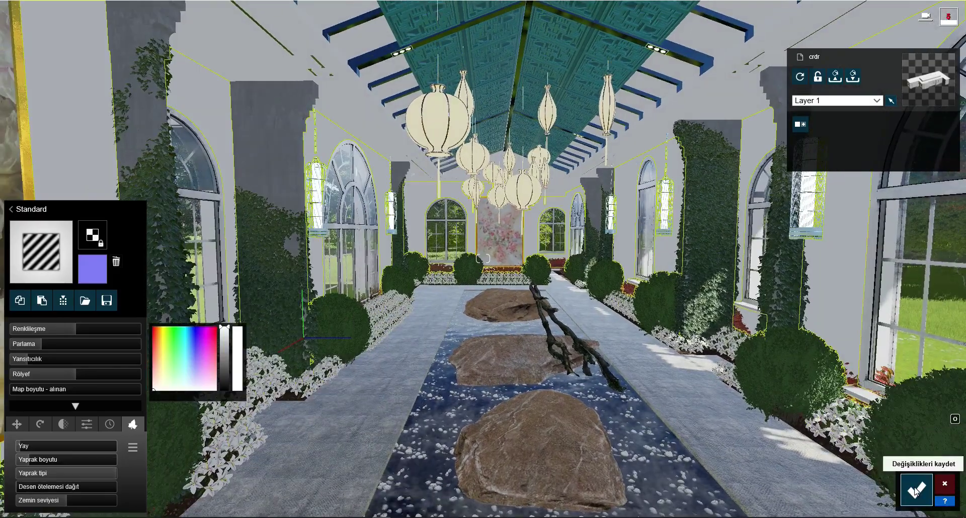
Confirm the wall material and place a bright Fill Light over the pool
click(916, 490)
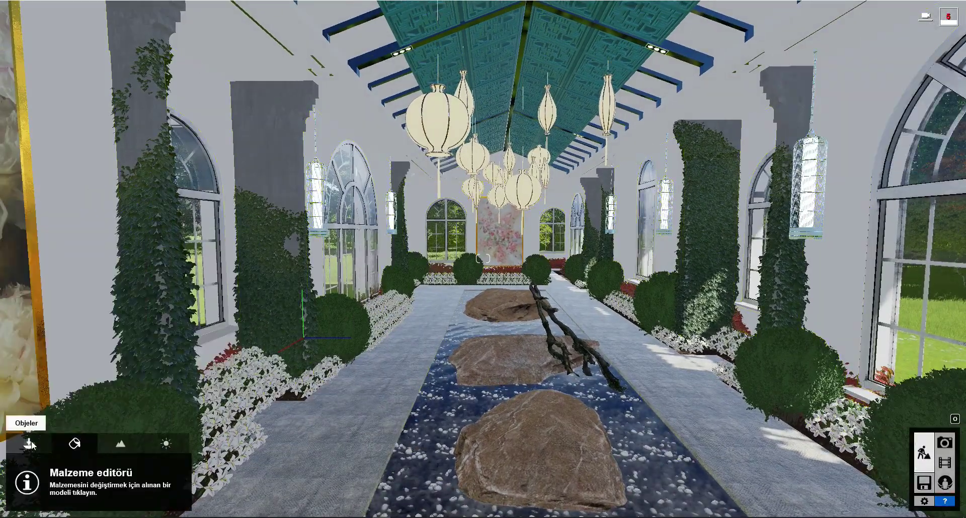
click(216, 475)
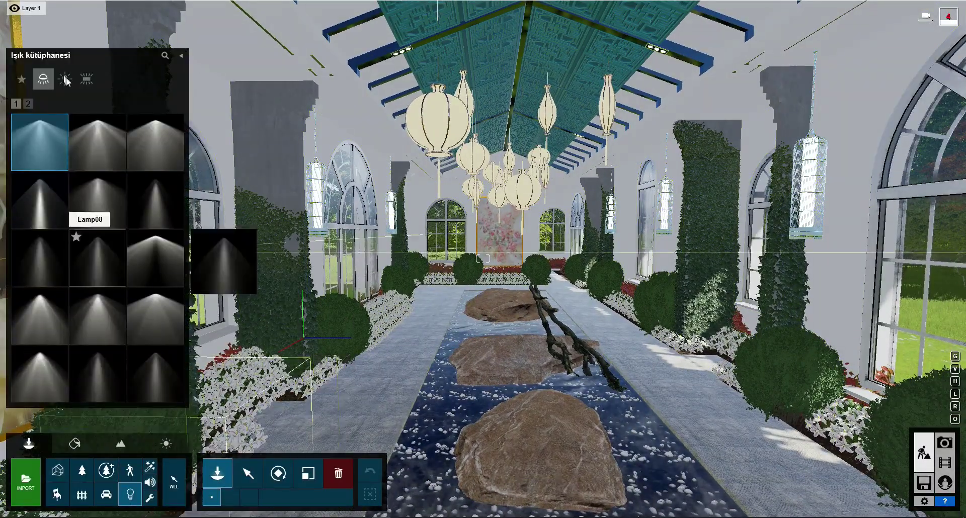
click(64, 78)
click(39, 142)
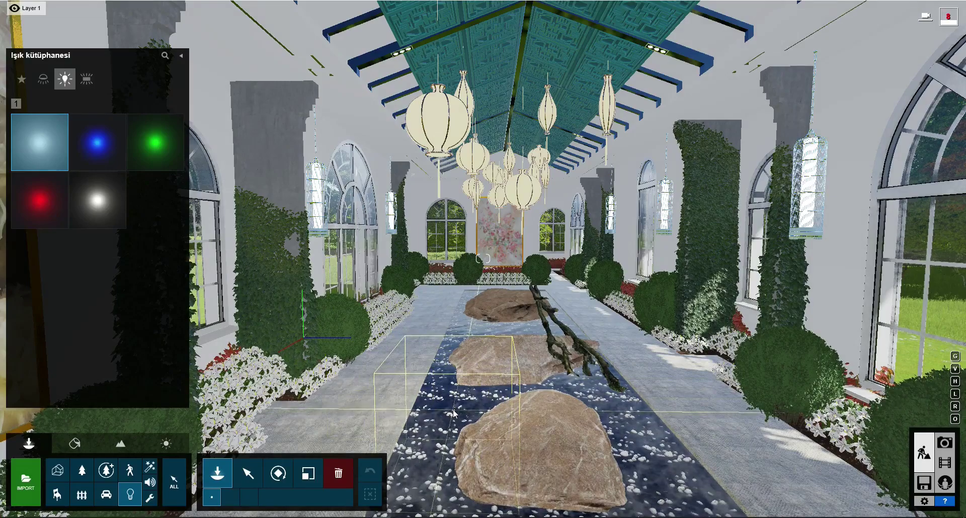
click(459, 416)
drag(831, 226, 815, 225)
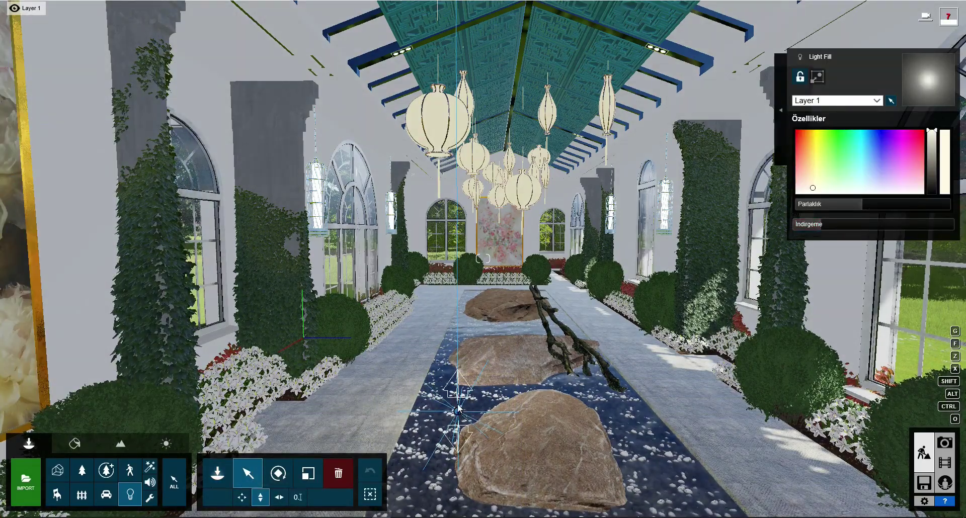
drag(862, 213, 872, 209)
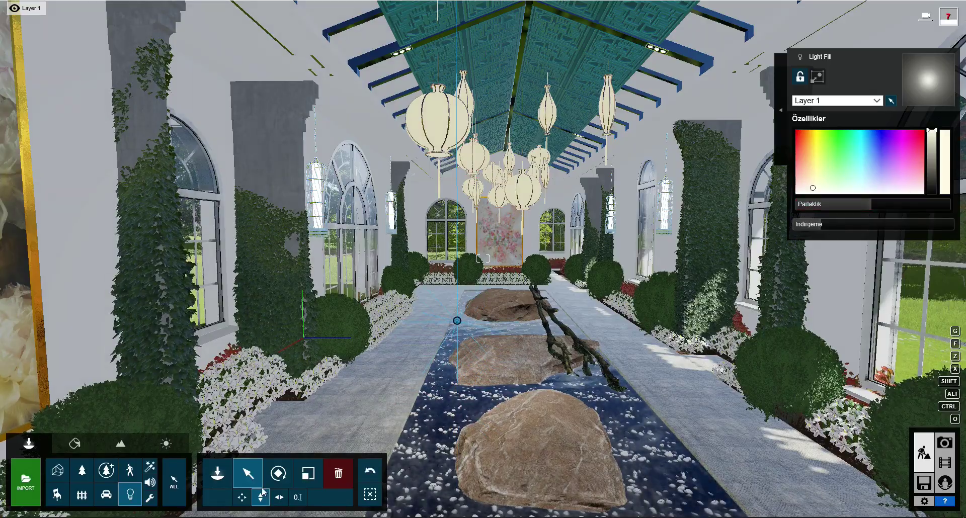
Reposition the fill light over the pool, select the placed lights, and switch to Photo mode
right_drag(496, 316, 475, 244)
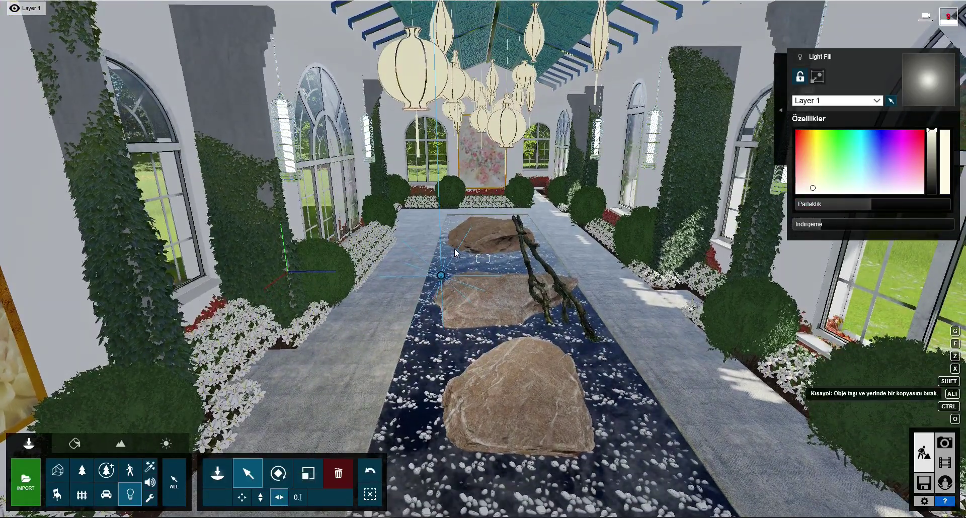
drag(475, 244, 476, 235)
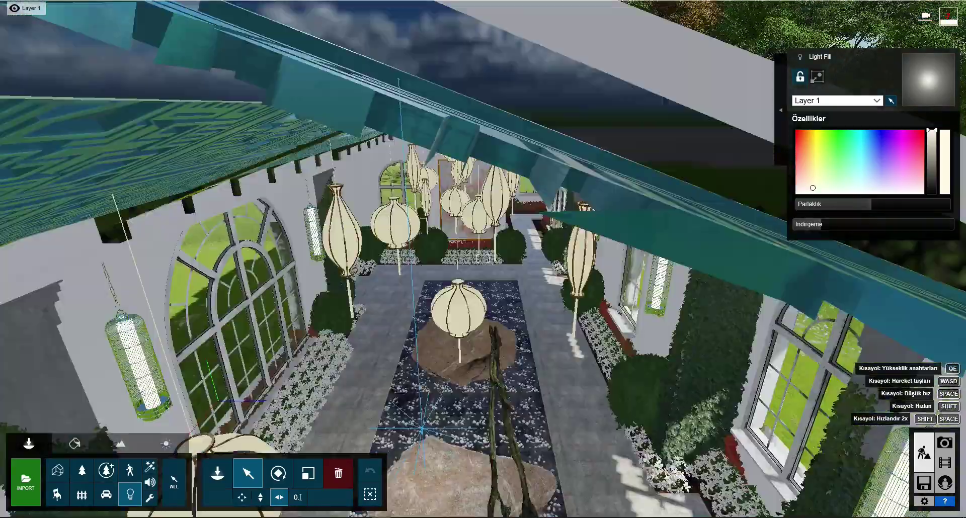
right_drag(474, 232, 515, 211)
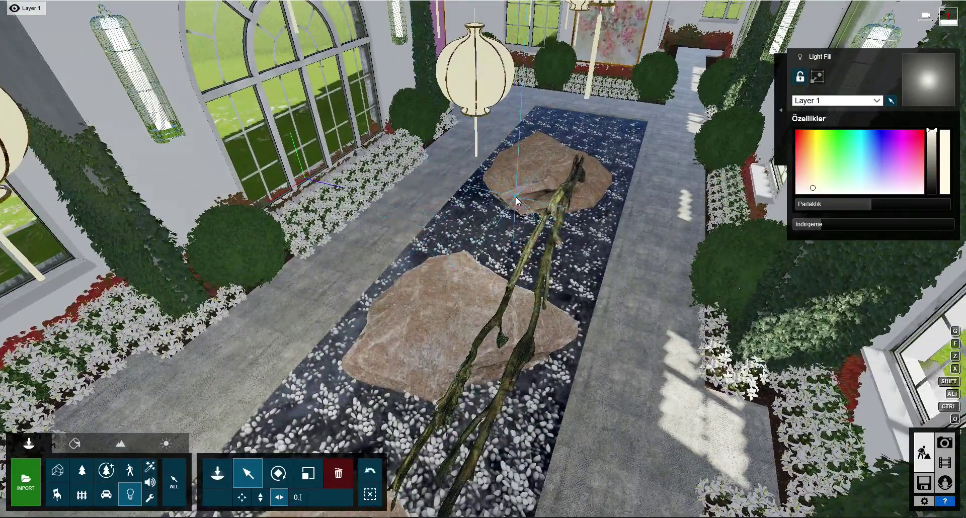
click(516, 198)
ctrl+click(248, 376)
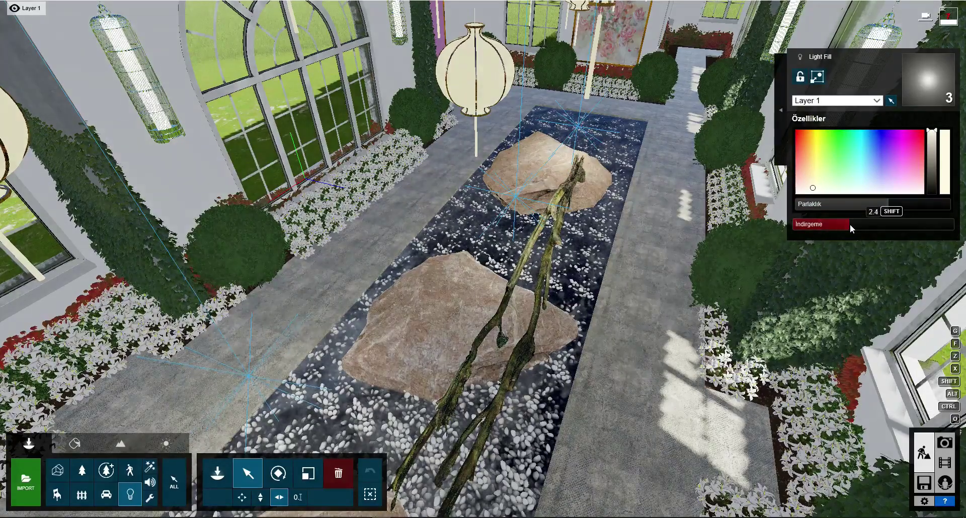
click(944, 443)
Recall the Photo - 1 camera, adjust the view down the hall, and recall it again
click(93, 459)
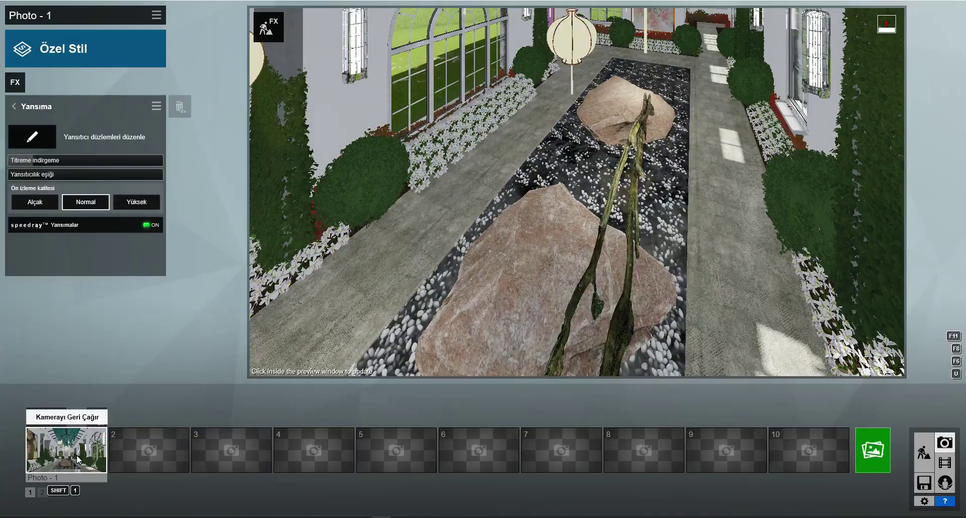
click(923, 452)
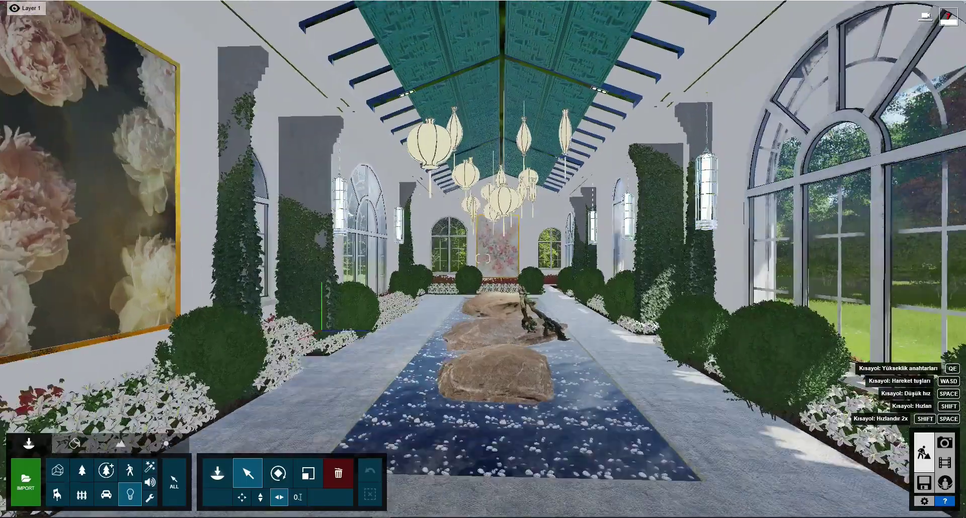
right_drag(678, 270, 477, 298)
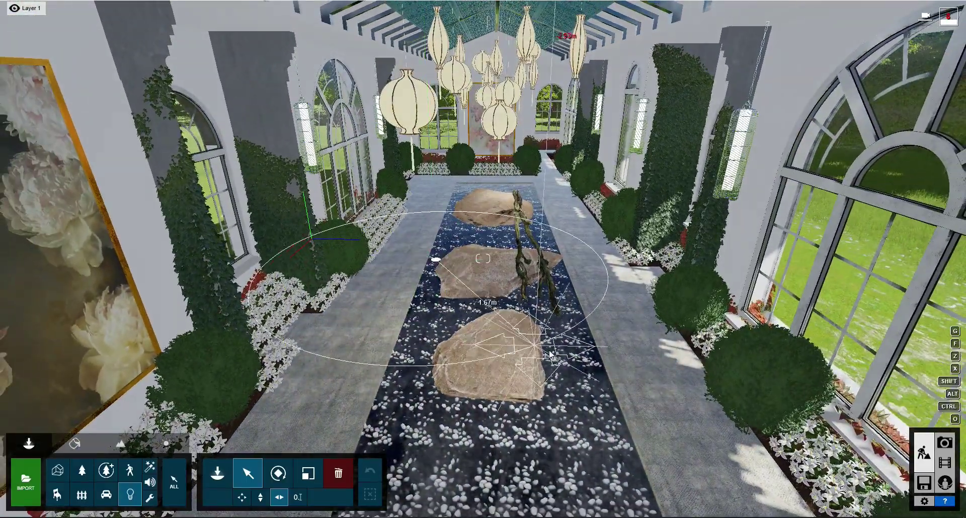
click(944, 443)
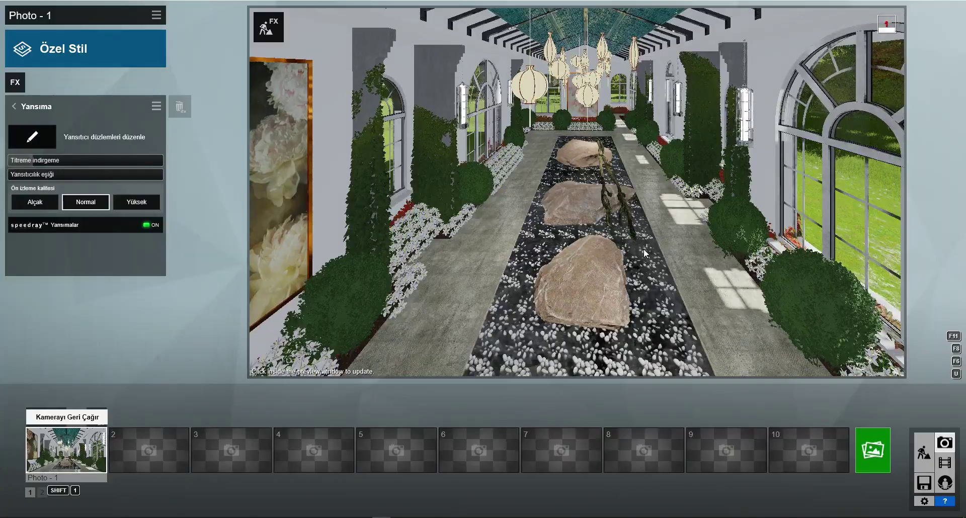
click(65, 450)
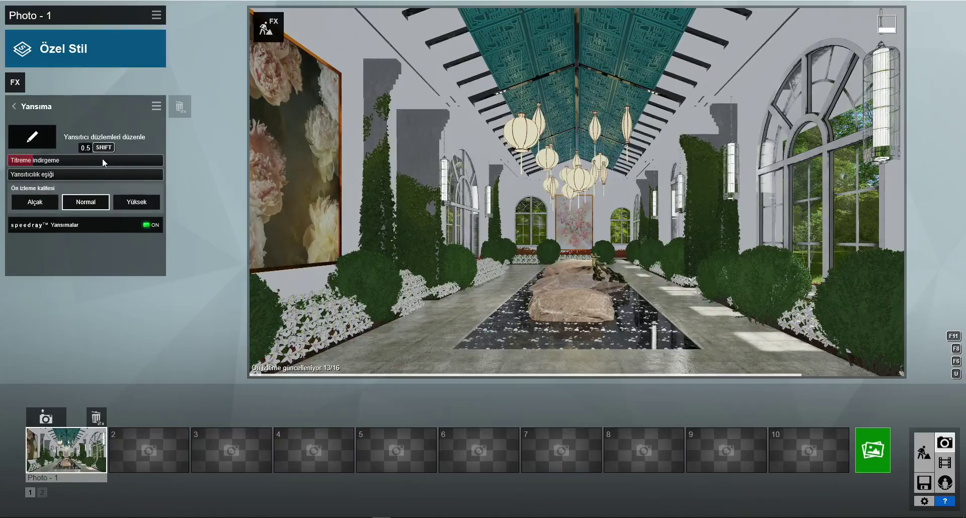
Add a Shadow effect with soft and fine-detailed shadows, refresh the preview, and return to Build mode
click(13, 106)
click(409, 149)
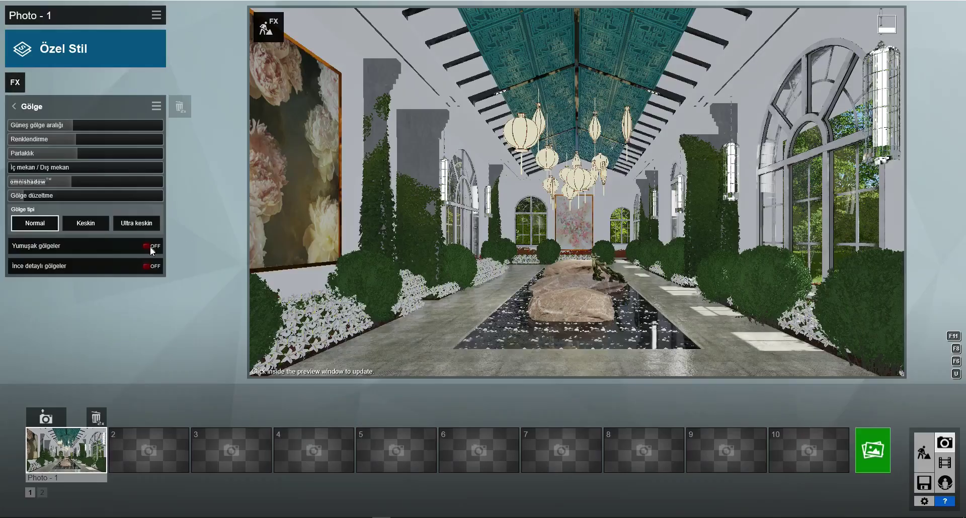
click(151, 264)
click(152, 265)
click(152, 264)
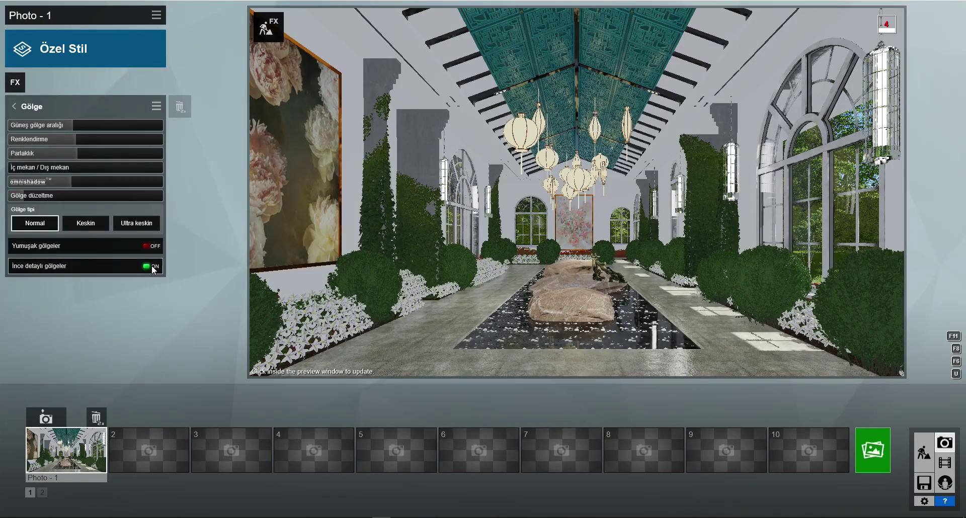
click(152, 245)
mouse_move(576, 226)
click(525, 185)
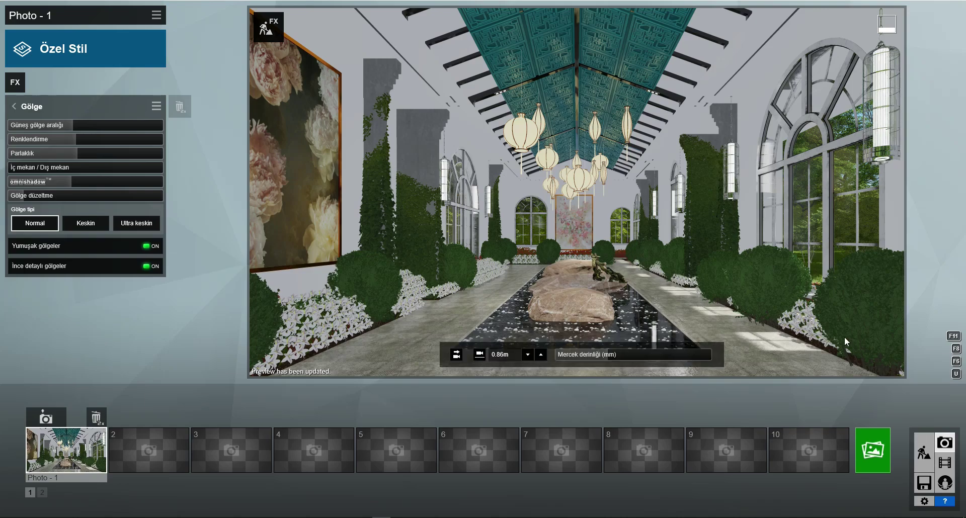
click(923, 453)
Select the left wall and try Poliigon plaster materials, including Polii Stucco 04 2k, from Indoor page 2
click(74, 443)
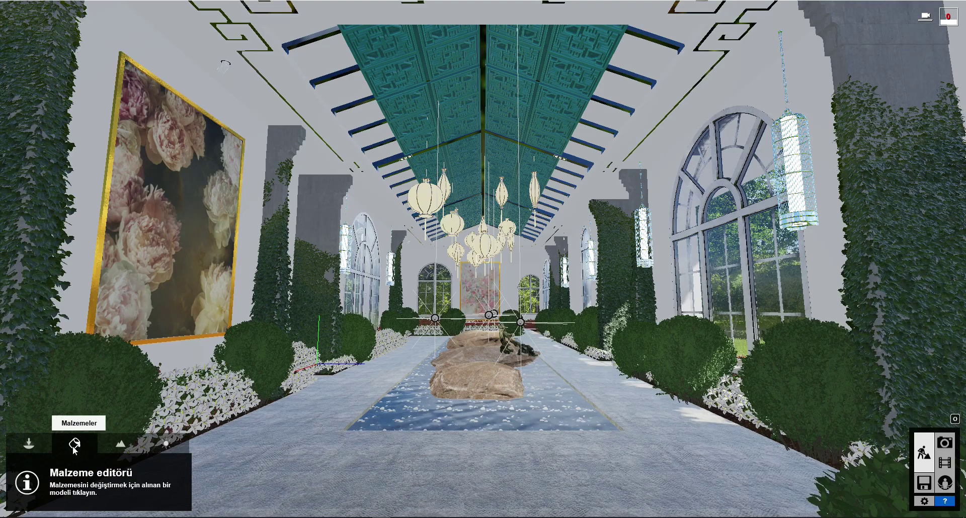
click(80, 211)
click(31, 209)
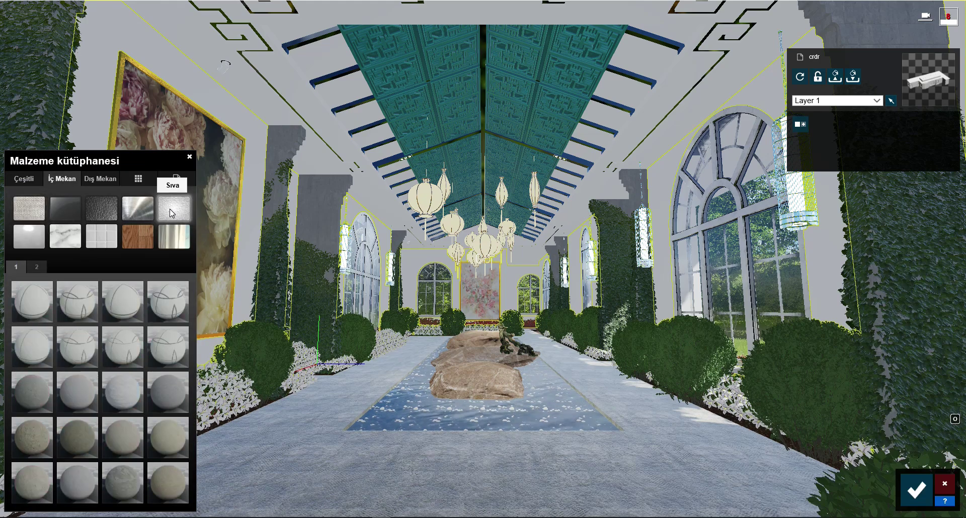
click(36, 267)
click(35, 482)
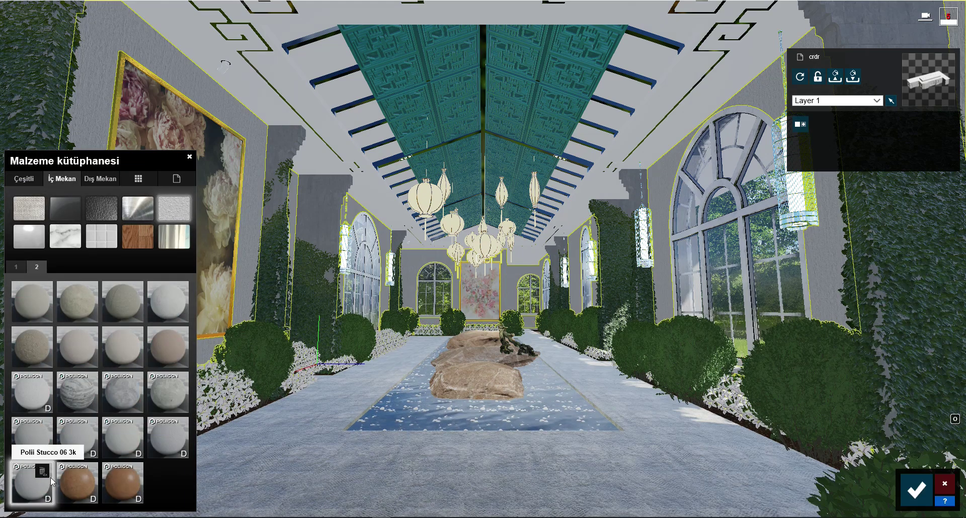
drag(237, 447, 216, 449)
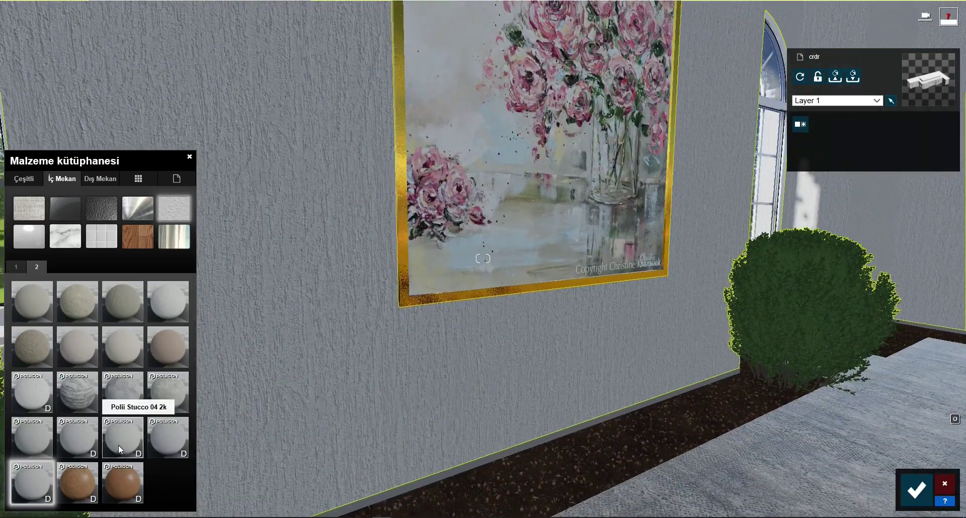
click(119, 445)
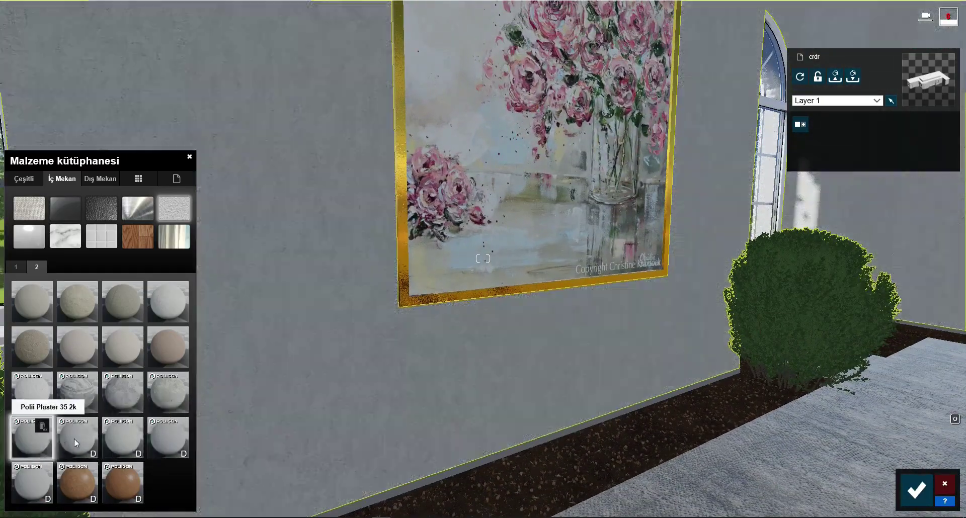
Try a rougher white plaster from the indoor materials on the wall
click(74, 439)
click(14, 267)
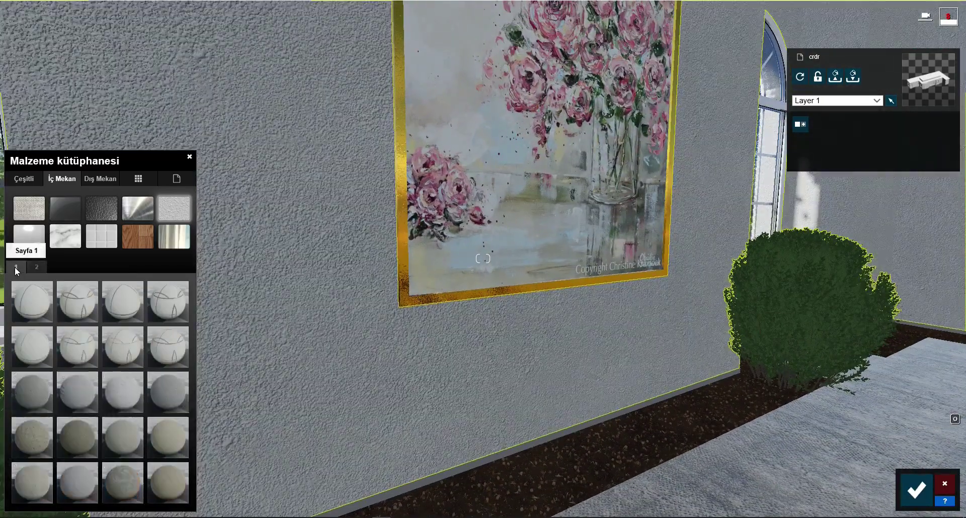
click(33, 270)
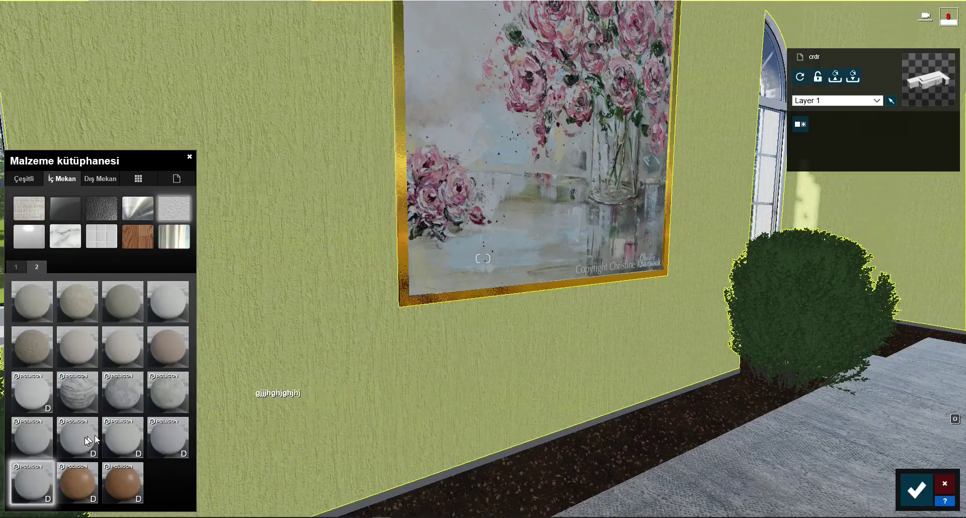
drag(29, 485, 119, 441)
click(36, 397)
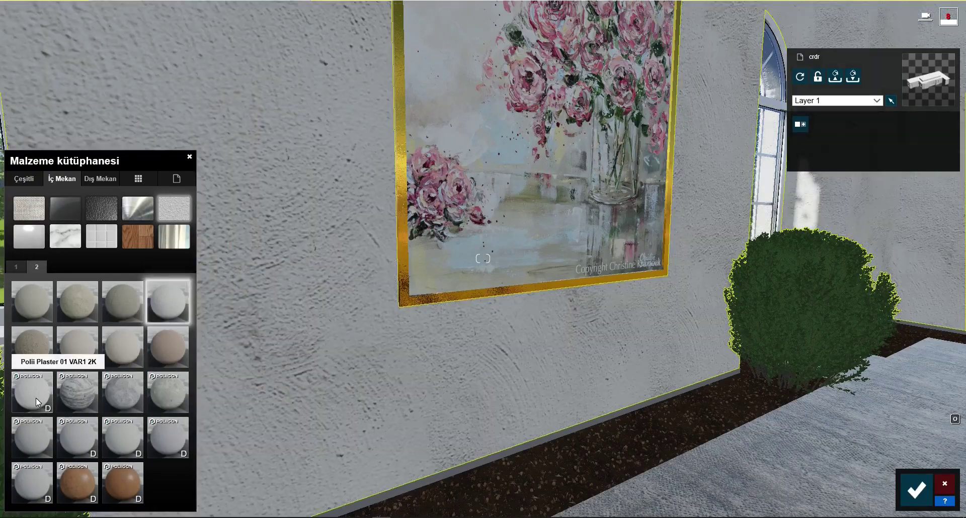
Try a grey exterior stucco, then apply Polii Stucco 06 3k from Indoor page 2
click(100, 178)
click(173, 209)
click(77, 302)
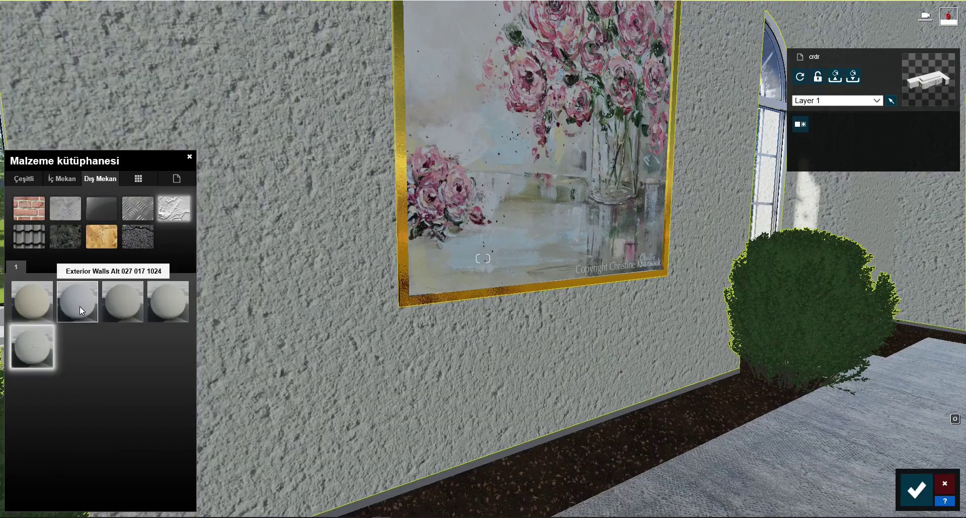
click(69, 177)
click(45, 263)
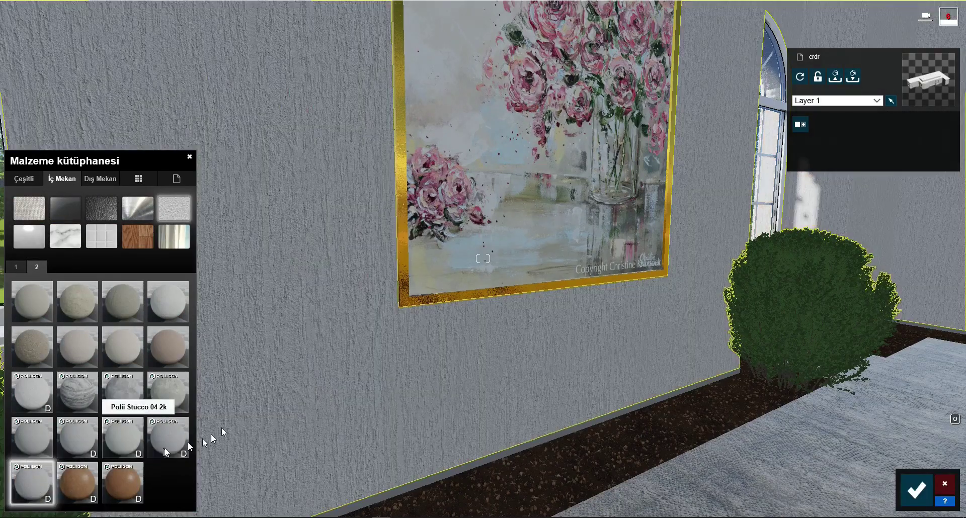
click(166, 443)
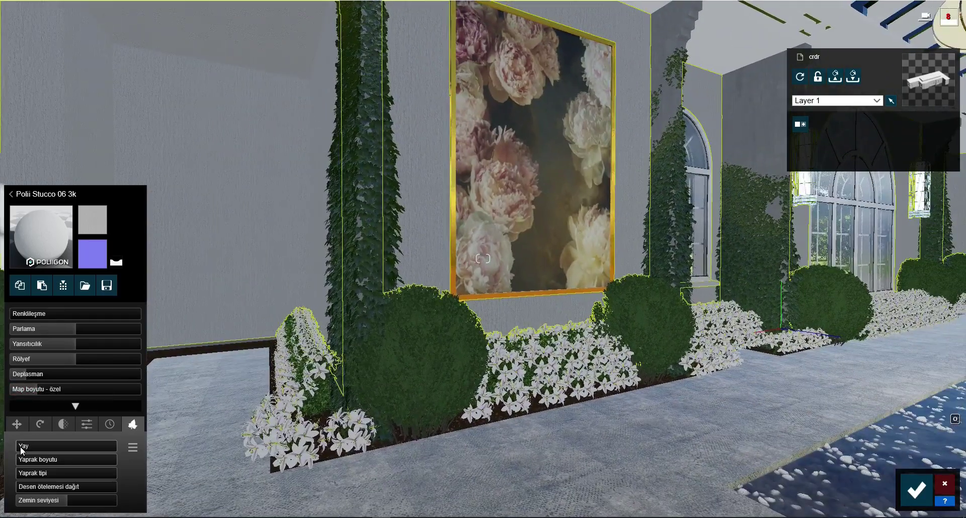
Enable red-leaved ivy on the stucco wall with raised ground level, offset pattern and a low spread, then confirm
click(25, 445)
drag(21, 448, 83, 473)
click(62, 501)
drag(66, 508, 75, 506)
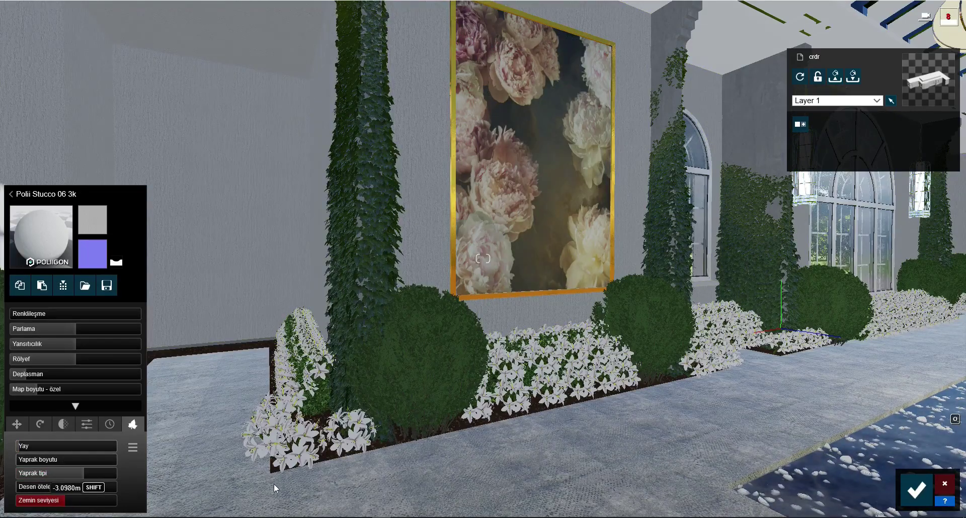
click(464, 454)
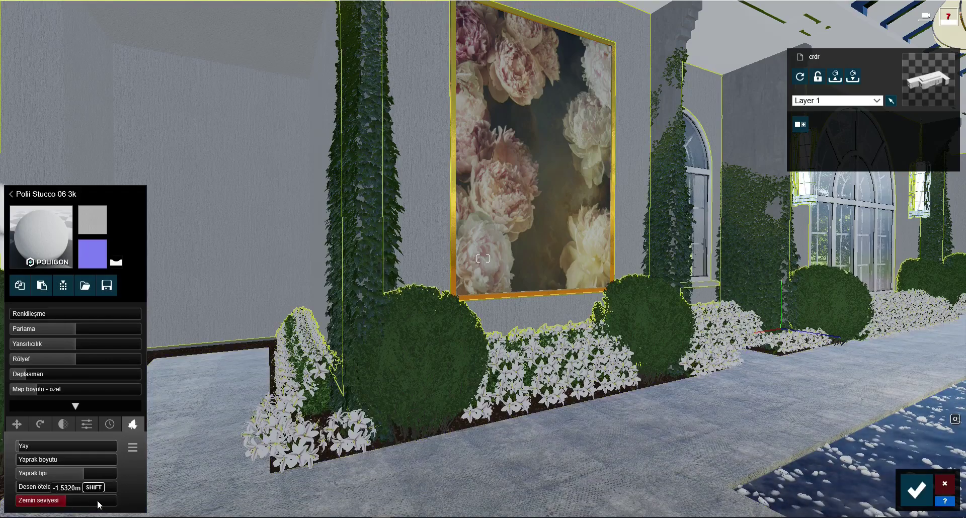
click(681, 451)
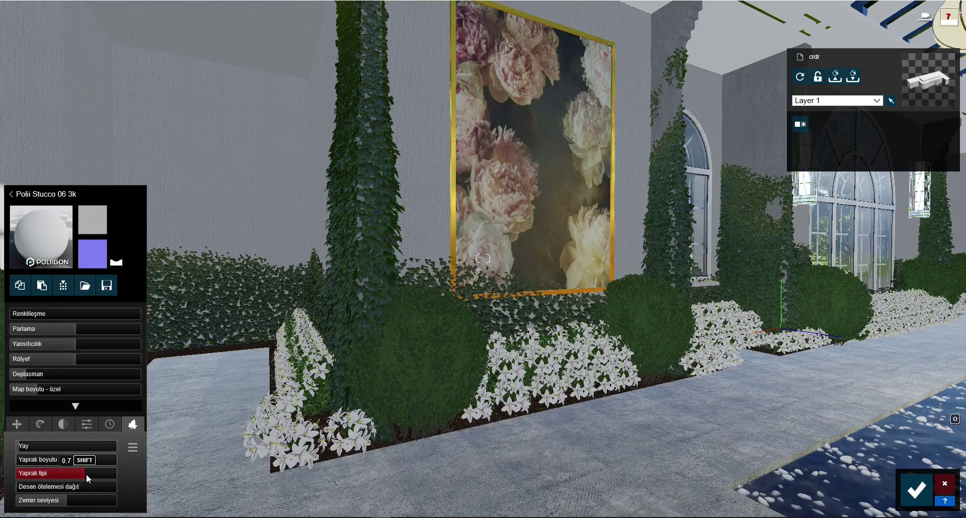
mouse_move(90, 473)
mouse_down()
mouse_move(35, 469)
mouse_move(115, 478)
mouse_up()
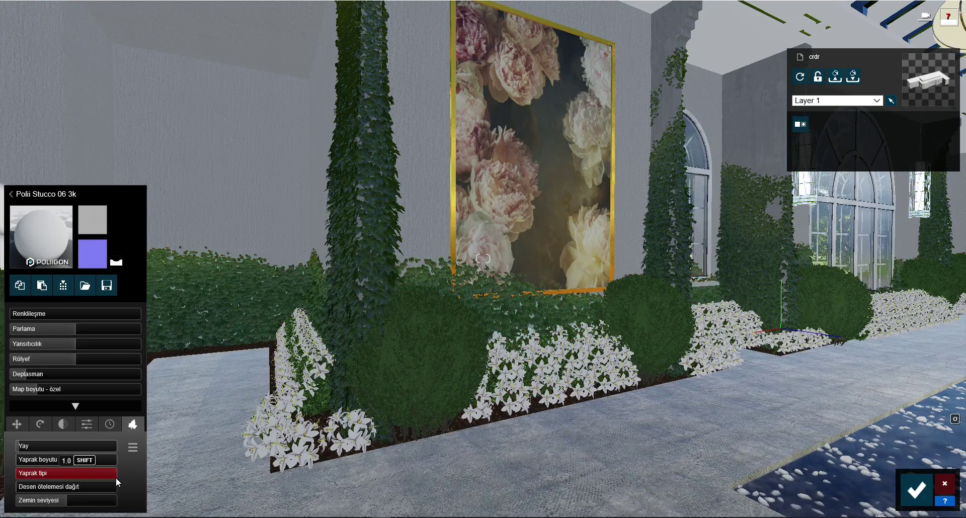
drag(25, 448, 18, 448)
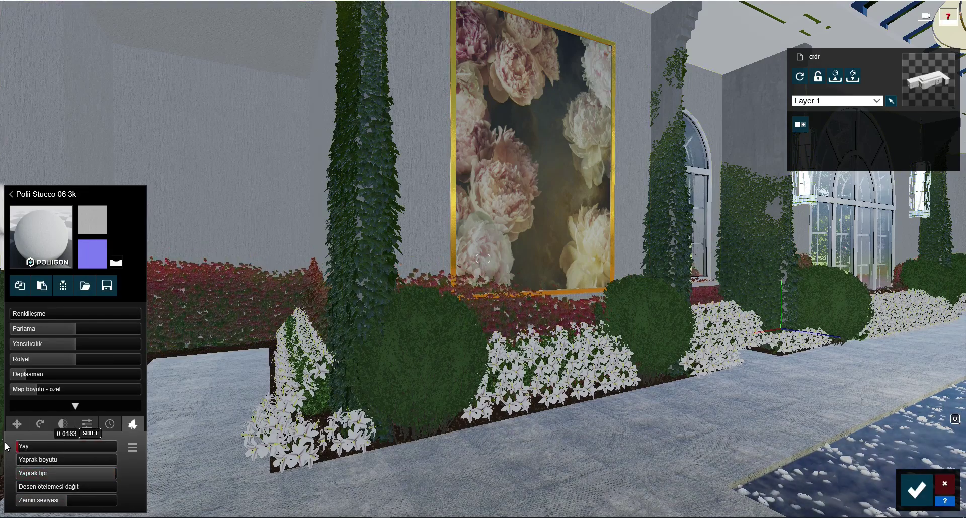
key(Escape)
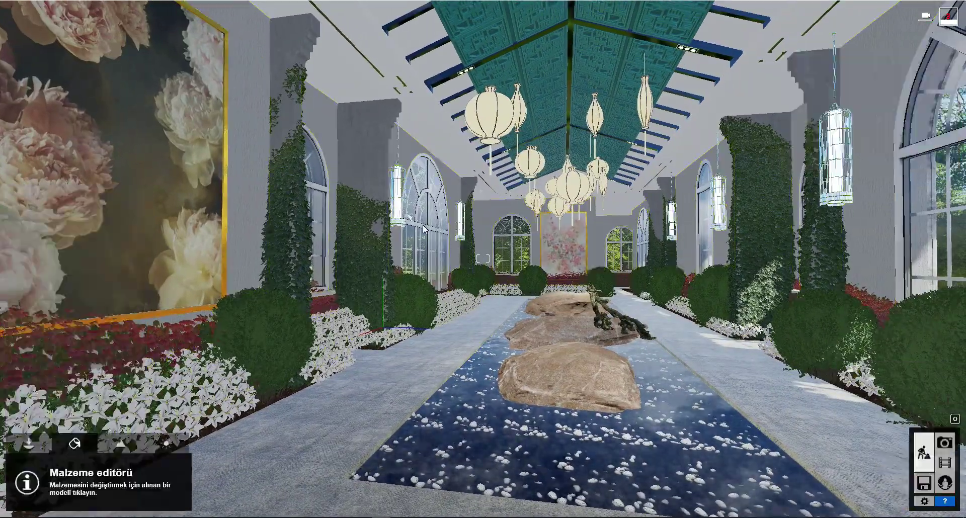
Add the Hacimsel Güneş Işığı volumetric sunlight effect to Photo - 1
click(944, 442)
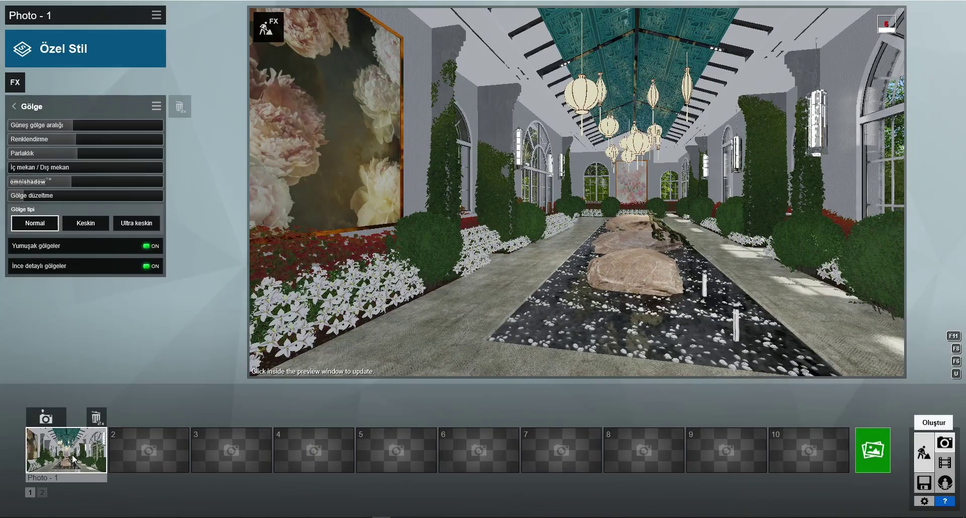
click(74, 459)
click(16, 112)
click(17, 86)
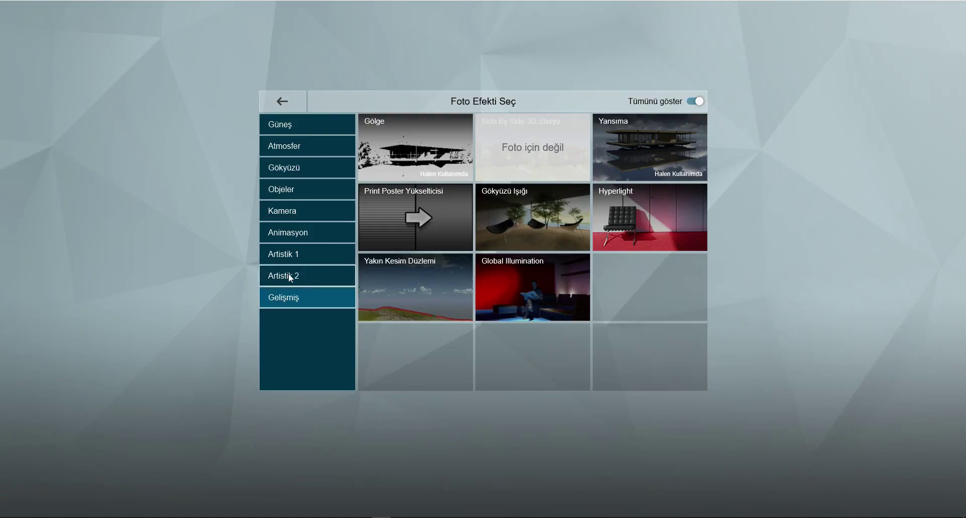
click(291, 130)
click(457, 219)
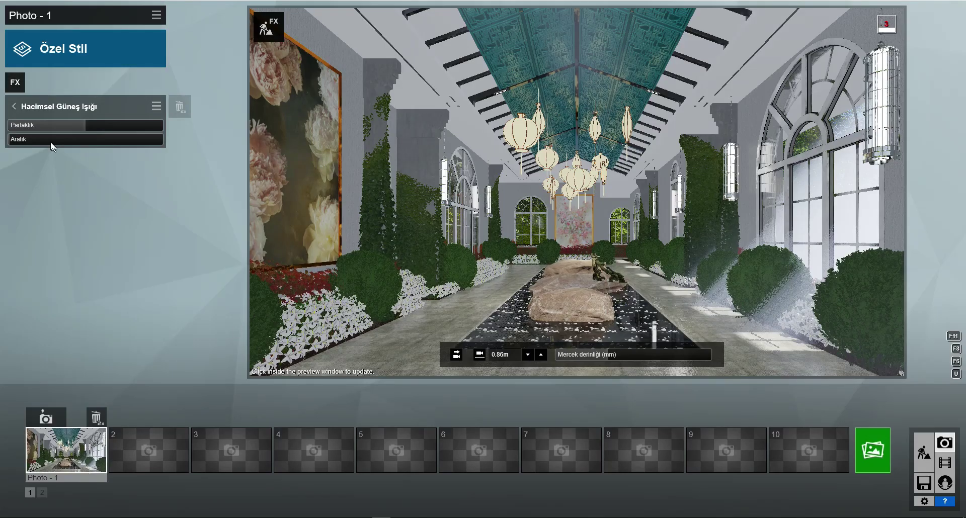
Turn the sun-ray range down to 0.0 and brightness down to 0.0
drag(50, 126, 30, 125)
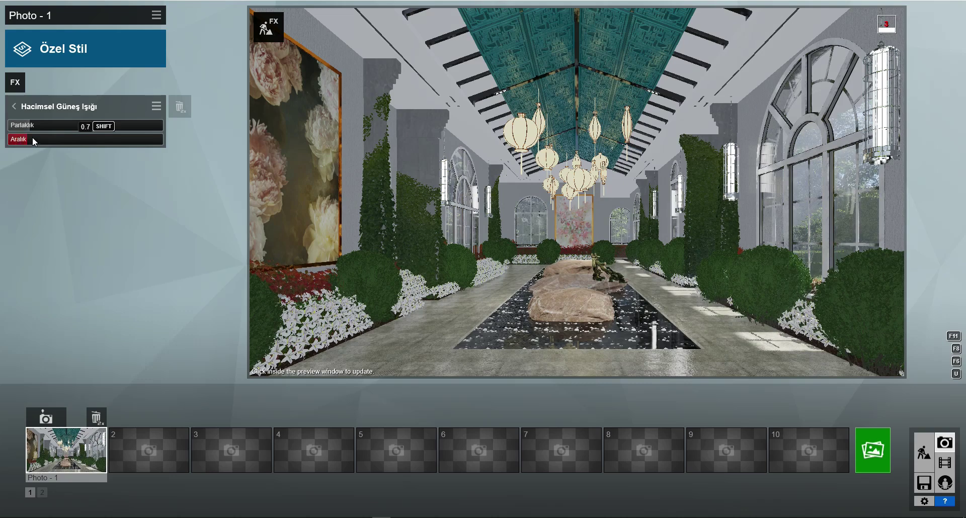
drag(25, 123, 19, 127)
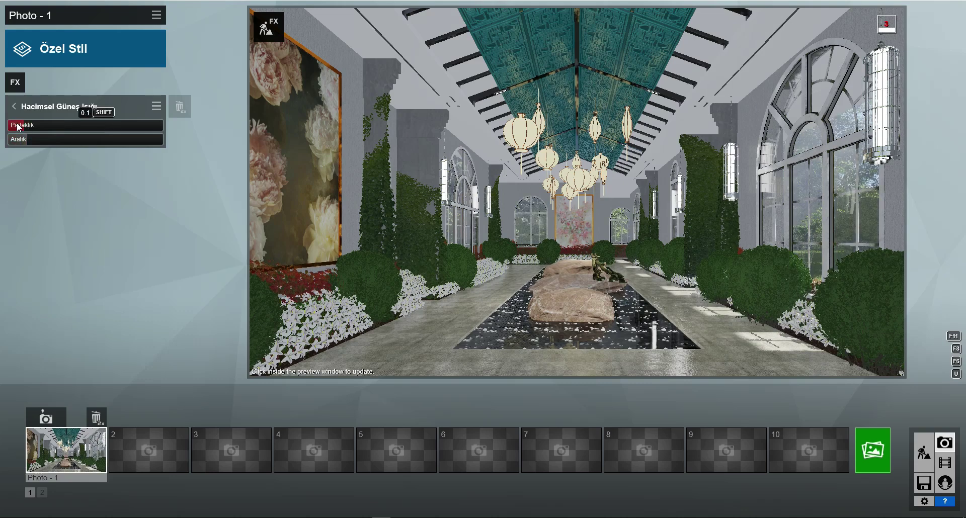
click(51, 126)
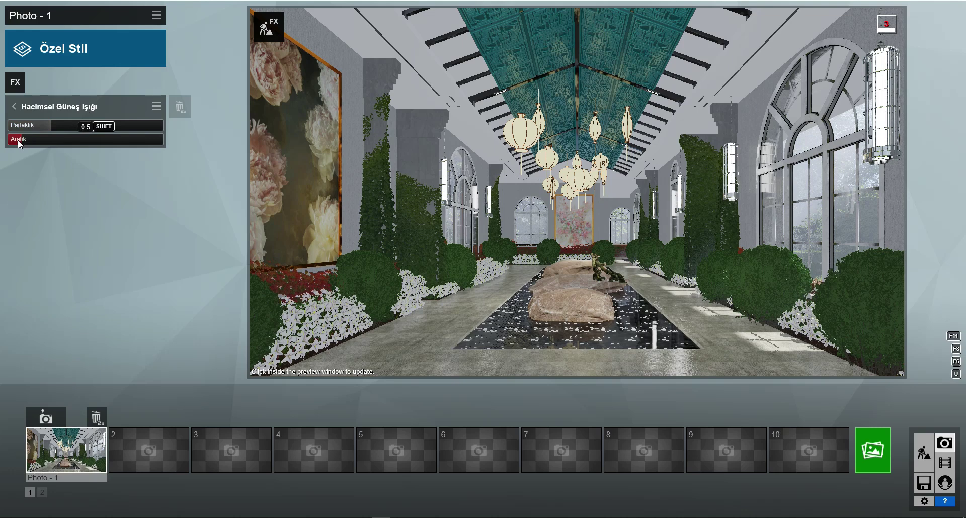
drag(31, 126, 27, 126)
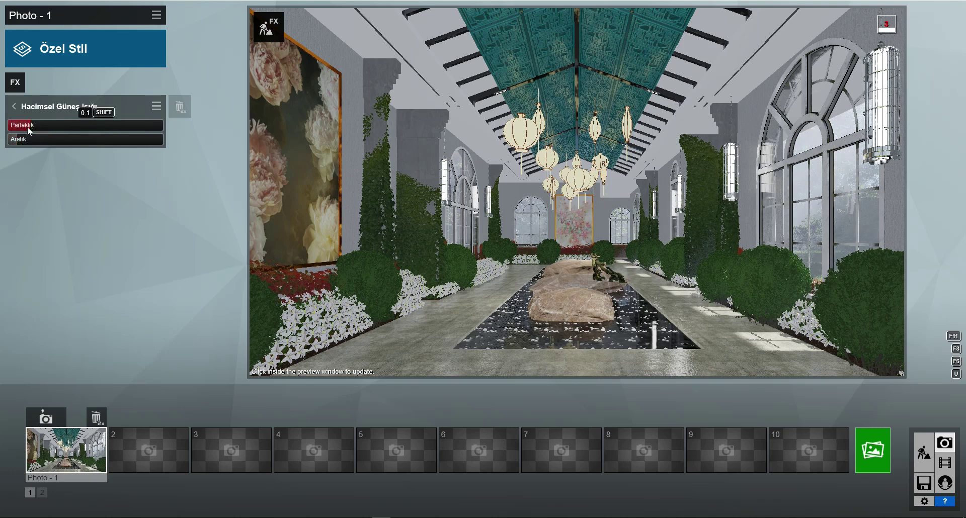
click(15, 144)
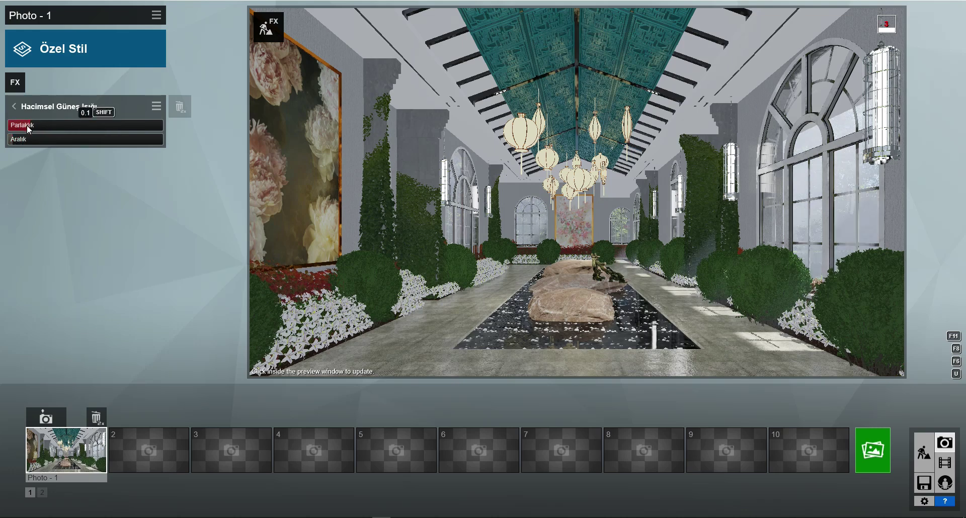
click(12, 143)
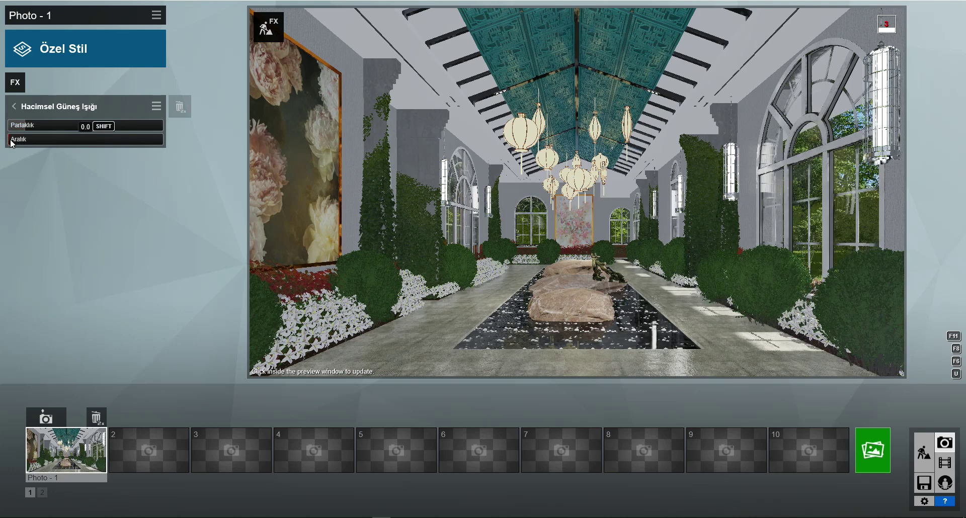
click(20, 126)
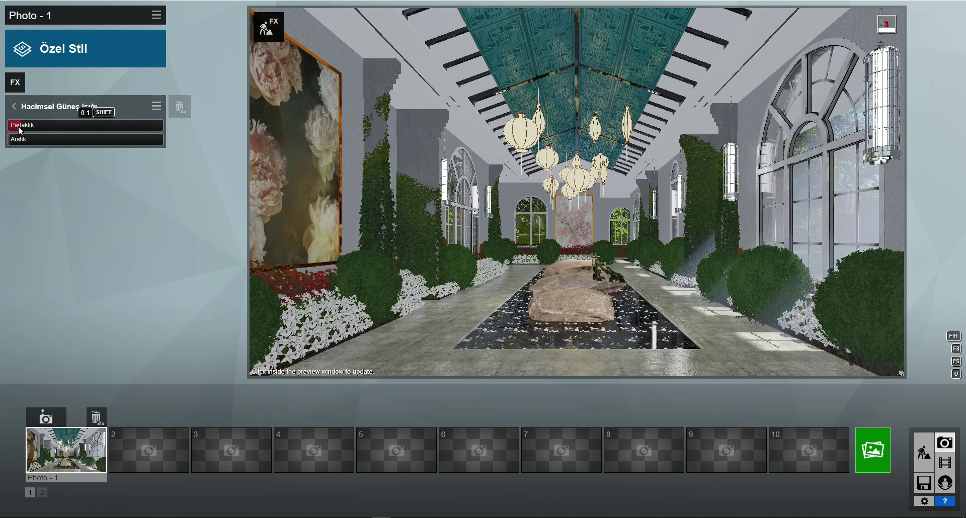
click(16, 125)
Rotate the Real Skies direction to about -35°, refresh the preview, and return to Build mode
click(14, 107)
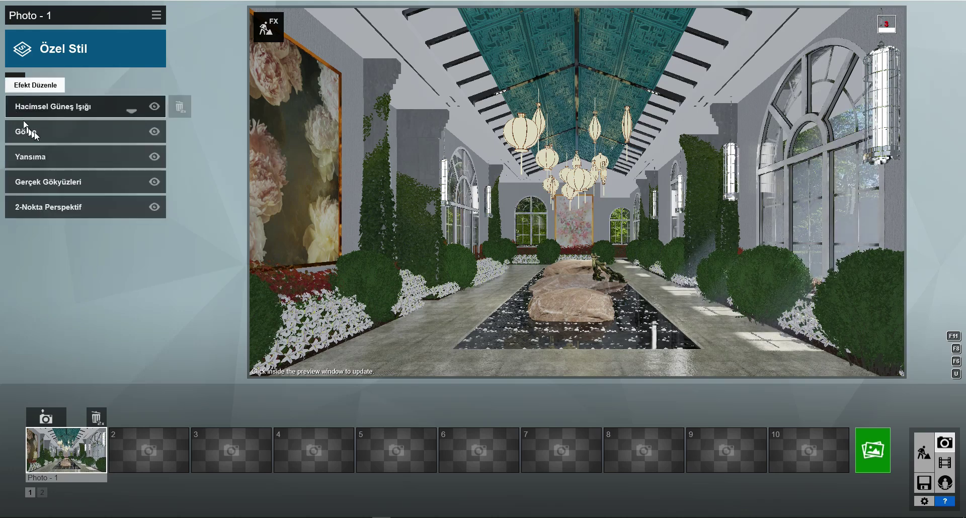
click(60, 183)
click(65, 165)
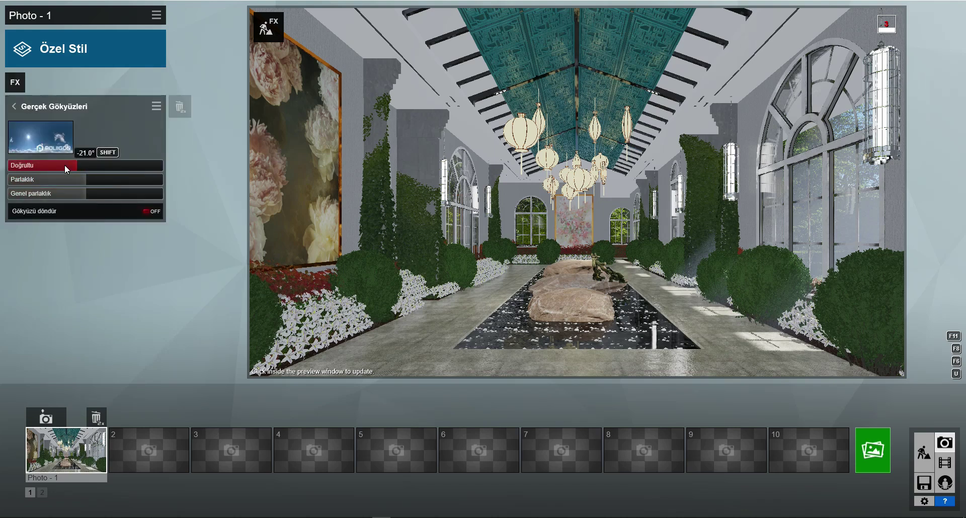
click(45, 136)
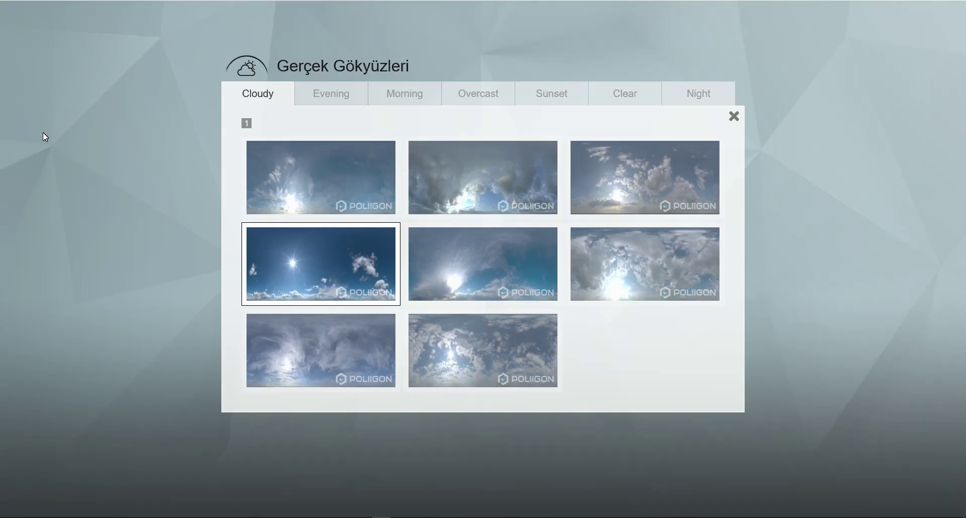
click(43, 137)
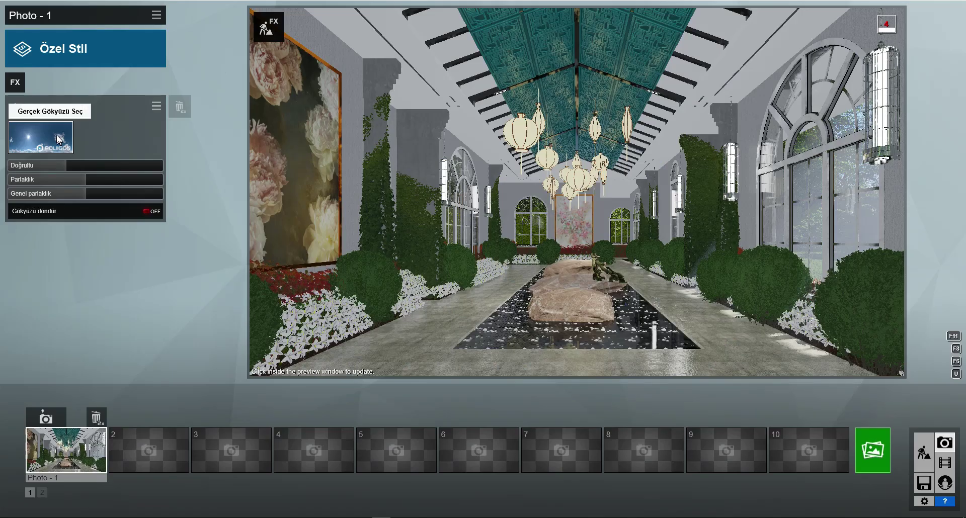
click(74, 165)
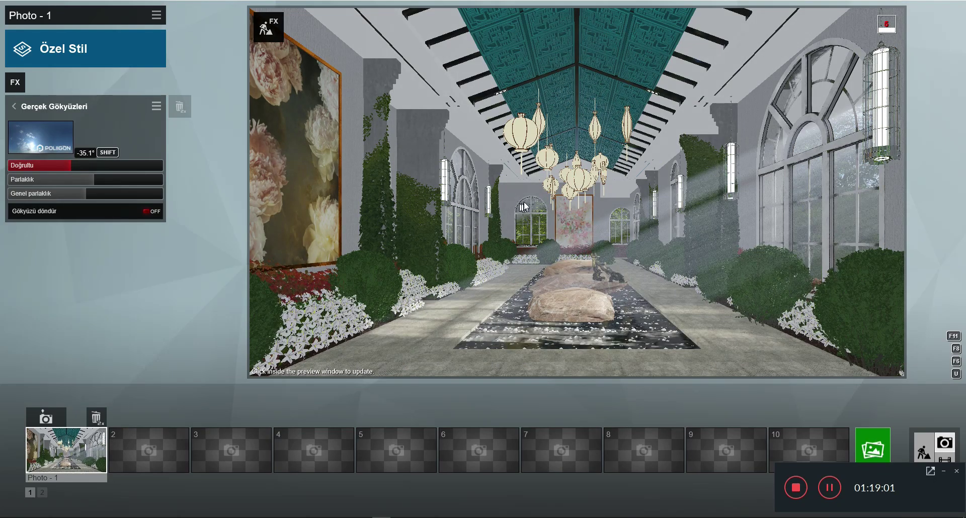
click(518, 197)
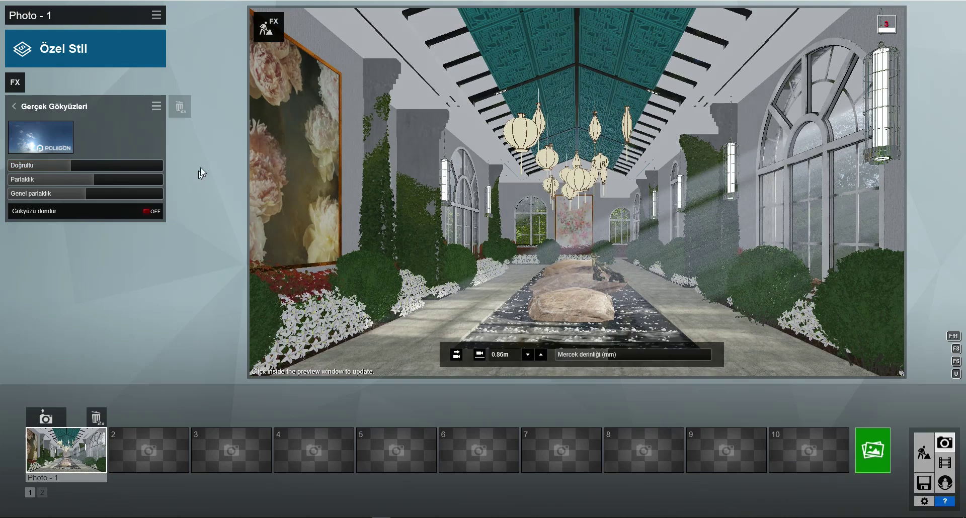
click(923, 453)
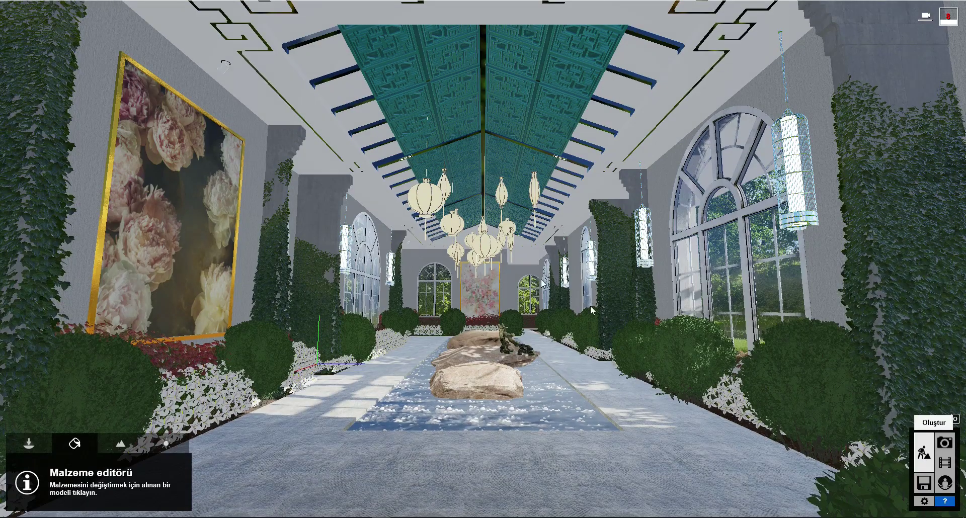
Raise the lantern material's transparency to 0.6, then render Photo - 1 at 3840x2160 JPG
click(427, 204)
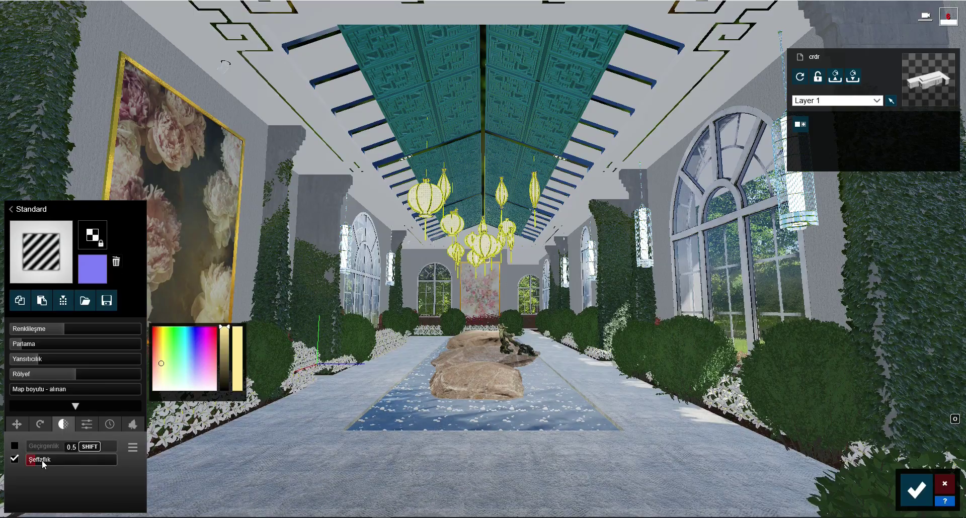
right_drag(41, 460, 47, 459)
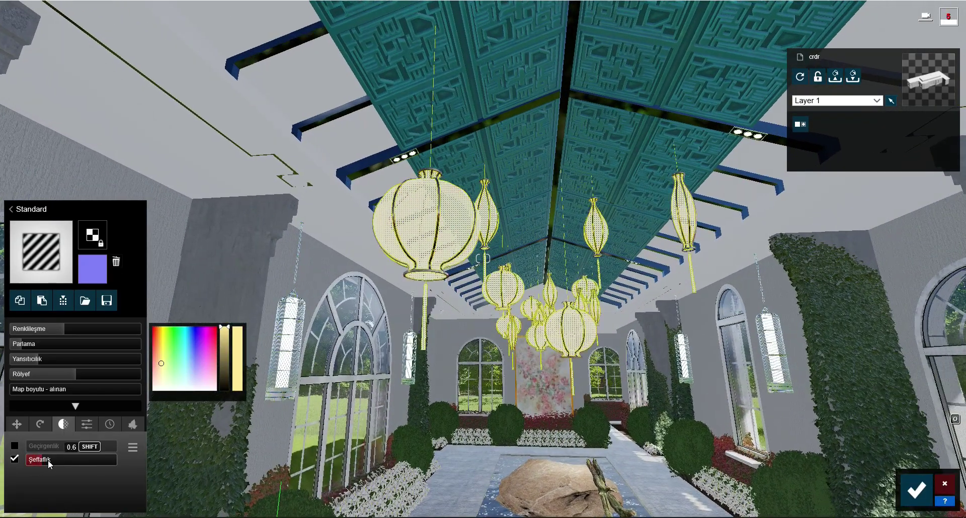
click(87, 424)
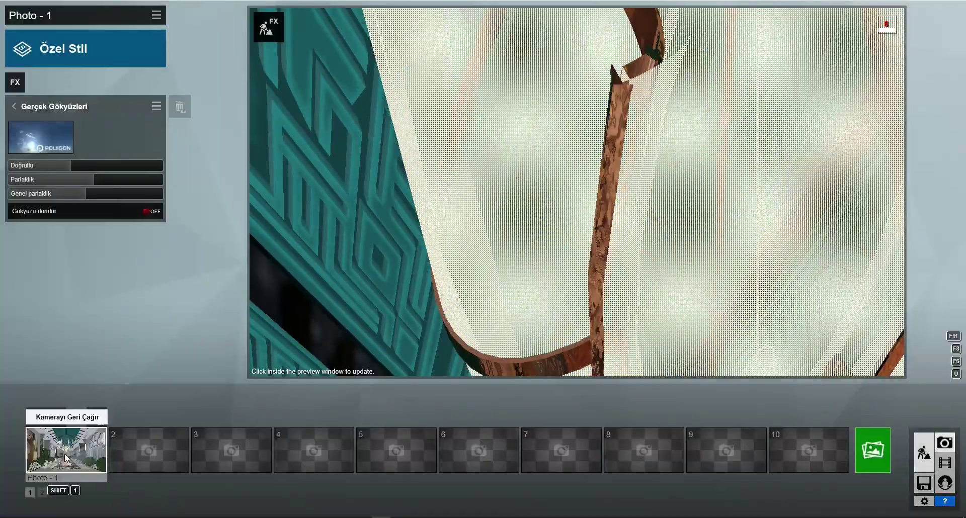
click(65, 453)
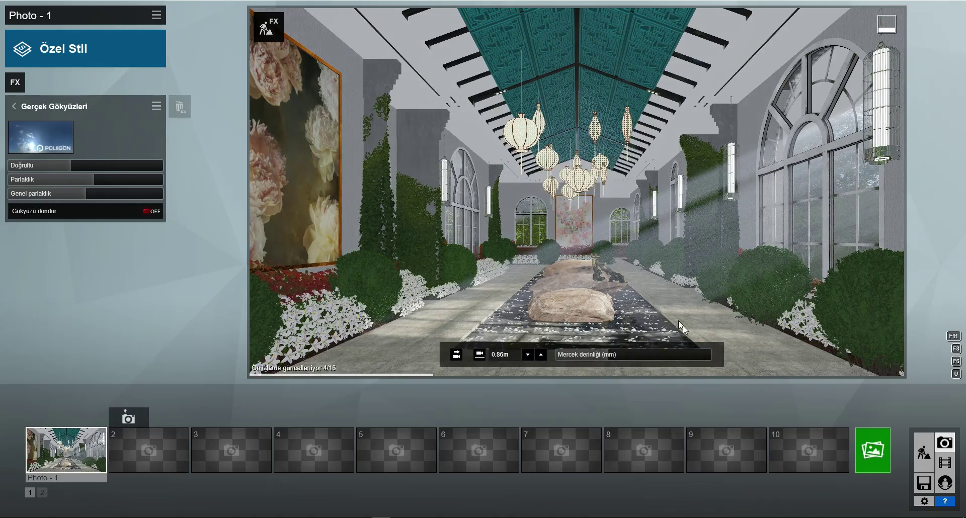
click(873, 450)
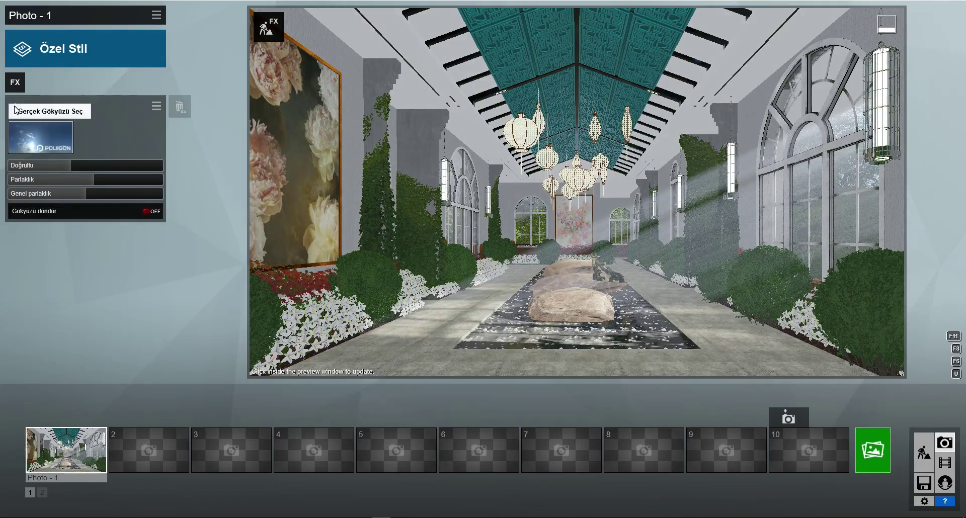
Close the render and add a Güneş sun effect to Photo - 1
click(19, 82)
click(19, 81)
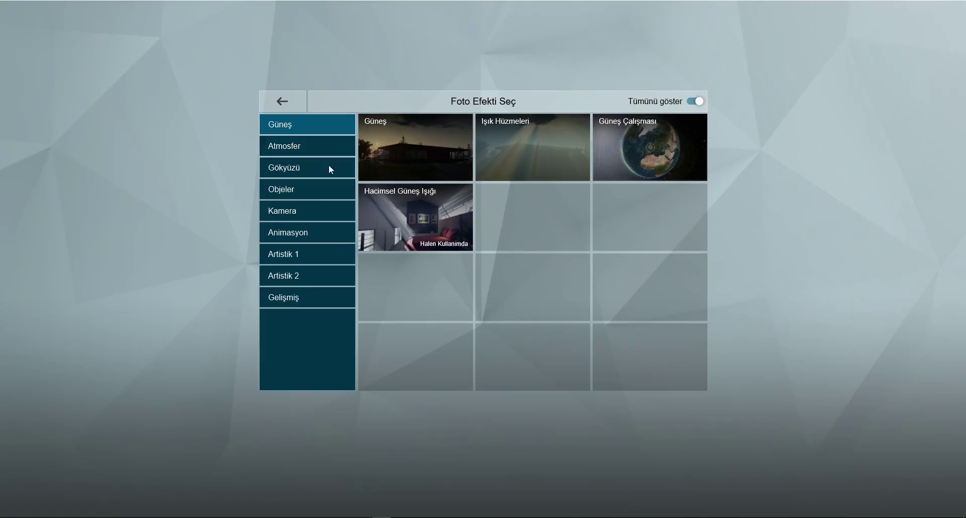
click(405, 147)
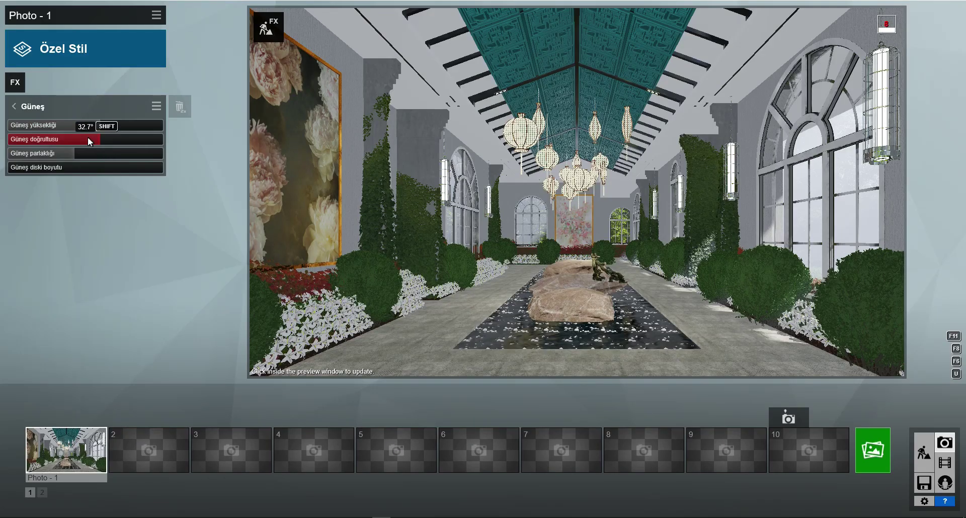
click(9, 107)
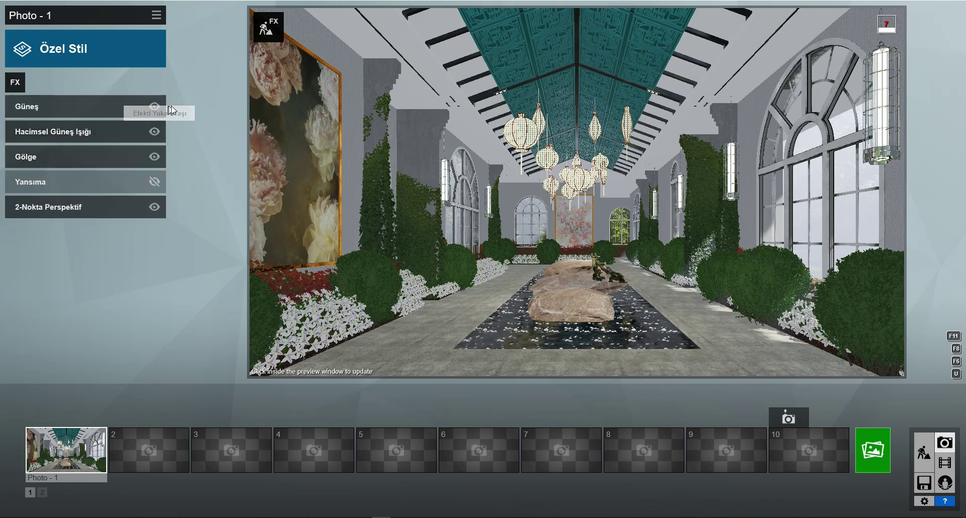
double_click(181, 110)
click(15, 82)
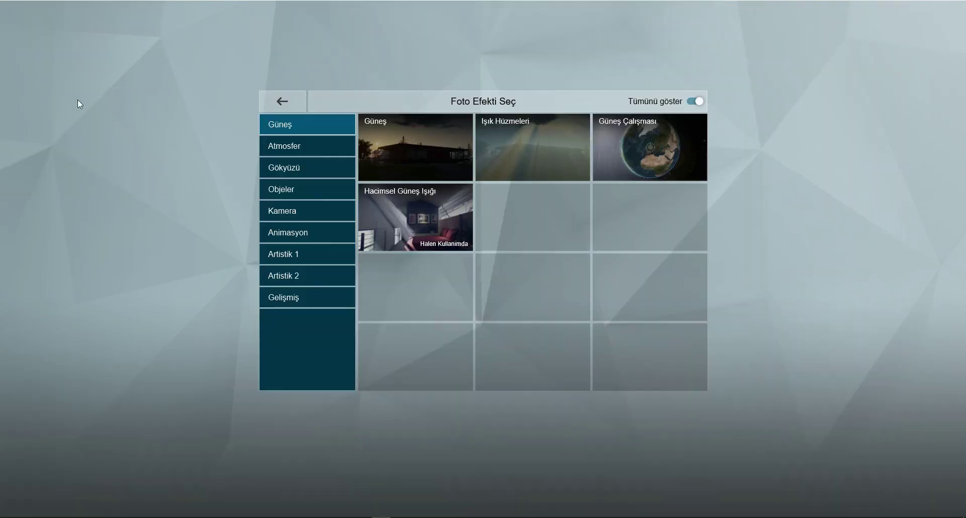
click(424, 147)
click(923, 452)
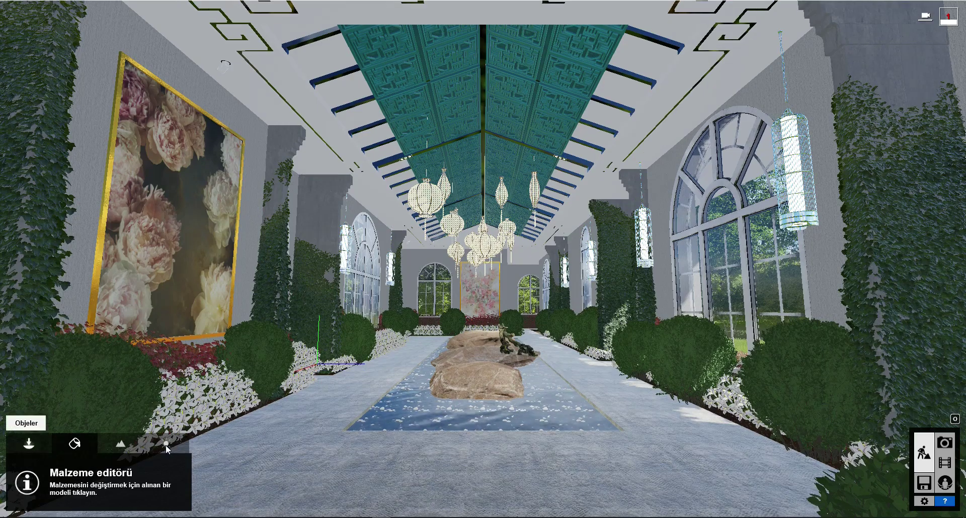
click(944, 443)
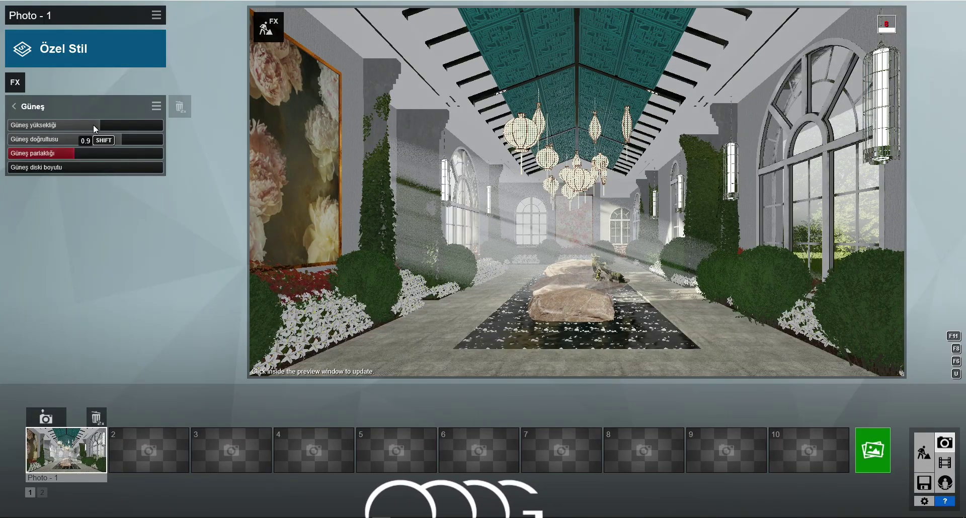
Set the sun height to about 31° and swing the sun direction toward the right-hand windows
mouse_move(100, 124)
mouse_down()
mouse_move(113, 128)
mouse_move(53, 139)
mouse_up()
drag(118, 140, 156, 143)
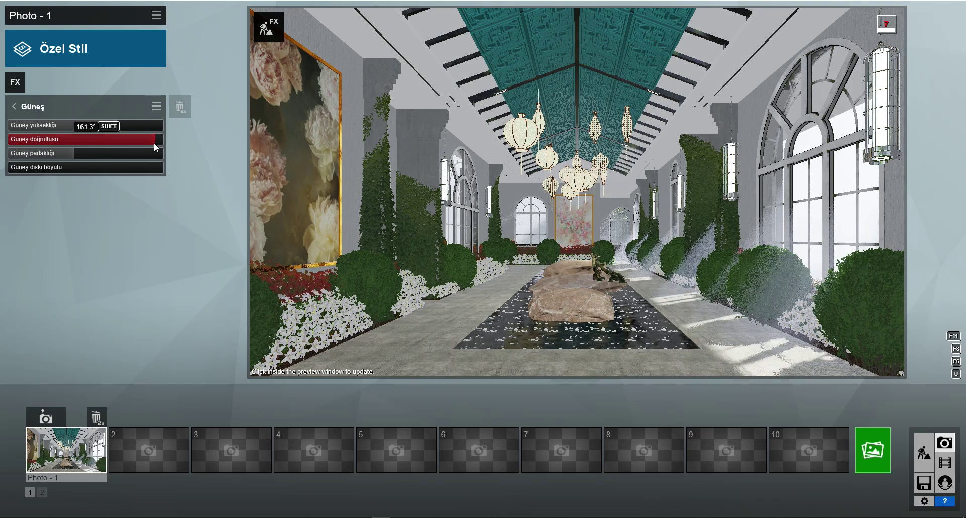
drag(156, 143, 162, 143)
click(19, 143)
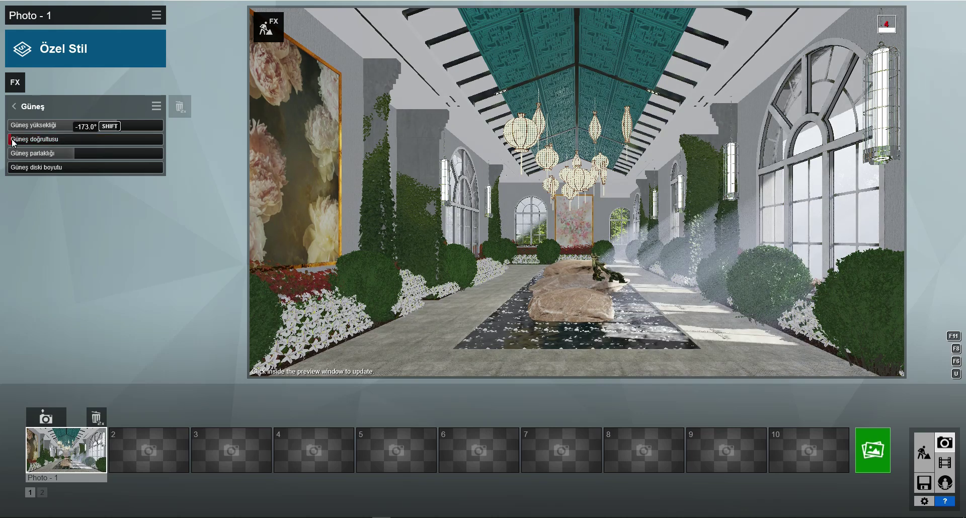
drag(101, 126, 109, 127)
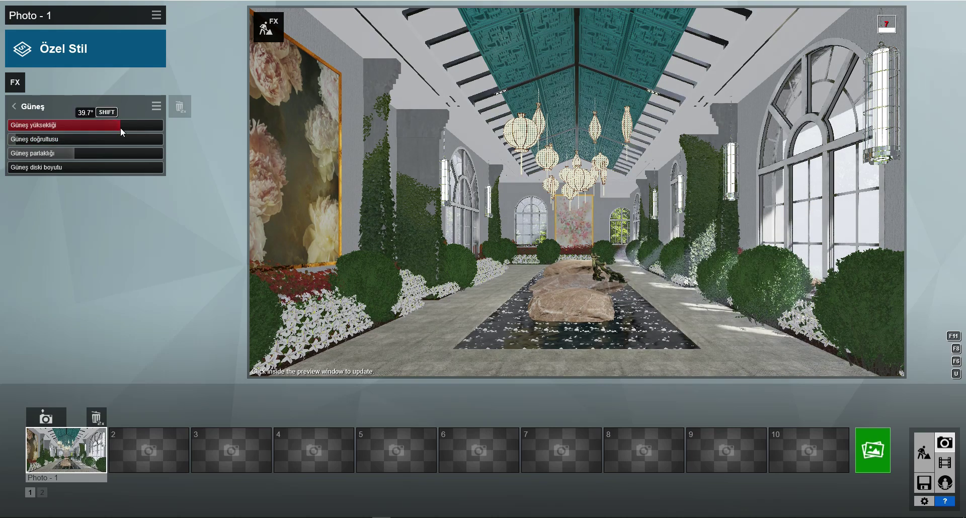
click(111, 125)
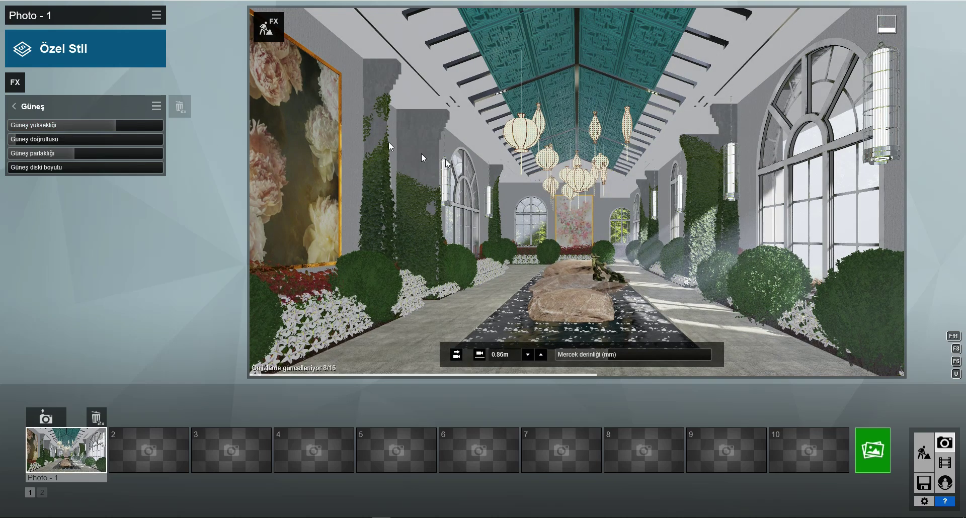
Turn the volumetric sunlight brightness down to about 0.1, refreshing the preview
click(63, 106)
click(63, 136)
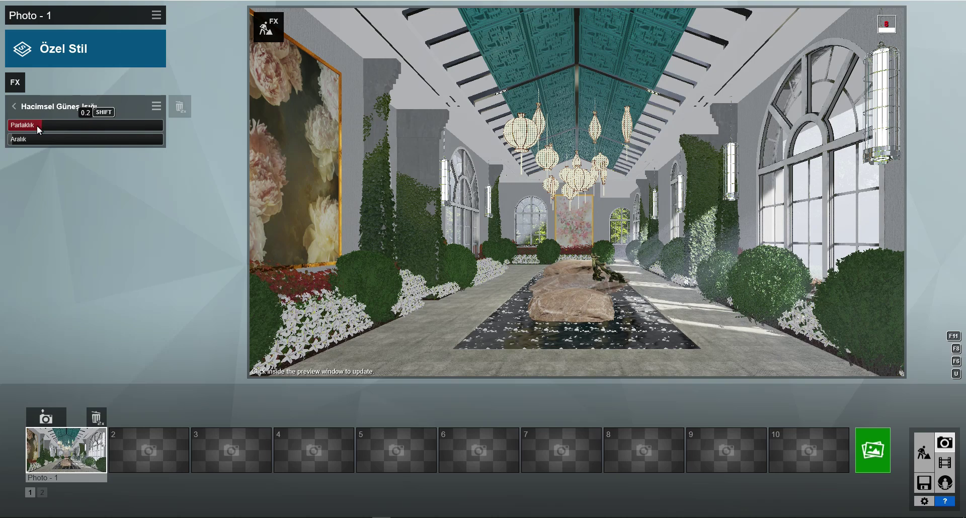
click(47, 125)
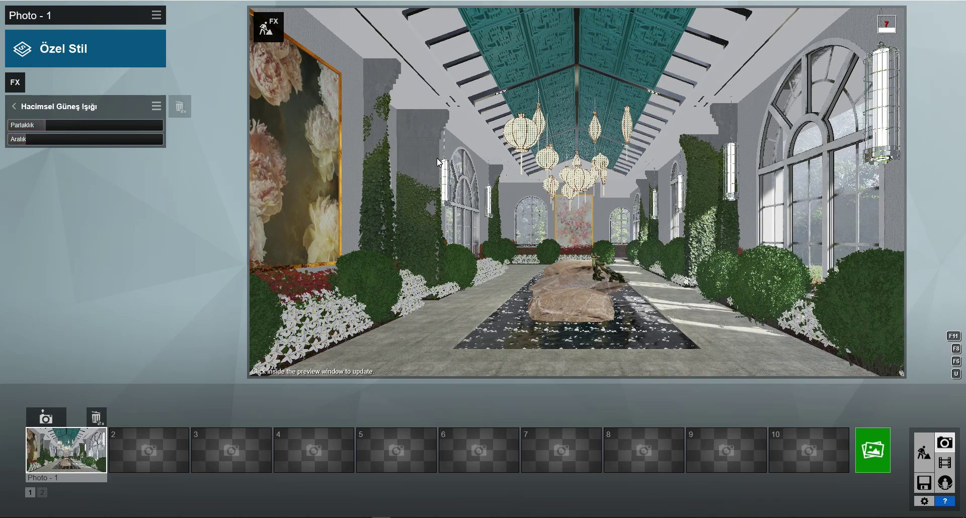
click(19, 126)
mouse_move(20, 129)
mouse_down()
mouse_move(2, 142)
mouse_move(12, 145)
mouse_up()
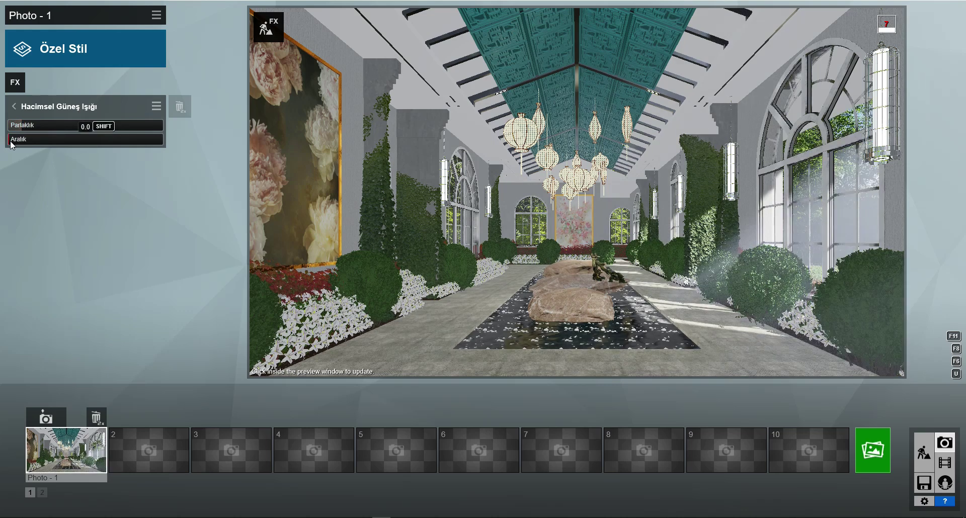
click(24, 130)
click(511, 170)
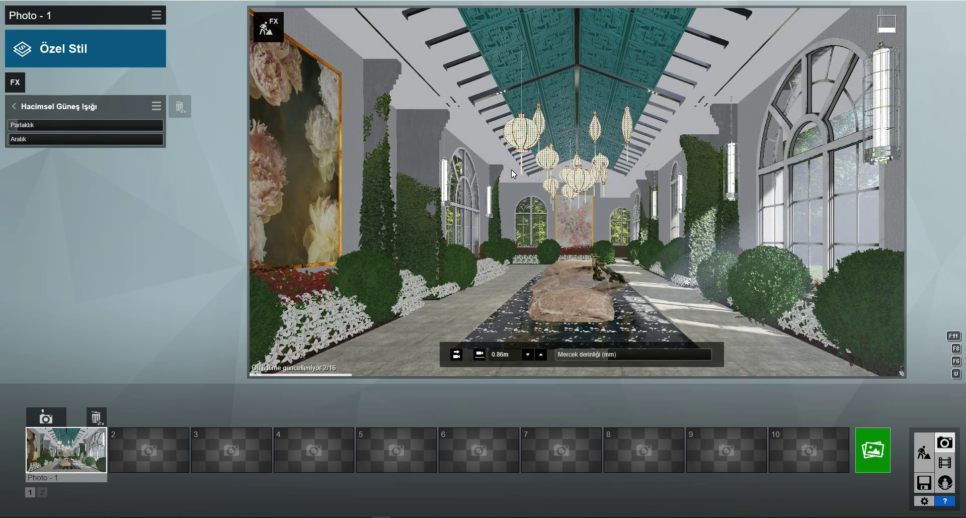
drag(22, 125, 24, 126)
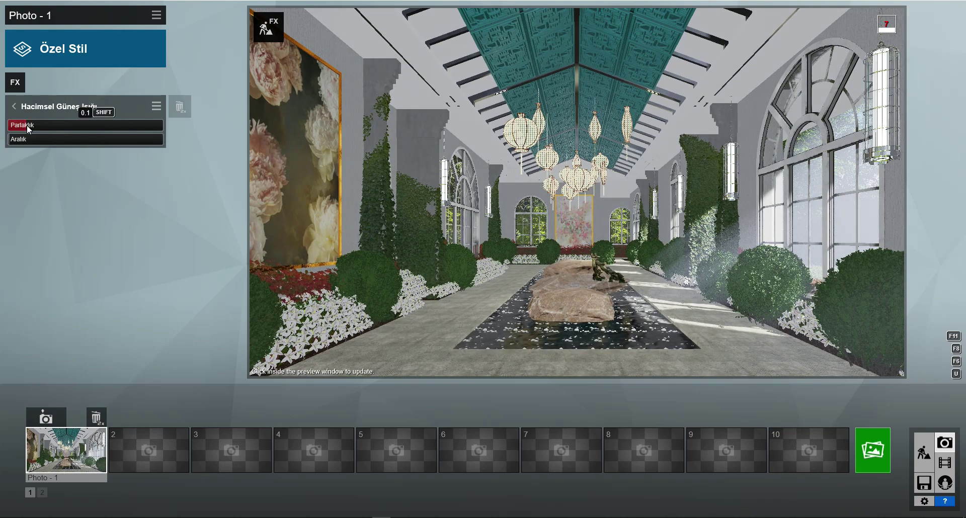
click(346, 167)
click(29, 125)
Shorten the volumetric sunlight range to 0.2 and re-render the photo
click(30, 139)
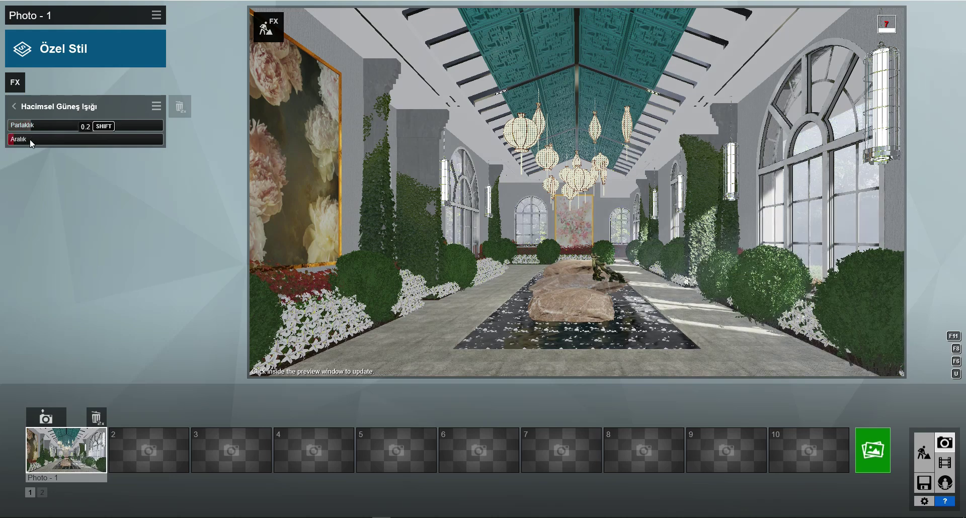
click(18, 141)
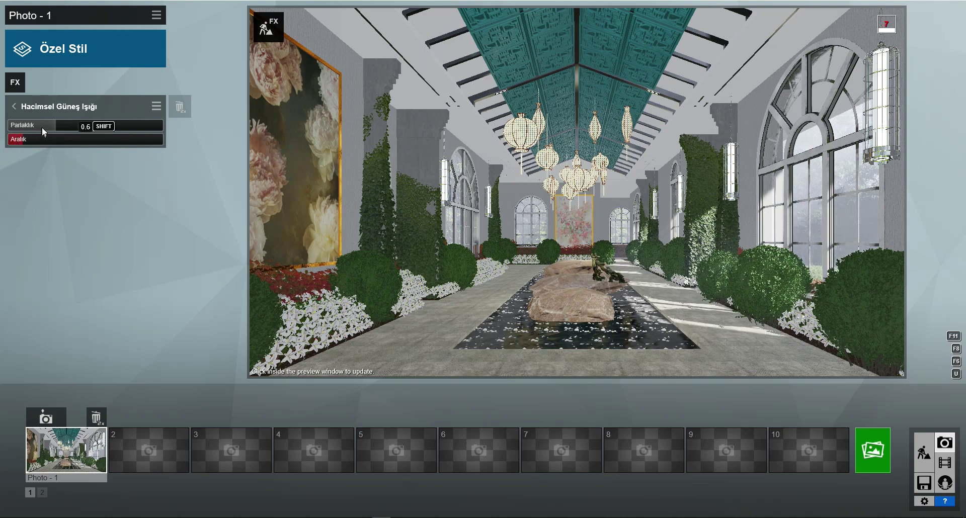
drag(18, 142, 14, 140)
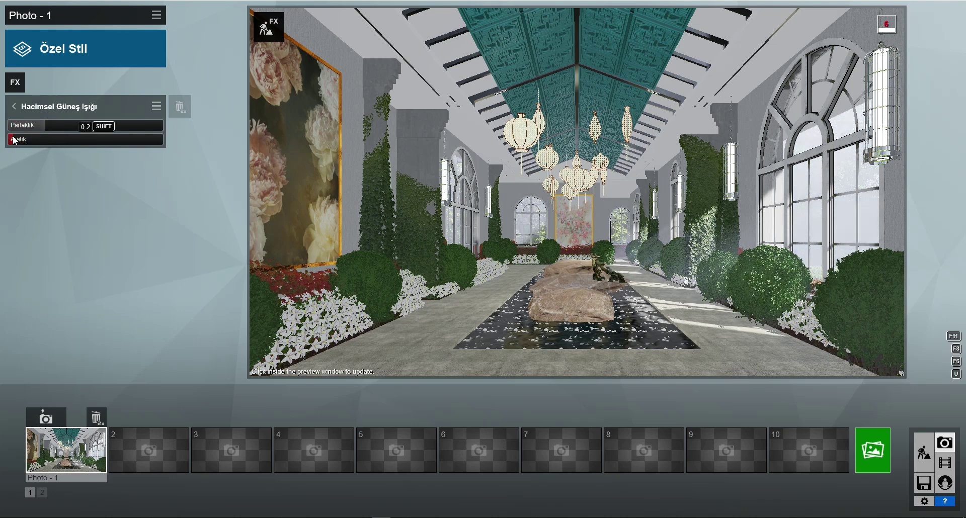
click(873, 450)
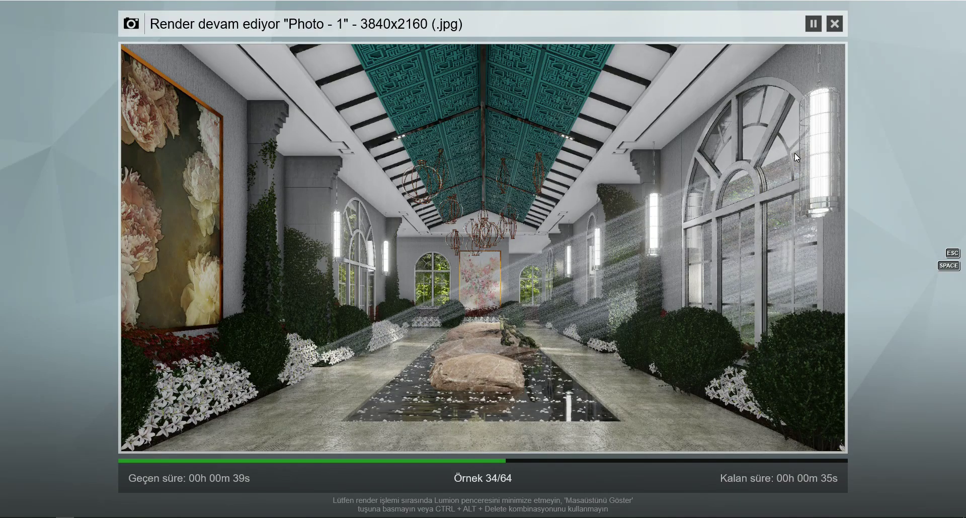
Cancel the 3840x2160 render of Photo - 1 before it finishes
key(Escape)
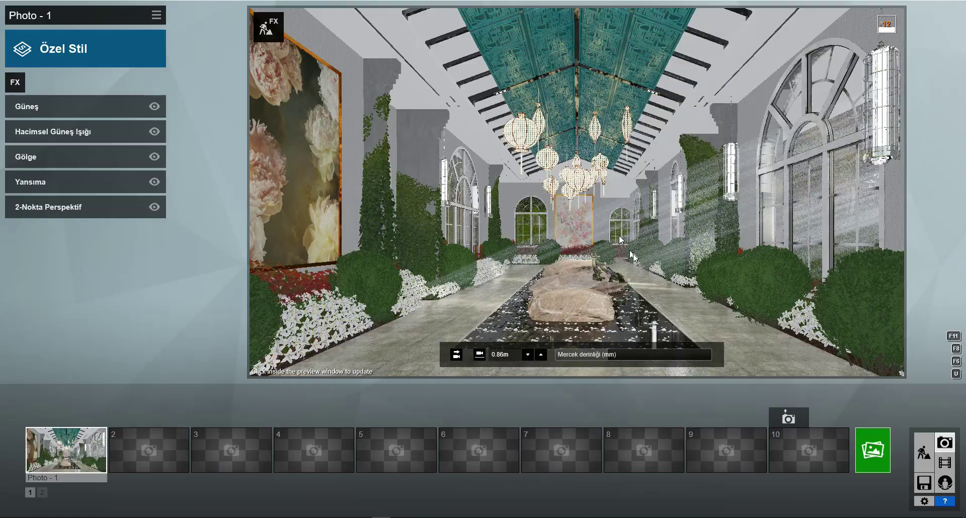
Return to build mode and inspect the lantern's material without changing it
click(923, 454)
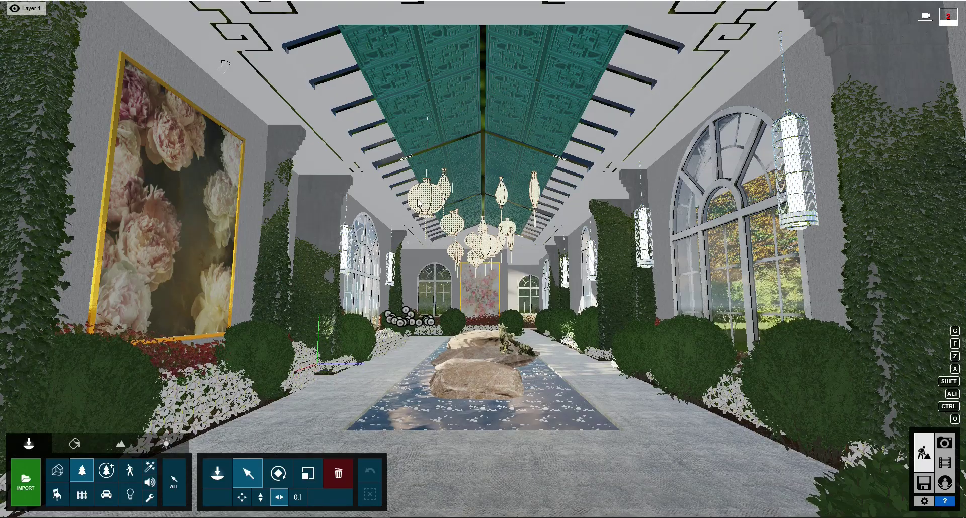
click(75, 443)
click(437, 215)
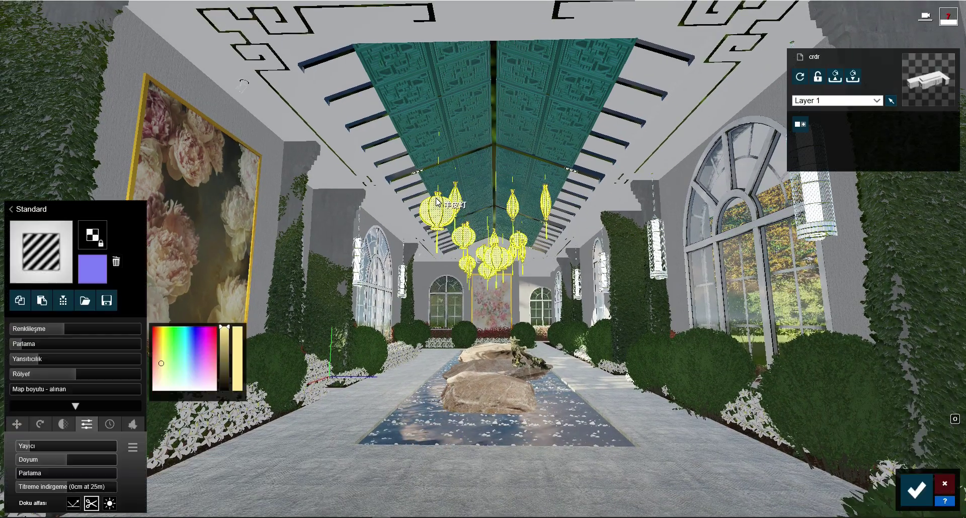
key(Escape)
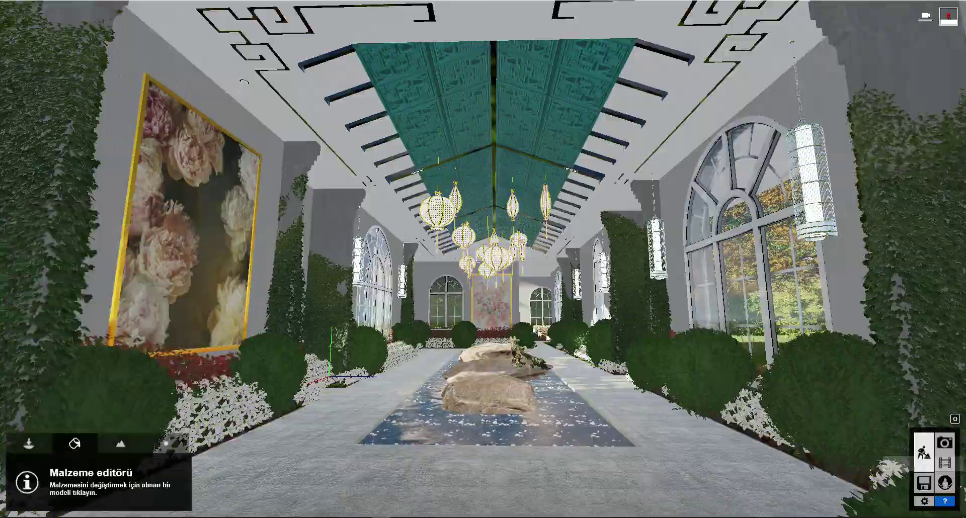
key(w)
right_drag(483, 259, 81, 227)
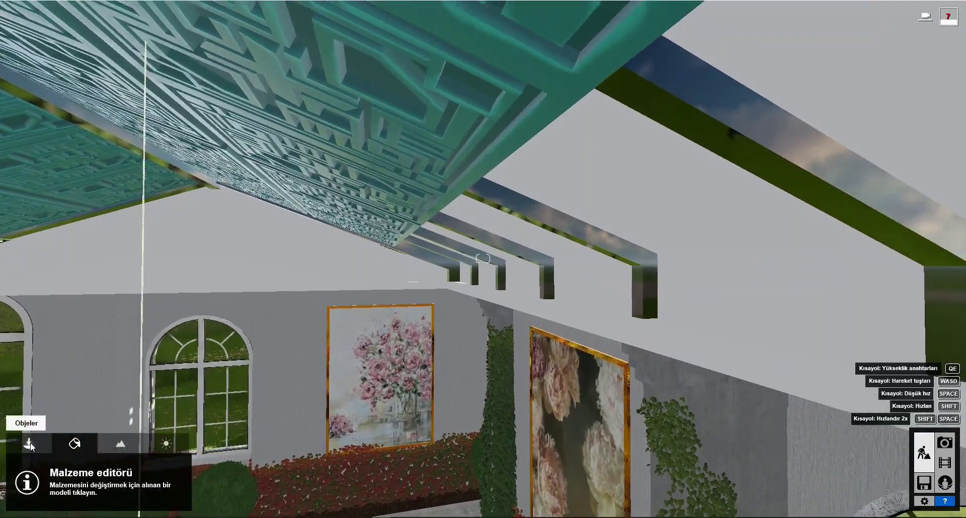
Place a Line Light from Lights > Area Lights at the corridor's ceiling edge
click(28, 443)
click(215, 477)
click(86, 78)
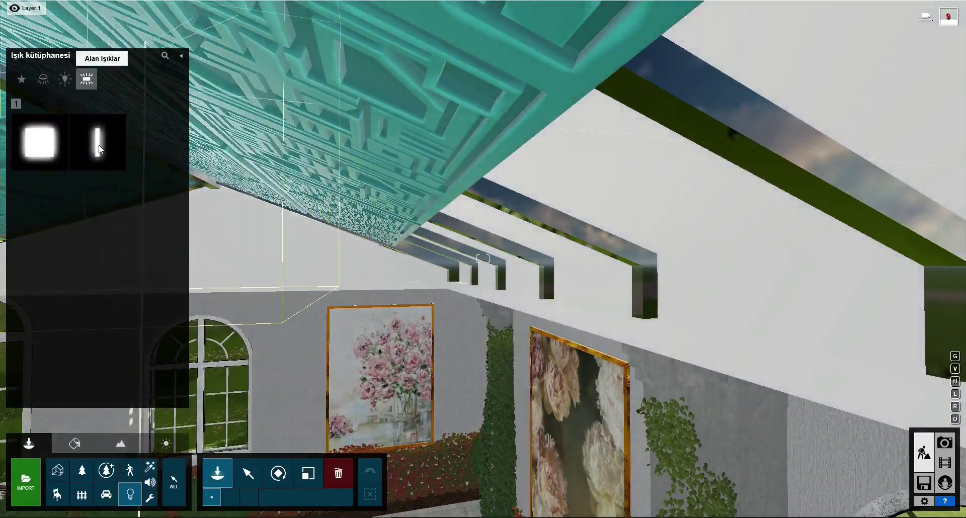
click(98, 142)
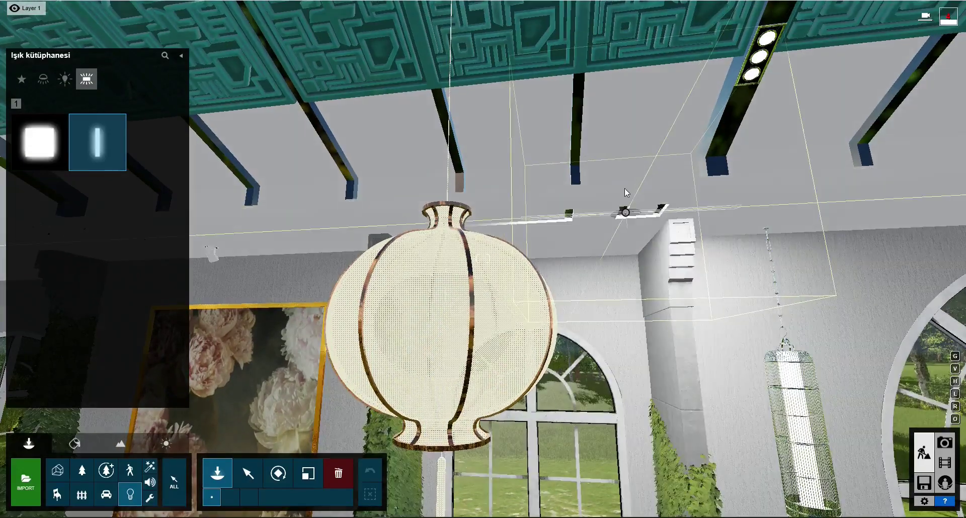
click(625, 177)
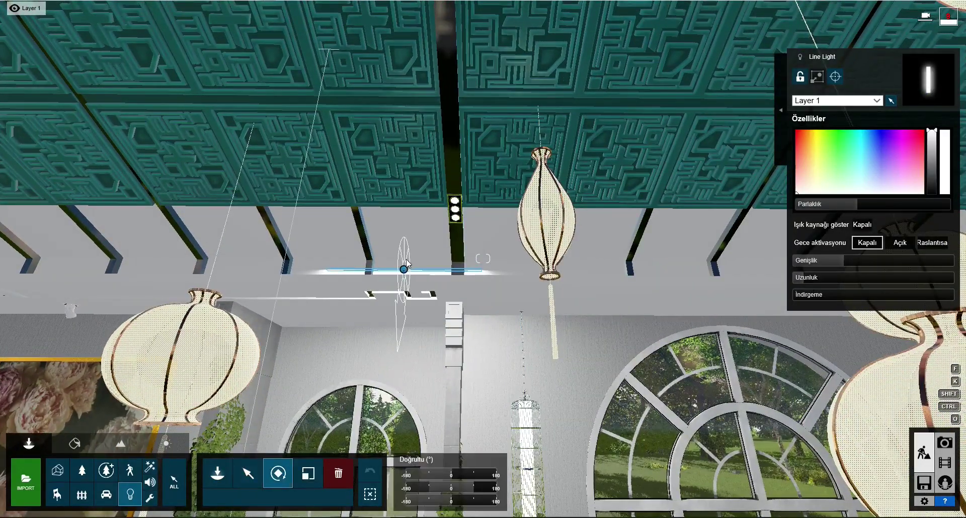
Raise the line light up the wall, rotate it, and widen it
drag(407, 264, 407, 249)
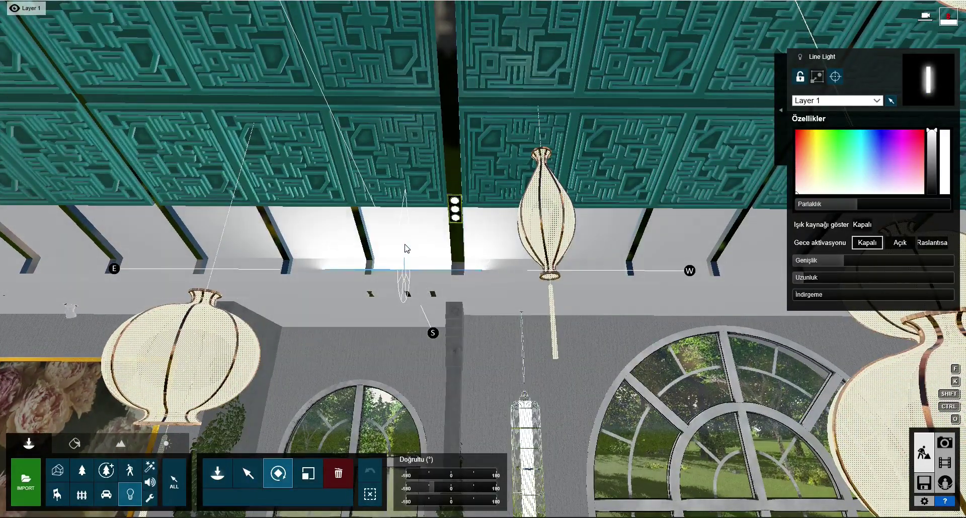
mouse_move(393, 225)
right_down()
mouse_move(380, 265)
mouse_move(474, 240)
right_up()
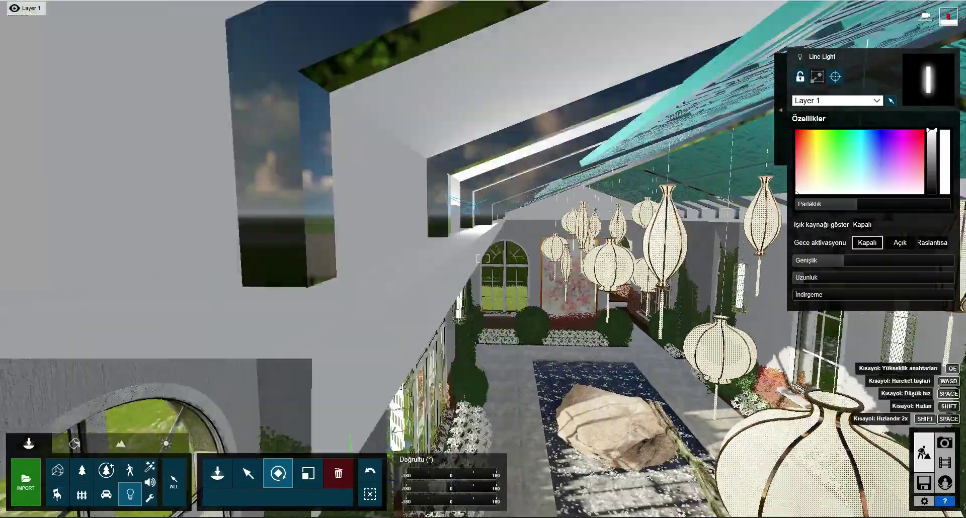
right_drag(571, 197, 537, 285)
click(537, 285)
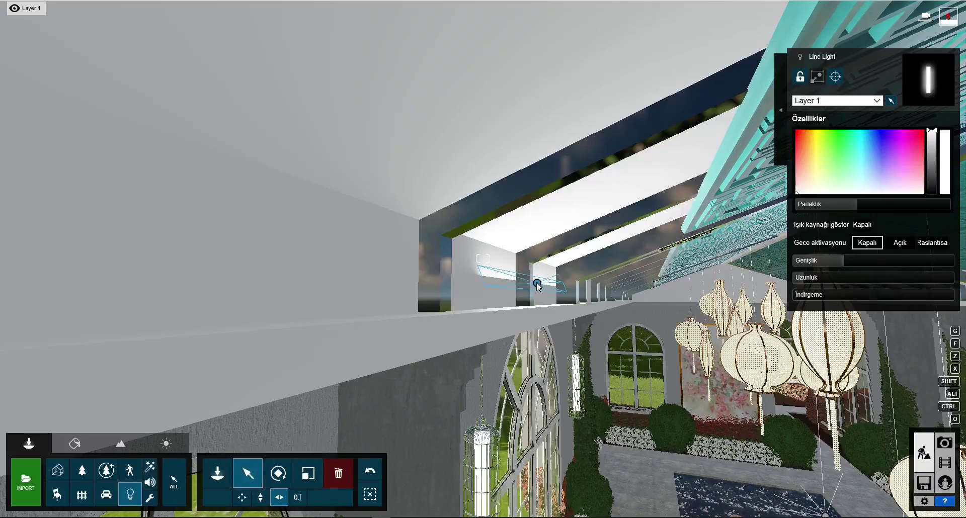
key(r)
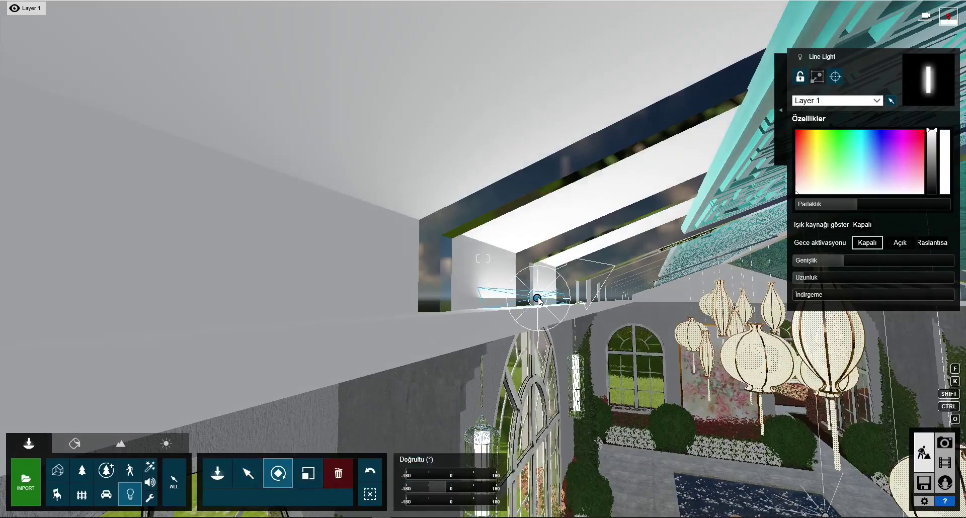
click(888, 263)
click(827, 204)
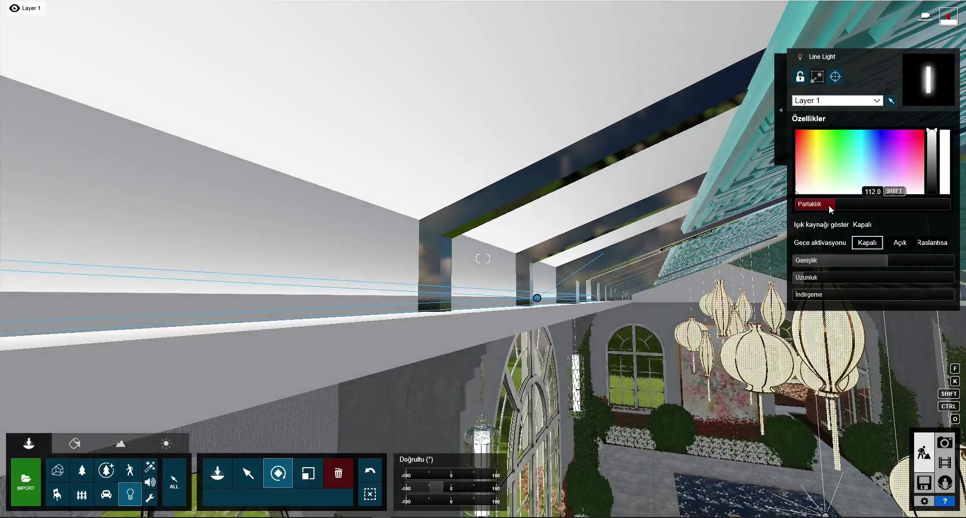
right_drag(827, 203, 829, 320)
Stretch the line light to about 5.4 m and slide it along the wall edge
right_drag(906, 311, 914, 263)
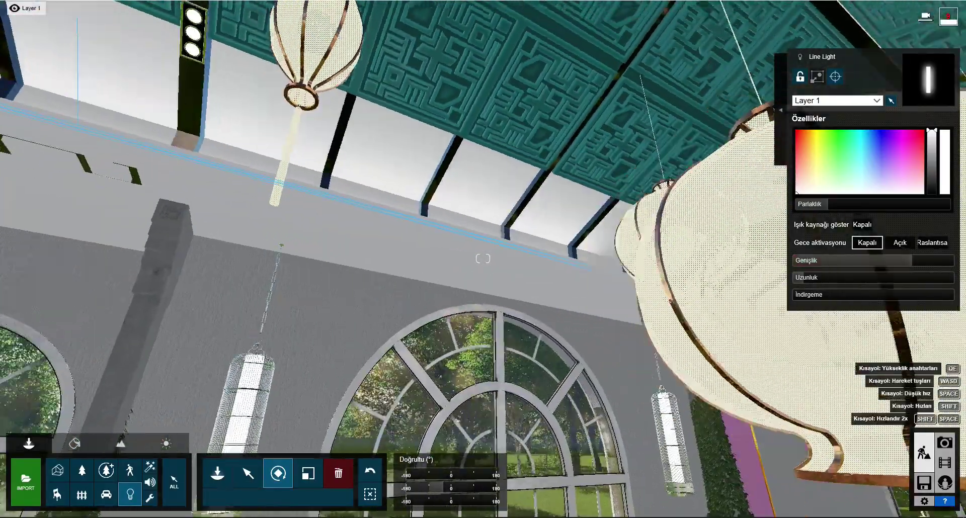
drag(914, 262, 931, 262)
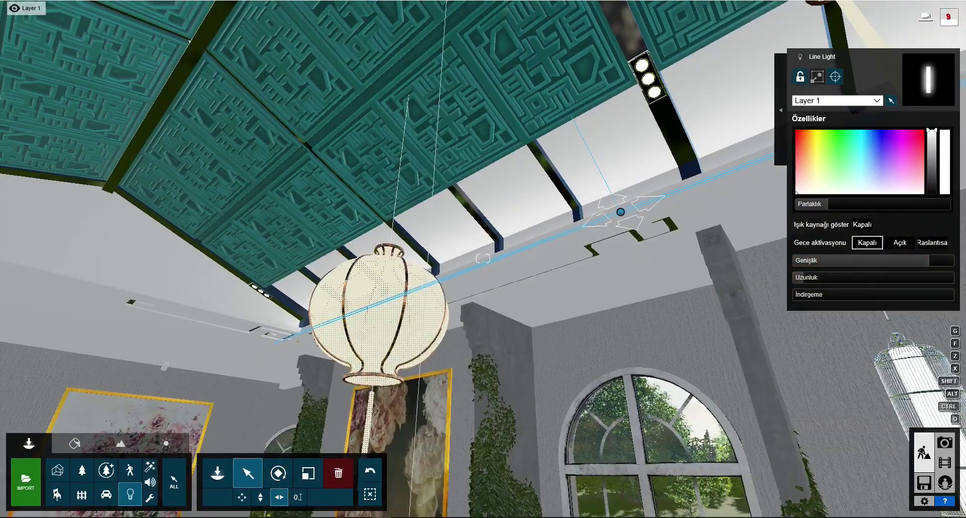
right_drag(483, 259, 502, 267)
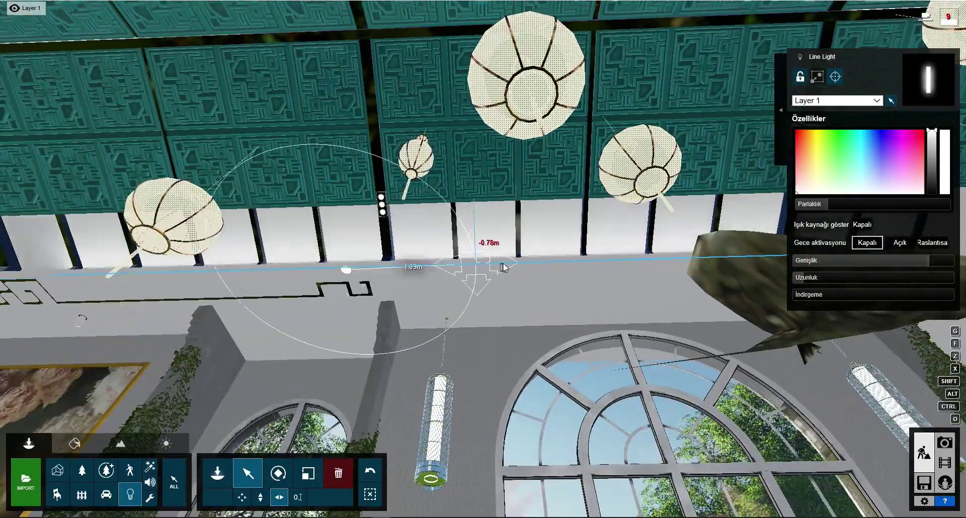
drag(503, 267, 424, 272)
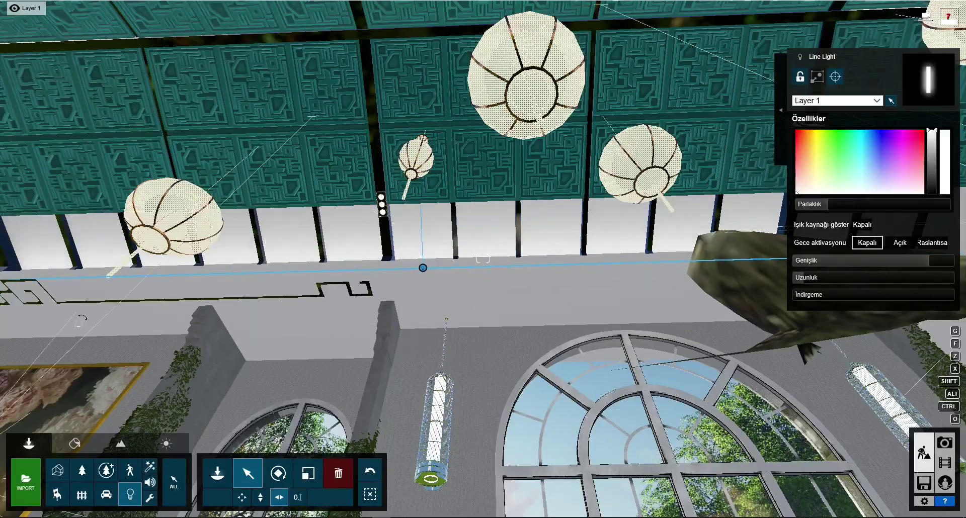
mouse_move(482, 259)
right_down()
mouse_move(484, 279)
mouse_move(482, 258)
right_up()
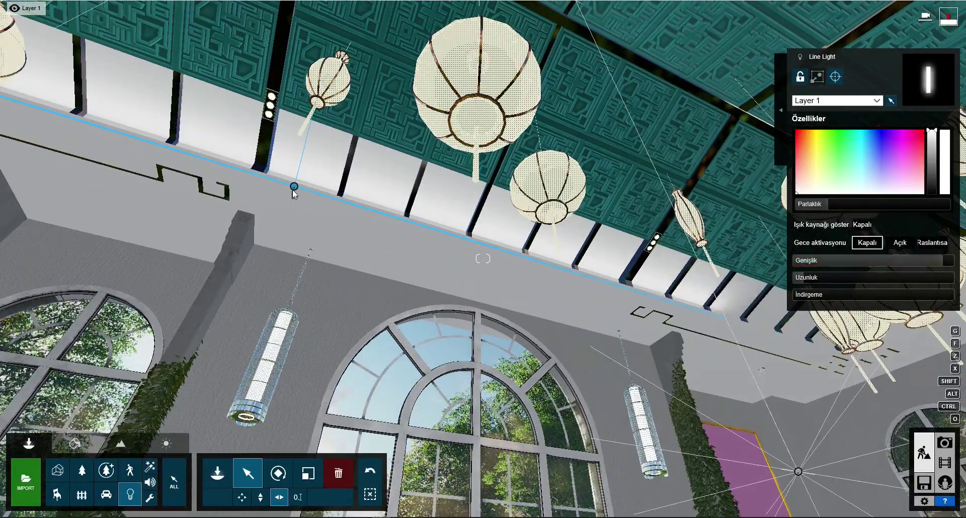
mouse_move(333, 207)
right_down()
mouse_move(567, 334)
mouse_move(321, 321)
right_up()
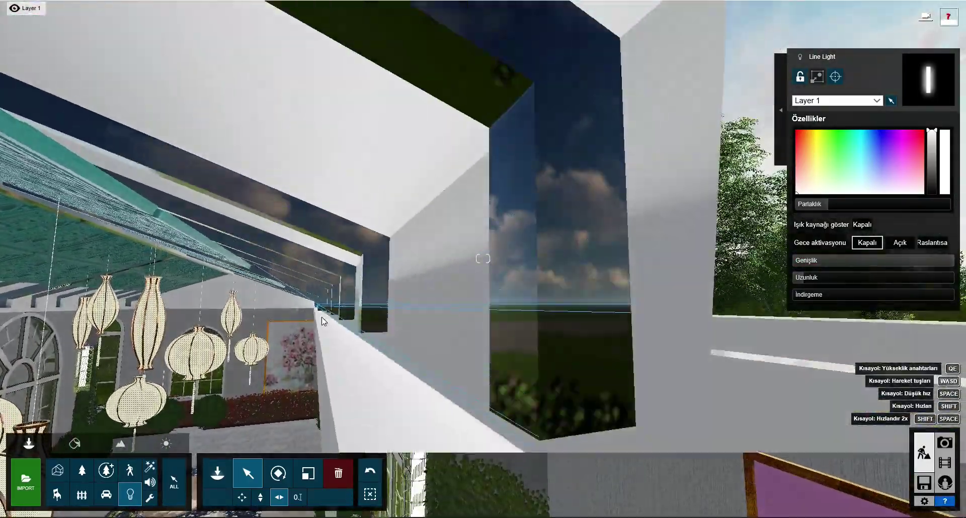
drag(322, 320, 276, 438)
mouse_move(321, 306)
right_down()
mouse_move(355, 371)
mouse_move(352, 302)
mouse_move(553, 252)
right_up()
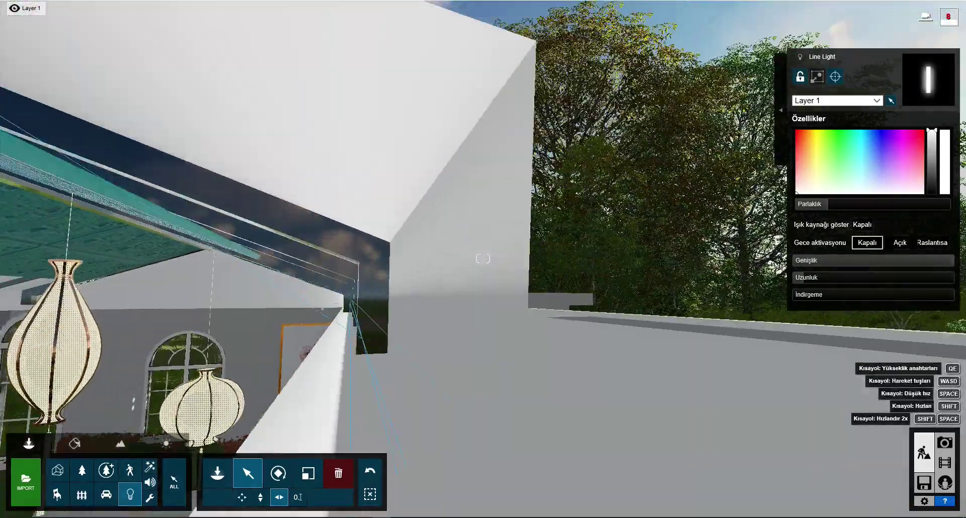
Tint the line light a warm yellow and shift it toward the roof edge
click(814, 136)
drag(814, 173, 812, 164)
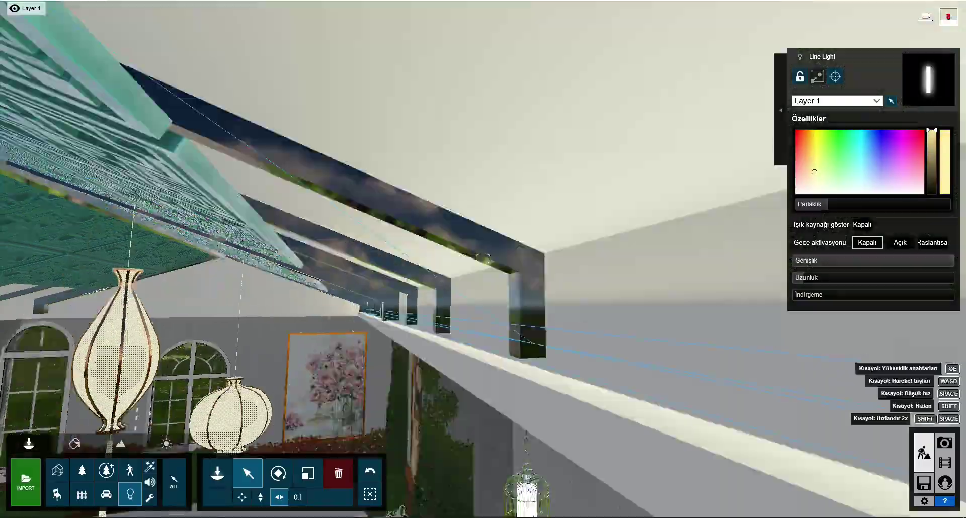
right_drag(553, 251, 483, 258)
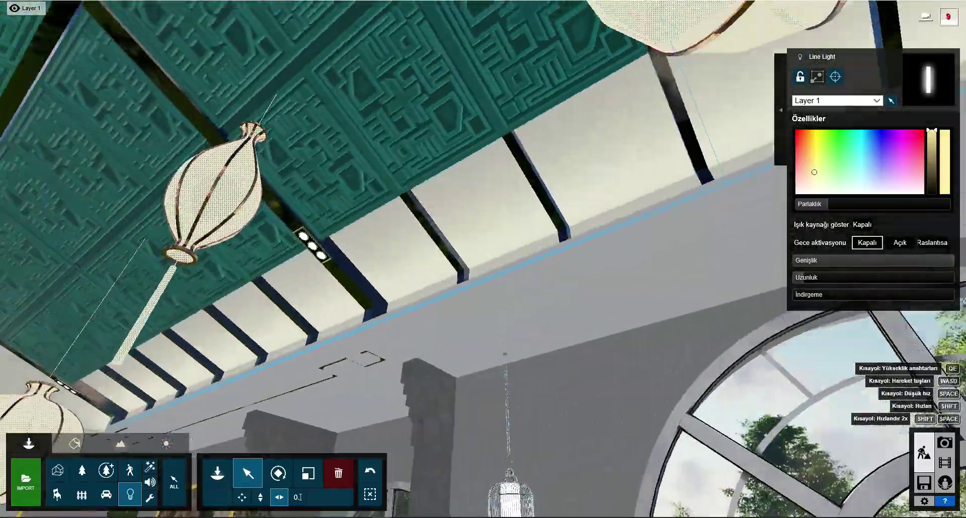
key(f)
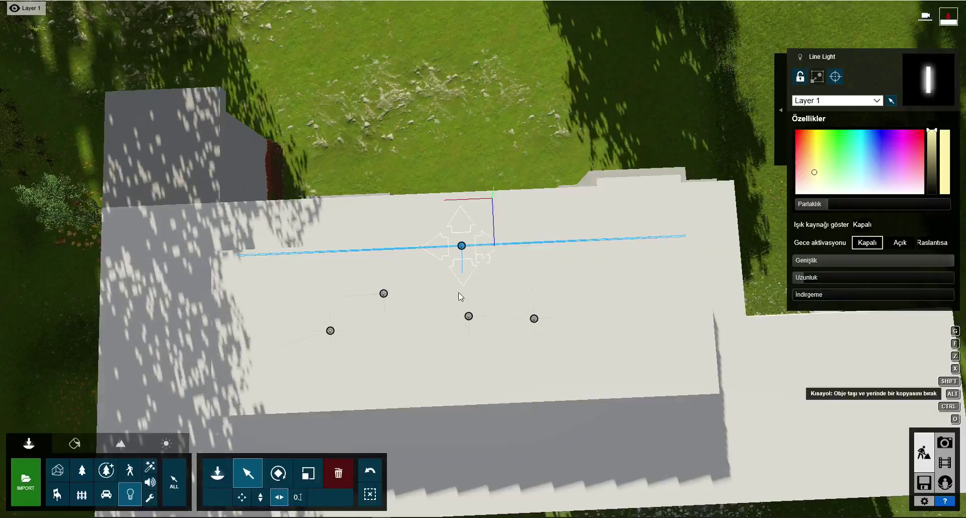
drag(458, 297, 469, 400)
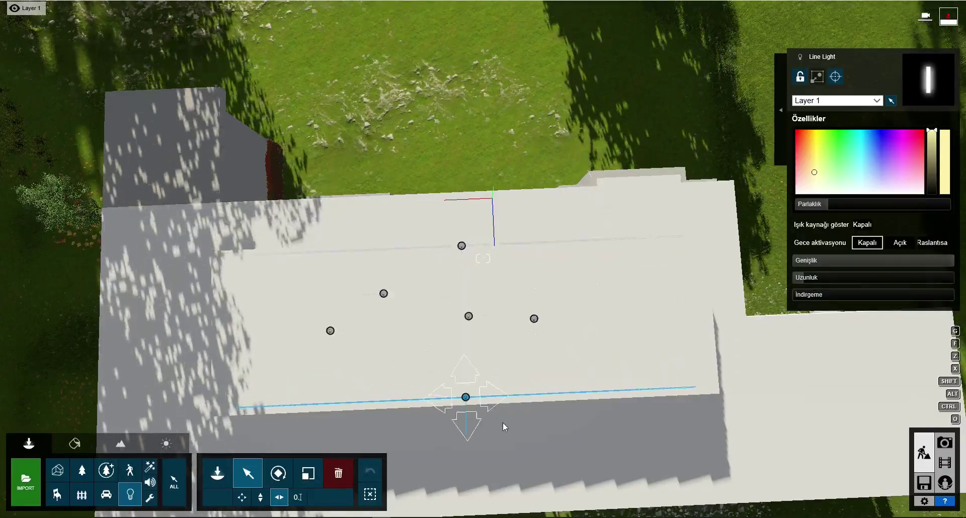
key(ctrl+1)
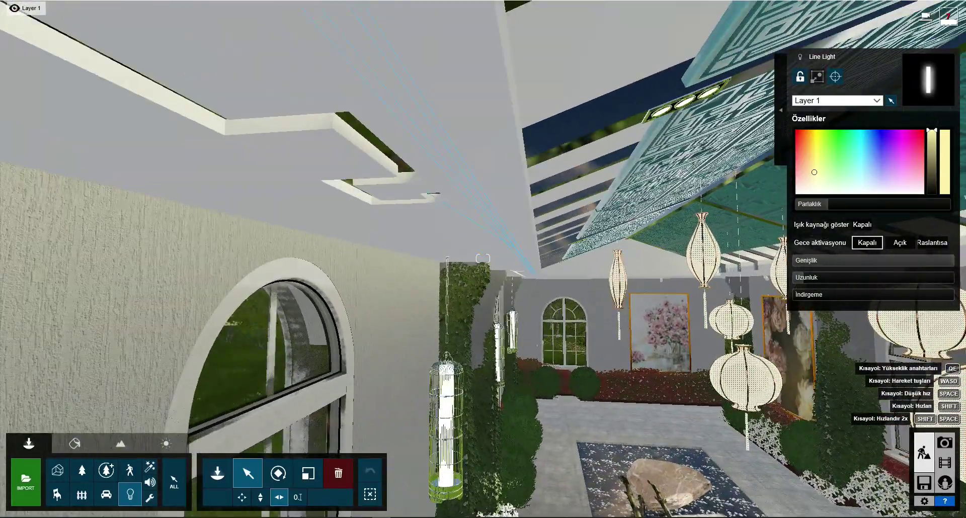
Rotate the line light and slide it along the ceiling beam onto the wall ledge
key(r)
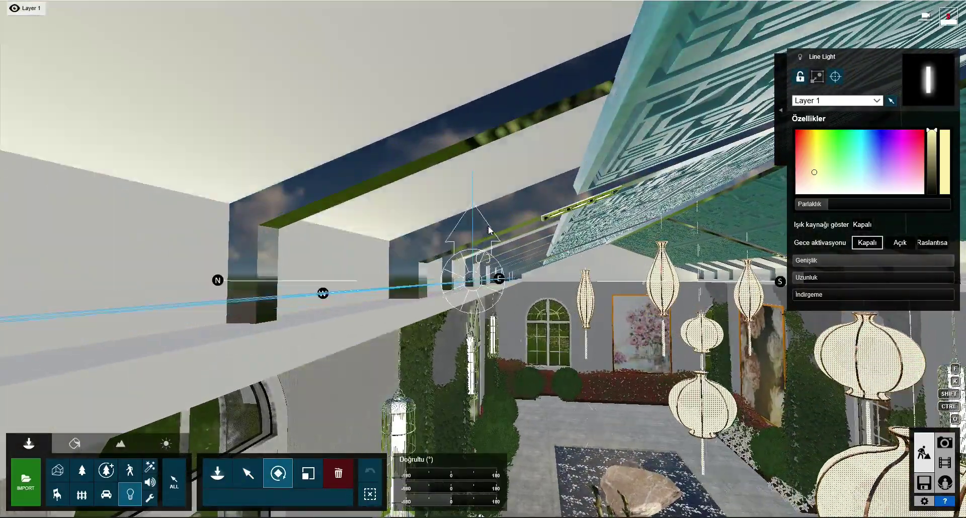
right_drag(520, 315, 306, 307)
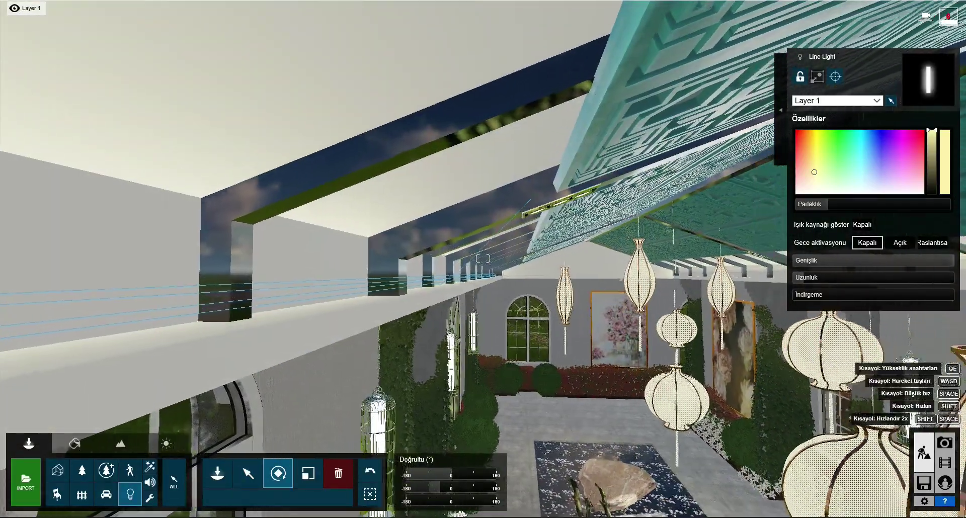
key(f)
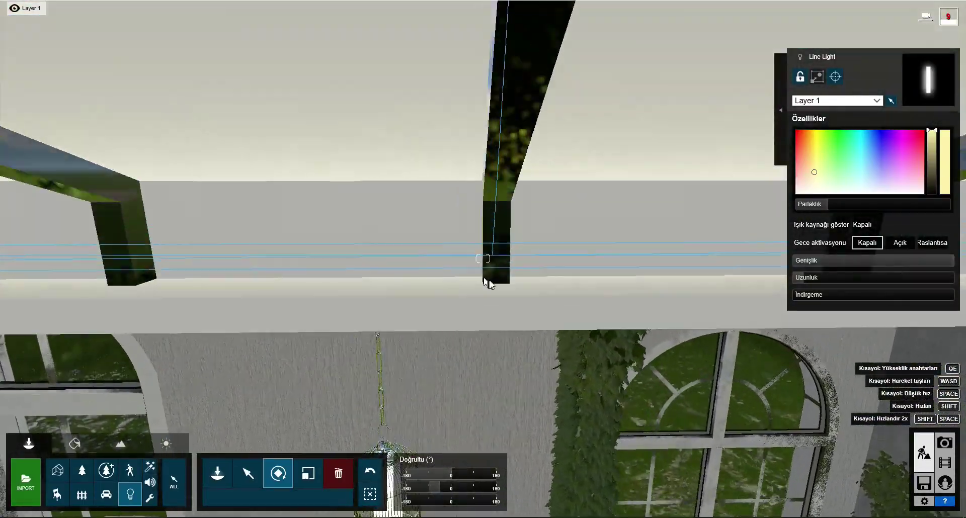
key(m)
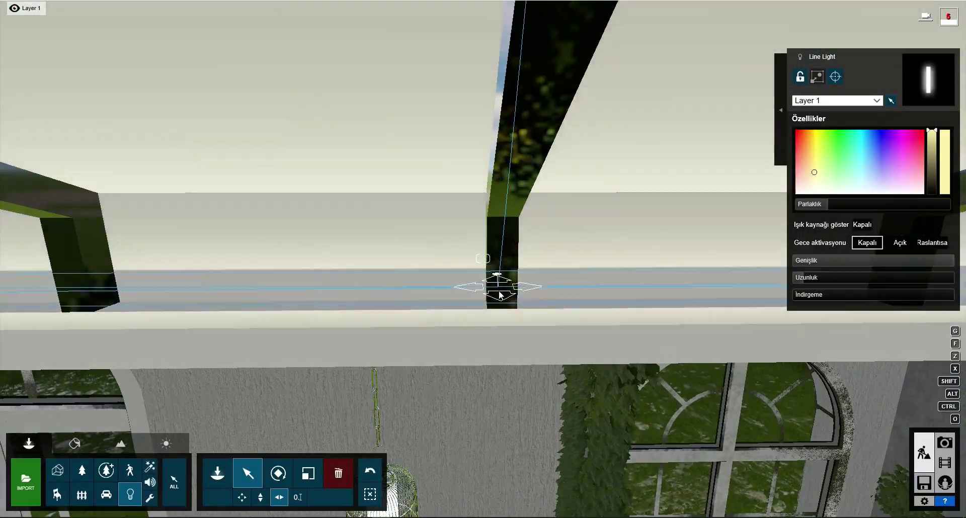
mouse_move(499, 282)
right_down()
mouse_move(483, 261)
mouse_move(467, 358)
right_up()
drag(445, 284, 462, 270)
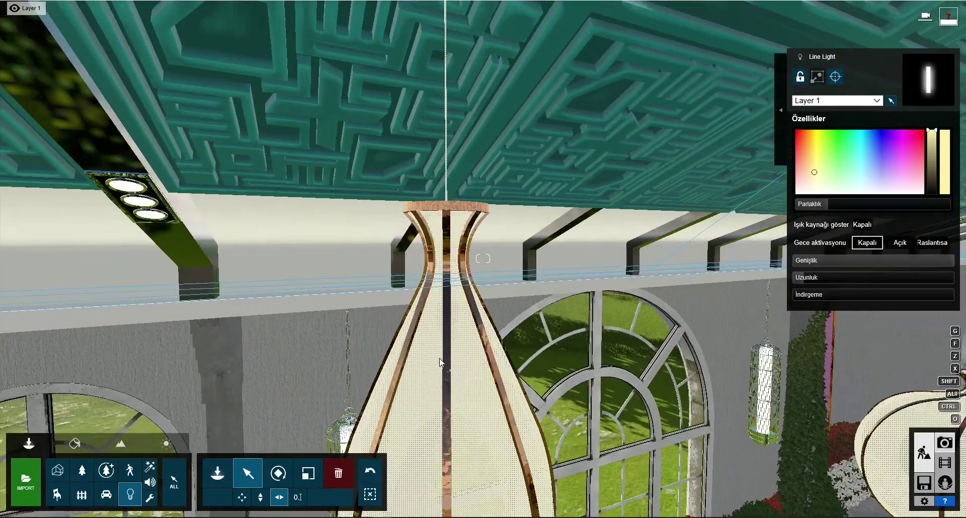
Recall the saved Photo-1 corridor view and add the Hyperlight effect
click(944, 443)
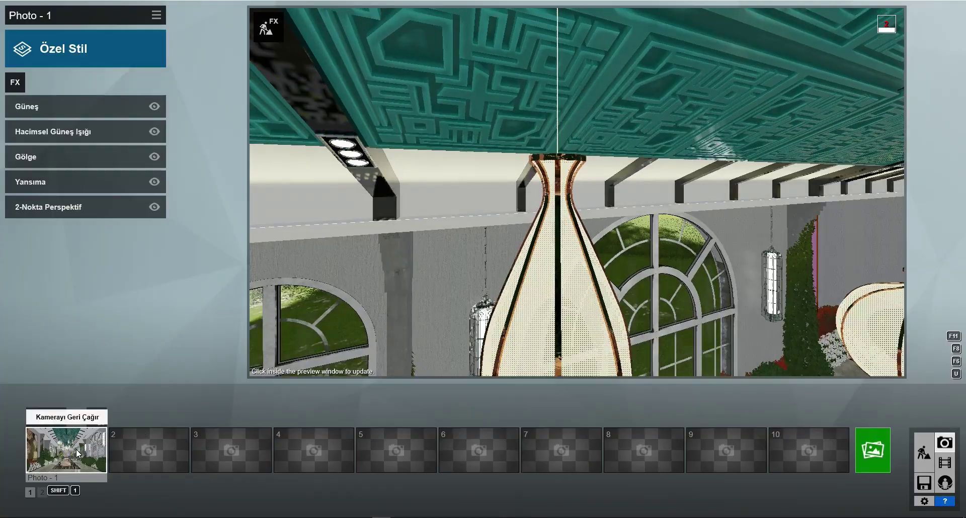
click(77, 451)
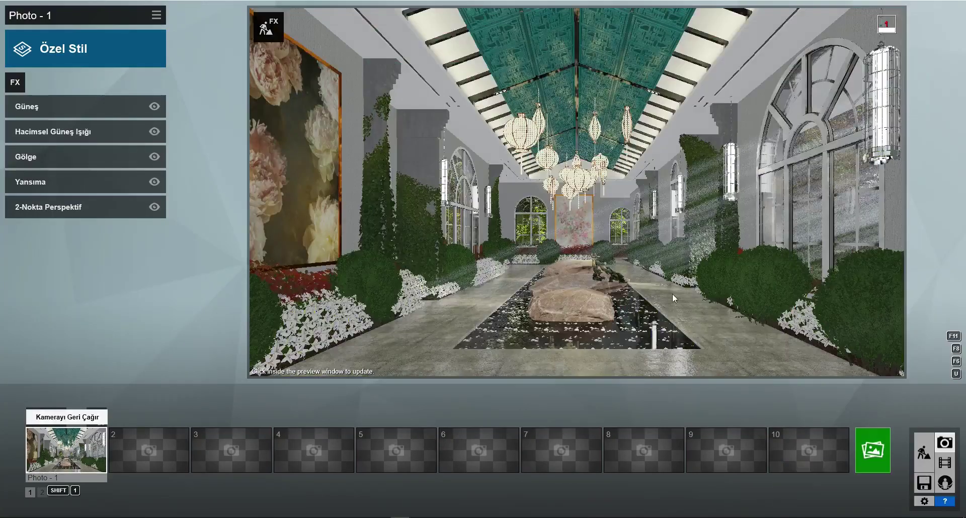
click(875, 450)
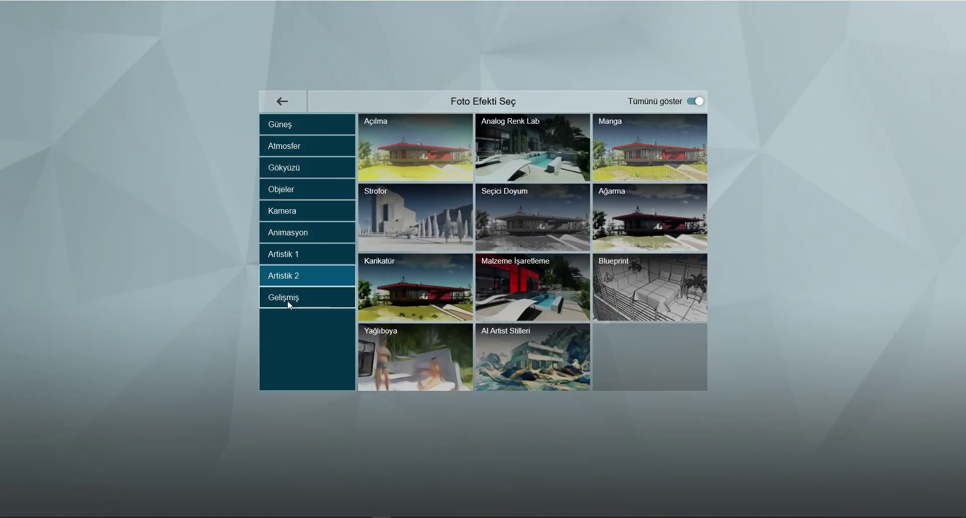
mouse_move(306, 298)
click(641, 211)
mouse_move(150, 125)
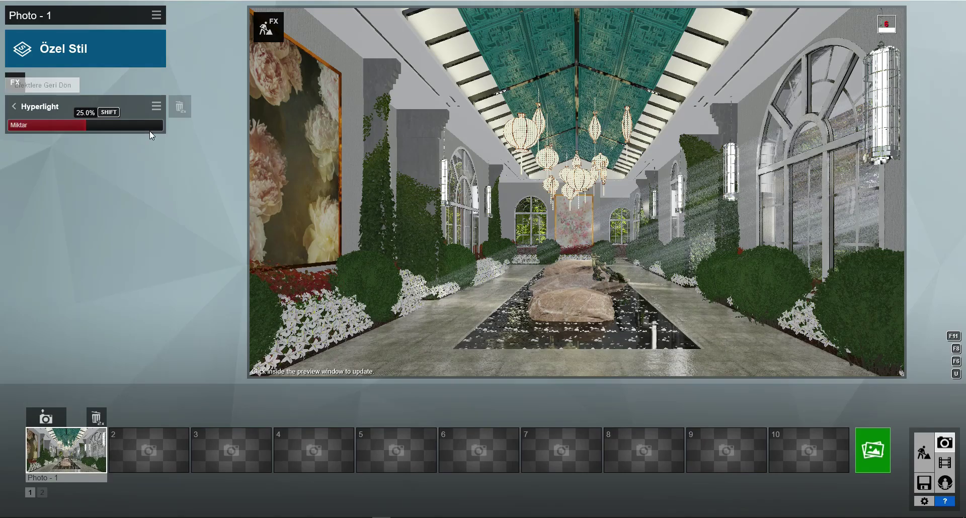
Add a Gökyüzü Işığı sky light with projected reflections on, then bring up the render options
click(23, 88)
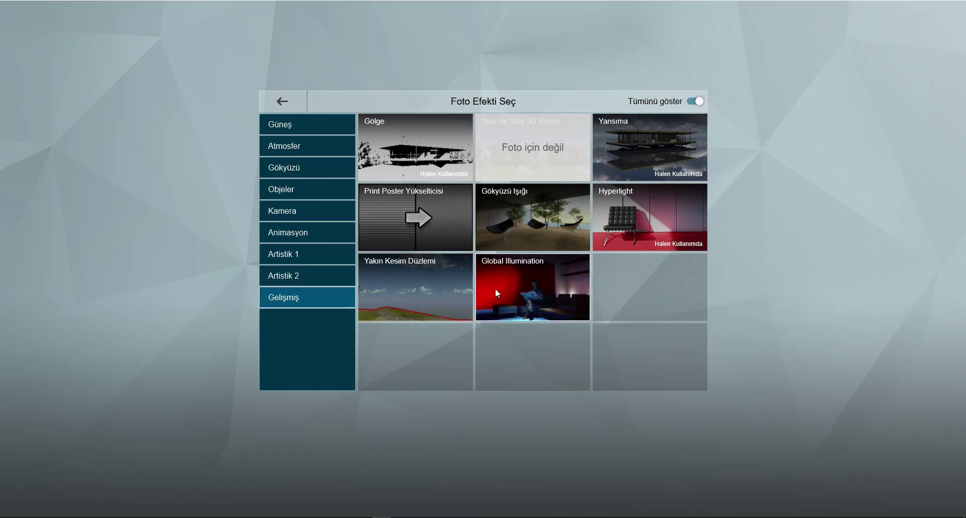
click(520, 216)
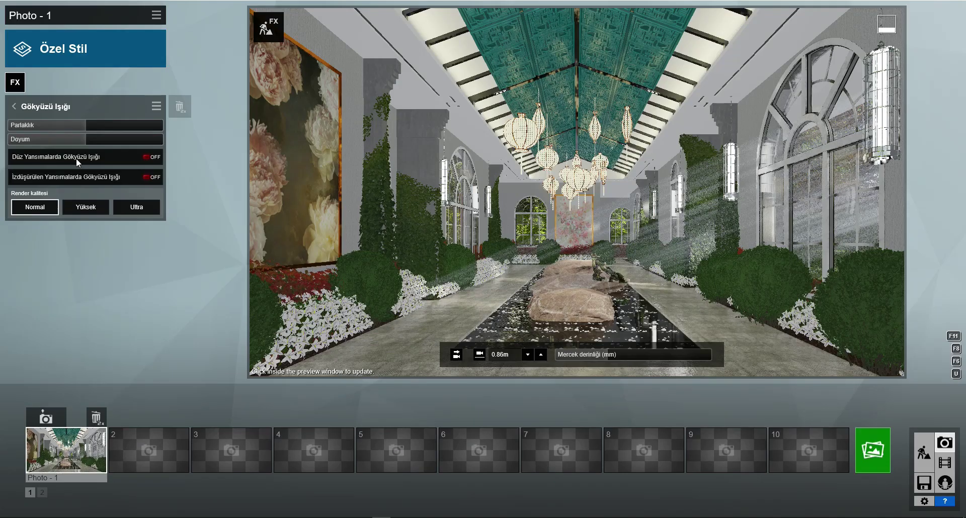
click(147, 178)
click(14, 109)
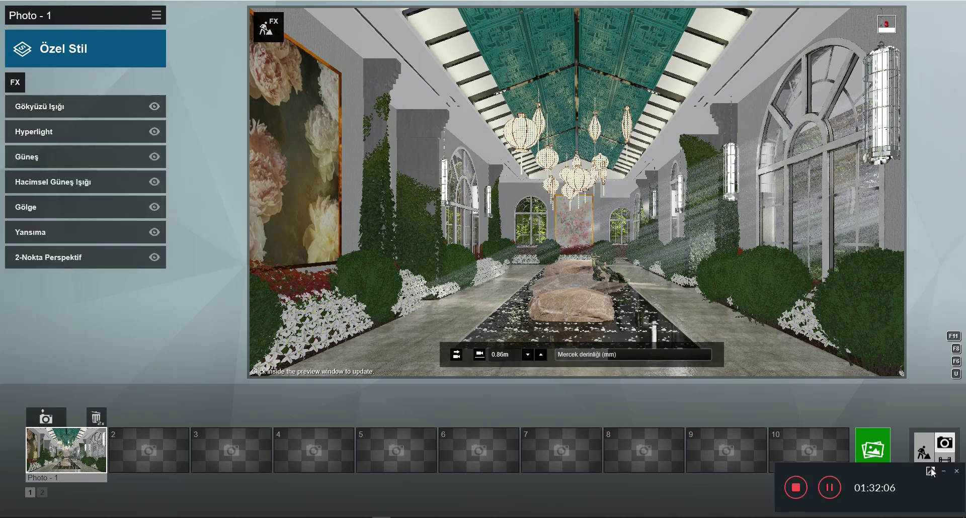
click(872, 451)
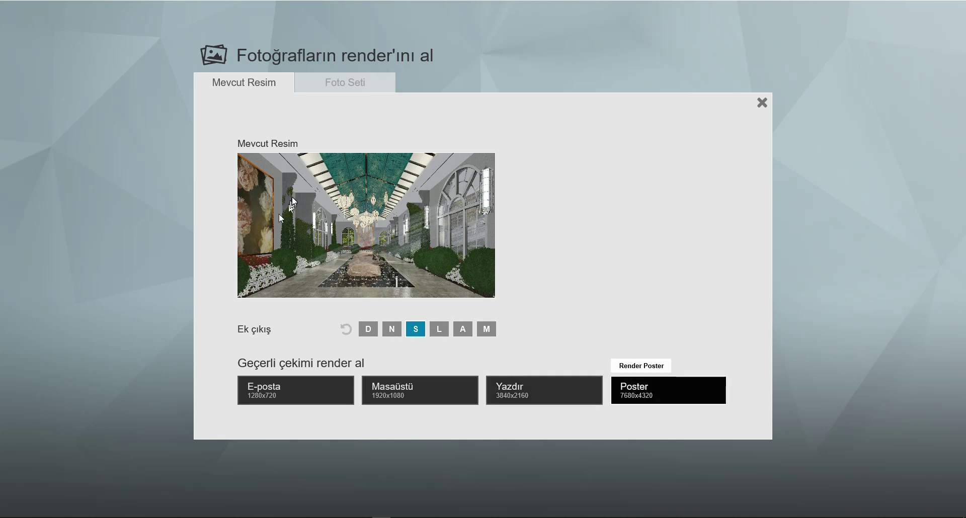
Render Photo - 1 at 7680x4320 poster size, overwriting the previous render, and close the window
click(653, 392)
key(Return)
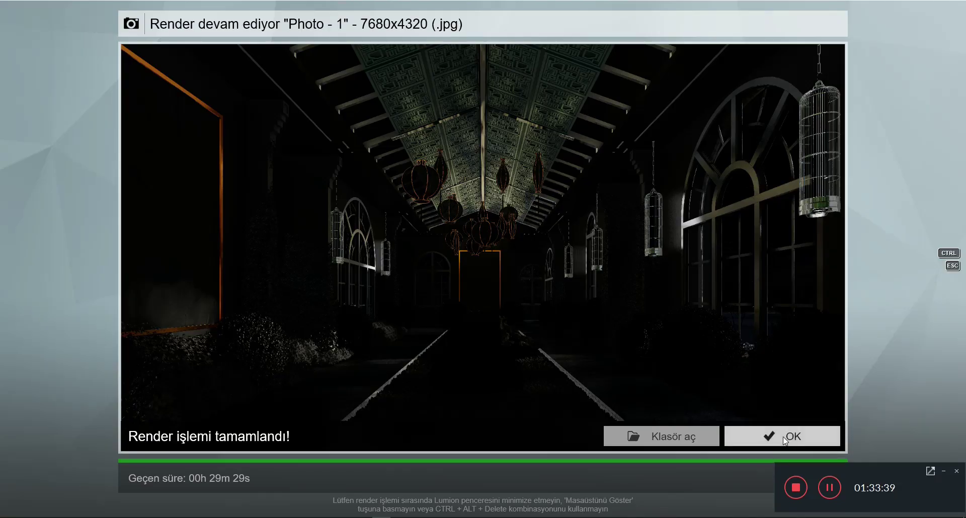
click(783, 436)
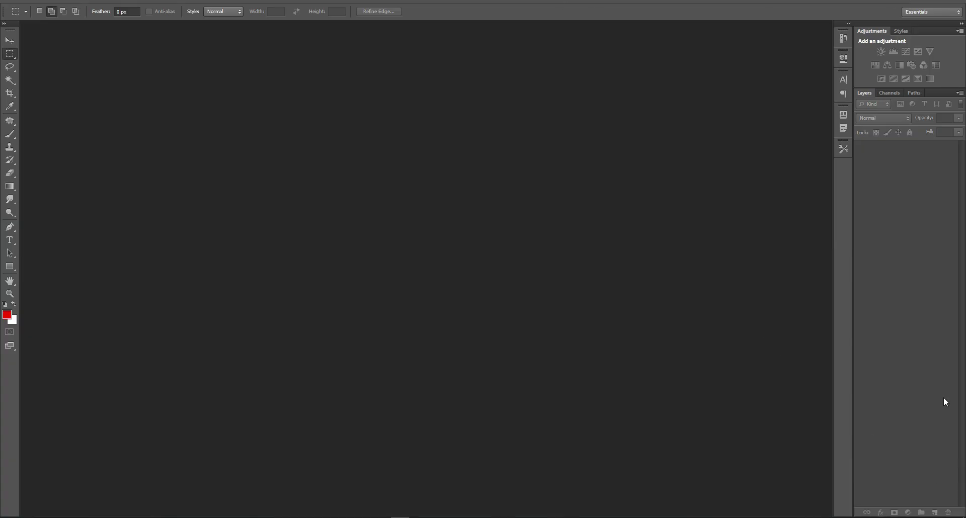
Place the specular JPG in Screen mode and add Brightness/Contrast at -12 brightness, 21 contrast
drag(943, 397, 543, 278)
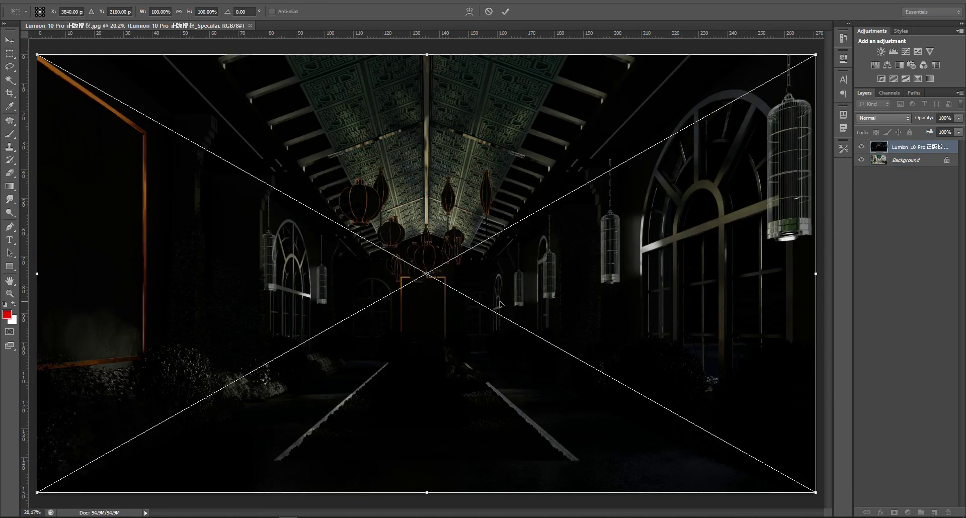
key(Return)
click(877, 118)
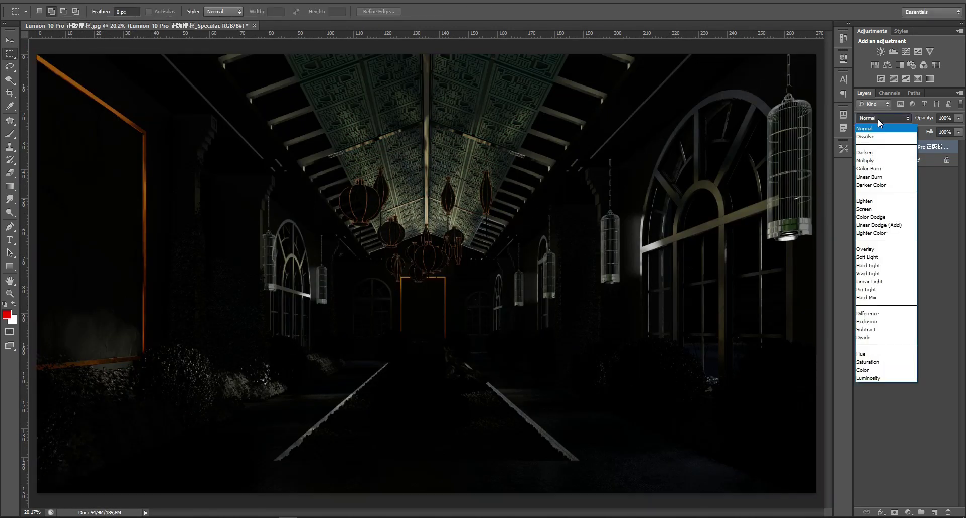
scroll(877, 119, down, 8)
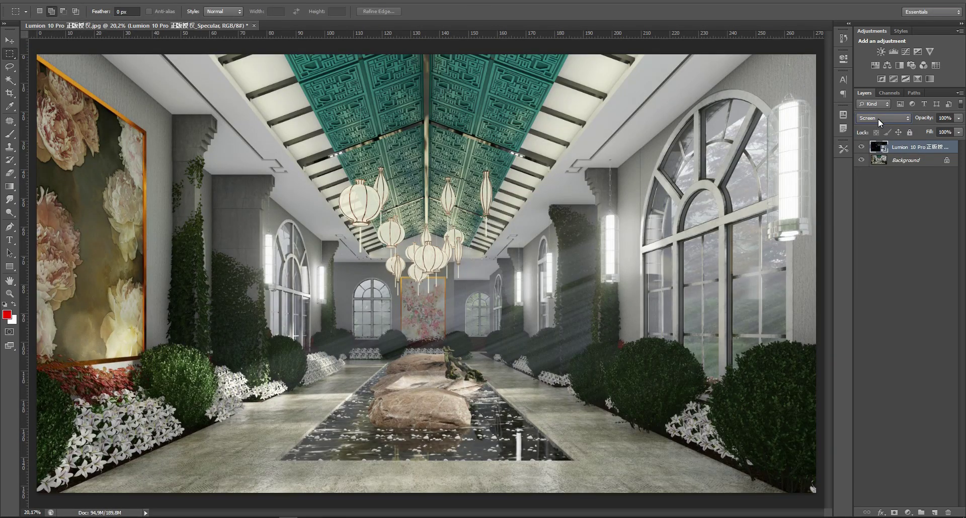
click(880, 52)
mouse_move(754, 110)
mouse_down()
mouse_move(763, 129)
mouse_move(753, 107)
mouse_up()
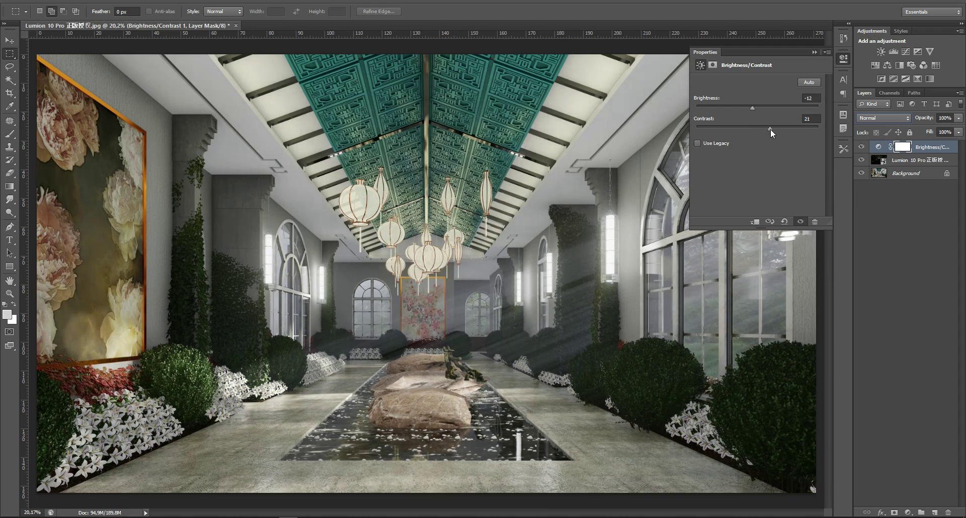
Add a Selective Color layer with Reds at Cyan +7, Magenta +3, Yellow -7
click(917, 79)
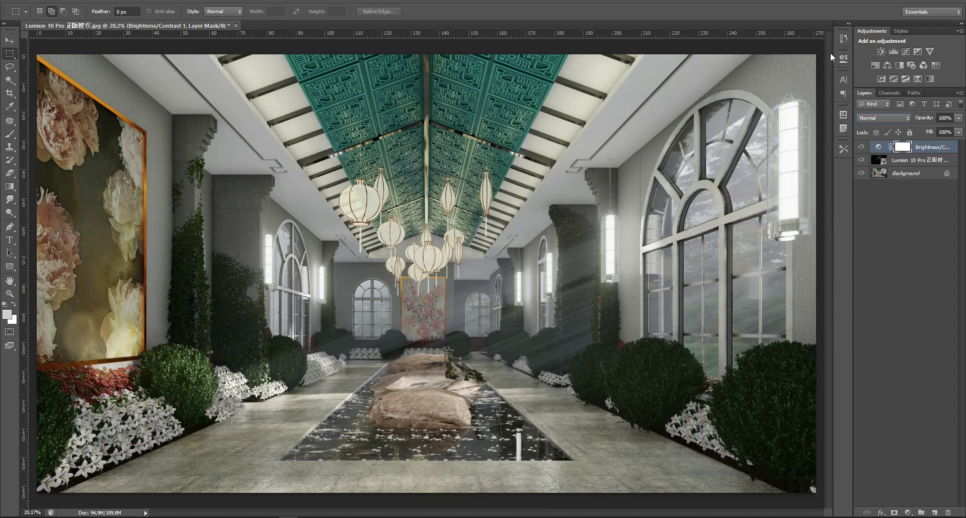
mouse_move(757, 117)
mouse_down()
mouse_move(778, 118)
mouse_move(745, 119)
mouse_move(747, 137)
mouse_up()
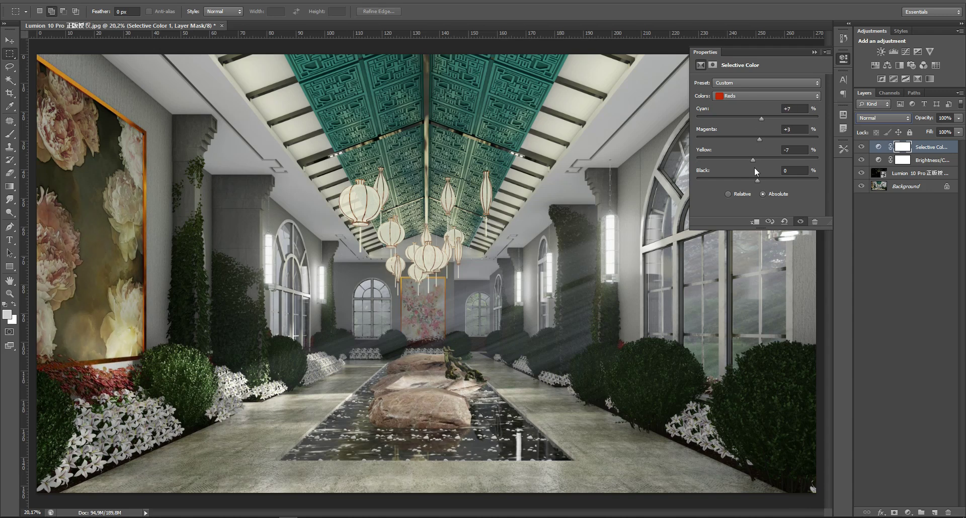
Experiment with the Yellows' CMYK and black sliders, then pull them back near zero
click(764, 96)
click(759, 105)
mouse_move(762, 126)
mouse_down()
mouse_move(703, 130)
mouse_move(752, 139)
mouse_up()
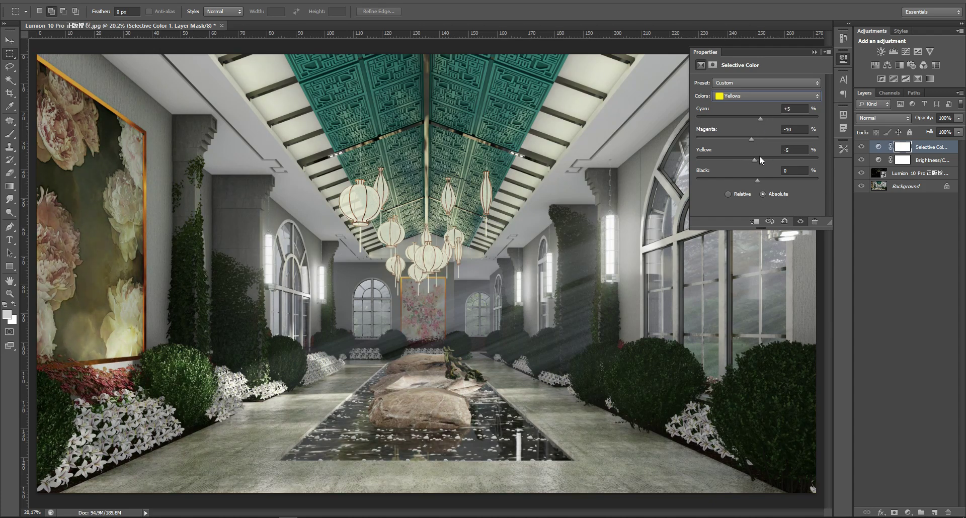
drag(760, 117, 737, 118)
mouse_move(757, 180)
mouse_down()
mouse_move(734, 180)
mouse_move(746, 180)
mouse_up()
click(746, 160)
drag(753, 176, 749, 182)
drag(750, 159, 756, 160)
drag(768, 118, 758, 117)
drag(748, 180, 758, 182)
mouse_move(757, 118)
mouse_down()
mouse_move(744, 160)
mouse_move(755, 180)
mouse_up()
Lower cyan in the Cyans range to tone down the teal ceiling
click(768, 100)
click(768, 109)
click(751, 98)
click(751, 108)
mouse_move(818, 119)
mouse_down()
mouse_move(788, 119)
mouse_move(749, 137)
mouse_up()
scroll(754, 96, down, 1)
Boost cyan in Blues and Magentas, and set Whites to cyan +7, magenta -6, yellow -1
drag(697, 122, 866, 128)
drag(712, 140, 711, 139)
scroll(754, 96, down, 1)
mouse_move(756, 120)
mouse_down()
mouse_move(723, 128)
mouse_move(844, 136)
mouse_up()
scroll(759, 124, down, 1)
drag(762, 129, 754, 138)
drag(748, 158, 753, 180)
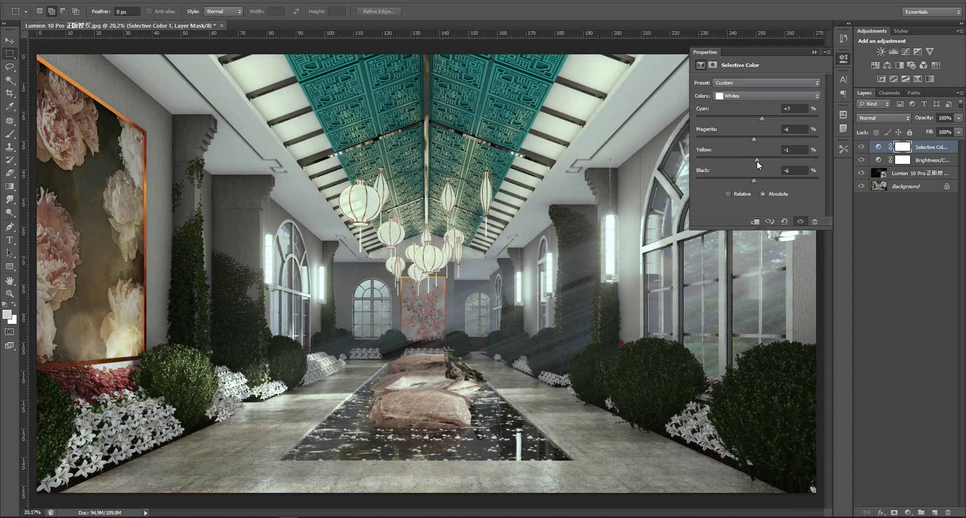
Tweak the Neutrals' cyan and black, then reset their cyan and yellow to 0
click(765, 95)
click(754, 107)
drag(757, 117, 759, 139)
drag(756, 180, 755, 179)
alt+scroll(445, 397, up, 10)
alt+scroll(414, 410, down, 4)
alt+scroll(413, 409, down, 3)
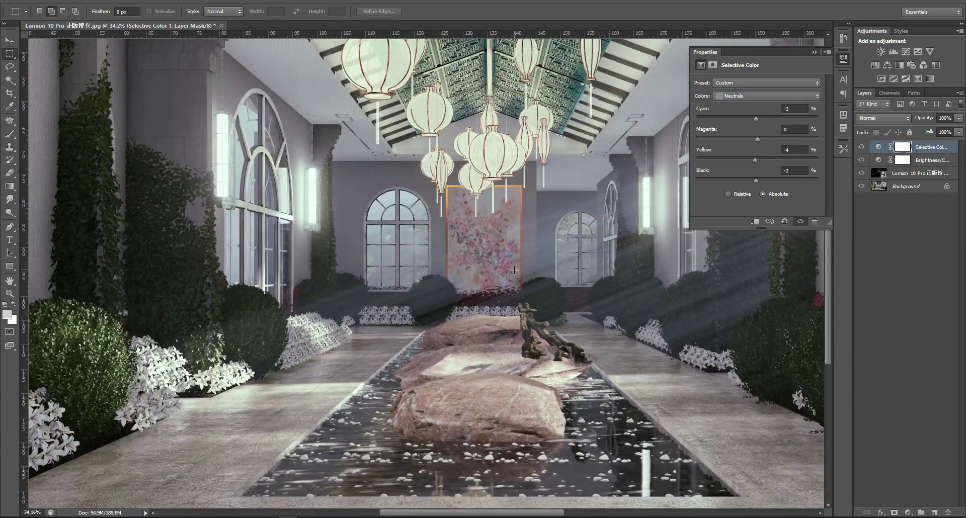
alt+scroll(413, 409, down, 3)
double_click(788, 108)
text(0)
double_click(788, 150)
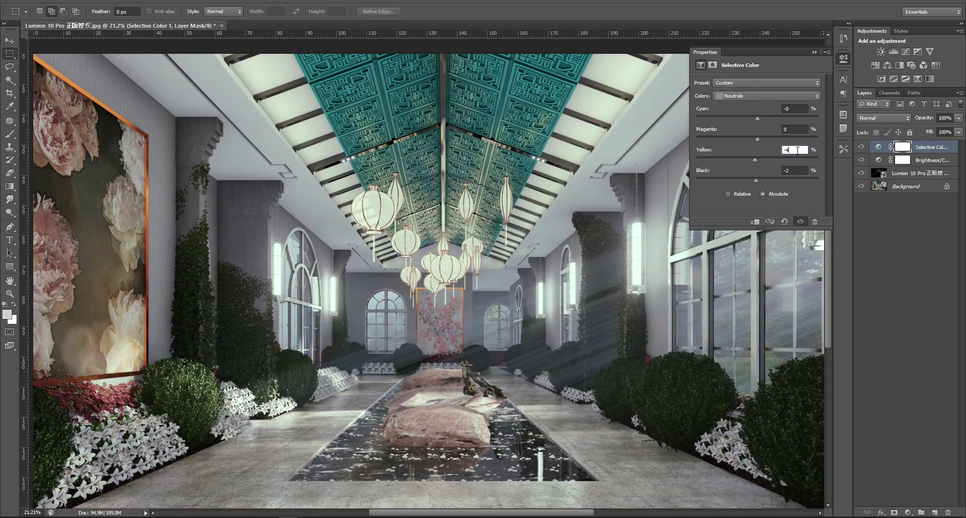
text(0)
double_click(788, 170)
Lower magenta in the Whites range
click(767, 96)
click(731, 88)
double_click(792, 108)
double_click(792, 150)
double_click(795, 170)
drag(753, 118, 754, 139)
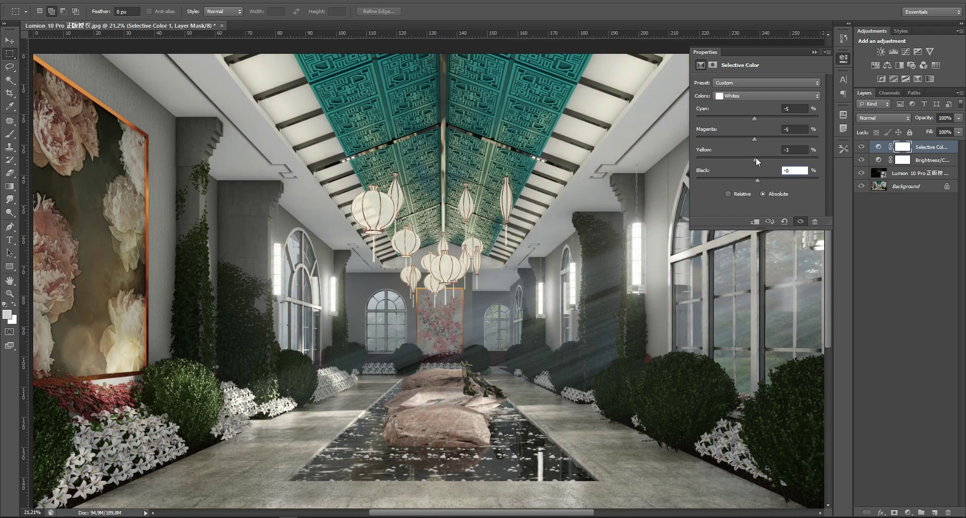
Set the Blacks to Cyan -2, Magenta +2, Yellow +2, Black +1
key(alt+8)
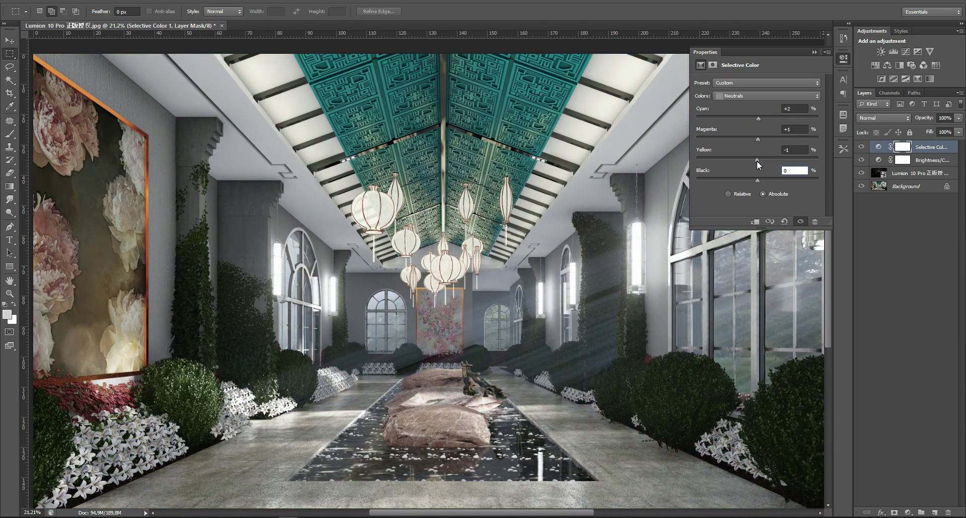
key(alt+9)
drag(761, 142, 756, 180)
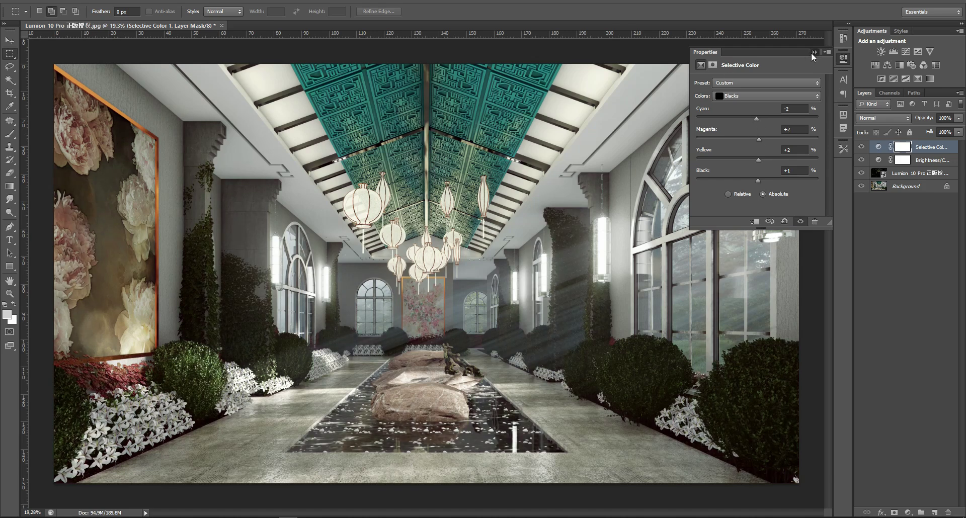
Add a Warming Filter (LBA) Photo Filter at 8% density
click(912, 64)
scroll(760, 83, down, 3)
scroll(759, 82, down, 3)
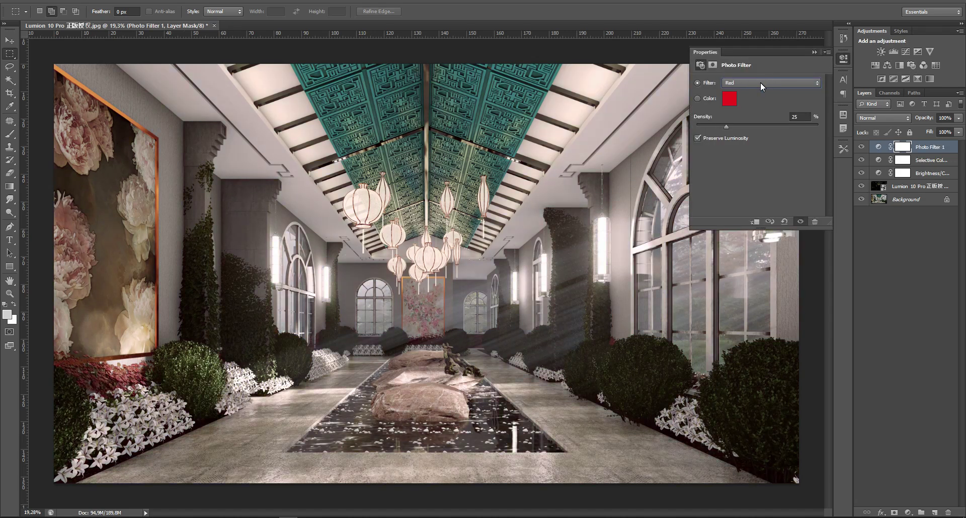
scroll(759, 82, down, 2)
scroll(759, 83, down, 3)
scroll(759, 82, up, 2)
scroll(759, 82, up, 2)
scroll(760, 82, up, 2)
scroll(759, 82, up, 3)
scroll(760, 82, up, 2)
drag(710, 126, 731, 131)
Move Brightness/Contrast above Selective Color, set it to 2/9, and hide the panels
mouse_move(926, 147)
mouse_down()
mouse_move(925, 179)
mouse_move(931, 144)
mouse_move(919, 144)
mouse_up()
click(918, 173)
click(928, 160)
drag(731, 127, 758, 128)
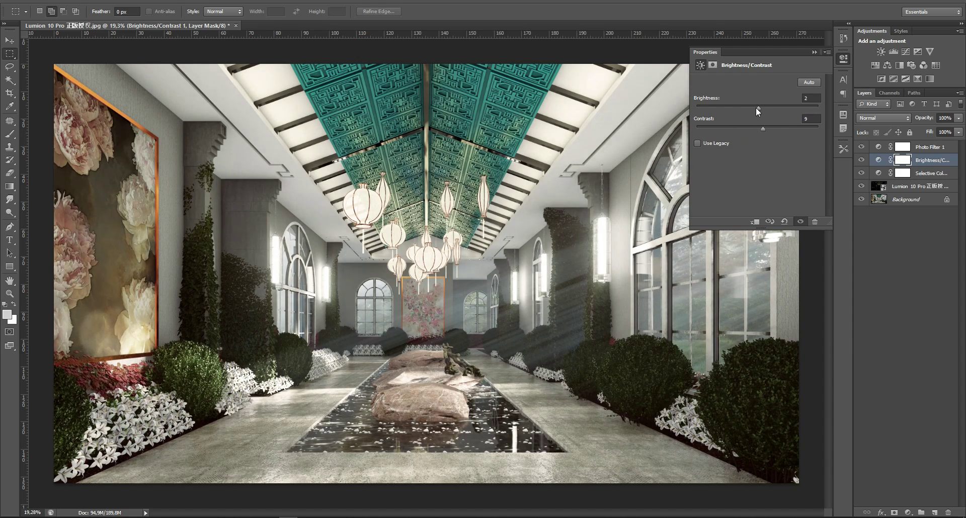
key(Tab)
alt+scroll(178, 390, up, 1)
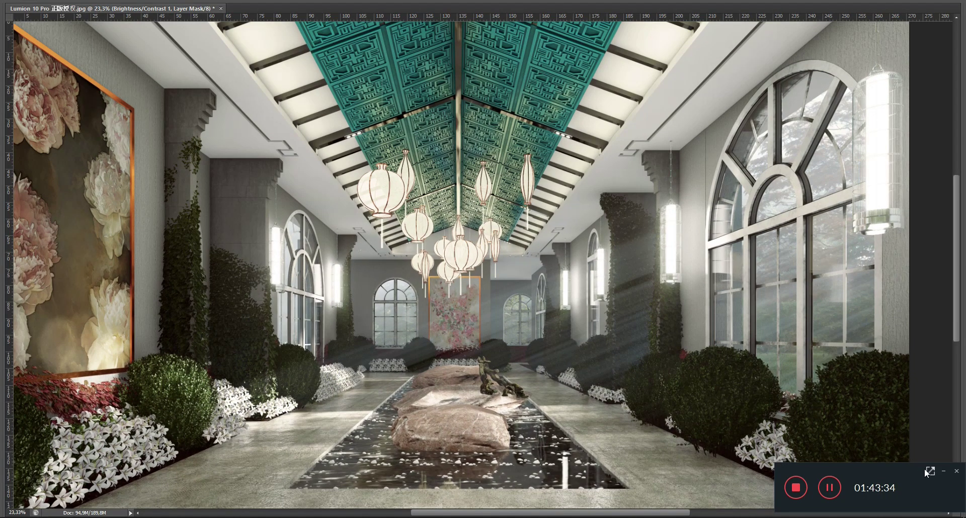